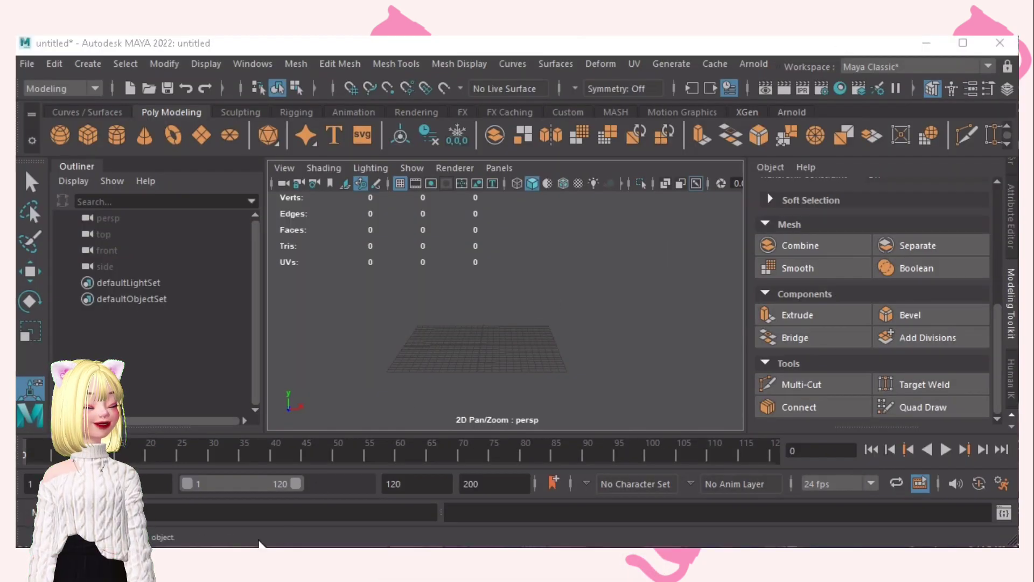
- Import the 3D MASK body file from the 2022 folder into the empty scene
{"action": "mouse_move", "coordinate": [261, 544]}
{"action": "left_click", "coordinate": [183, 484]}
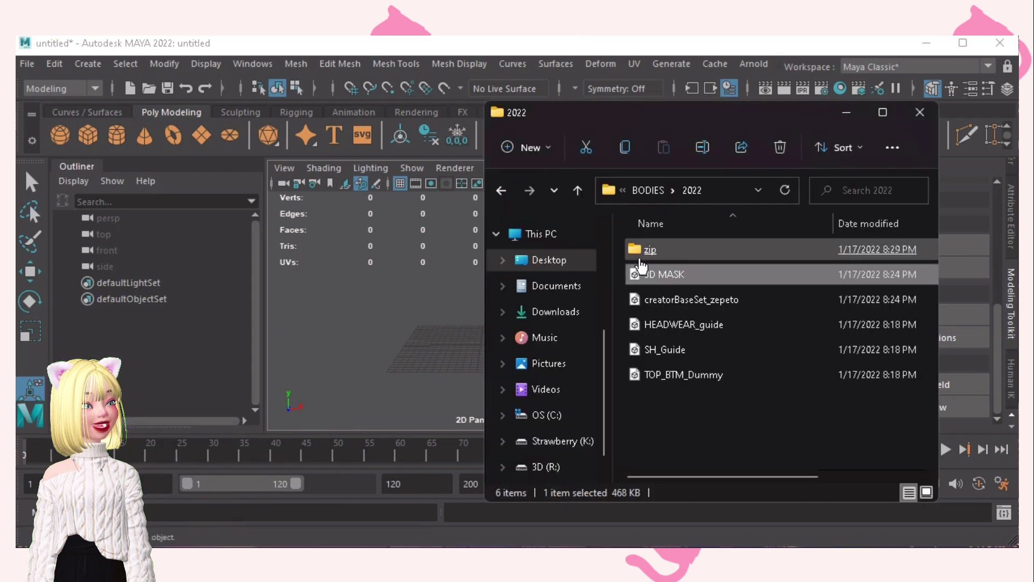
{"action": "left_click_drag", "start_coordinate": [664, 279], "coordinate": [399, 319]}
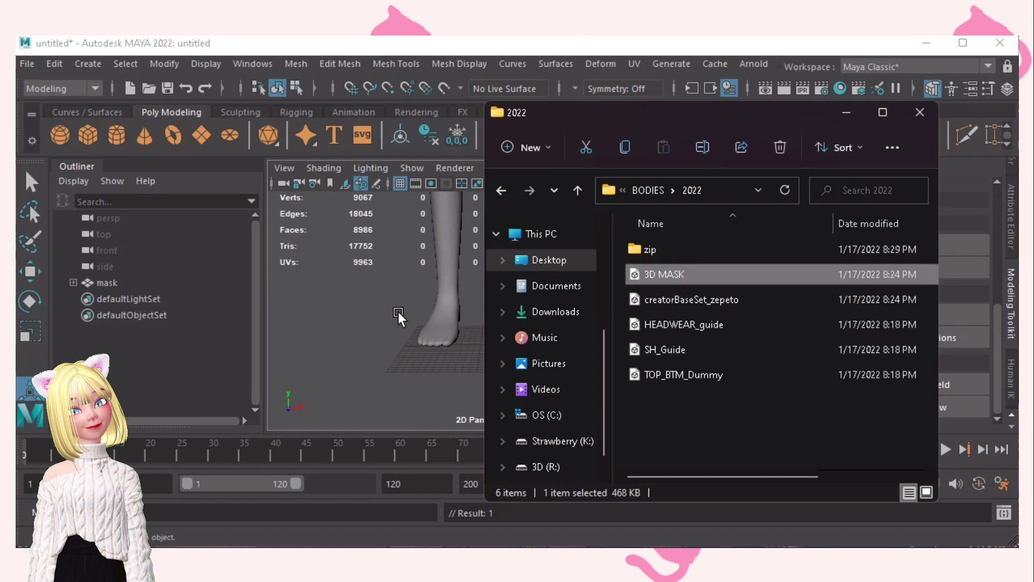
{"action": "scroll", "coordinate": [473, 315], "scroll_direction": "down", "scroll_amount": 5}
{"action": "middle_click_drag", "start_coordinate": [473, 287], "coordinate": [471, 321], "text": "alt"}
{"action": "right_click_drag", "start_coordinate": [471, 321], "coordinate": [526, 328], "text": "alt"}
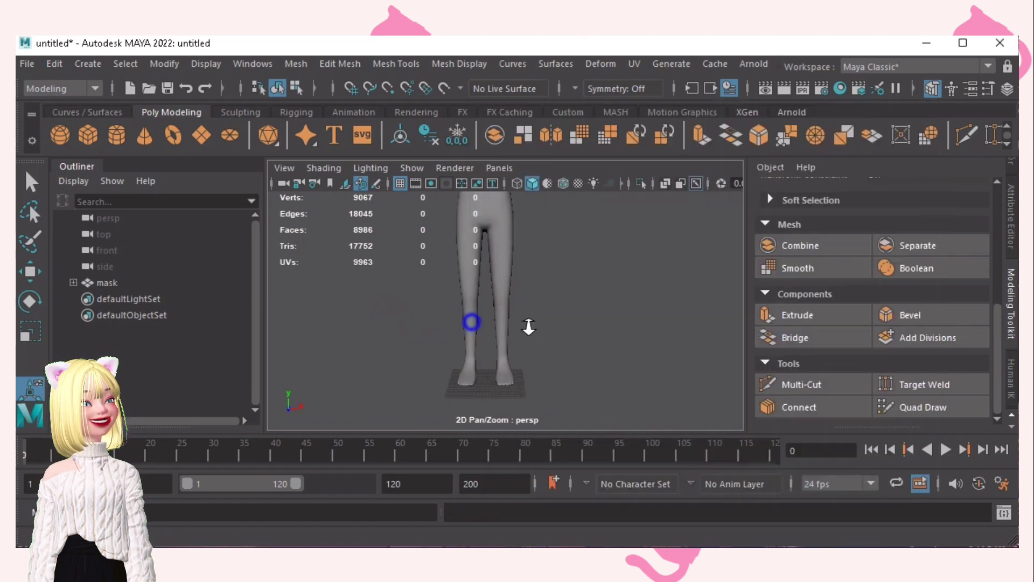
{"action": "middle_click_drag", "start_coordinate": [493, 306], "coordinate": [486, 359], "text": "alt"}
{"action": "right_click_drag", "start_coordinate": [528, 339], "coordinate": [452, 322], "text": "alt"}
{"action": "middle_click_drag", "start_coordinate": [458, 318], "coordinate": [459, 334], "text": "alt"}
{"action": "right_click_drag", "start_coordinate": [461, 331], "coordinate": [500, 333], "text": "alt"}
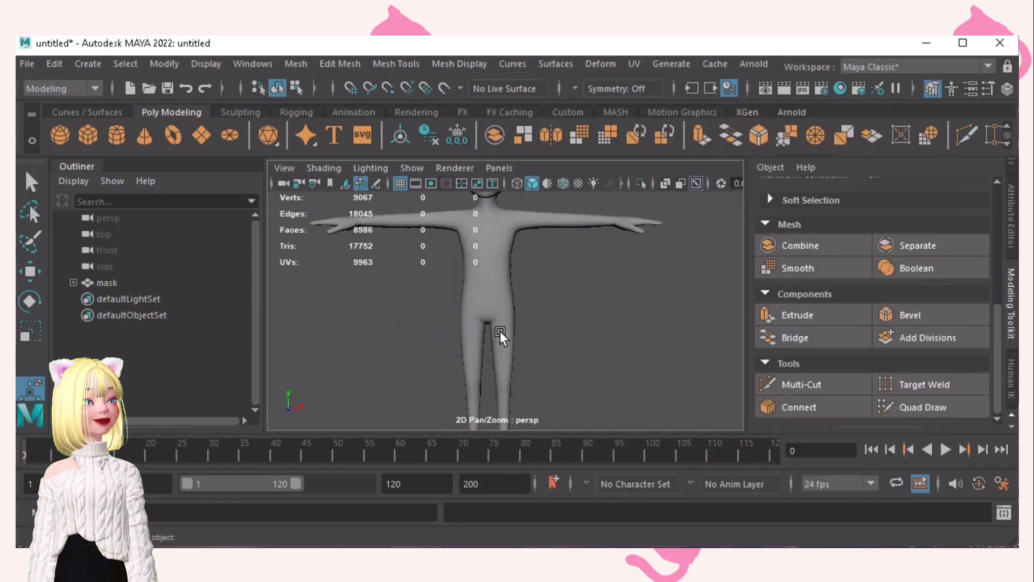
- Duplicate the imported mask body three times
{"action": "left_click", "coordinate": [496, 267]}
{"action": "left_click_drag", "start_coordinate": [496, 268], "coordinate": [503, 315]}
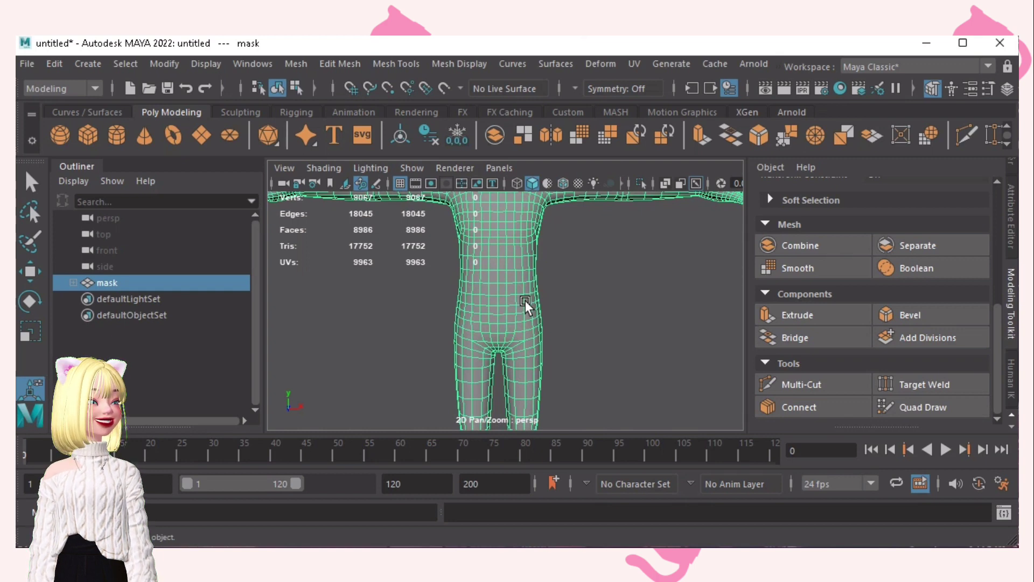
{"action": "left_click", "coordinate": [114, 284]}
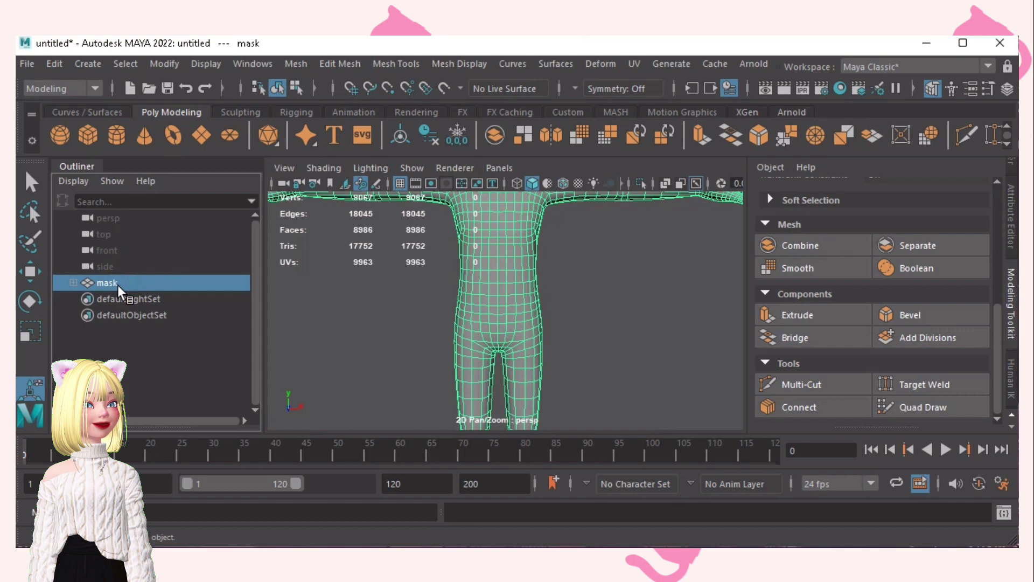
{"action": "key", "text": "ctrl+d"}
{"action": "key", "text": "ctrl+d"}
{"action": "key", "text": "ctrl+d"}
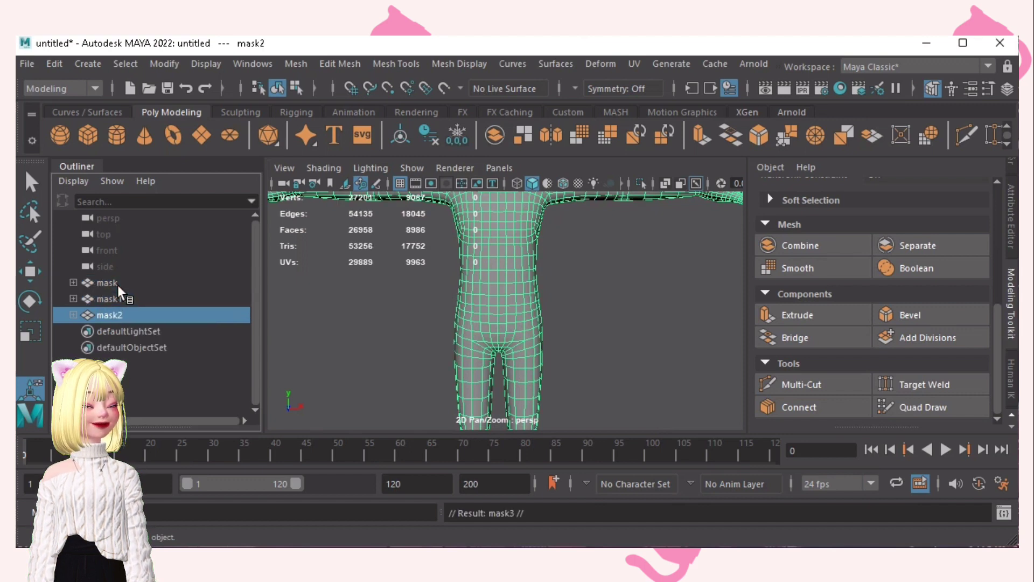
- Rename the original mask body PENCIL_SKIRT and the first duplicate, mask1, PLEATED_SKIRT
{"action": "double_click", "coordinate": [119, 284]}
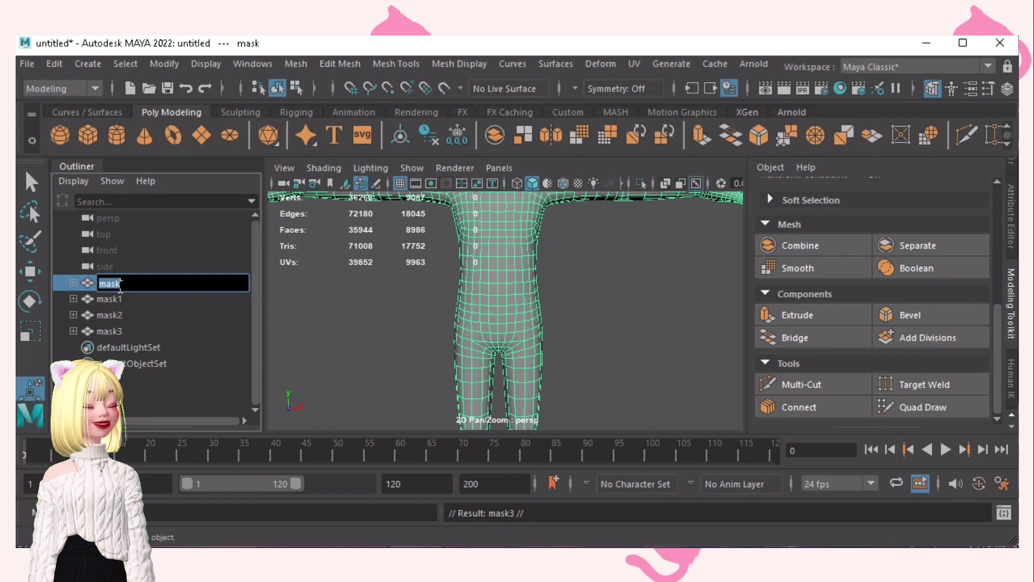
{"action": "type", "text": "PENCI"}
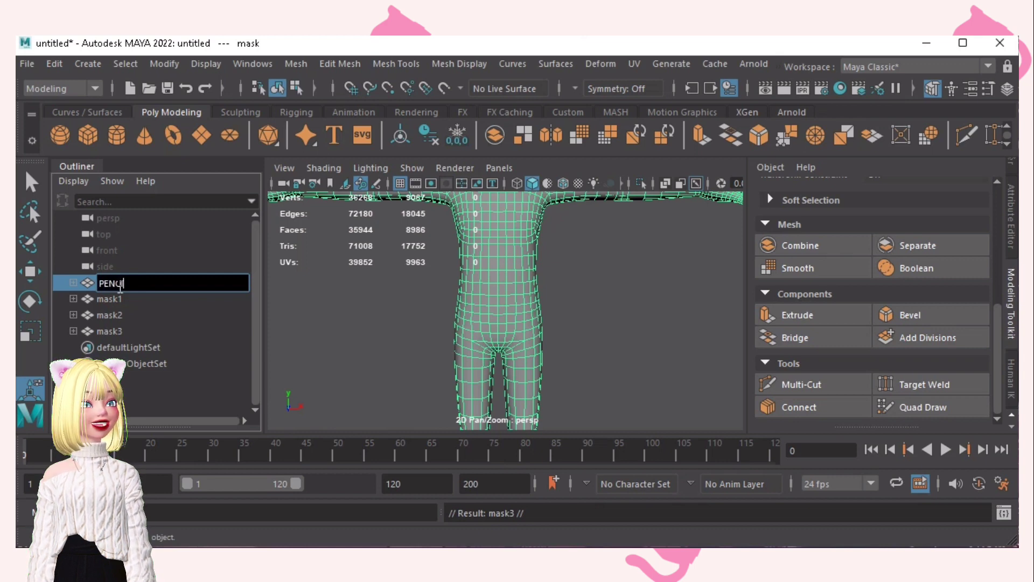
{"action": "type", "text": "L SKIRT"}
{"action": "double_click", "coordinate": [123, 305]}
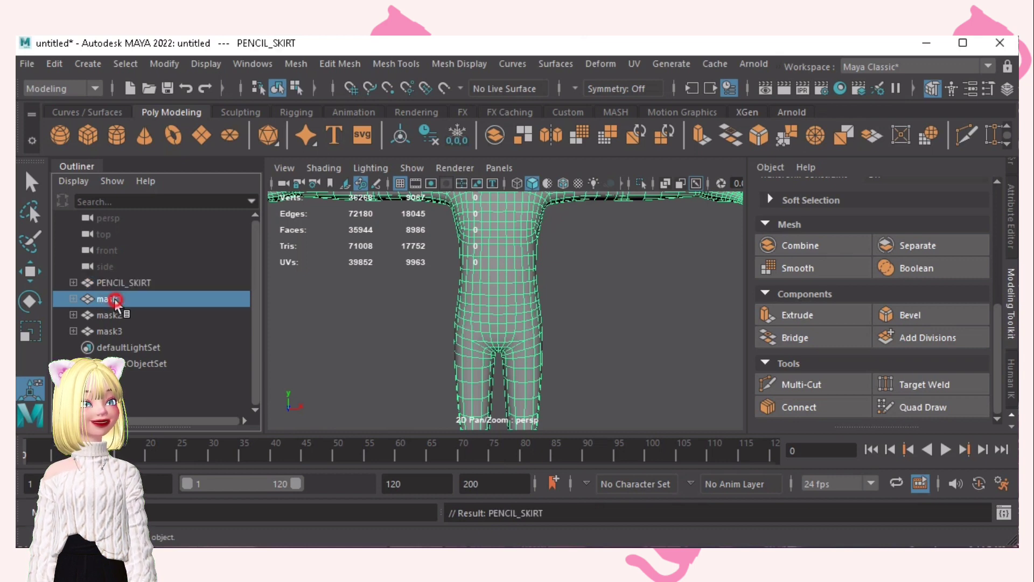
{"action": "type", "text": "PLEATED "}
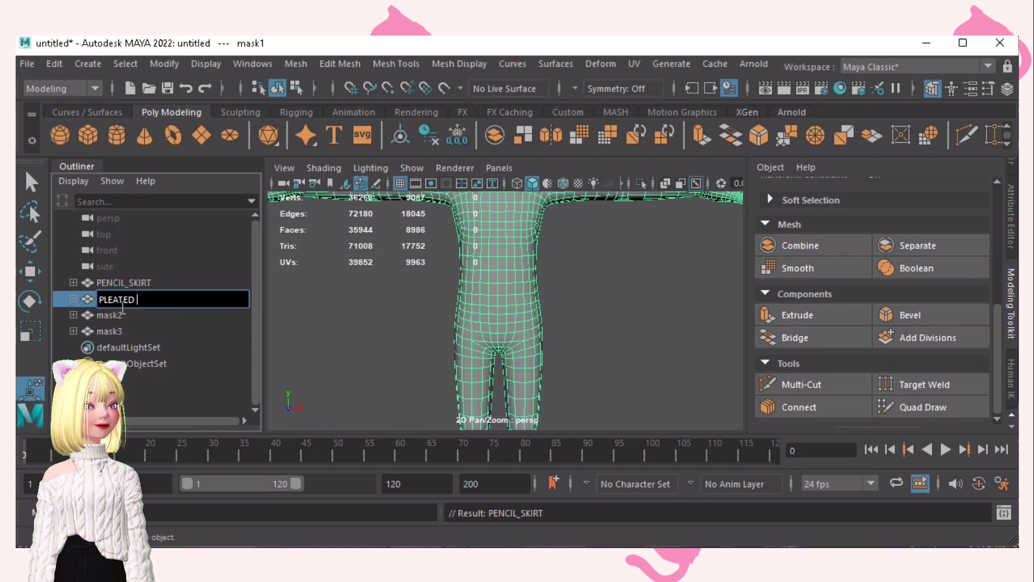
{"action": "type", "text": "SKIRT"}
{"action": "key", "text": "Return"}
- Rename mask2 as SHORTS and mask3 as PANTS
{"action": "double_click", "coordinate": [122, 315]}
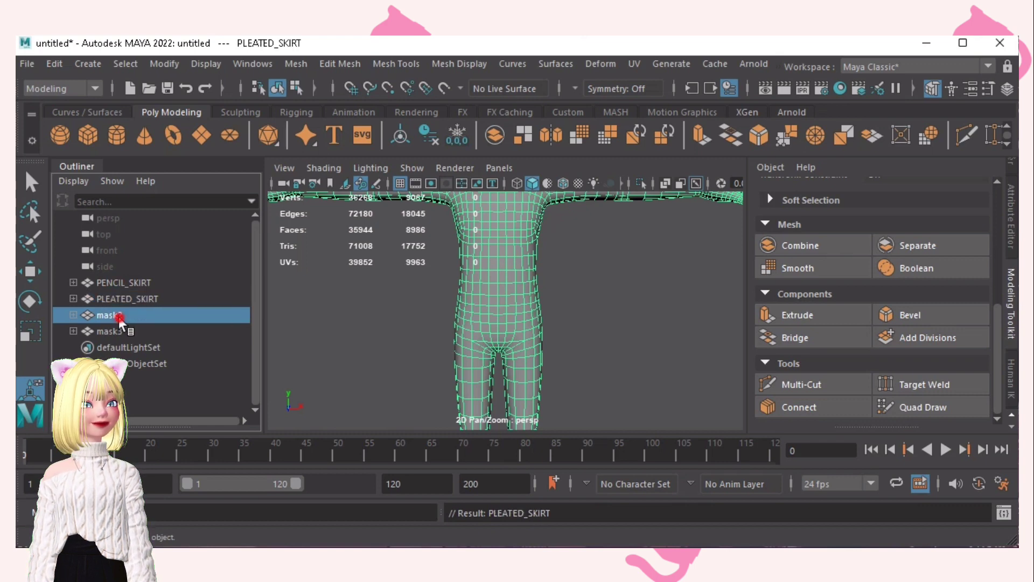
{"action": "type", "text": "SHORTS"}
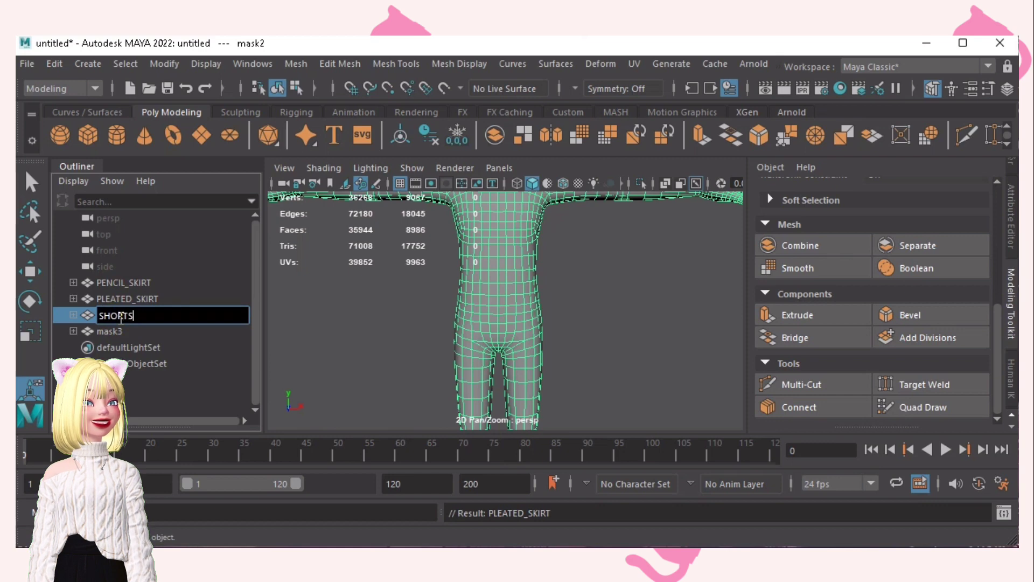
{"action": "key", "text": "Return"}
{"action": "double_click", "coordinate": [121, 330]}
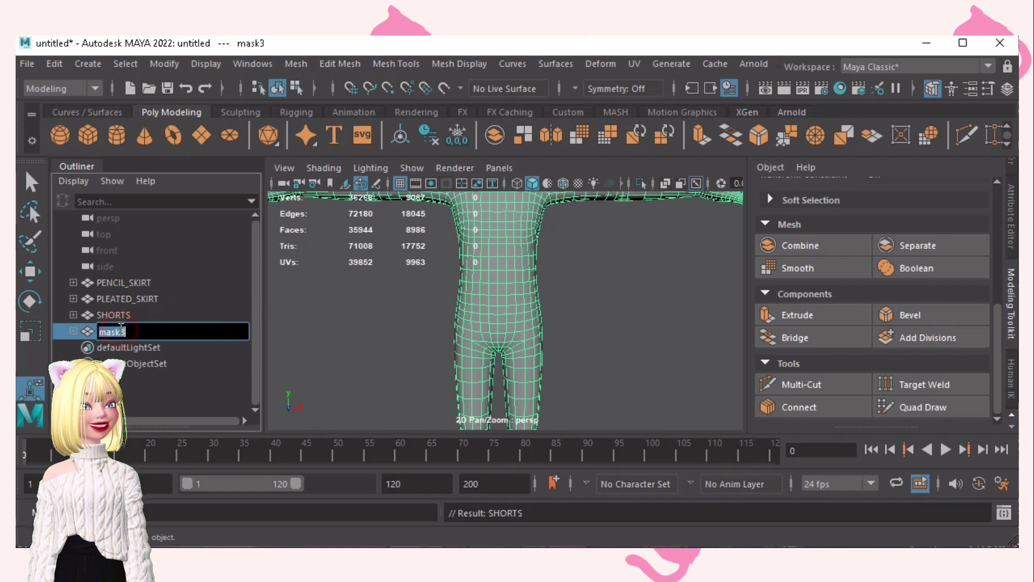
{"action": "type", "text": "PANTS"}
{"action": "key", "text": "Return"}
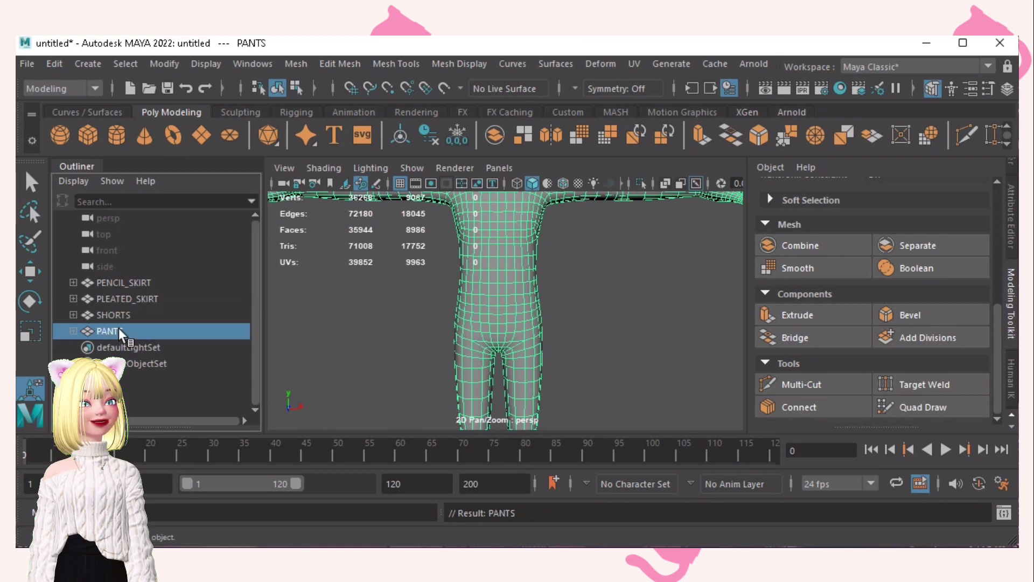
- Hide the PLEATED_SKIRT, SHORTS and PANTS bodies
{"action": "left_click", "coordinate": [141, 299]}
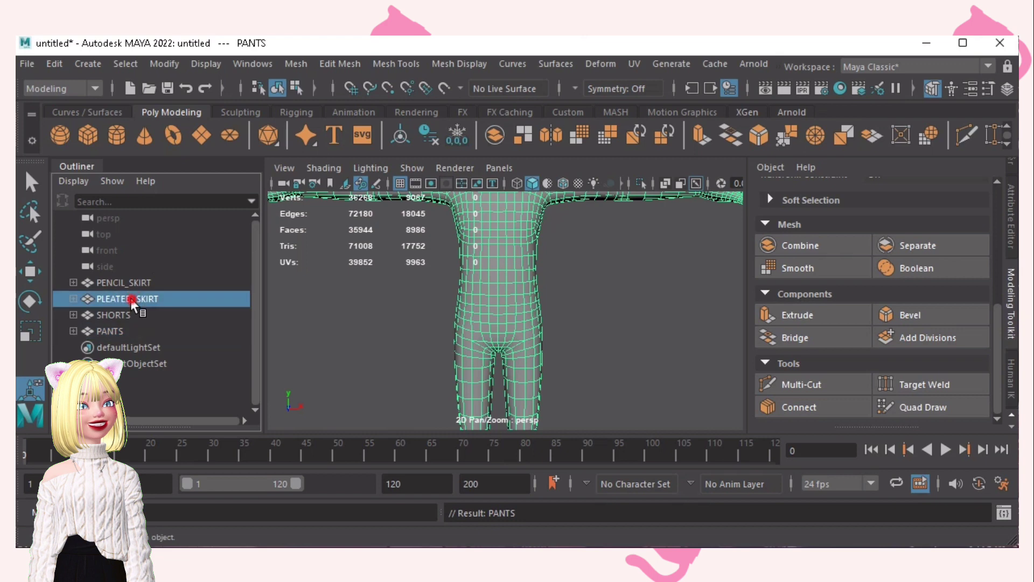
{"action": "left_click", "coordinate": [130, 332], "text": "shift"}
{"action": "key", "text": "shift+h"}
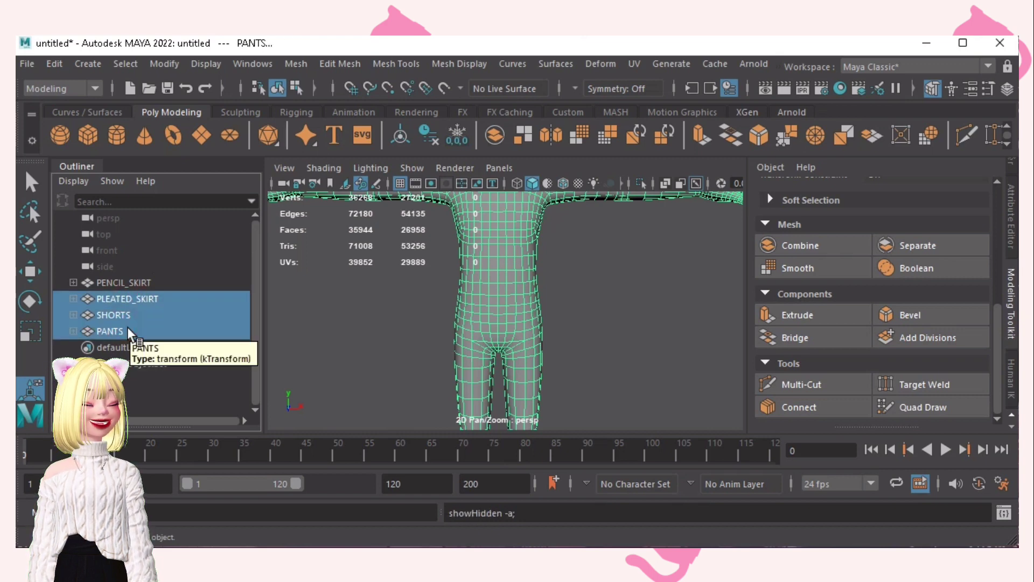
{"action": "key", "text": "ctrl+h"}
- Delete one horizontal face loop around the waist of the PENCIL_SKIRT body to split the torso
{"action": "left_click", "coordinate": [146, 286]}
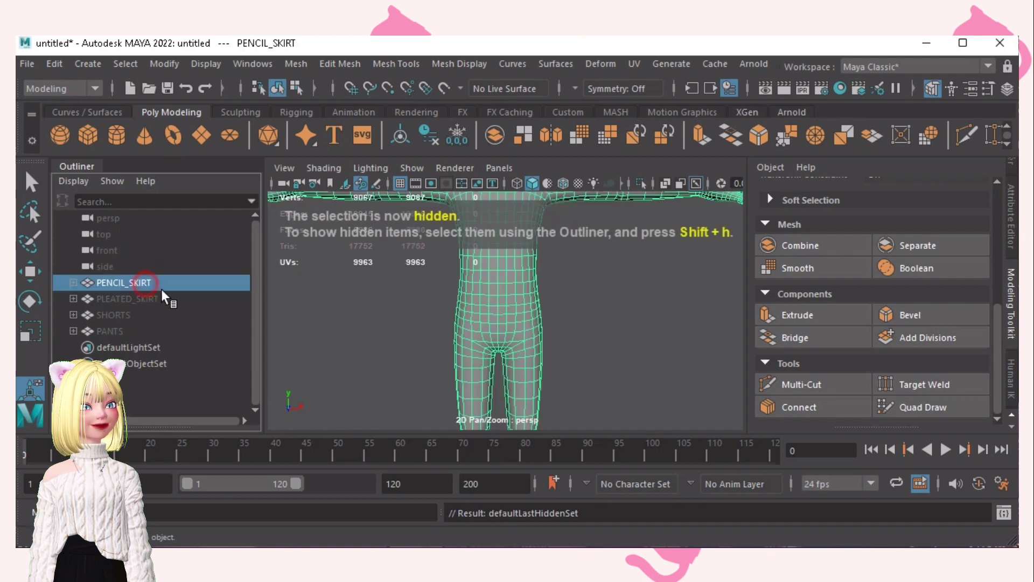
{"action": "scroll", "coordinate": [432, 335], "scroll_direction": "down", "scroll_amount": 4}
{"action": "middle_click_drag", "start_coordinate": [432, 335], "coordinate": [408, 344], "text": "alt"}
{"action": "scroll", "coordinate": [442, 346], "scroll_direction": "up", "scroll_amount": 4}
{"action": "left_click_drag", "start_coordinate": [490, 357], "coordinate": [492, 348], "text": "alt"}
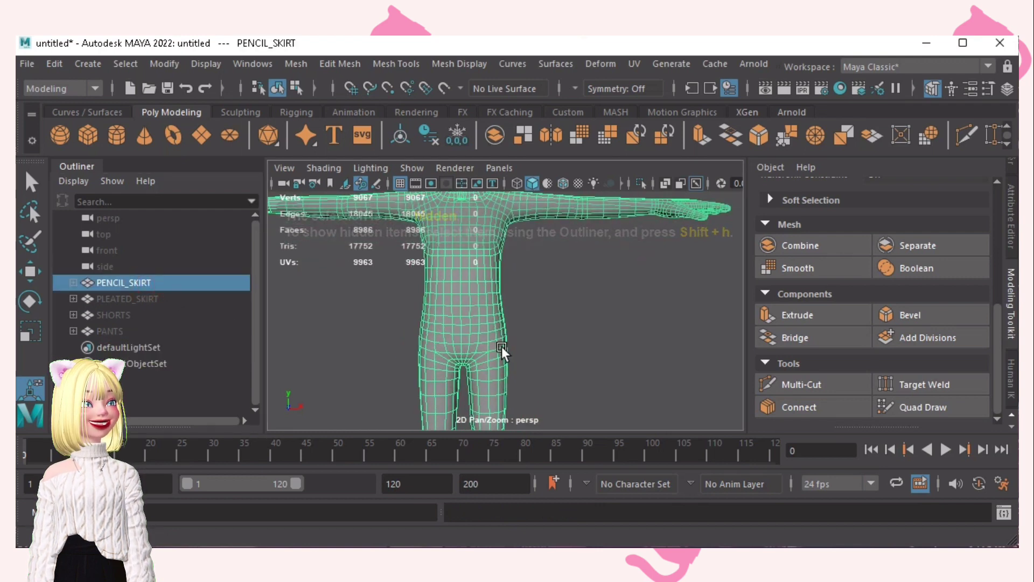
{"action": "scroll", "coordinate": [488, 318], "scroll_direction": "up", "scroll_amount": 3}
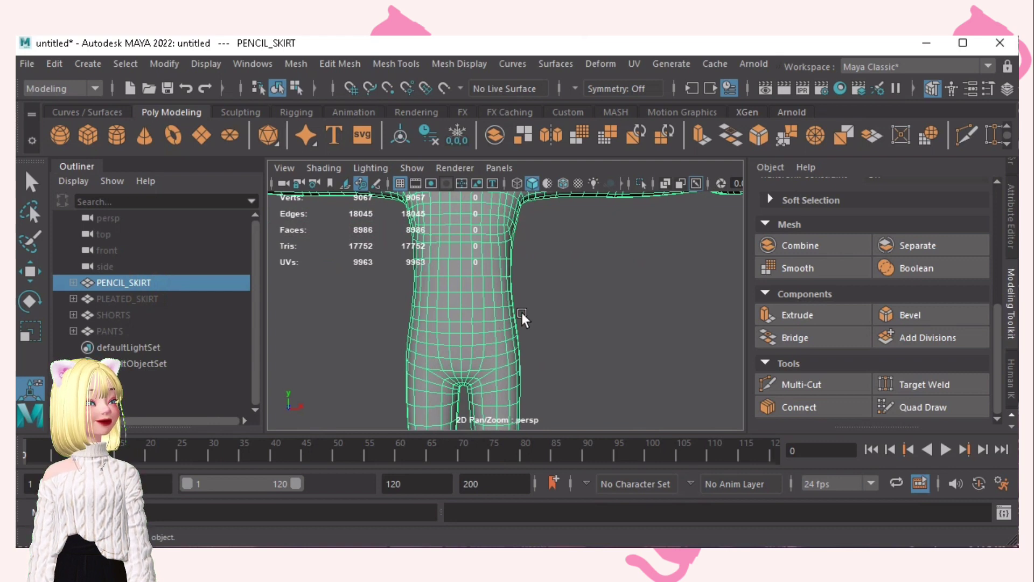
{"action": "key", "text": "F11"}
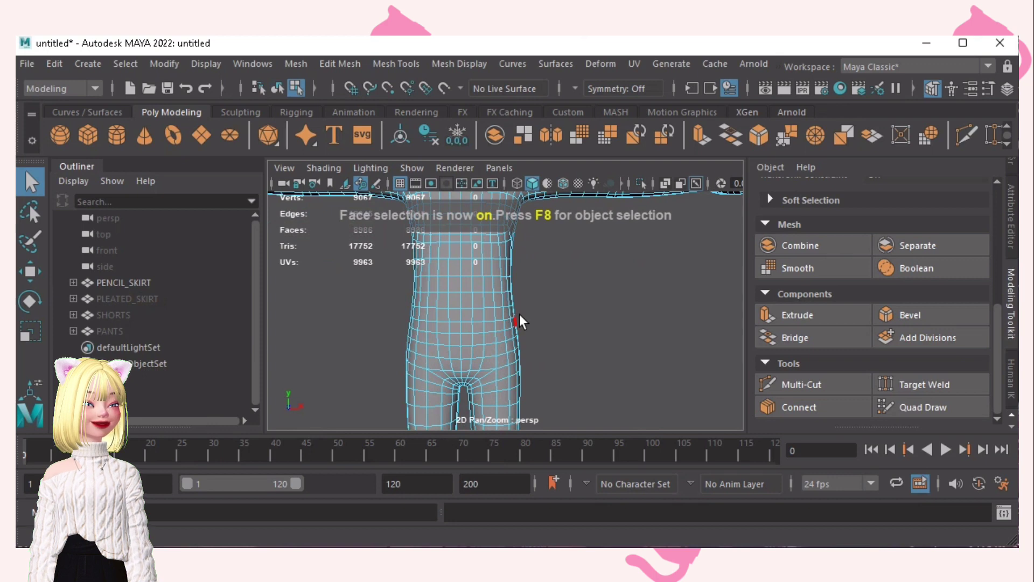
{"action": "scroll", "coordinate": [476, 285], "scroll_direction": "up", "scroll_amount": 2}
{"action": "left_click", "coordinate": [483, 291]}
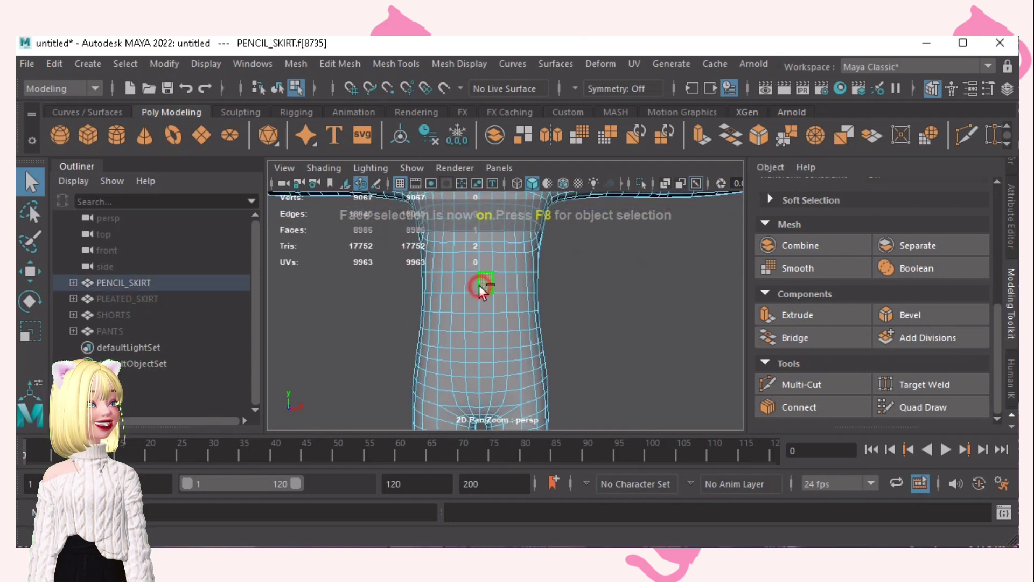
{"action": "double_click", "coordinate": [488, 291], "text": "shift"}
{"action": "key", "text": "Delete"}
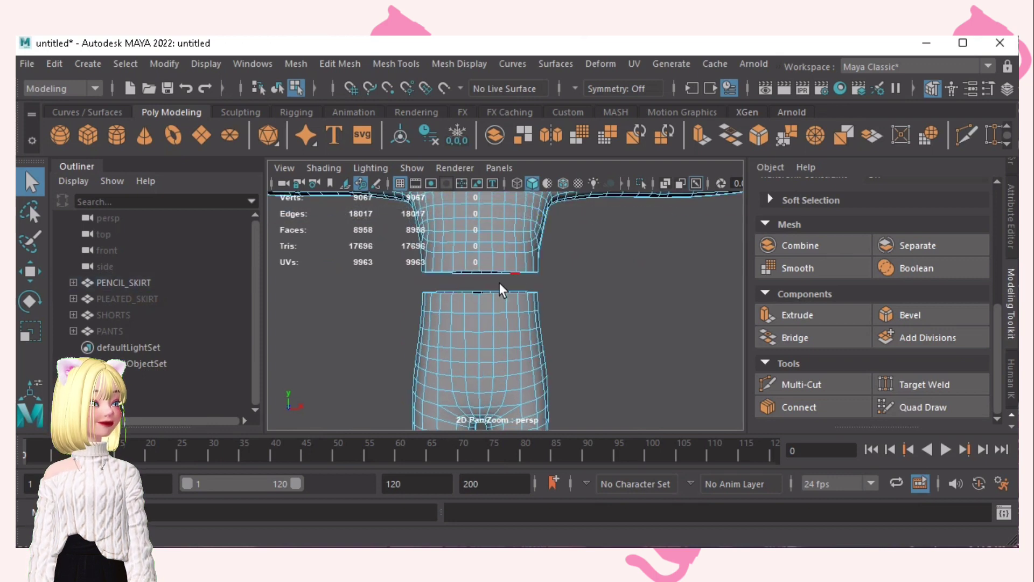
- Delete the topmost face loop of the lower body, just below the waist gap
{"action": "scroll", "coordinate": [501, 291], "scroll_direction": "down", "scroll_amount": 3}
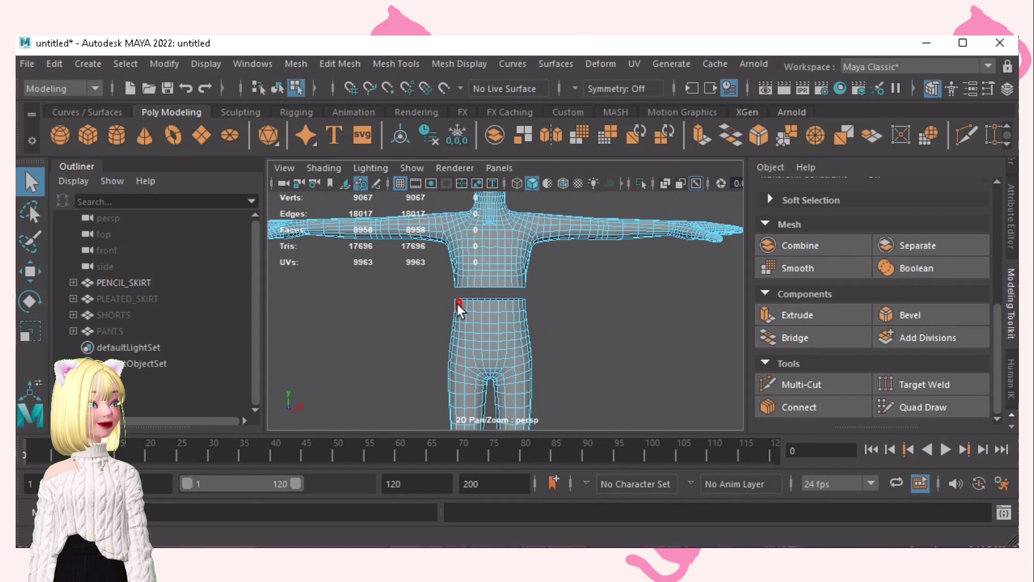
{"action": "left_click", "coordinate": [485, 303]}
{"action": "double_click", "coordinate": [487, 306], "text": "shift"}
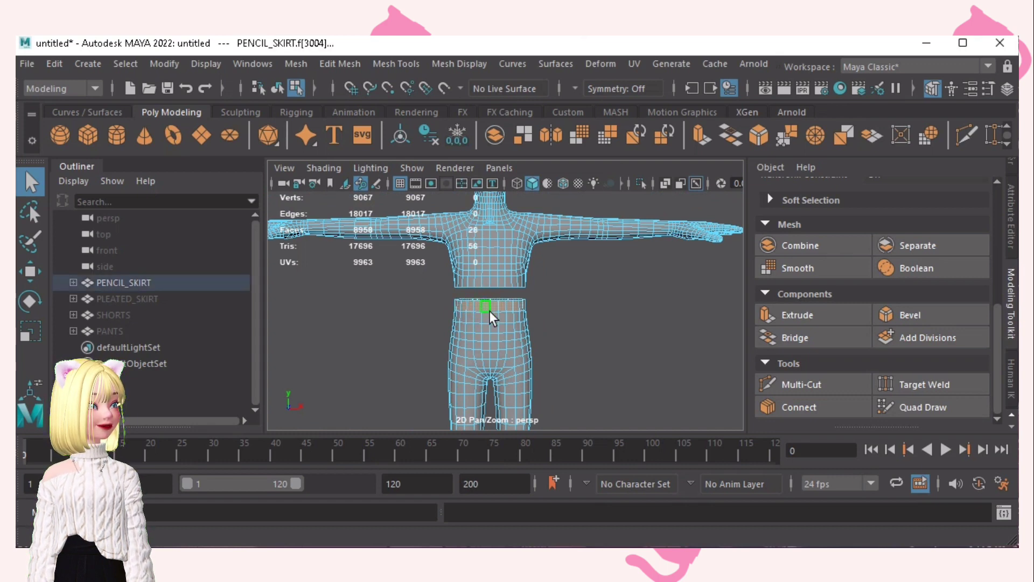
{"action": "key", "text": "Delete"}
- Delete the entire upper body above the waist gap, including any leftover pieces
{"action": "double_click", "coordinate": [494, 276]}
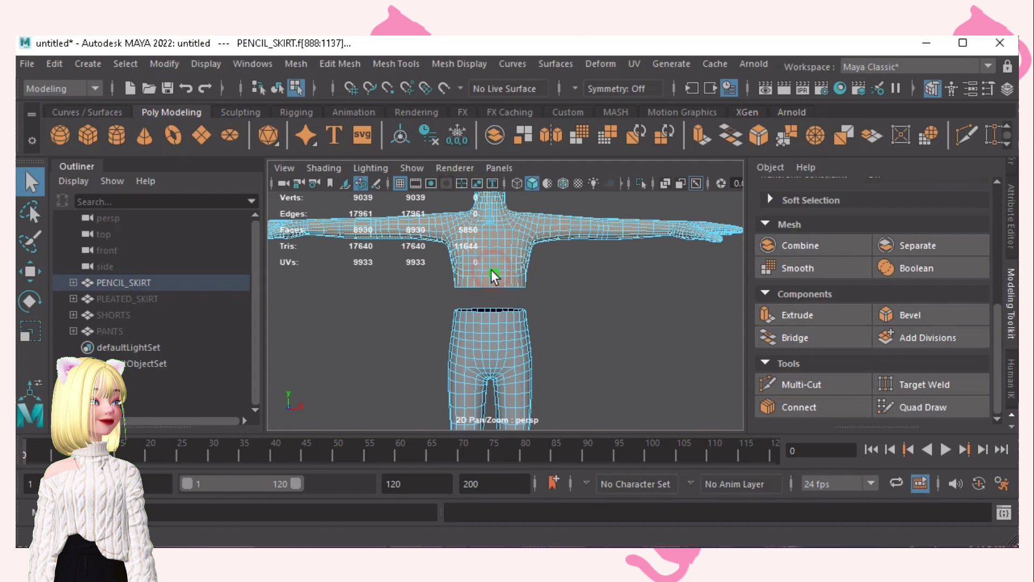
{"action": "key", "text": "Delete"}
{"action": "left_click_drag", "start_coordinate": [457, 223], "coordinate": [560, 280]}
{"action": "key", "text": "Delete"}
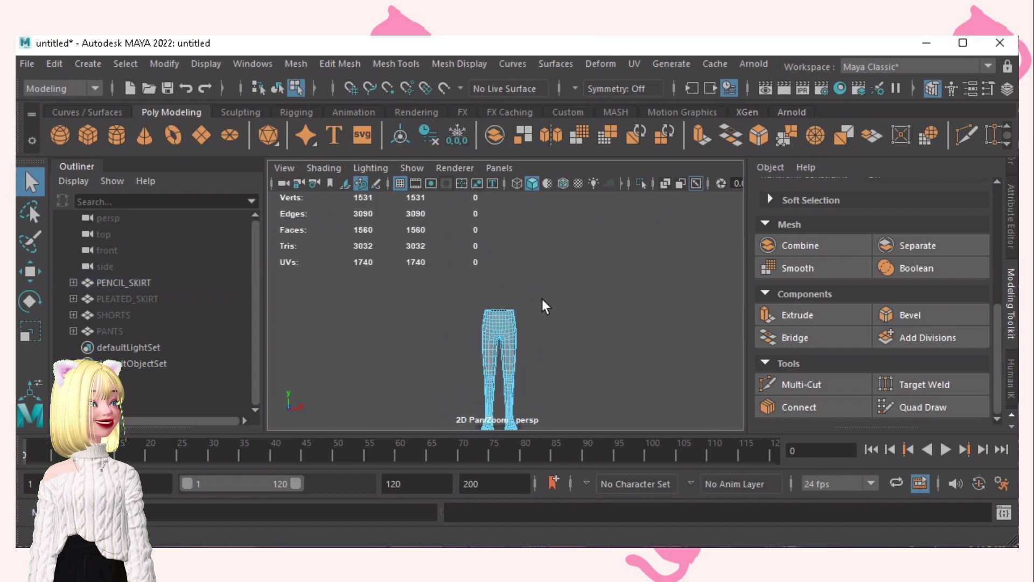
- Delete one horizontal face loop around each thigh, at matching height below the crotch
{"action": "scroll", "coordinate": [545, 306], "scroll_direction": "up", "scroll_amount": 5}
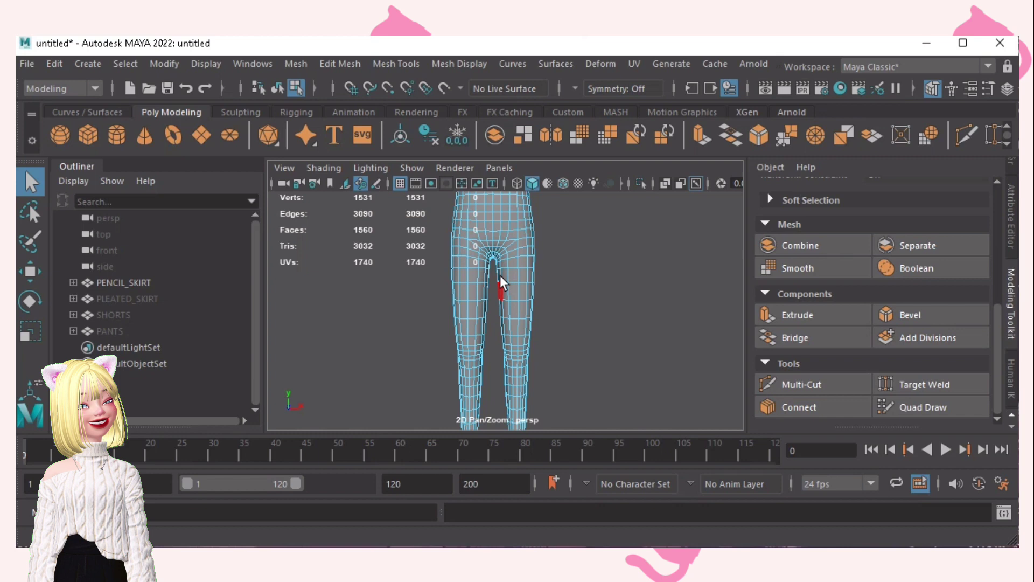
{"action": "scroll", "coordinate": [501, 281], "scroll_direction": "up", "scroll_amount": 3}
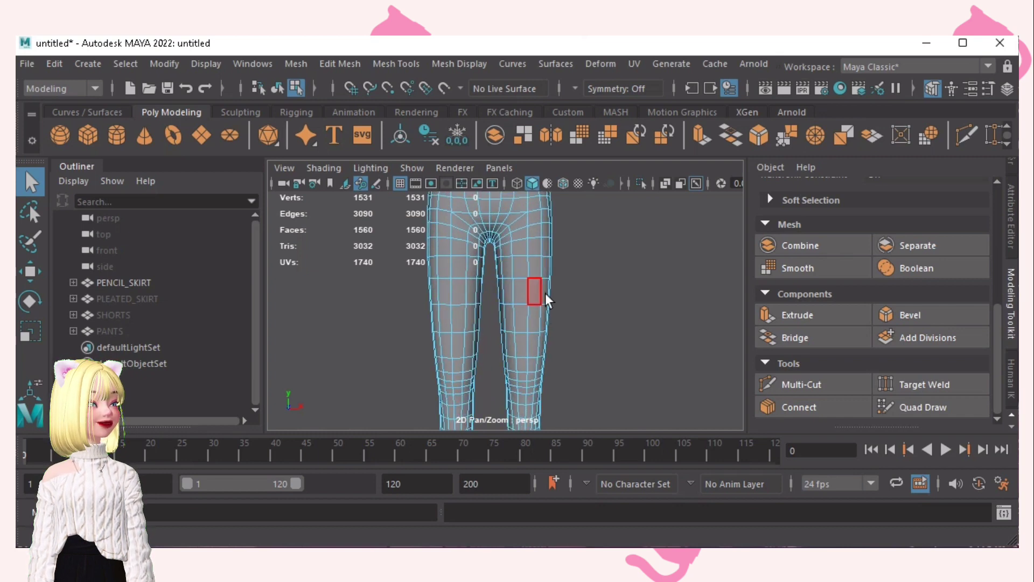
{"action": "middle_click_drag", "start_coordinate": [490, 280], "coordinate": [496, 302], "text": "alt"}
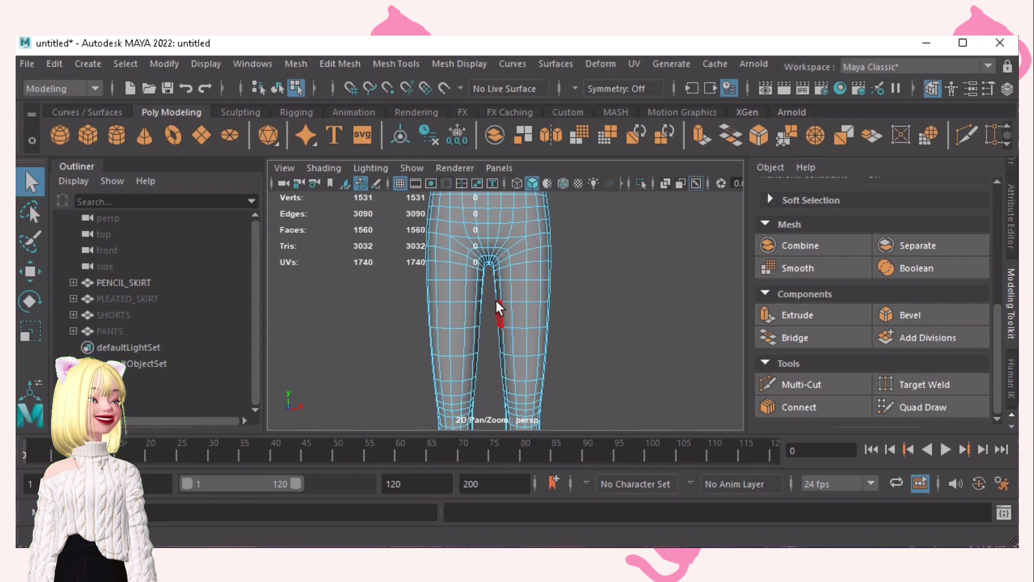
{"action": "double_click", "coordinate": [530, 319]}
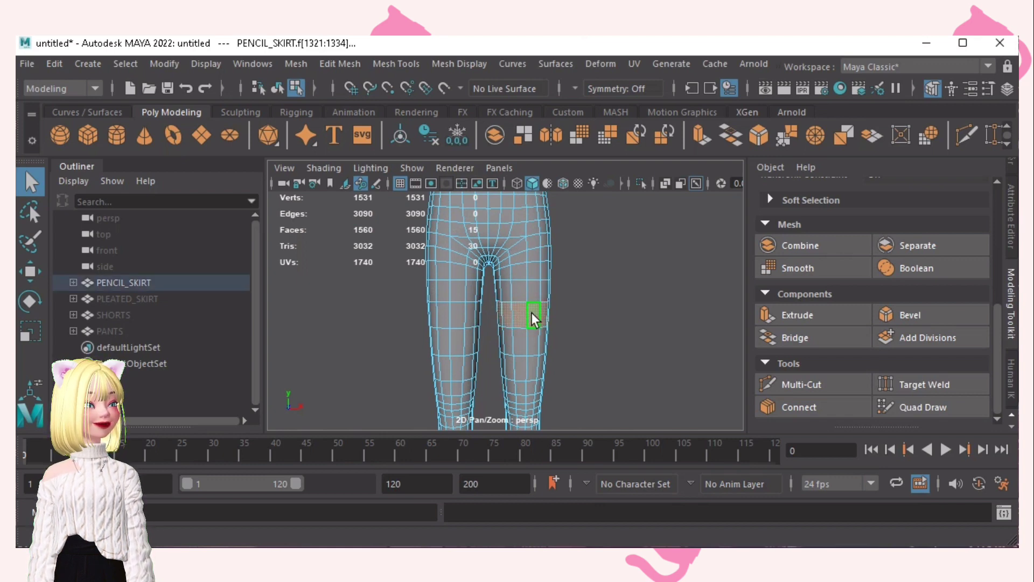
{"action": "key", "text": "Delete"}
{"action": "left_click", "coordinate": [456, 317]}
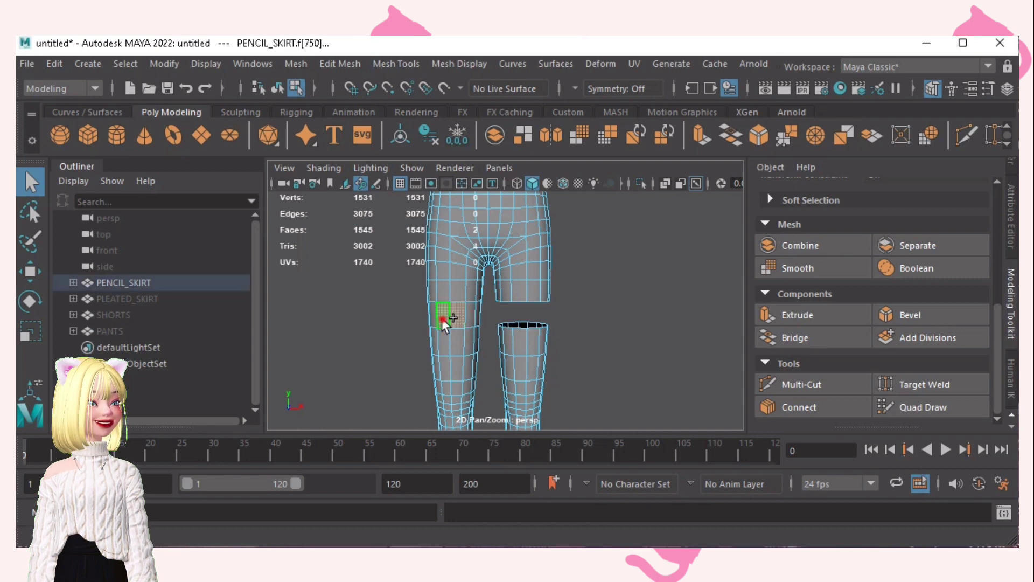
{"action": "double_click", "coordinate": [443, 320], "text": "shift"}
{"action": "key", "text": "Delete"}
- Delete both detached lower legs below the thigh gaps
{"action": "double_click", "coordinate": [501, 346]}
{"action": "key", "text": "Delete"}
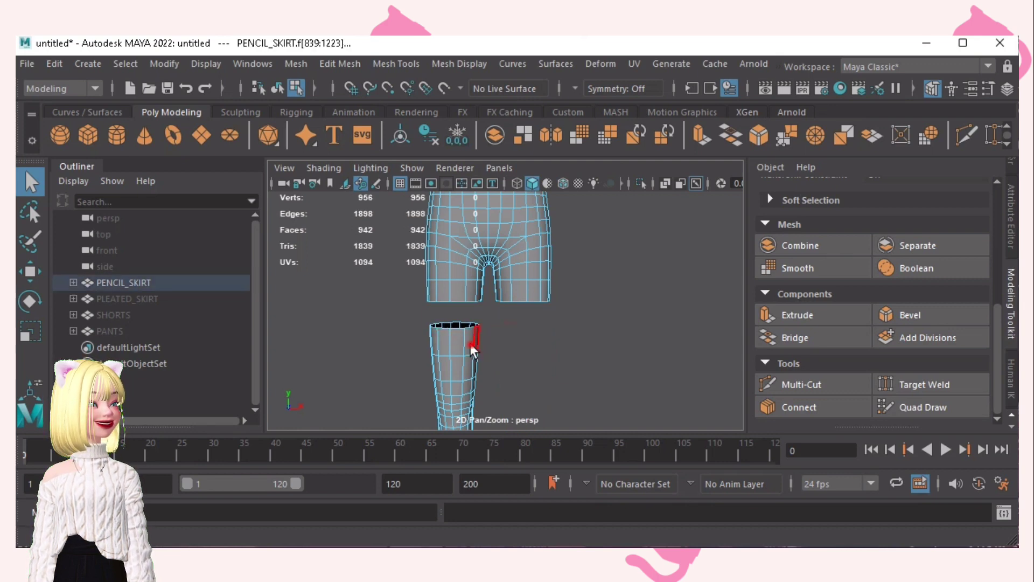
{"action": "double_click", "coordinate": [472, 347]}
{"action": "key", "text": "Delete"}
{"action": "scroll", "coordinate": [526, 350], "scroll_direction": "down", "scroll_amount": 5}
{"action": "scroll", "coordinate": [531, 350], "scroll_direction": "up", "scroll_amount": 3}
{"action": "left_click_drag", "start_coordinate": [462, 332], "coordinate": [549, 322], "text": "alt"}
{"action": "right_click_drag", "start_coordinate": [544, 322], "coordinate": [480, 314], "text": "alt"}
{"action": "left_click_drag", "start_coordinate": [478, 312], "coordinate": [392, 319], "text": "alt"}
{"action": "right_click_drag", "start_coordinate": [390, 318], "coordinate": [554, 360], "text": "alt"}
{"action": "middle_click_drag", "start_coordinate": [521, 343], "coordinate": [532, 386], "text": "alt"}
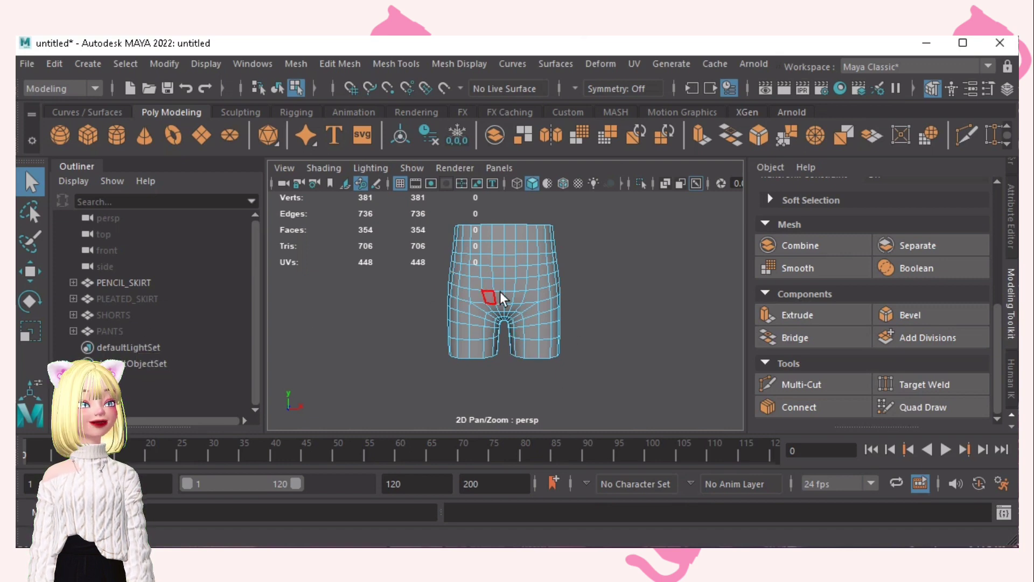
{"action": "scroll", "coordinate": [488, 294], "scroll_direction": "up", "scroll_amount": 3}
{"action": "left_click", "coordinate": [554, 331]}
{"action": "double_click", "coordinate": [554, 315], "text": "shift"}
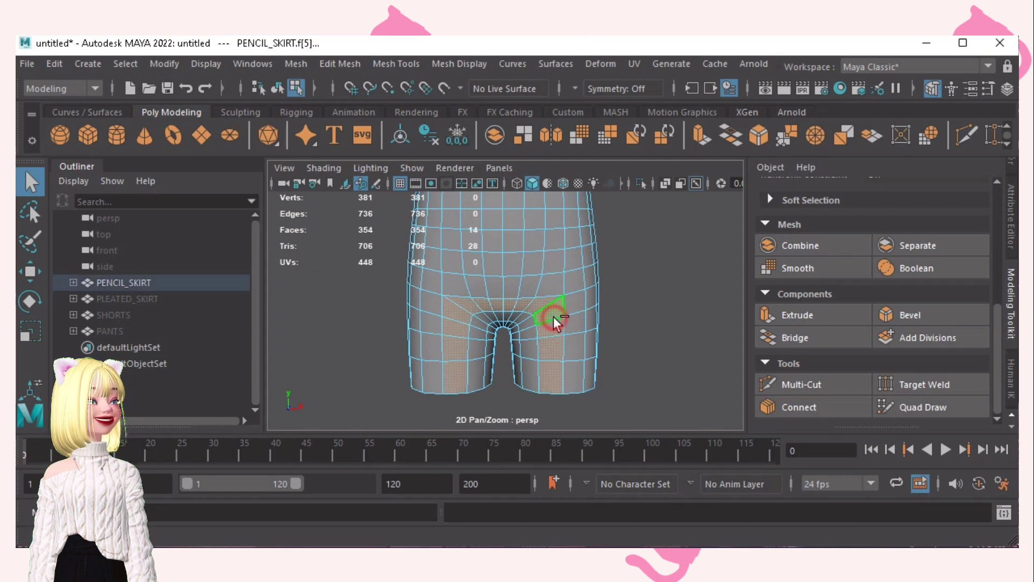
{"action": "mouse_move", "coordinate": [596, 349]}
{"action": "left_mouse_down", "text": "alt"}
{"action": "mouse_move", "coordinate": [361, 334]}
{"action": "mouse_move", "coordinate": [718, 348]}
{"action": "left_mouse_up", "text": "alt"}
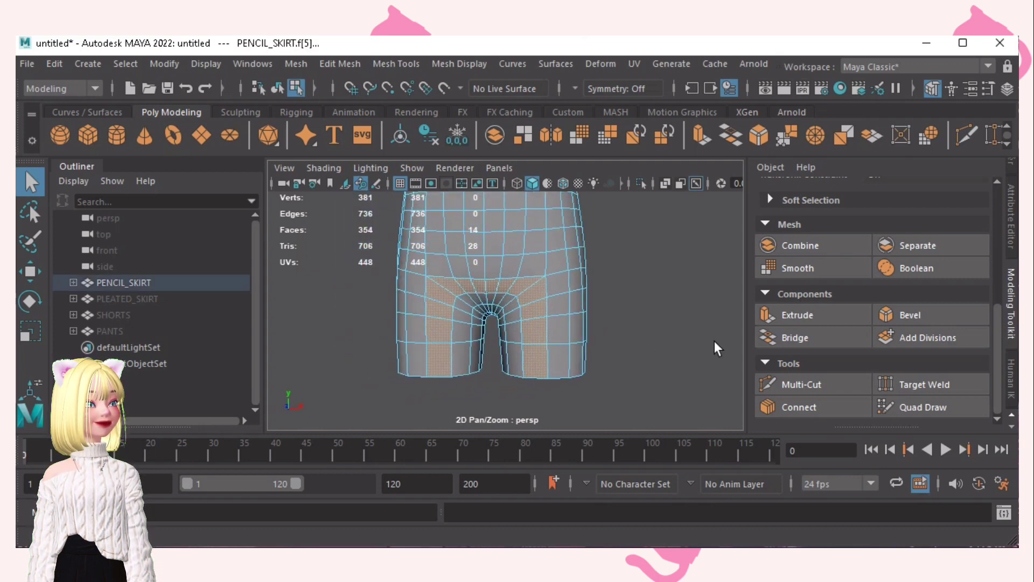
{"action": "left_click", "coordinate": [561, 361], "text": "shift"}
{"action": "double_click", "coordinate": [561, 250], "text": "shift"}
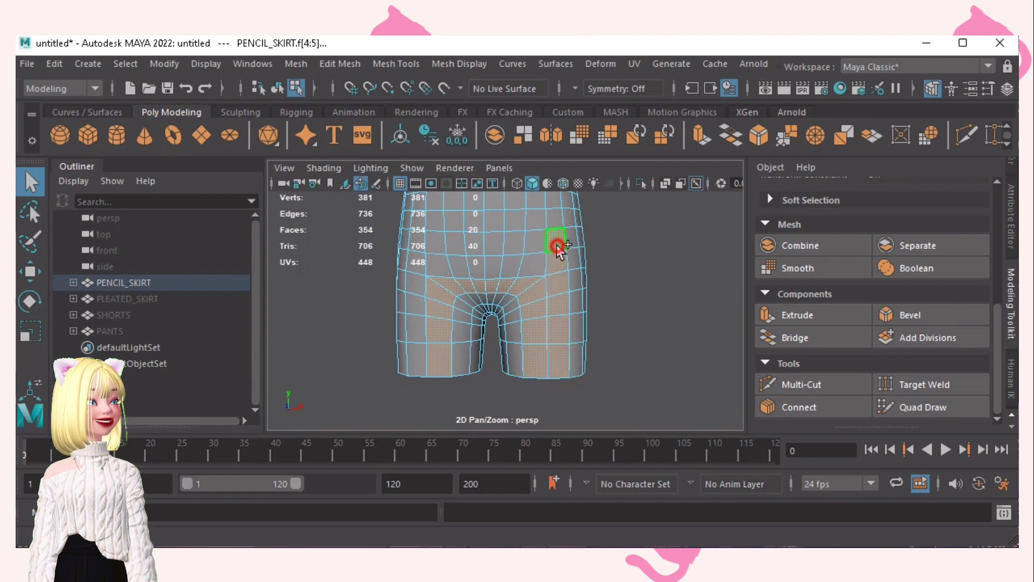
{"action": "double_click", "coordinate": [416, 360], "text": "shift"}
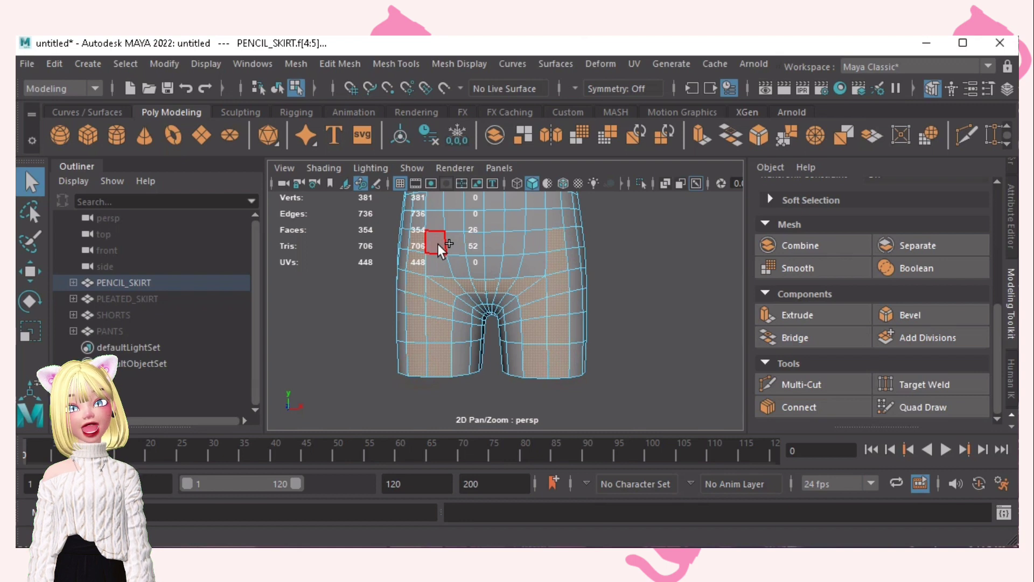
{"action": "left_click", "coordinate": [439, 245], "text": "shift"}
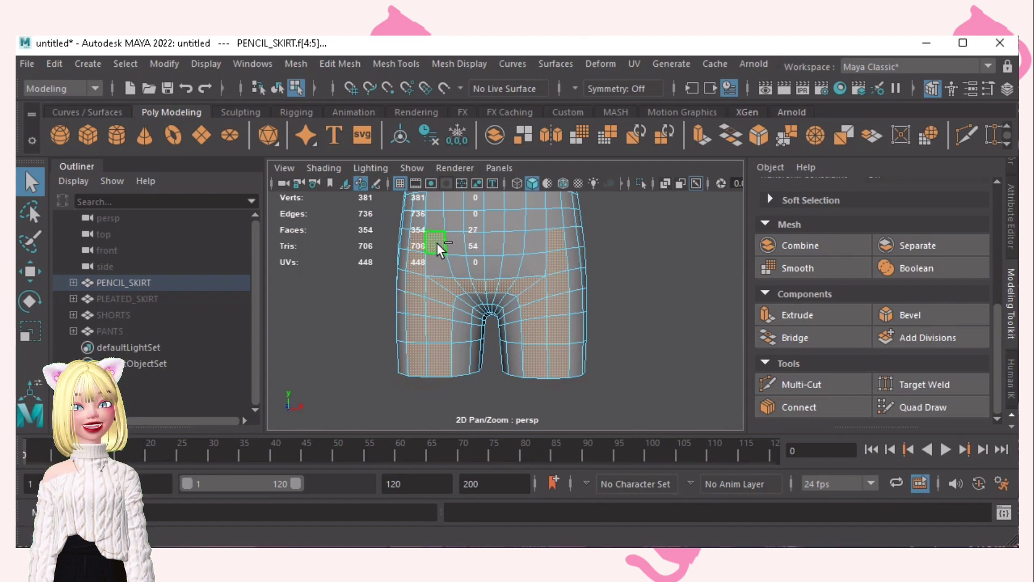
{"action": "double_click", "coordinate": [538, 239], "text": "shift"}
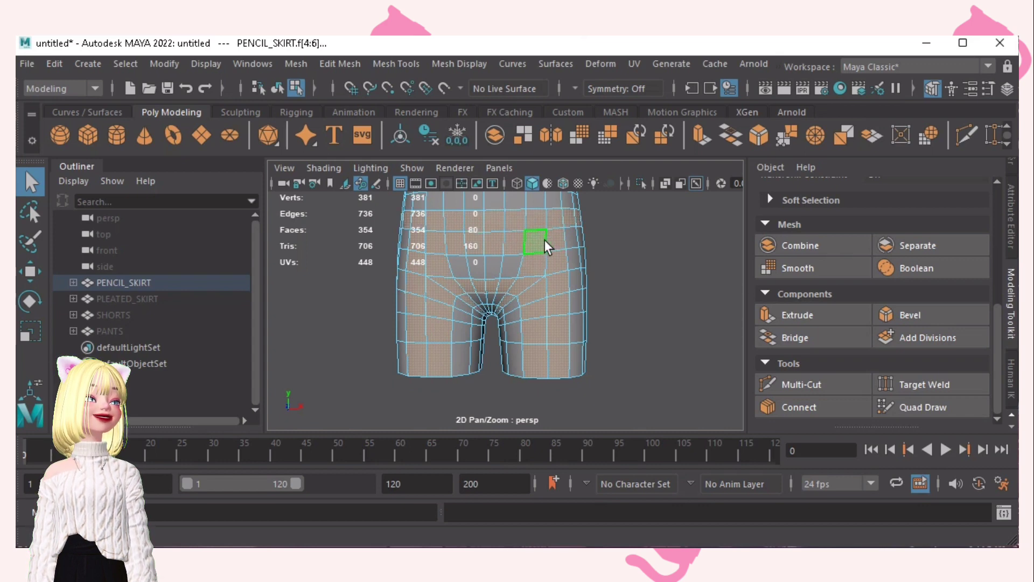
{"action": "left_click", "coordinate": [537, 240]}
{"action": "double_click", "coordinate": [431, 243], "text": "shift"}
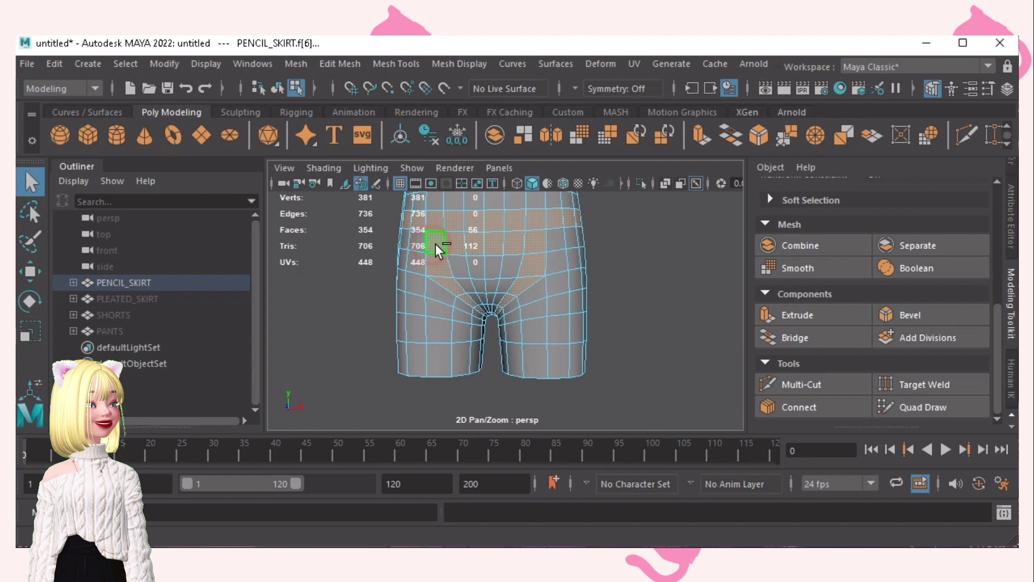
- Delete the strip of front faces running across the hips above the crotch and down the outer side of both thighs
{"action": "left_click", "coordinate": [419, 244]}
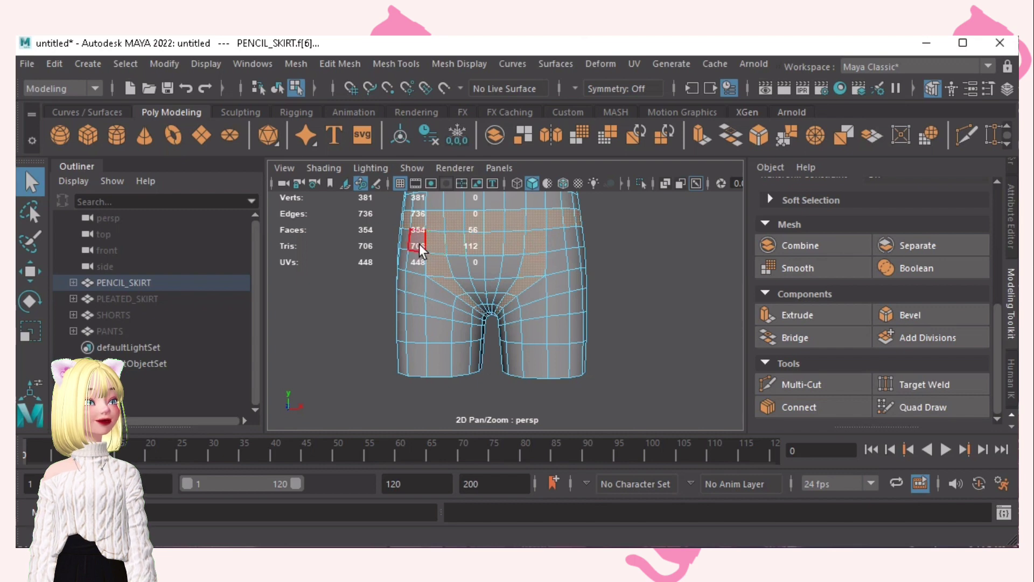
{"action": "double_click", "coordinate": [552, 249], "text": "shift"}
{"action": "left_click", "coordinate": [414, 265], "text": "shift"}
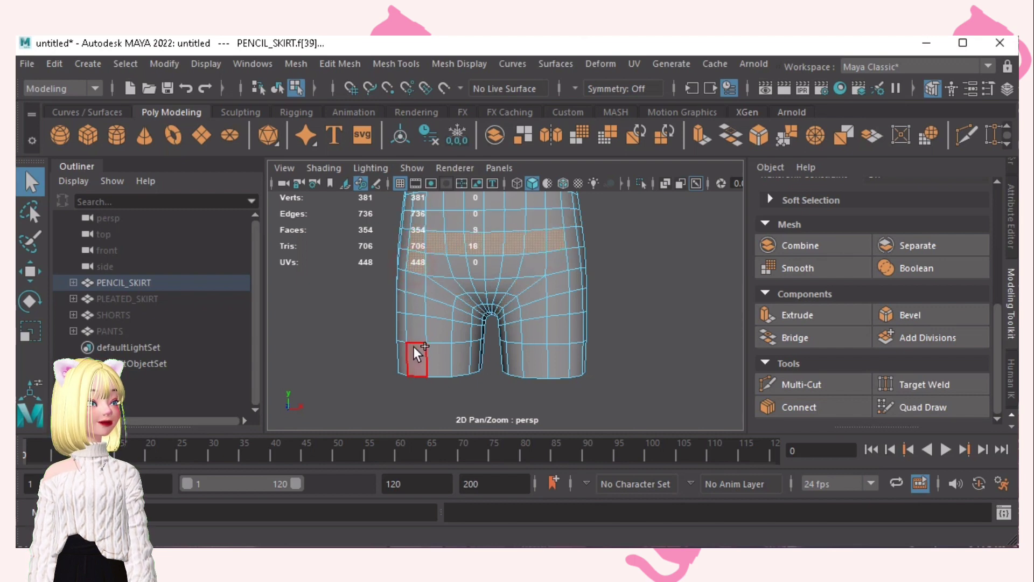
{"action": "double_click", "coordinate": [415, 352], "text": "shift"}
{"action": "left_click_drag", "start_coordinate": [554, 258], "coordinate": [557, 354], "text": "shift"}
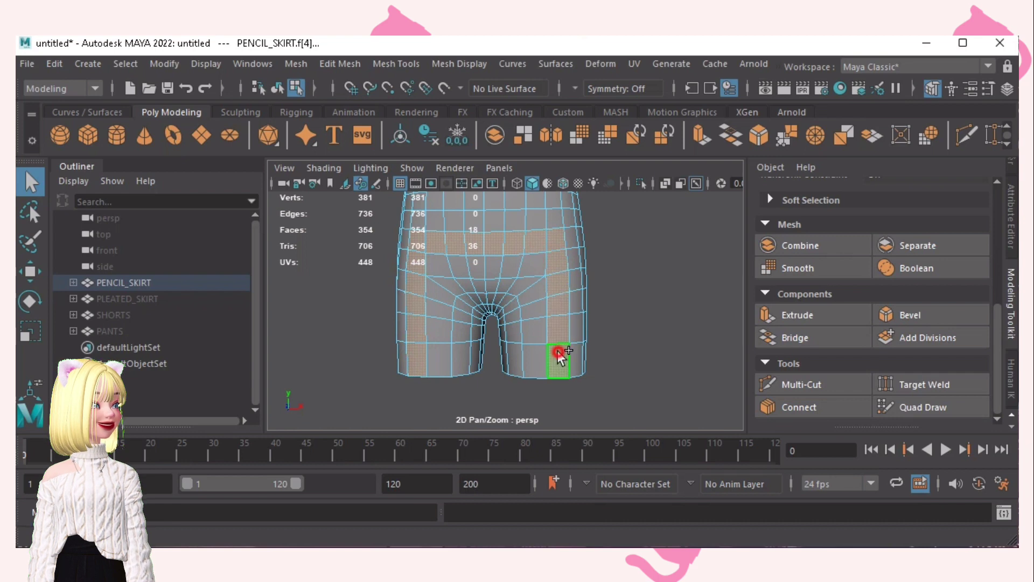
{"action": "key", "text": "Delete"}
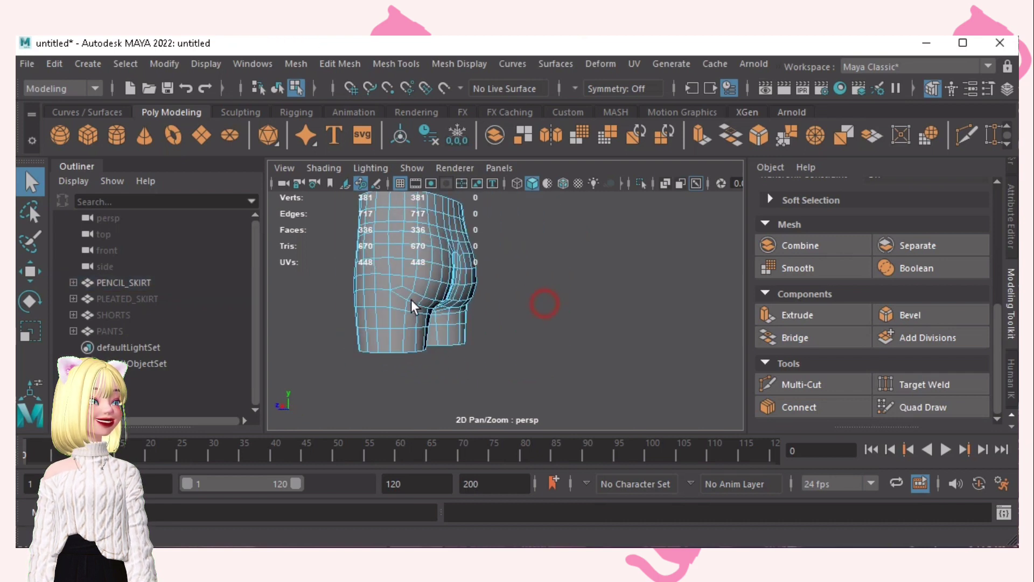
- Delete the strip of back faces running across the upper buttocks and down the outer side of both thighs
{"action": "left_click_drag", "start_coordinate": [411, 306], "coordinate": [549, 336], "text": "alt"}
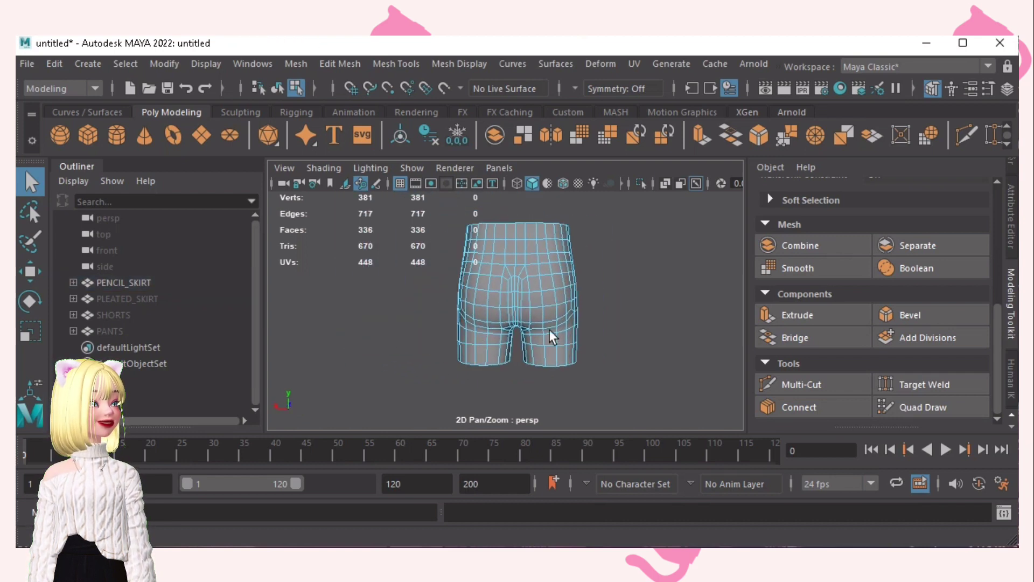
{"action": "left_click", "coordinate": [550, 353]}
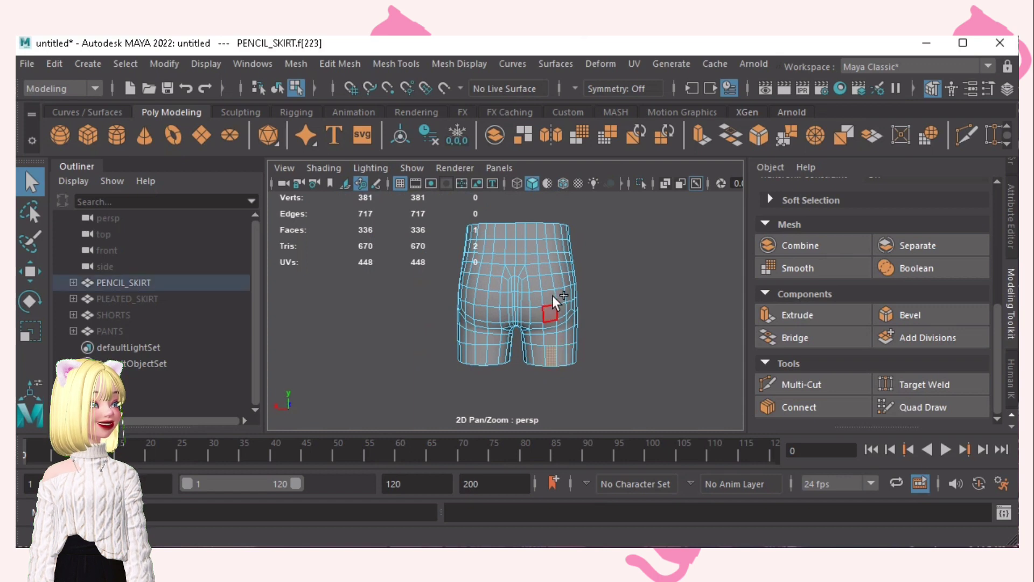
{"action": "double_click", "coordinate": [543, 272], "text": "shift"}
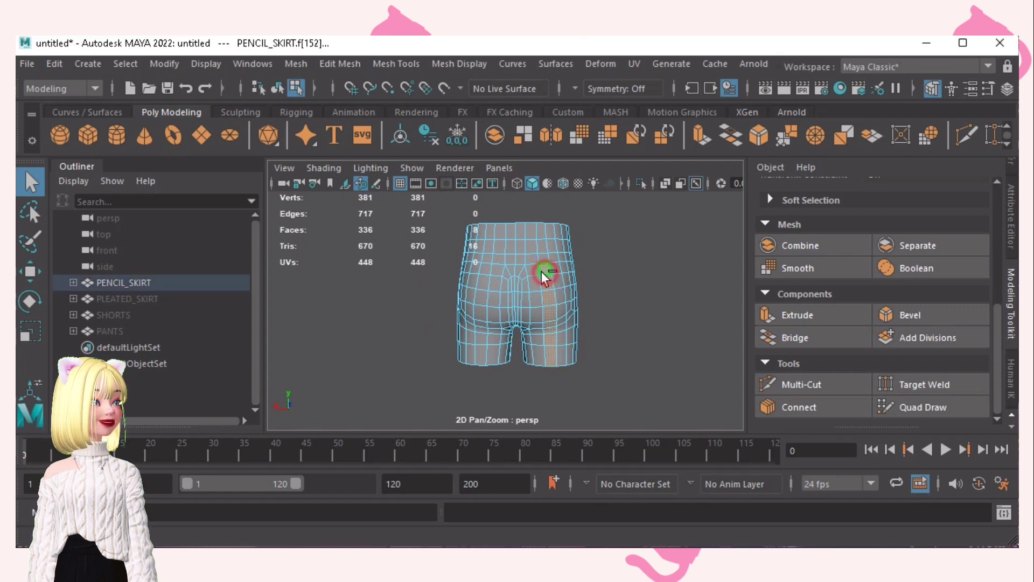
{"action": "left_click", "coordinate": [479, 354], "text": "shift"}
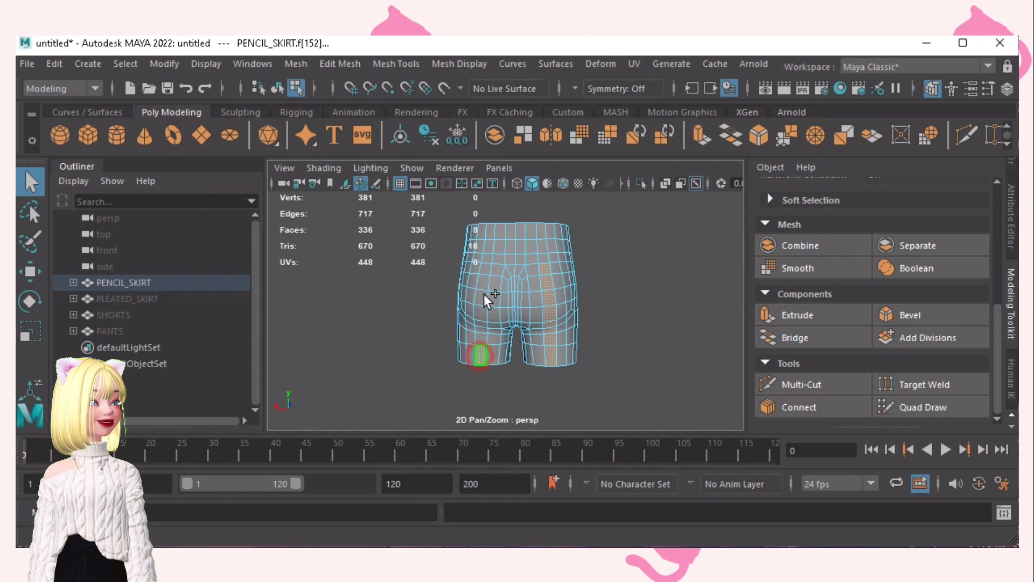
{"action": "double_click", "coordinate": [486, 266], "text": "shift"}
{"action": "left_click", "coordinate": [500, 269], "text": "shift"}
{"action": "scroll", "coordinate": [532, 292], "scroll_direction": "up", "scroll_amount": 2}
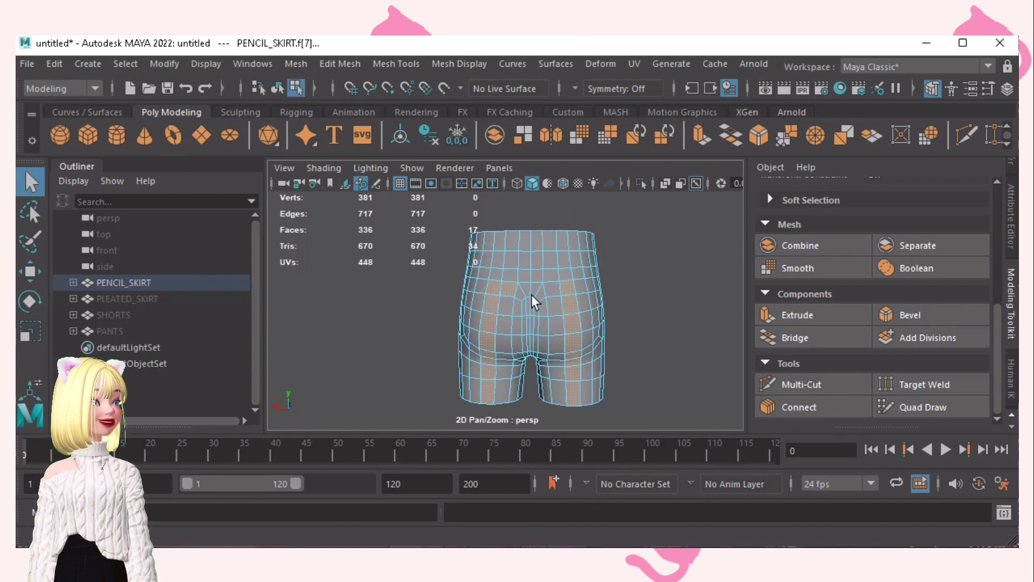
{"action": "left_click", "coordinate": [534, 291], "text": "shift"}
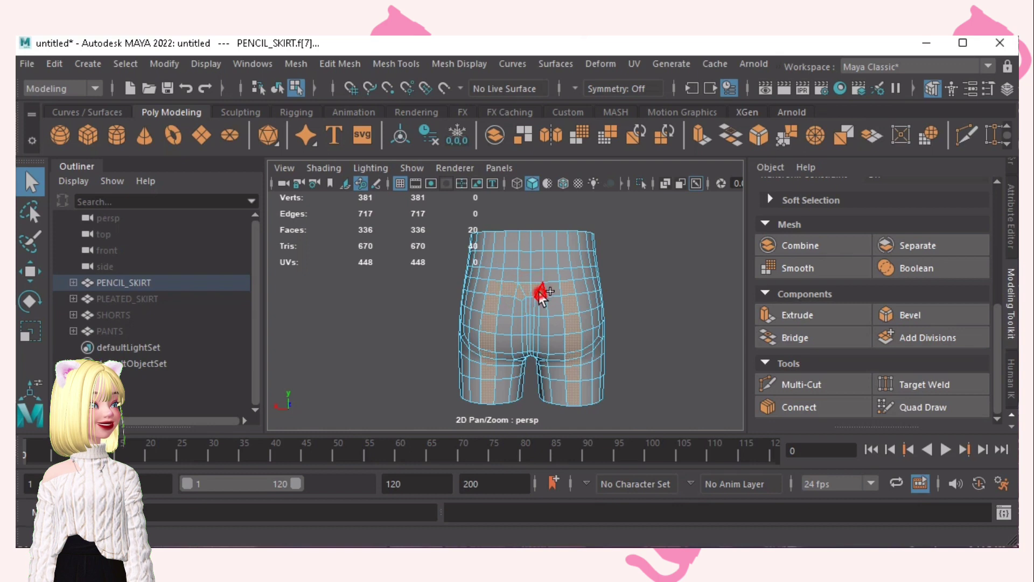
{"action": "left_click", "coordinate": [550, 290], "text": "shift"}
{"action": "key", "text": "Delete"}
- Delete the detached centre piece containing the buttocks, crotch and inner thighs
{"action": "double_click", "coordinate": [552, 329]}
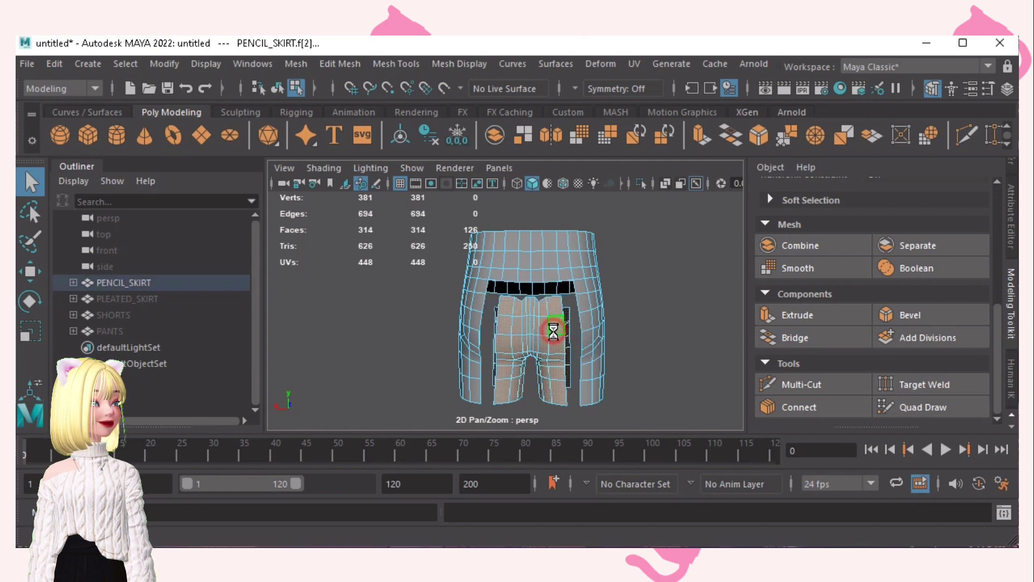
{"action": "key", "text": "Delete"}
{"action": "scroll", "coordinate": [511, 330], "scroll_direction": "down", "scroll_amount": 2}
{"action": "left_click_drag", "start_coordinate": [510, 331], "coordinate": [555, 343], "text": "alt"}
{"action": "right_click_drag", "start_coordinate": [473, 338], "coordinate": [663, 377], "text": "alt"}
{"action": "left_click_drag", "start_coordinate": [550, 348], "coordinate": [574, 349], "text": "alt"}
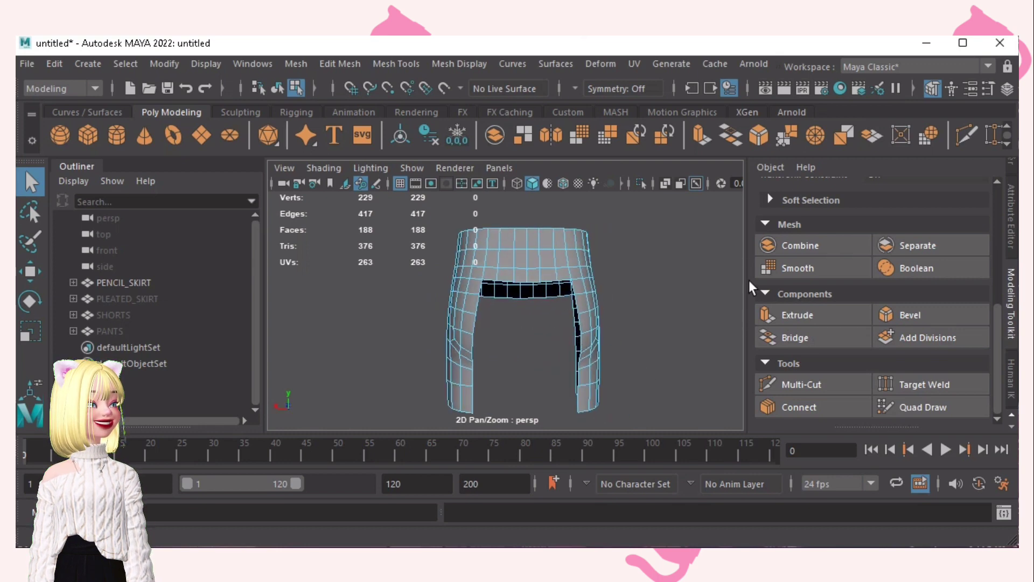
- Bridge the vertical border edges on both sides of the back opening to close the back of the skirt
{"action": "key", "text": "F10"}
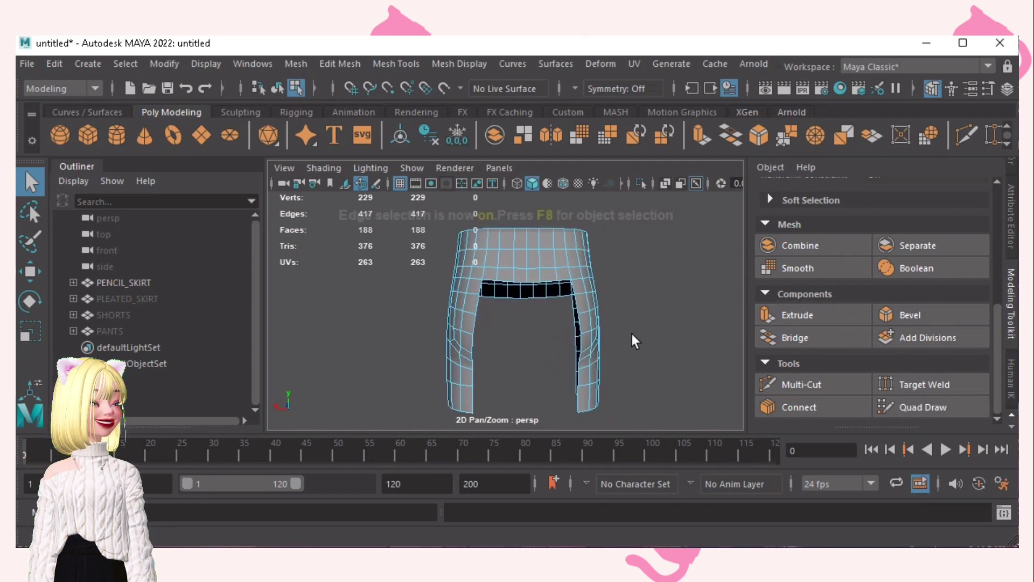
{"action": "left_click_drag", "start_coordinate": [574, 372], "coordinate": [541, 328], "text": "alt"}
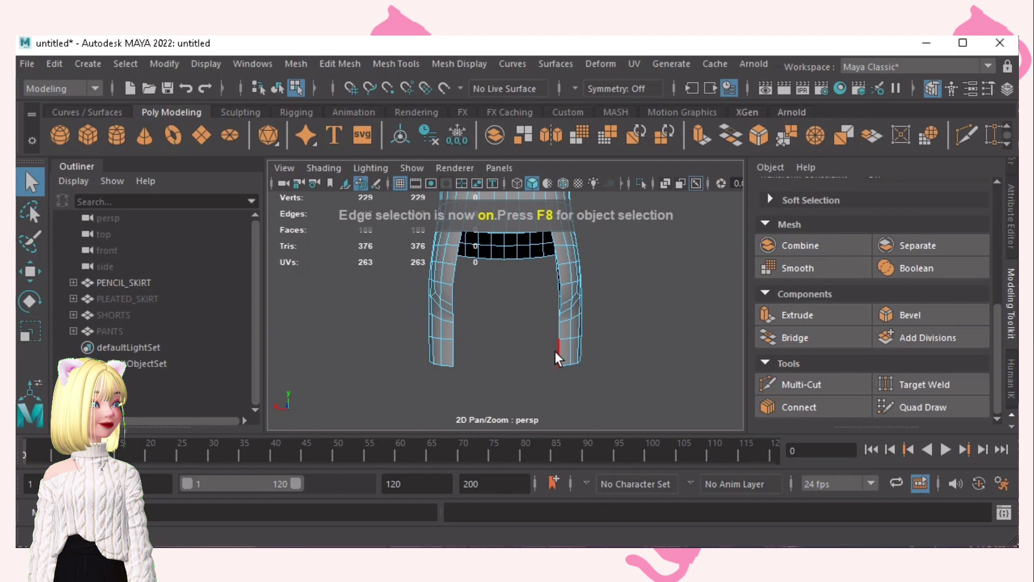
{"action": "left_click", "coordinate": [556, 352]}
{"action": "left_click_drag", "start_coordinate": [563, 281], "coordinate": [555, 272], "text": "alt"}
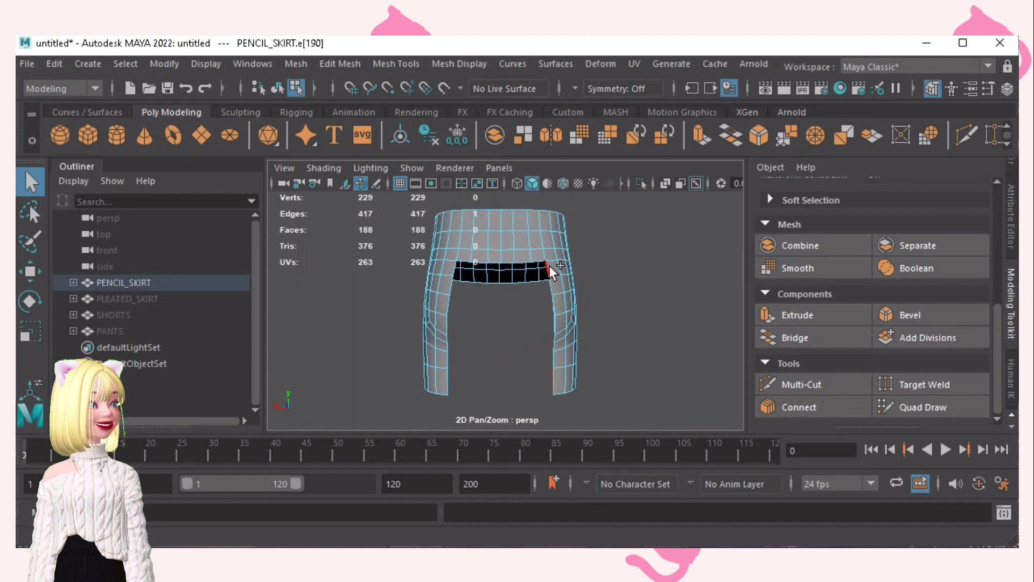
{"action": "double_click", "coordinate": [549, 266], "text": "shift"}
{"action": "left_click", "coordinate": [454, 271], "text": "shift"}
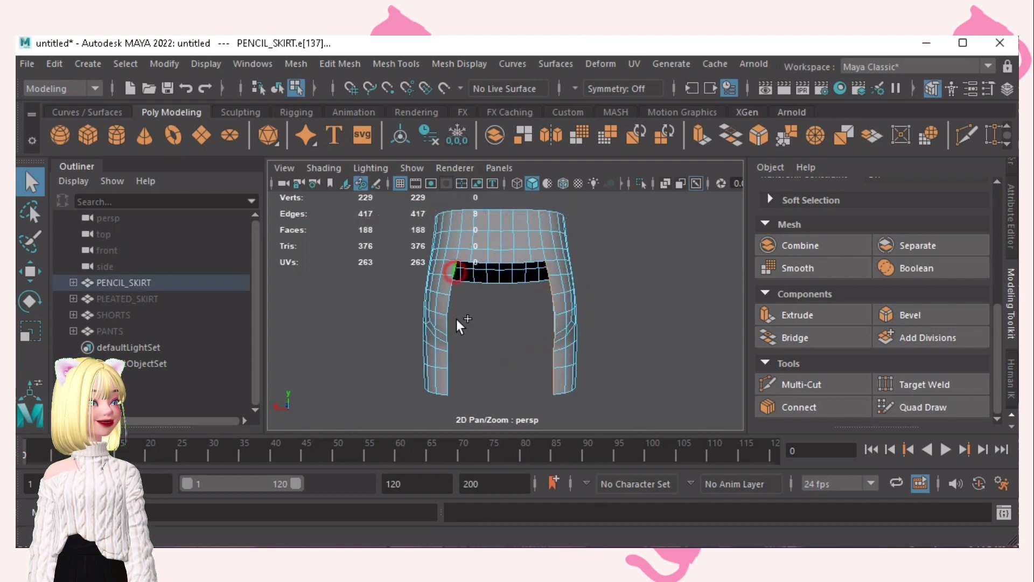
{"action": "double_click", "coordinate": [454, 388], "text": "shift"}
{"action": "mouse_move", "coordinate": [550, 337]}
{"action": "left_mouse_down", "text": "alt"}
{"action": "mouse_move", "coordinate": [485, 380]}
{"action": "mouse_move", "coordinate": [562, 341]}
{"action": "left_mouse_up", "text": "alt"}
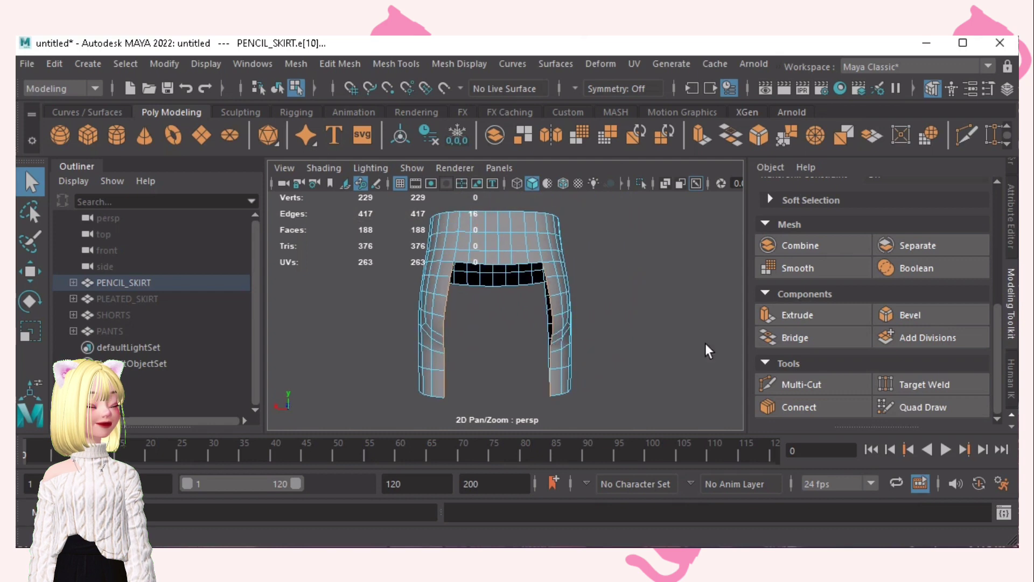
{"action": "left_click", "coordinate": [784, 339]}
- Bridge the vertical border edges on both sides of the front opening to close the front of the skirt
{"action": "left_click_drag", "start_coordinate": [394, 331], "coordinate": [506, 271], "text": "alt"}
{"action": "left_click", "coordinate": [506, 265]}
{"action": "left_click", "coordinate": [500, 255]}
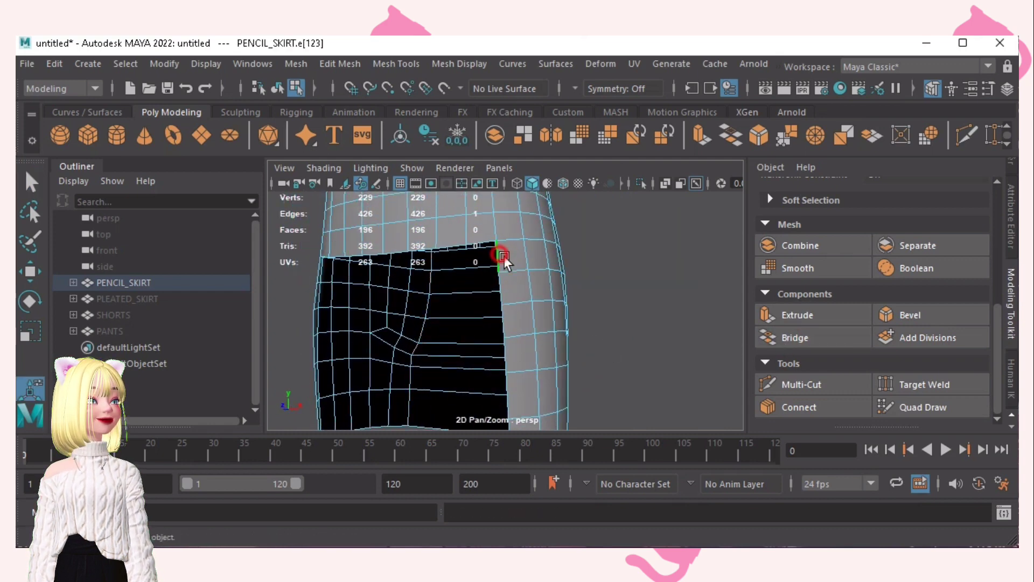
{"action": "right_click_drag", "start_coordinate": [588, 282], "coordinate": [492, 280], "text": "alt"}
{"action": "left_click_drag", "start_coordinate": [496, 282], "coordinate": [541, 302], "text": "alt"}
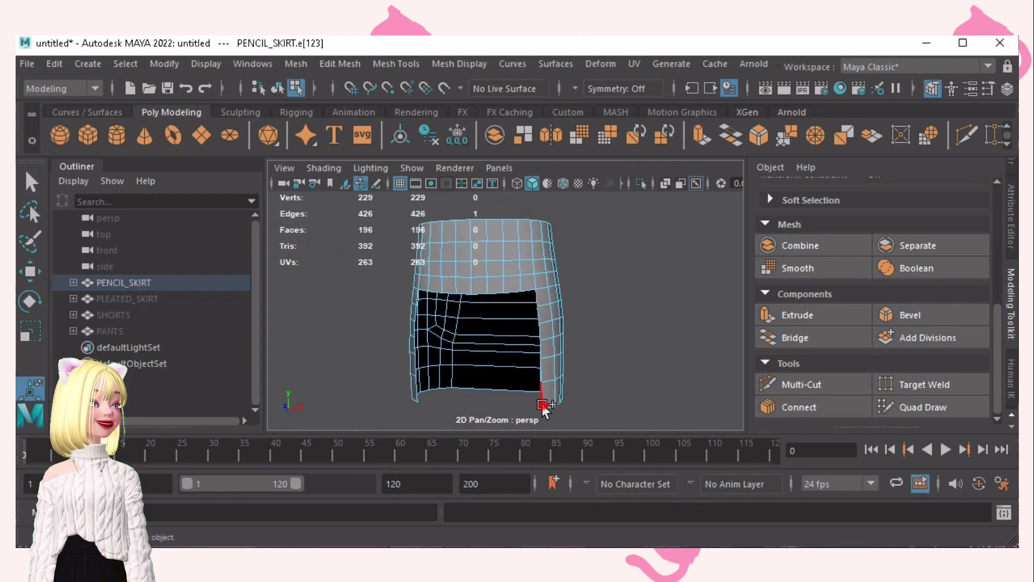
{"action": "double_click", "coordinate": [542, 404], "text": "shift"}
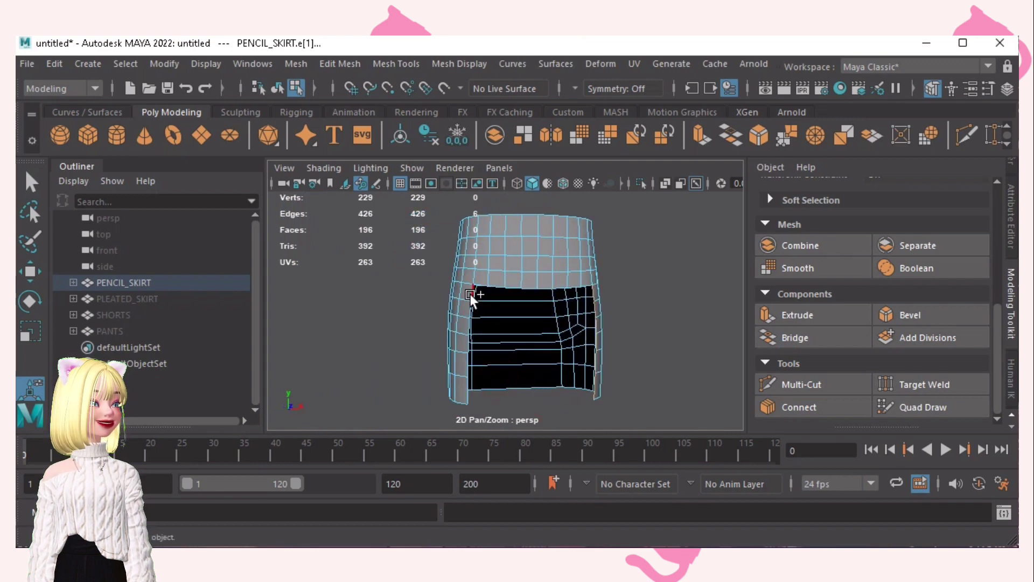
{"action": "double_click", "coordinate": [467, 387], "text": "shift"}
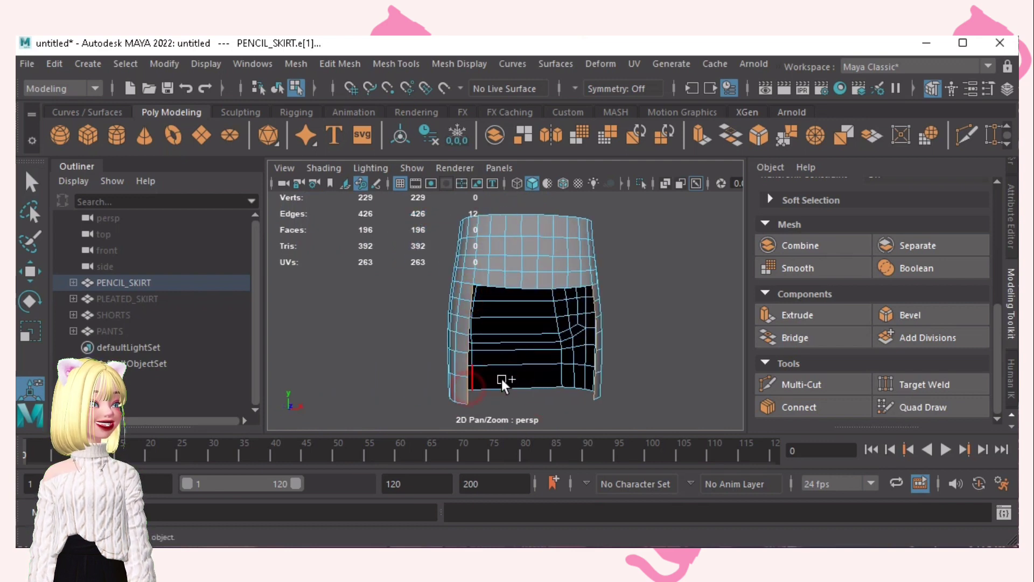
{"action": "left_click", "coordinate": [790, 343]}
- Insert vertical edge loops across the bridged front panel with Multi-Cut, each in line with a vertical edge of the hip section above
{"action": "left_click_drag", "start_coordinate": [607, 346], "coordinate": [620, 322], "text": "alt"}
{"action": "left_click", "coordinate": [967, 135]}
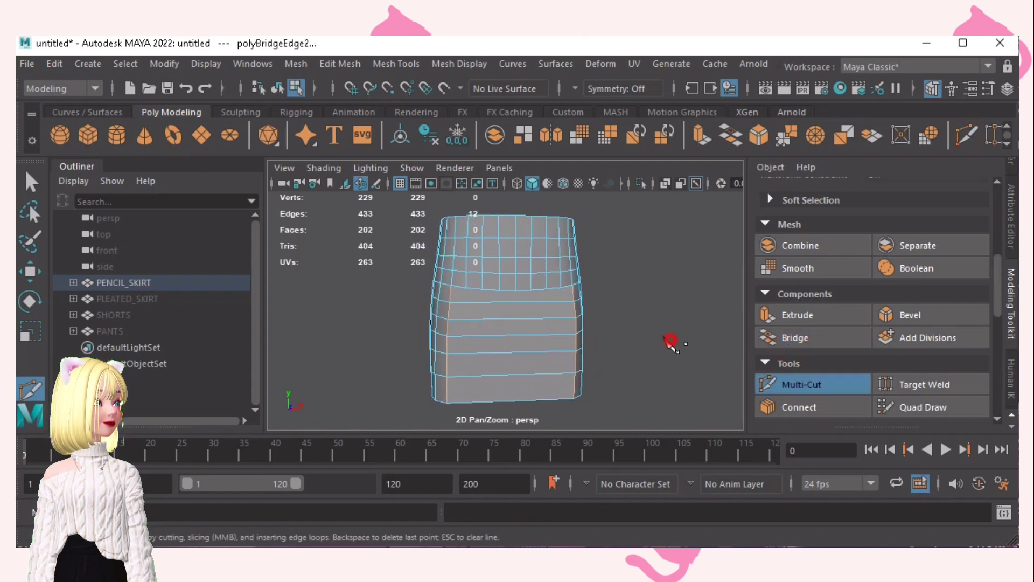
{"action": "left_click_drag", "start_coordinate": [557, 300], "coordinate": [557, 293], "text": "alt"}
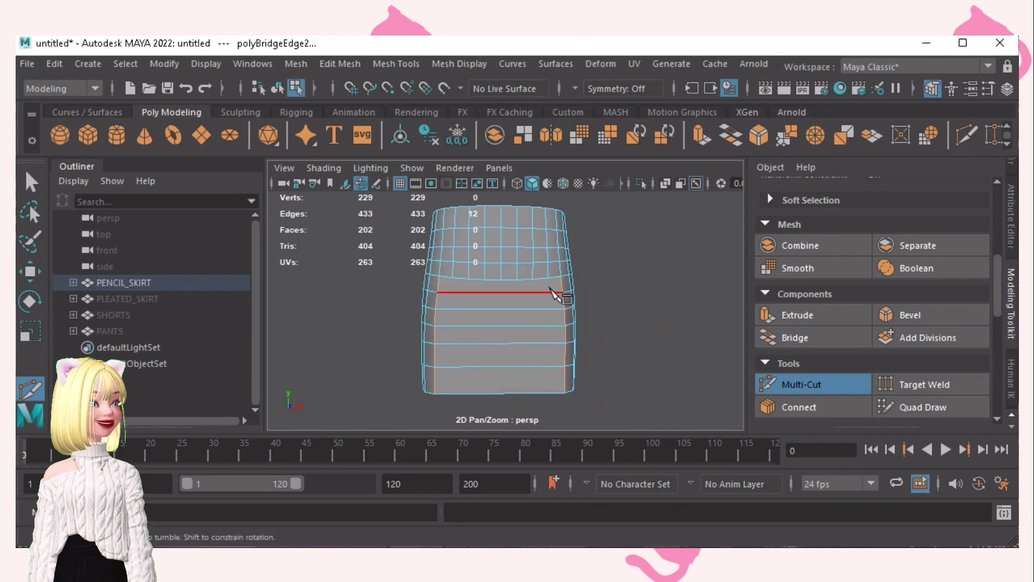
{"action": "left_click", "coordinate": [549, 295], "text": "ctrl"}
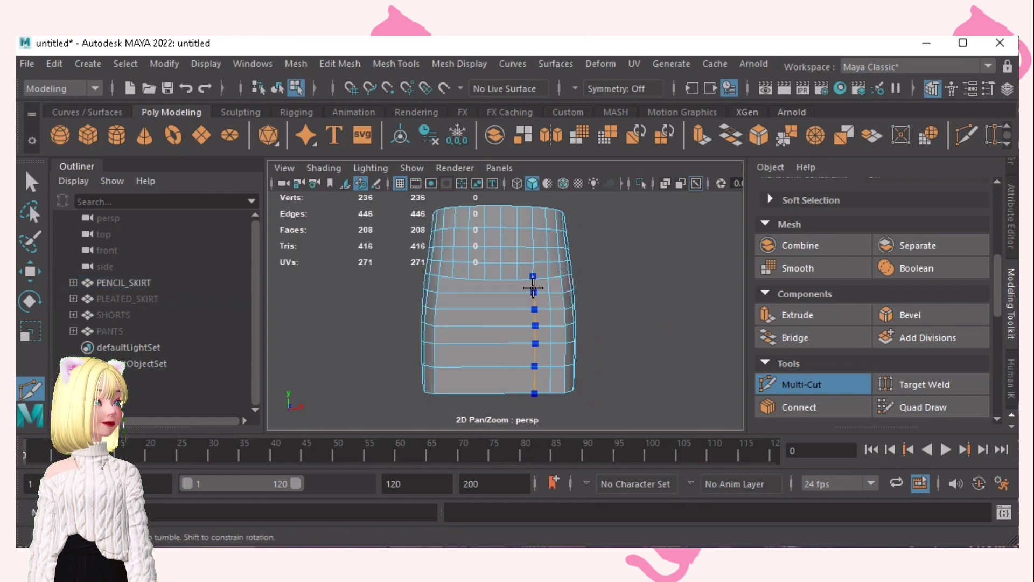
{"action": "left_click", "coordinate": [517, 290], "text": "ctrl"}
{"action": "left_click", "coordinate": [504, 288], "text": "ctrl"}
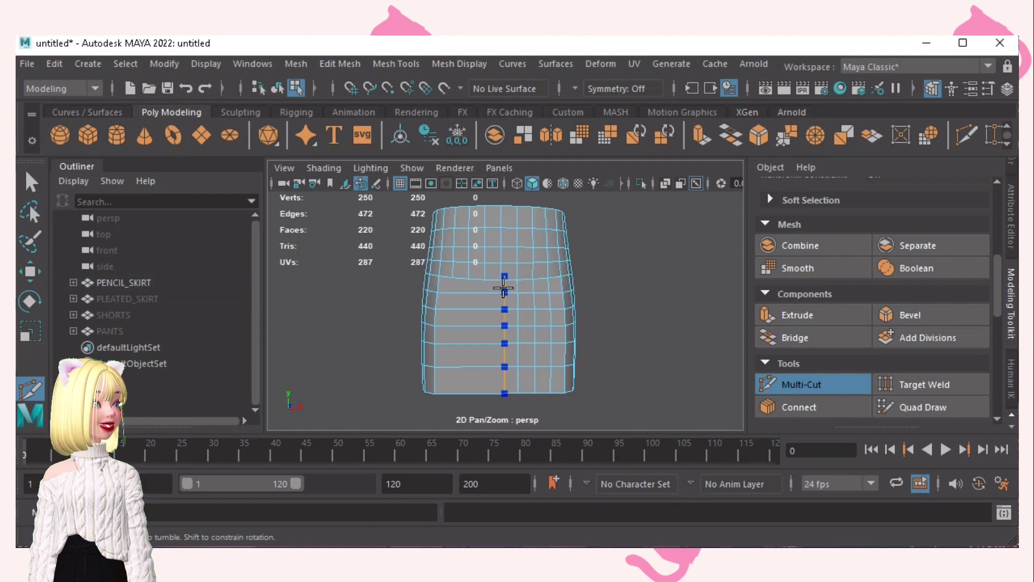
{"action": "left_click", "coordinate": [471, 290], "text": "ctrl"}
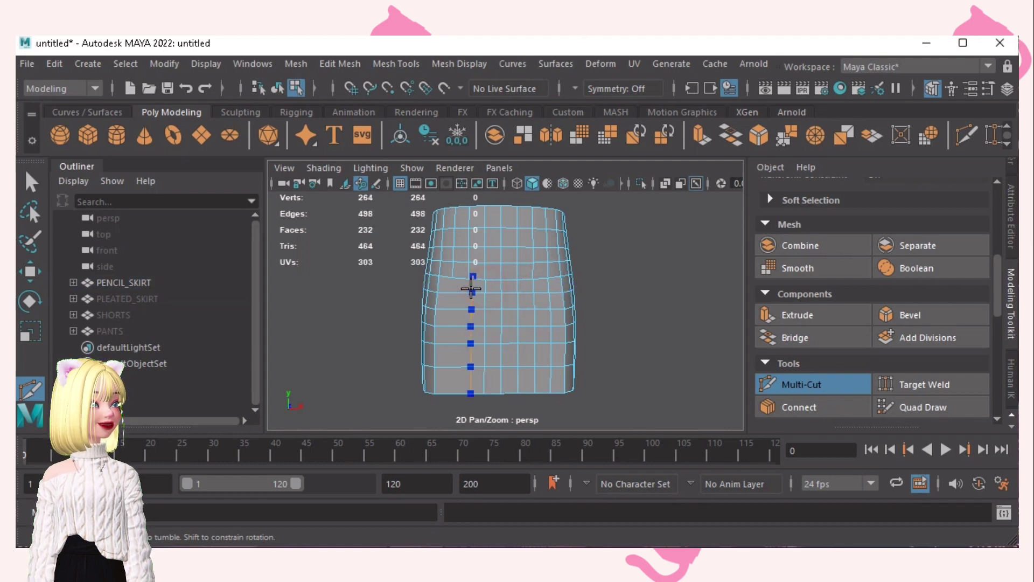
{"action": "left_click", "coordinate": [456, 287], "text": "ctrl"}
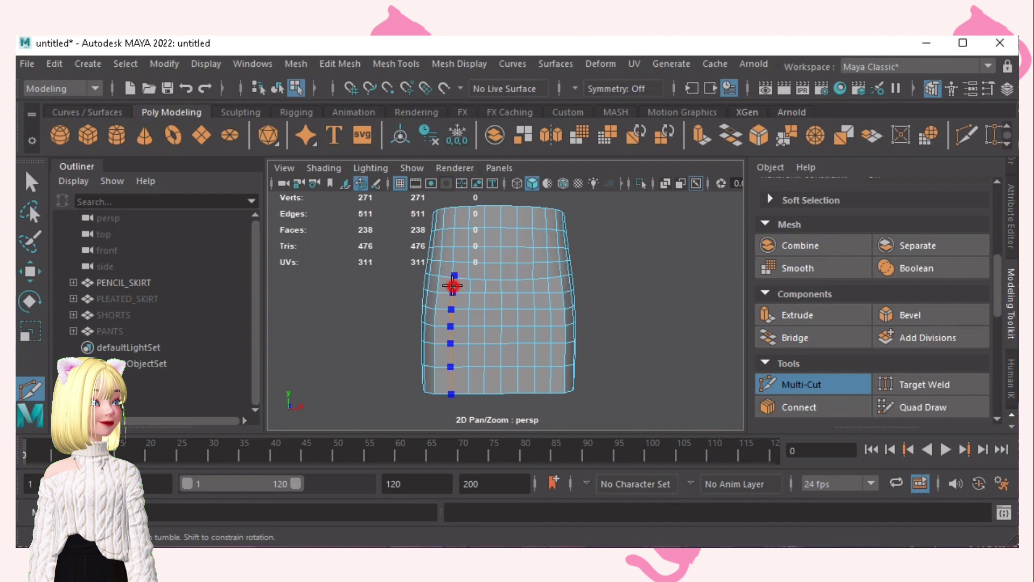
- Insert the remaining vertical edge loop in the front panel and matching vertical loops across the bridged back panel with Multi-Cut
{"action": "left_click", "coordinate": [452, 285], "text": "ctrl"}
{"action": "left_click_drag", "start_coordinate": [388, 302], "coordinate": [664, 313], "text": "alt"}
{"action": "left_click_drag", "start_coordinate": [560, 302], "coordinate": [607, 303], "text": "alt"}
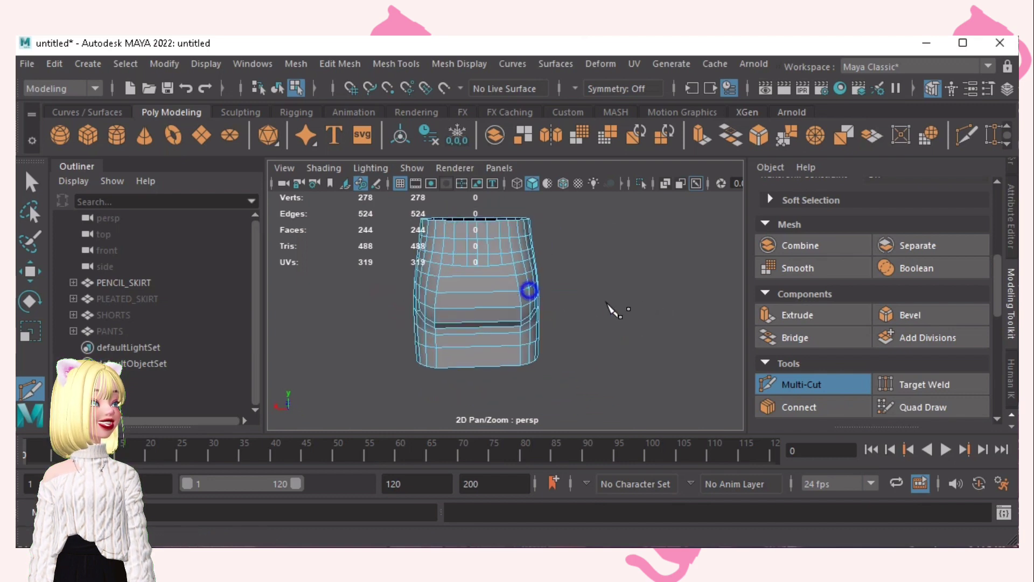
{"action": "scroll", "coordinate": [503, 254], "scroll_direction": "up", "scroll_amount": 3}
{"action": "left_click", "coordinate": [476, 248], "text": "ctrl"}
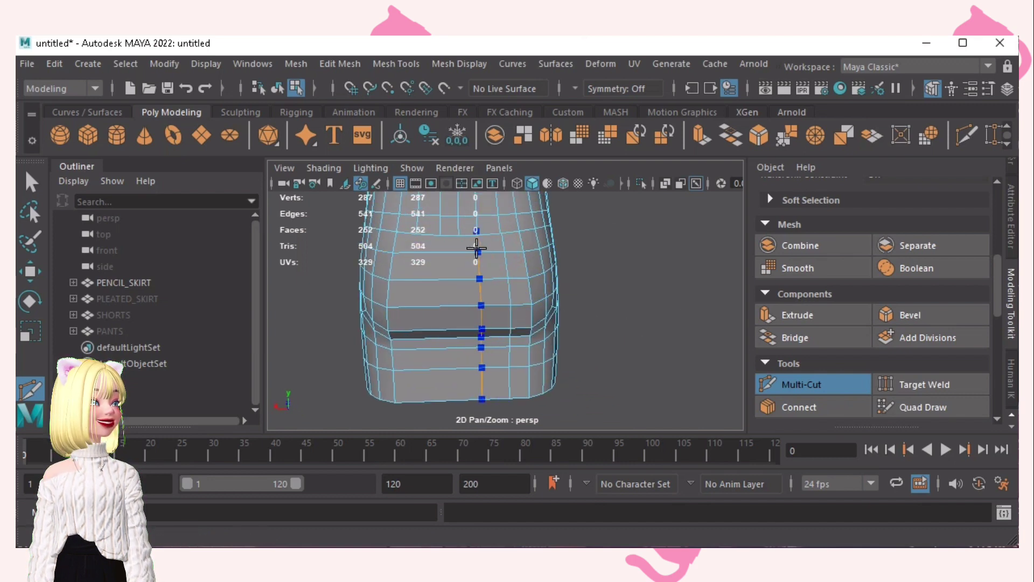
{"action": "left_click", "coordinate": [477, 249], "text": "ctrl"}
{"action": "left_click", "coordinate": [460, 249], "text": "ctrl"}
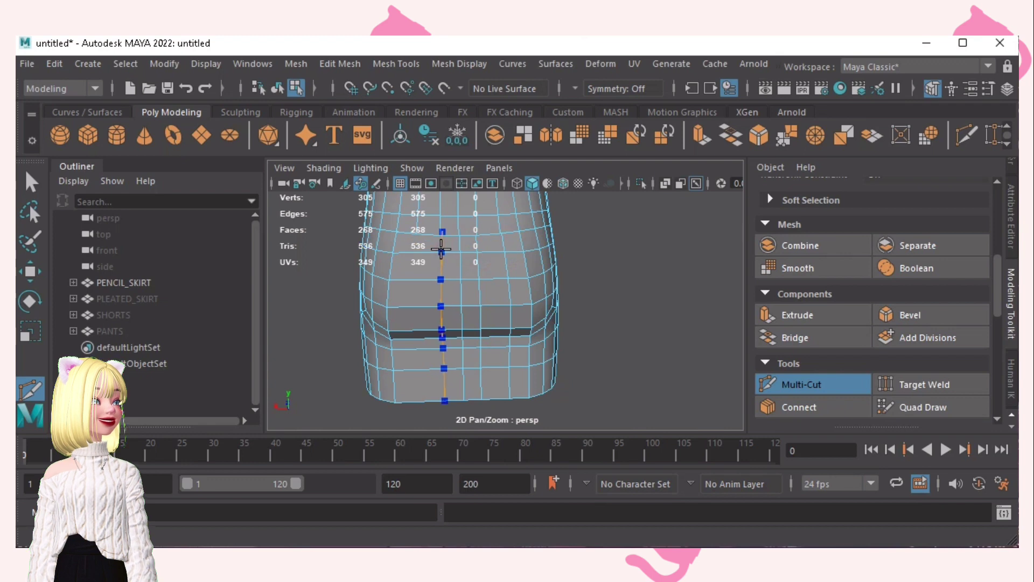
{"action": "left_click", "coordinate": [418, 248], "text": "ctrl"}
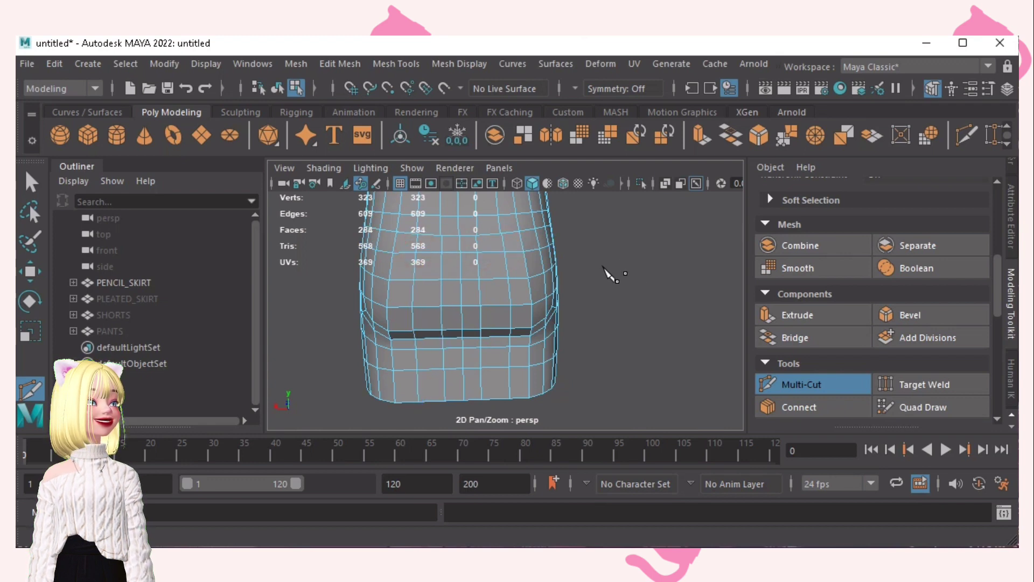
{"action": "key", "text": "q"}
- Weld the unconnected vertices along the back panel's horizontal seam below the buttocks to their neighbours with Target Weld, working in wireframe display
{"action": "mouse_move", "coordinate": [580, 280]}
{"action": "left_mouse_down", "text": "alt"}
{"action": "mouse_move", "coordinate": [588, 291]}
{"action": "mouse_move", "coordinate": [570, 261]}
{"action": "mouse_move", "coordinate": [478, 299]}
{"action": "mouse_move", "coordinate": [414, 305]}
{"action": "left_mouse_up", "text": "alt"}
{"action": "middle_click_drag", "start_coordinate": [497, 268], "coordinate": [503, 309], "text": "alt"}
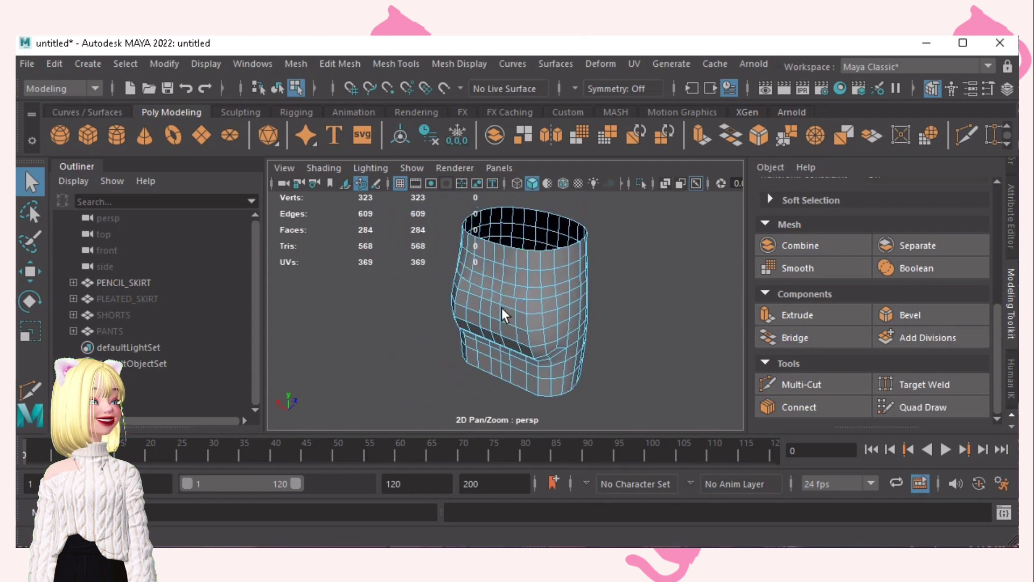
{"action": "right_click_drag", "start_coordinate": [521, 307], "coordinate": [665, 343], "text": "alt"}
{"action": "left_click_drag", "start_coordinate": [586, 307], "coordinate": [628, 322], "text": "alt"}
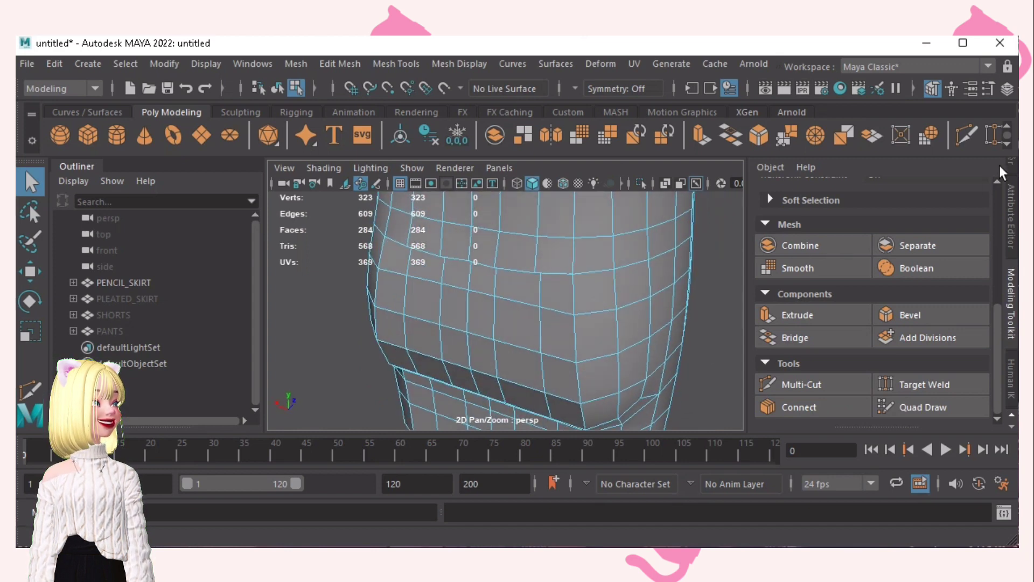
{"action": "left_click", "coordinate": [990, 138]}
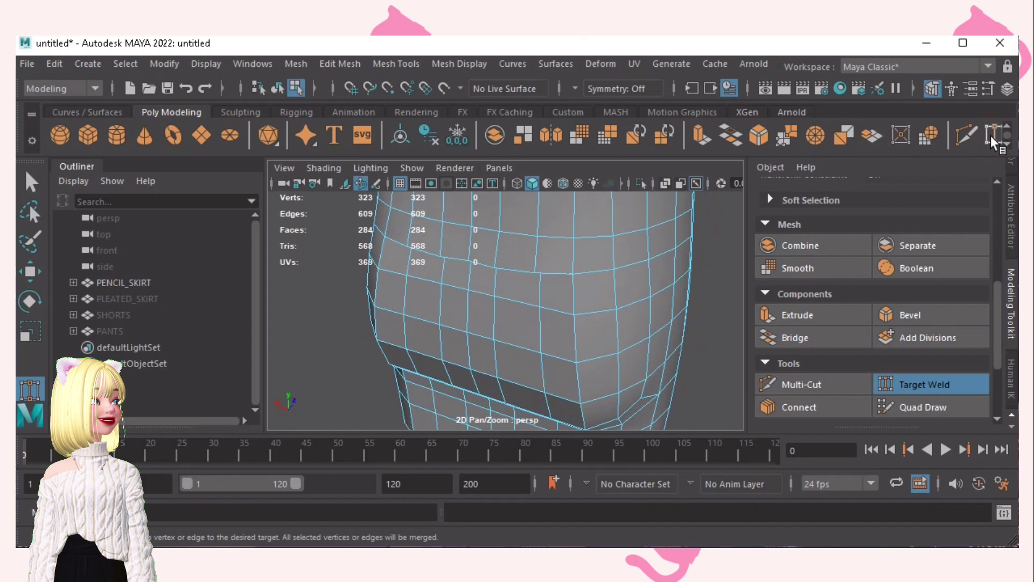
{"action": "left_click", "coordinate": [517, 183]}
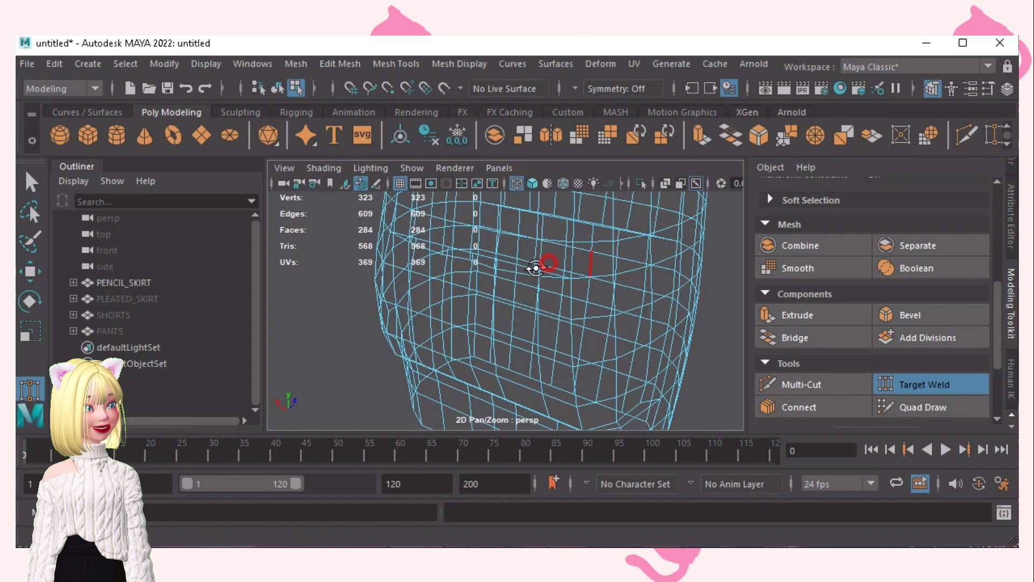
{"action": "mouse_move", "coordinate": [536, 259]}
{"action": "left_mouse_down", "text": "alt"}
{"action": "mouse_move", "coordinate": [524, 268]}
{"action": "mouse_move", "coordinate": [607, 319]}
{"action": "mouse_move", "coordinate": [594, 306]}
{"action": "left_mouse_up", "text": "alt"}
{"action": "key", "text": "F9"}
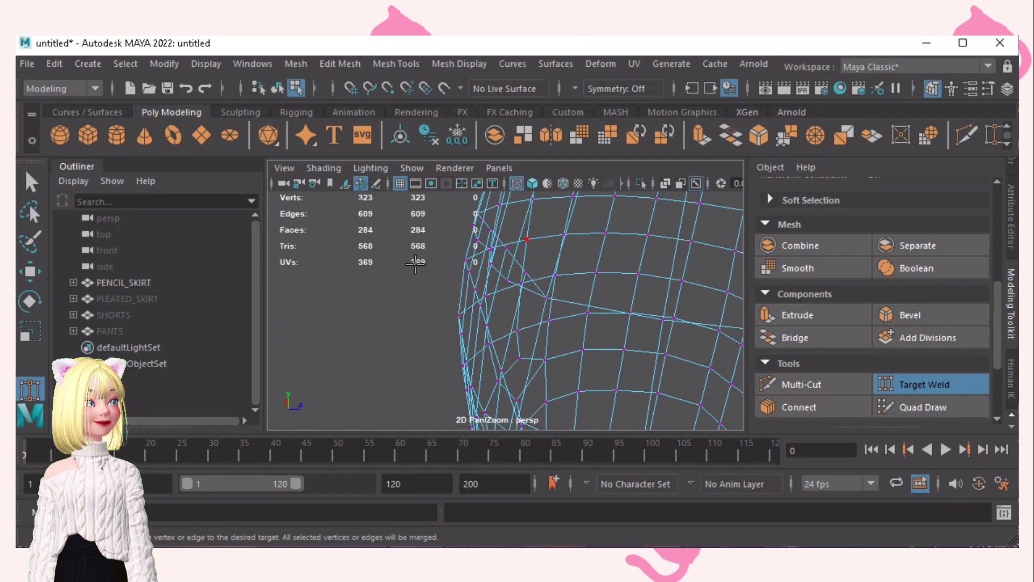
{"action": "left_click_drag", "start_coordinate": [477, 289], "coordinate": [462, 242], "text": "alt"}
{"action": "left_click_drag", "start_coordinate": [462, 243], "coordinate": [575, 242], "text": "alt"}
{"action": "left_click_drag", "start_coordinate": [511, 261], "coordinate": [588, 251], "text": "alt"}
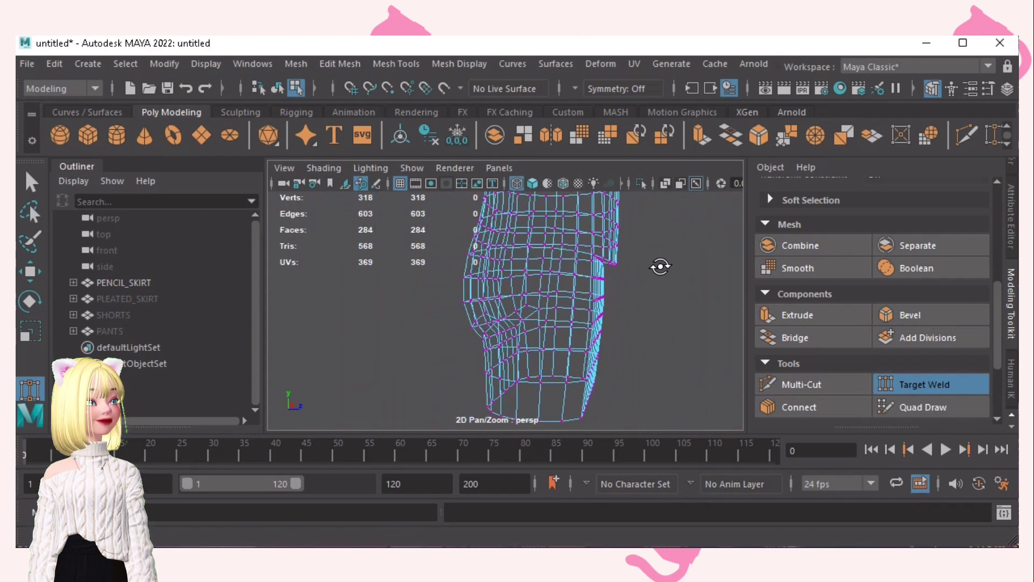
- Weld the unconnected vertices along the front panel's horizontal seam to the hip section with Target Weld, and return to shaded display
{"action": "left_click_drag", "start_coordinate": [499, 267], "coordinate": [453, 269], "text": "alt"}
{"action": "right_click_drag", "start_coordinate": [453, 269], "coordinate": [503, 293], "text": "alt"}
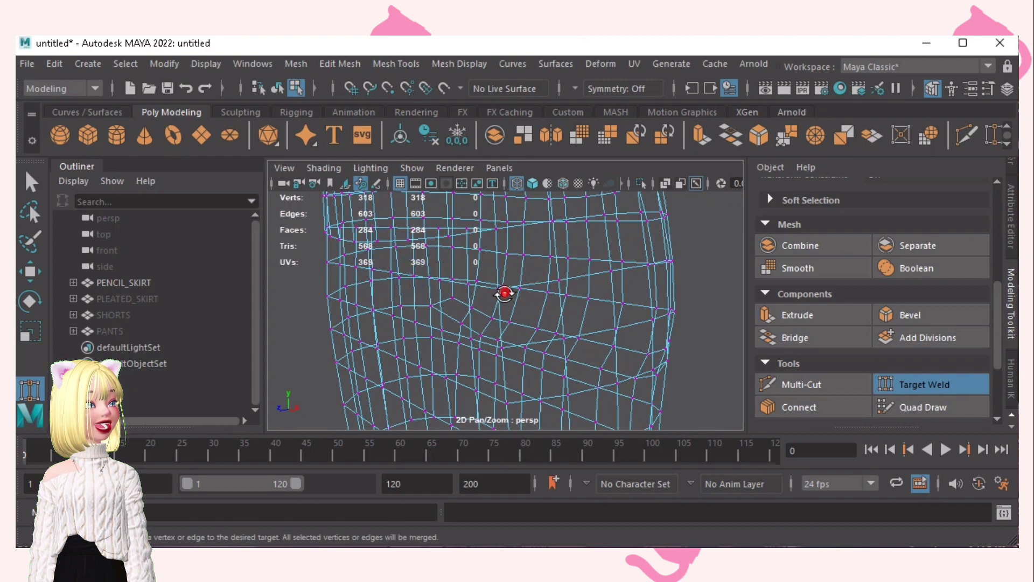
{"action": "left_click_drag", "start_coordinate": [503, 293], "coordinate": [403, 294], "text": "alt"}
{"action": "left_click_drag", "start_coordinate": [473, 291], "coordinate": [402, 286], "text": "alt"}
{"action": "left_click_drag", "start_coordinate": [401, 286], "coordinate": [470, 253], "text": "alt"}
{"action": "left_click", "coordinate": [532, 183]}
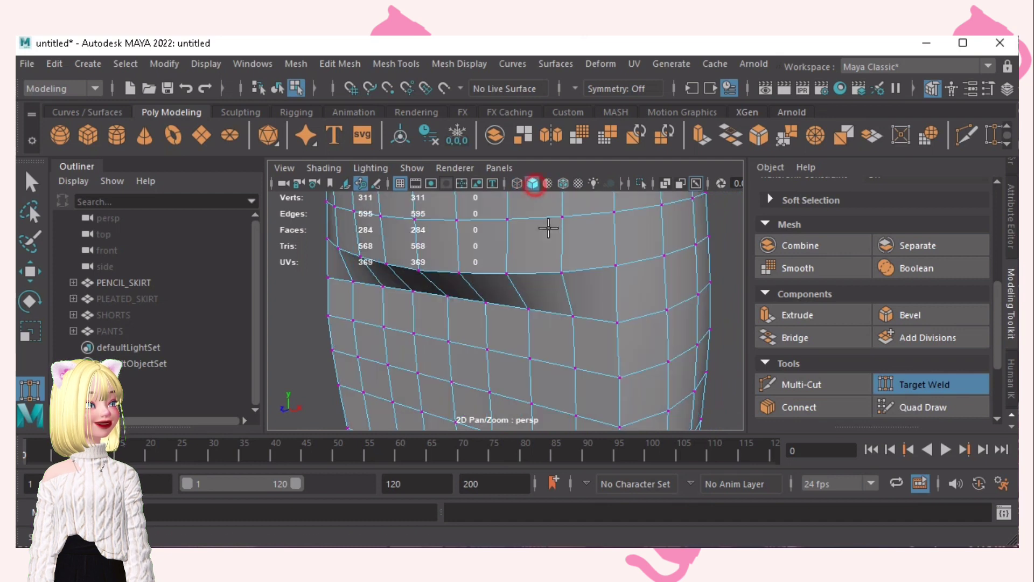
{"action": "left_click_drag", "start_coordinate": [547, 224], "coordinate": [587, 276], "text": "alt"}
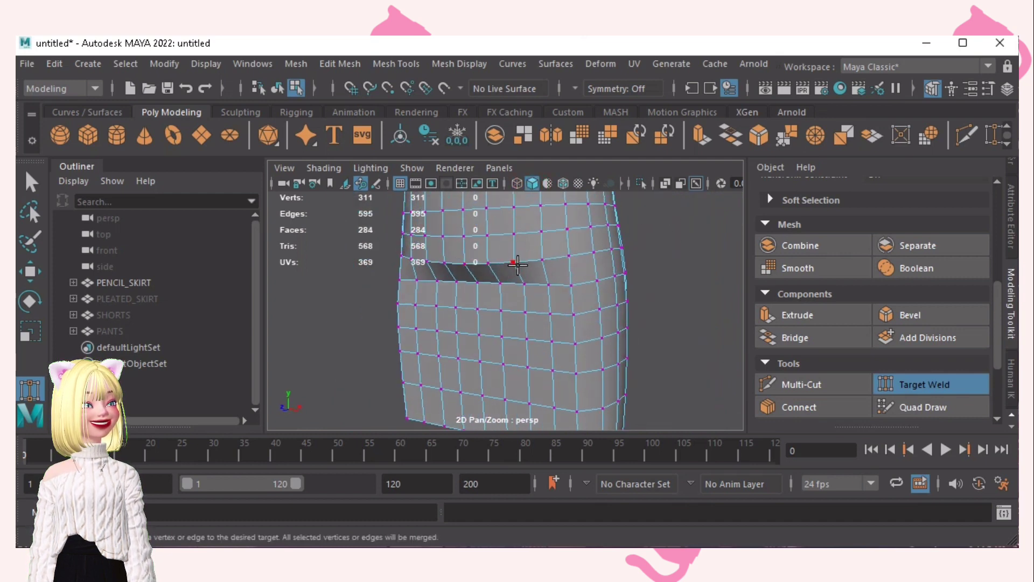
- Select the block of front faces below the seam, six columns by five rows, and move it forward in line with the hip section
{"action": "key", "text": "F11"}
{"action": "key", "text": "q"}
{"action": "left_click", "coordinate": [537, 299]}
{"action": "mouse_move", "coordinate": [529, 318]}
{"action": "left_mouse_down", "text": "alt"}
{"action": "mouse_move", "coordinate": [565, 316]}
{"action": "mouse_move", "coordinate": [465, 295]}
{"action": "left_mouse_up", "text": "alt"}
{"action": "left_click", "coordinate": [464, 288]}
{"action": "double_click", "coordinate": [587, 295], "text": "shift"}
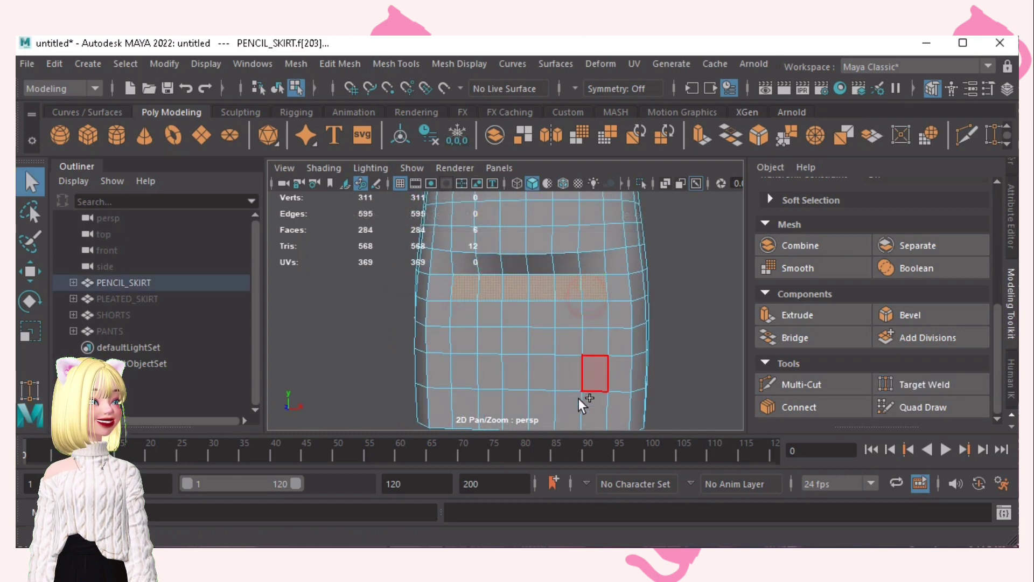
{"action": "double_click", "coordinate": [594, 321], "text": "shift"}
{"action": "left_click", "coordinate": [463, 315], "text": "shift"}
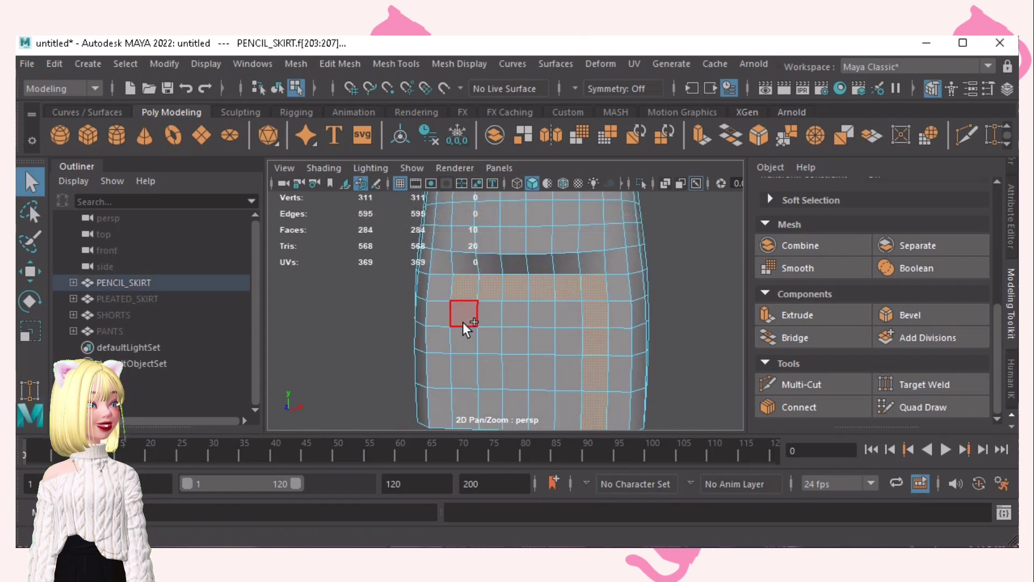
{"action": "double_click", "coordinate": [463, 407], "text": "shift"}
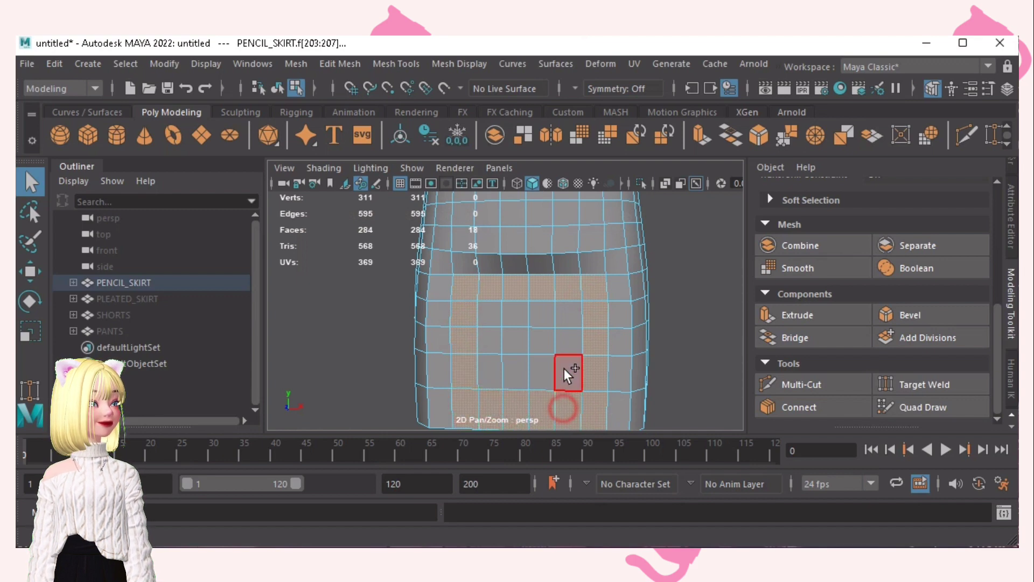
{"action": "left_click", "coordinate": [564, 335], "text": "shift"}
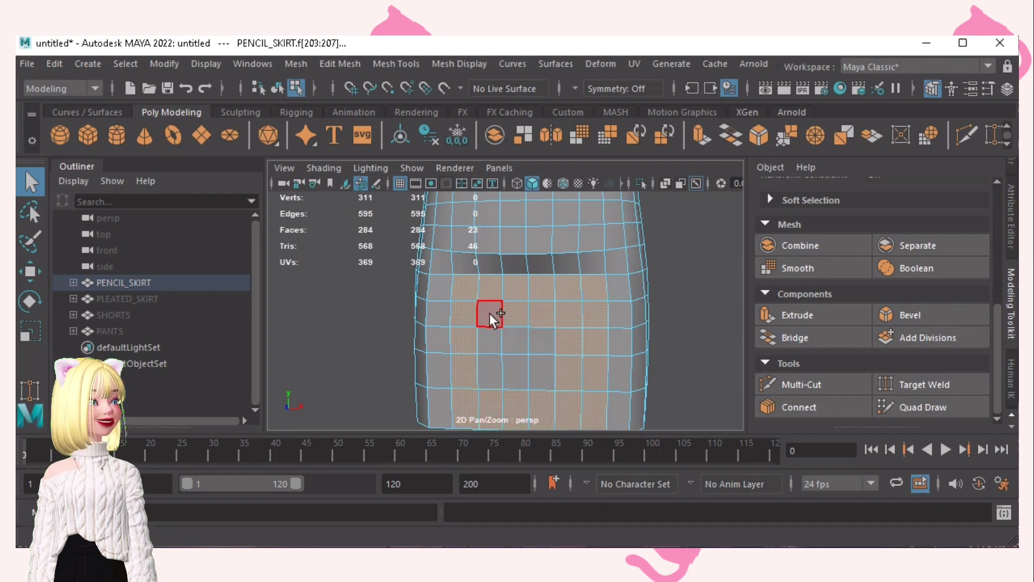
{"action": "left_click", "coordinate": [489, 313], "text": "shift"}
{"action": "left_click", "coordinate": [490, 341], "text": "shift"}
{"action": "left_click", "coordinate": [515, 340], "text": "shift"}
{"action": "left_click", "coordinate": [541, 345], "text": "shift"}
{"action": "left_click", "coordinate": [542, 370], "text": "shift"}
{"action": "left_click", "coordinate": [473, 368], "text": "shift"}
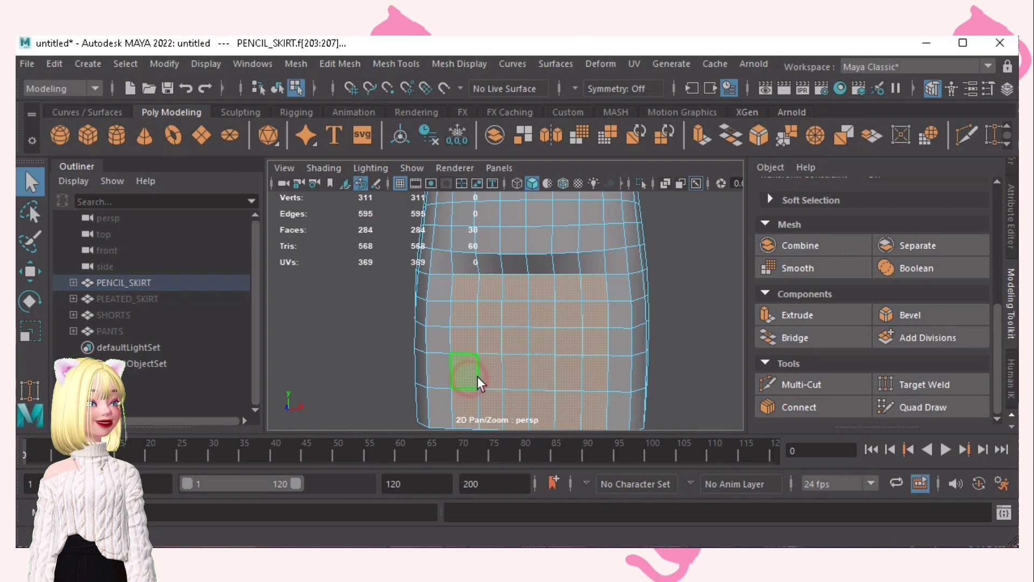
{"action": "key", "text": "w"}
{"action": "left_click_drag", "start_coordinate": [539, 377], "coordinate": [644, 351], "text": "alt"}
{"action": "scroll", "coordinate": [477, 355], "scroll_direction": "down", "scroll_amount": 6}
- Select the row of six faces across the lower buttocks, turn on soft selection and reduce its falloff radius to reshape the back
{"action": "left_click_drag", "start_coordinate": [522, 353], "coordinate": [938, 355], "text": "alt"}
{"action": "scroll", "coordinate": [599, 373], "scroll_direction": "up", "scroll_amount": 5}
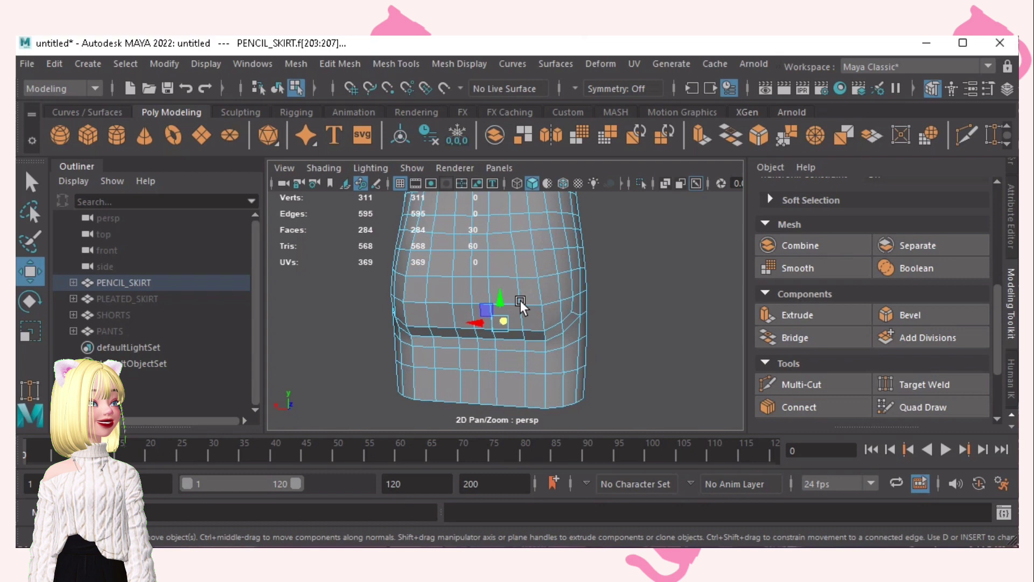
{"action": "left_click", "coordinate": [523, 296]}
{"action": "double_click", "coordinate": [414, 289], "text": "shift"}
{"action": "left_click_drag", "start_coordinate": [474, 356], "coordinate": [428, 366], "text": "alt"}
{"action": "key", "text": "b"}
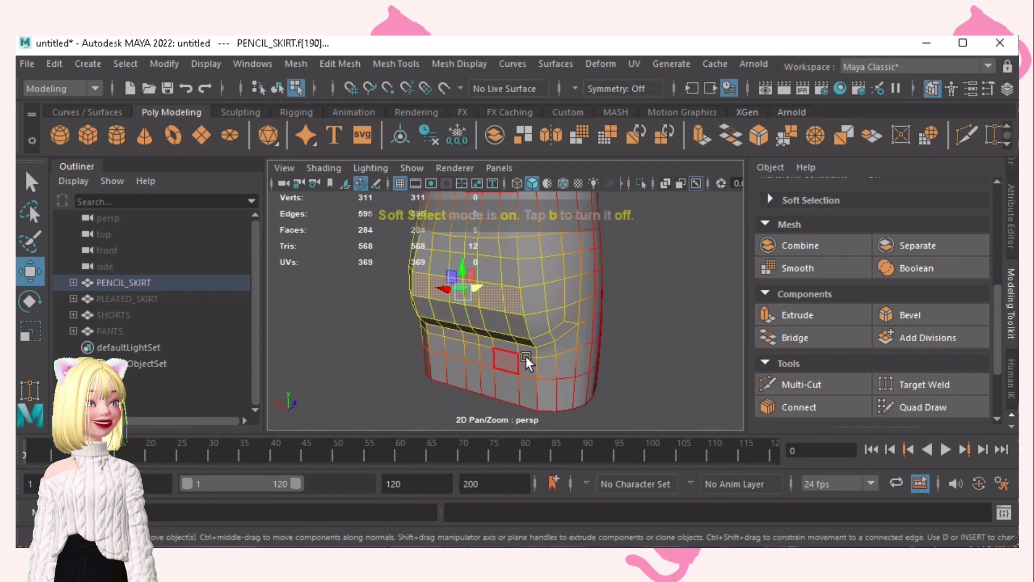
{"action": "left_click_drag", "start_coordinate": [564, 343], "coordinate": [473, 348]}
{"action": "left_click_drag", "start_coordinate": [492, 308], "coordinate": [470, 288], "text": "alt"}
{"action": "left_click_drag", "start_coordinate": [586, 327], "coordinate": [540, 351], "text": "alt"}
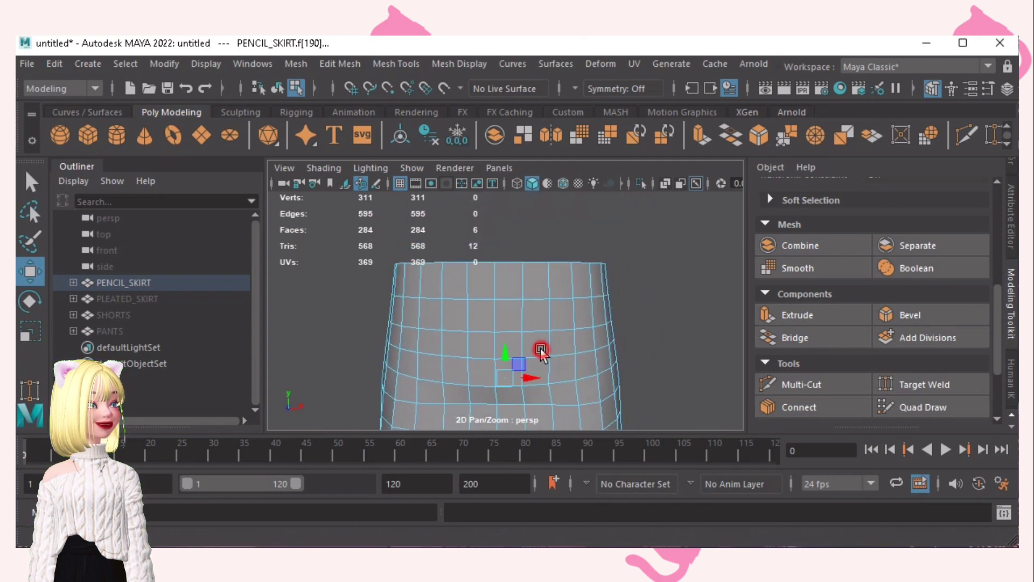
- Select the full loop of vertices around the waist opening, try scaling it inward with soft selection, and undo the scaling
{"action": "key", "text": "F9"}
{"action": "left_click", "coordinate": [496, 268]}
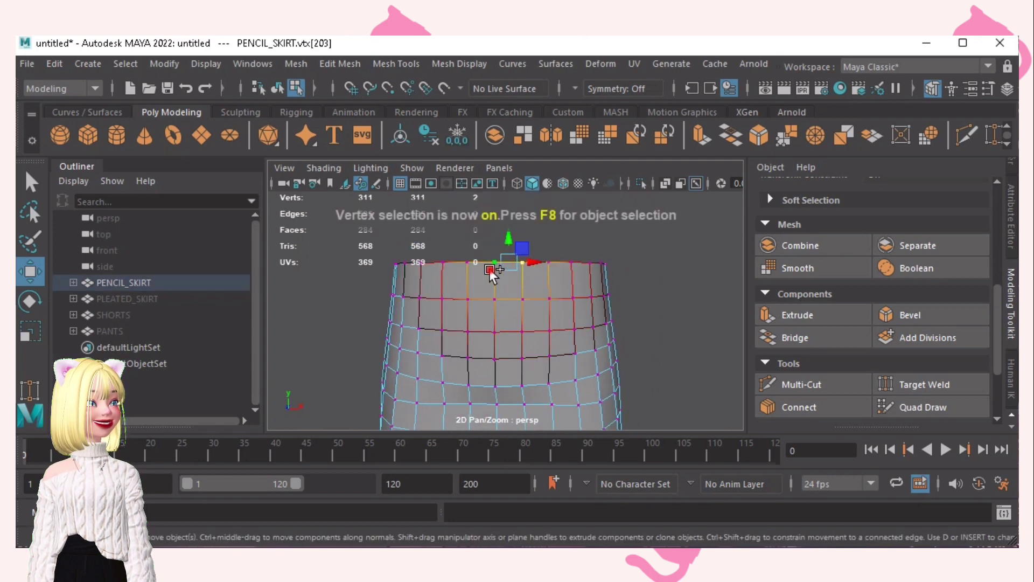
{"action": "double_click", "coordinate": [489, 270]}
{"action": "key", "text": "r"}
{"action": "left_click_drag", "start_coordinate": [501, 265], "coordinate": [477, 272]}
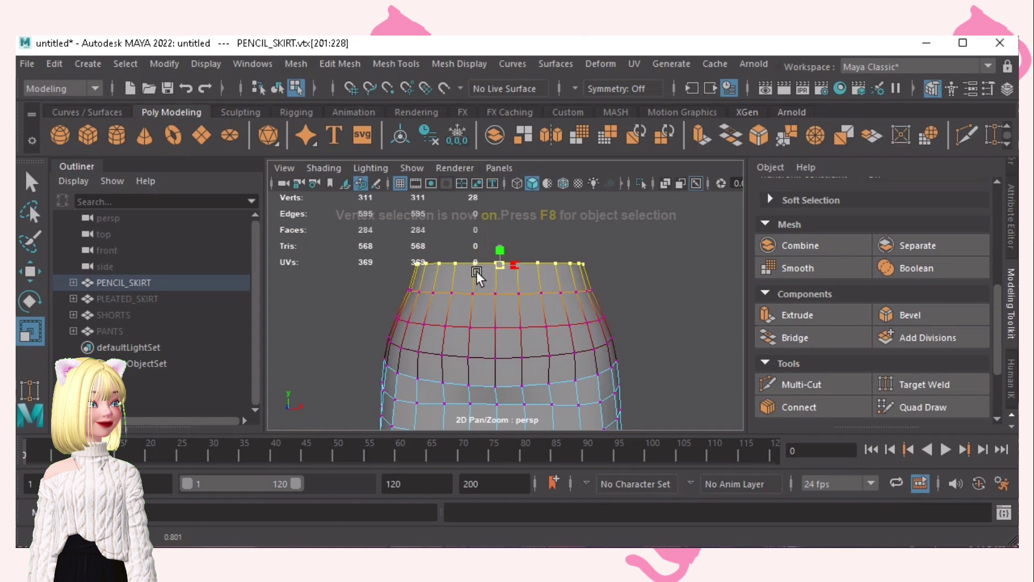
{"action": "right_click_drag", "start_coordinate": [587, 286], "coordinate": [459, 270], "text": "alt"}
{"action": "key", "text": "ctrl+z"}
- Widen the soft selection falloff and scale the waist vertex loop uniformly inward to about 0.74 to taper the skirt's top
{"action": "key", "text": "b"}
{"action": "left_click_drag", "start_coordinate": [481, 322], "coordinate": [538, 322]}
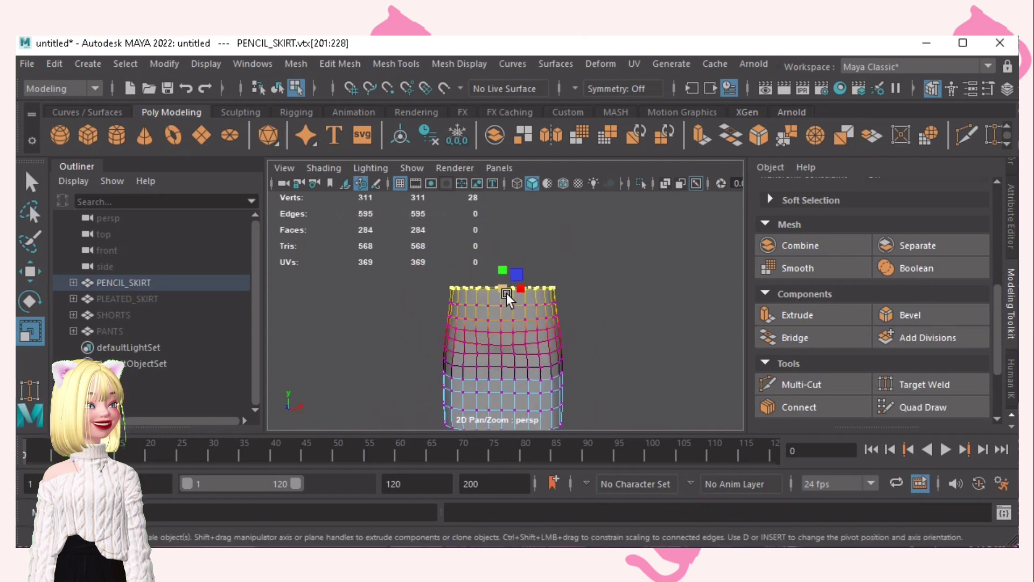
{"action": "left_click_drag", "start_coordinate": [505, 292], "coordinate": [488, 293]}
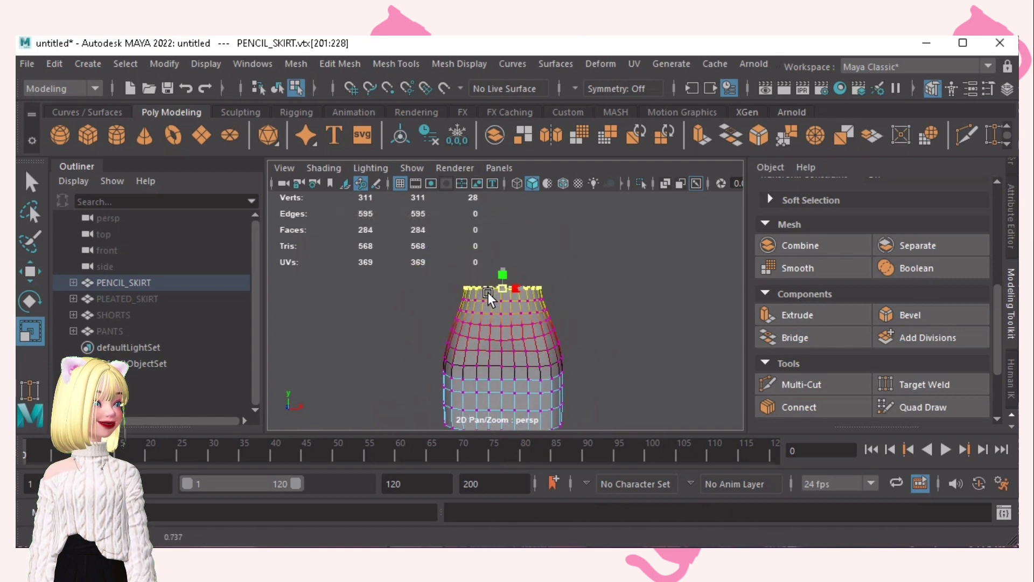
{"action": "right_click_drag", "start_coordinate": [595, 296], "coordinate": [452, 290], "text": "alt"}
{"action": "mouse_move", "coordinate": [467, 291]}
{"action": "left_mouse_down", "text": "alt"}
{"action": "mouse_move", "coordinate": [565, 295]}
{"action": "mouse_move", "coordinate": [444, 291]}
{"action": "mouse_move", "coordinate": [456, 295]}
{"action": "left_mouse_up", "text": "alt"}
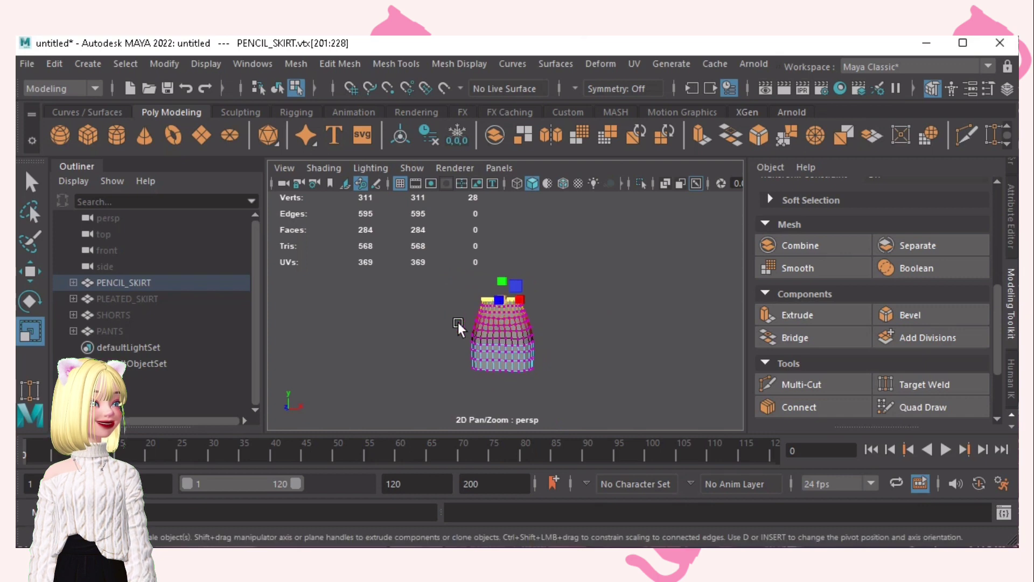
{"action": "right_click_drag", "start_coordinate": [458, 322], "coordinate": [509, 301], "text": "alt"}
{"action": "left_click_drag", "start_coordinate": [500, 286], "coordinate": [505, 293]}
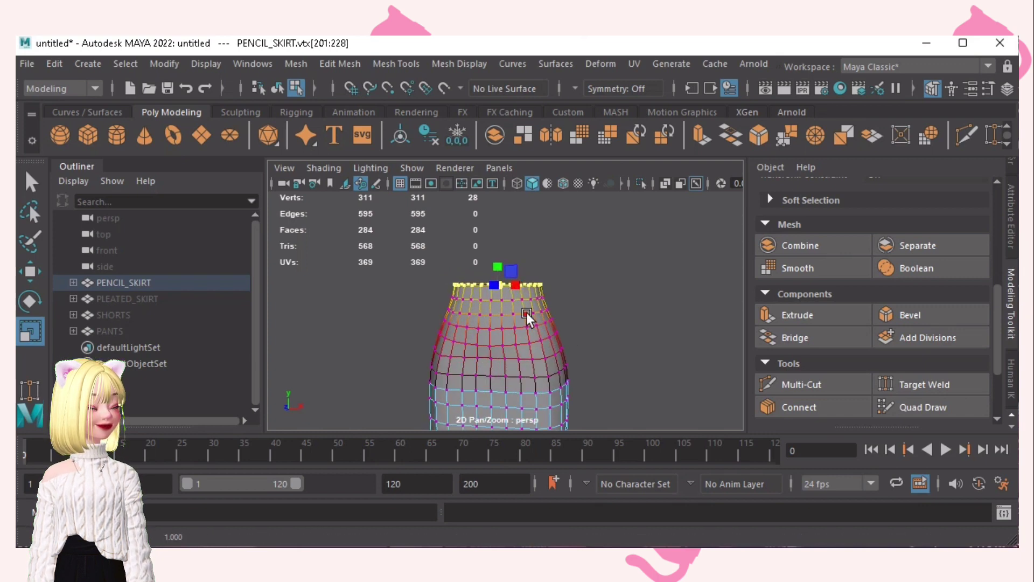
- Turn off soft selection, select all faces of the skirt, soften its edges and return to object selection
{"action": "key", "text": "F11"}
{"action": "key", "text": "b"}
{"action": "double_click", "coordinate": [486, 322]}
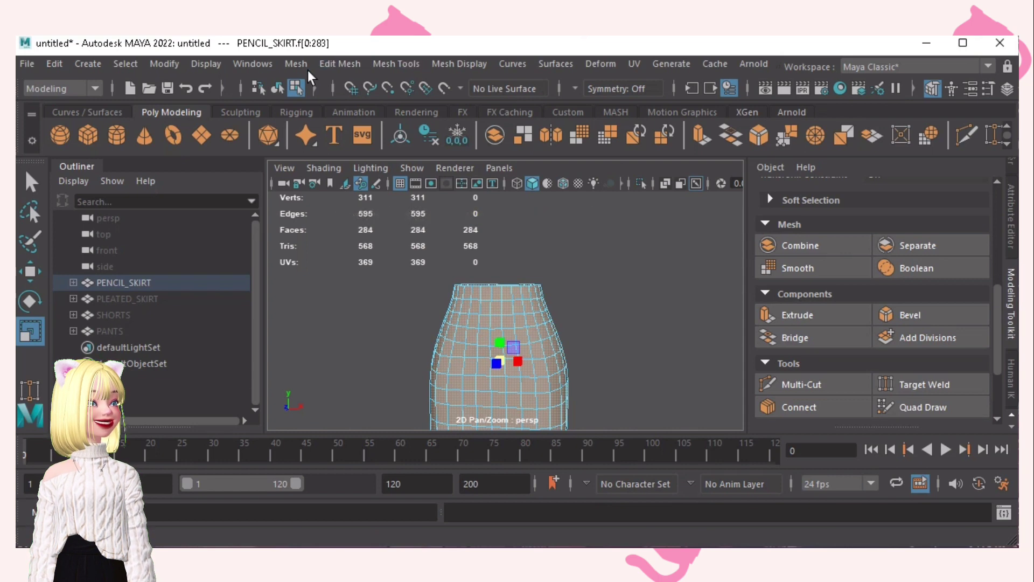
{"action": "left_click", "coordinate": [473, 64]}
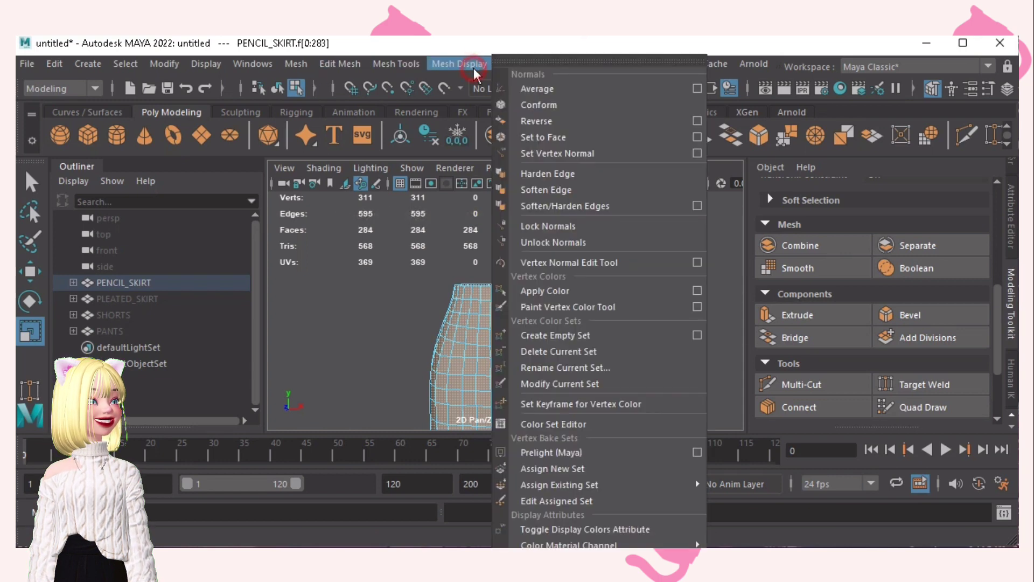
{"action": "left_click", "coordinate": [532, 191]}
{"action": "left_click", "coordinate": [620, 286]}
{"action": "mouse_move", "coordinate": [638, 263]}
{"action": "right_mouse_down"}
{"action": "mouse_move", "coordinate": [607, 341]}
{"action": "mouse_move", "coordinate": [630, 255]}
{"action": "right_mouse_up"}
- Extrude the whole pencil skirt mesh with a thickness of 0.3 and deselect it
{"action": "left_click_drag", "start_coordinate": [634, 282], "coordinate": [646, 259], "text": "alt"}
{"action": "right_click_drag", "start_coordinate": [646, 260], "coordinate": [521, 282], "text": "alt"}
{"action": "left_click_drag", "start_coordinate": [520, 282], "coordinate": [873, 353], "text": "alt"}
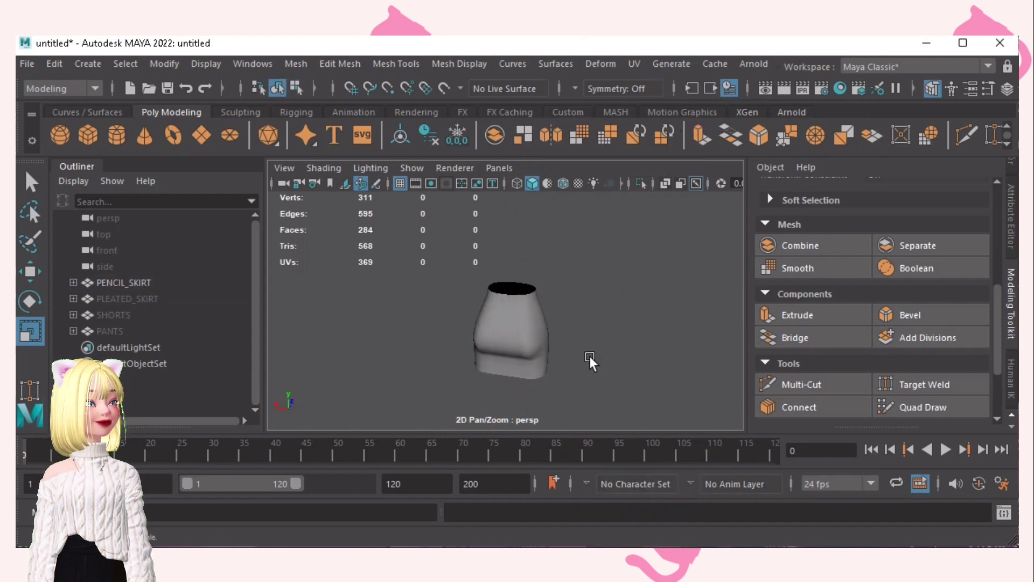
{"action": "left_click_drag", "start_coordinate": [589, 356], "coordinate": [495, 337], "text": "alt"}
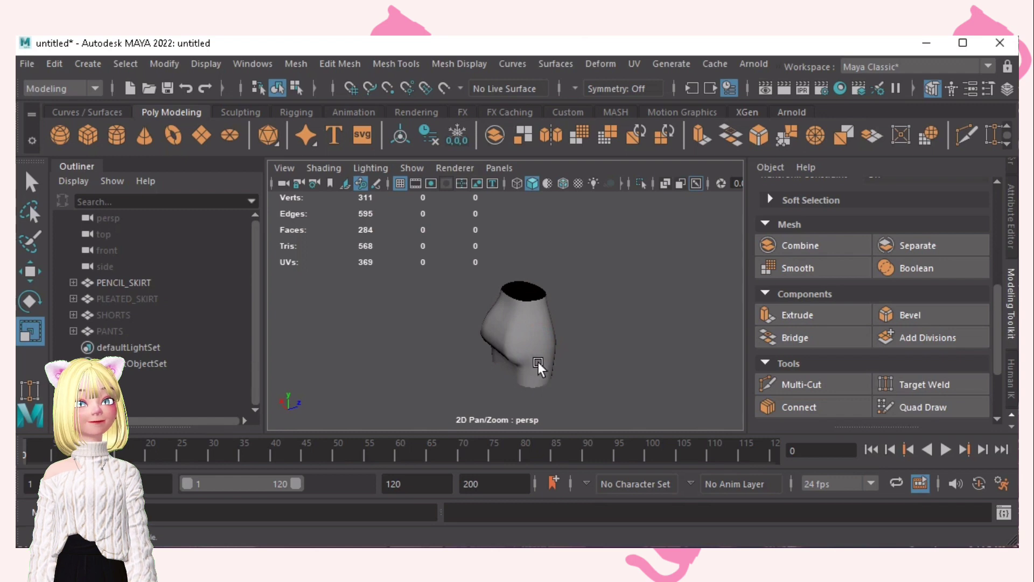
{"action": "left_click_drag", "start_coordinate": [587, 354], "coordinate": [499, 335], "text": "alt"}
{"action": "left_click", "coordinate": [491, 336]}
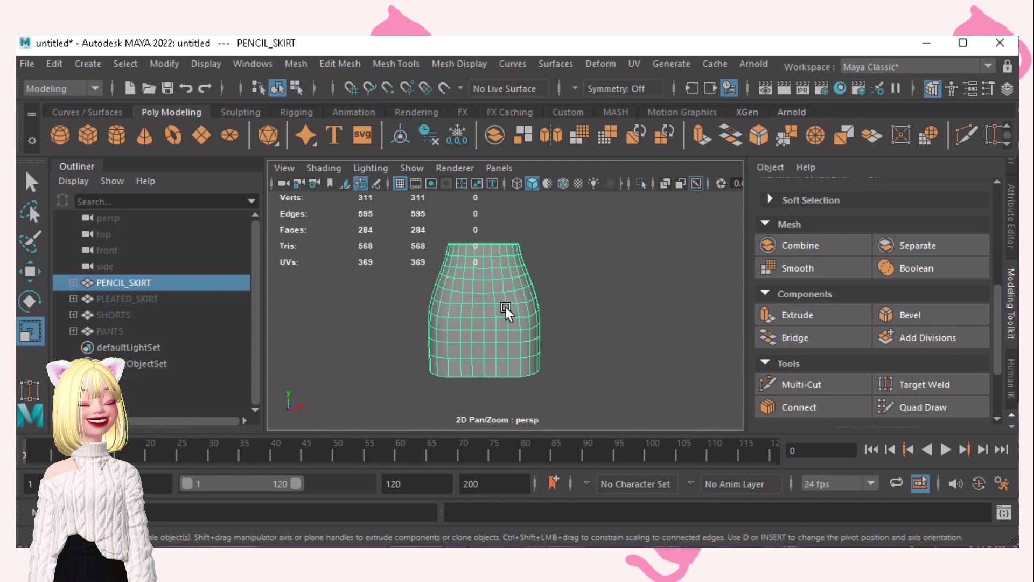
{"action": "key", "text": "ctrl+e"}
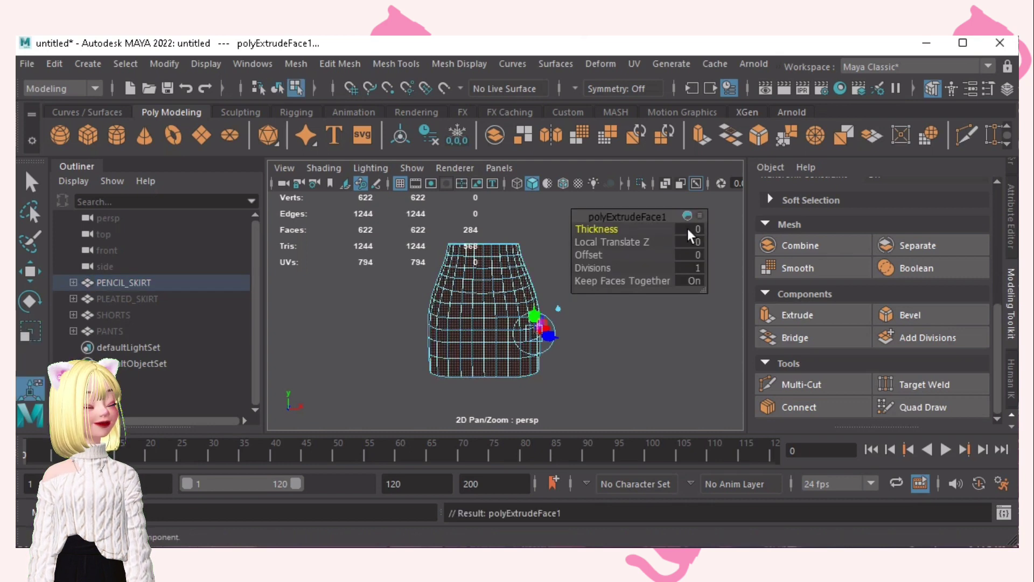
{"action": "left_click", "coordinate": [686, 228]}
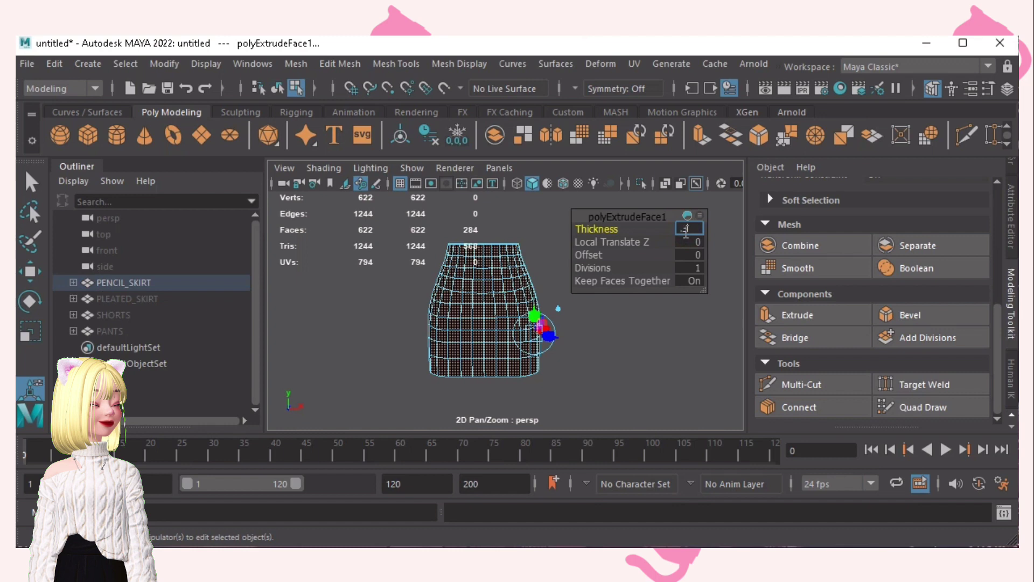
{"action": "key", "text": "Return"}
{"action": "left_click", "coordinate": [597, 334]}
{"action": "left_click_drag", "start_coordinate": [597, 334], "coordinate": [625, 279], "text": "alt"}
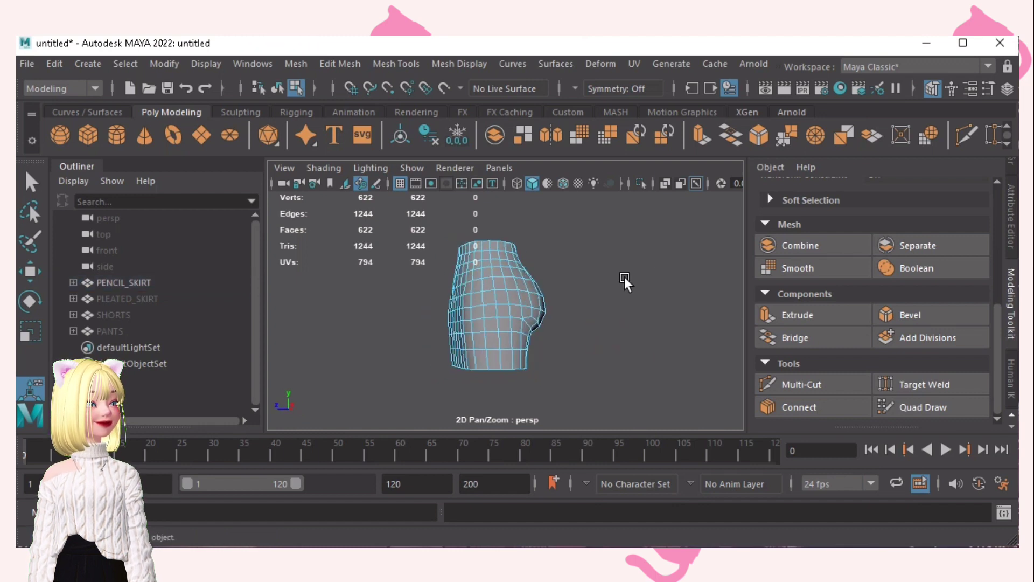
- Inspect the thickened pencil skirt from above, the front and the sides
{"action": "mouse_move", "coordinate": [643, 263]}
{"action": "right_mouse_down"}
{"action": "mouse_move", "coordinate": [641, 276]}
{"action": "mouse_move", "coordinate": [639, 254]}
{"action": "right_mouse_up"}
{"action": "left_click_drag", "start_coordinate": [565, 288], "coordinate": [411, 342], "text": "alt"}
{"action": "scroll", "coordinate": [542, 291], "scroll_direction": "down", "scroll_amount": 3}
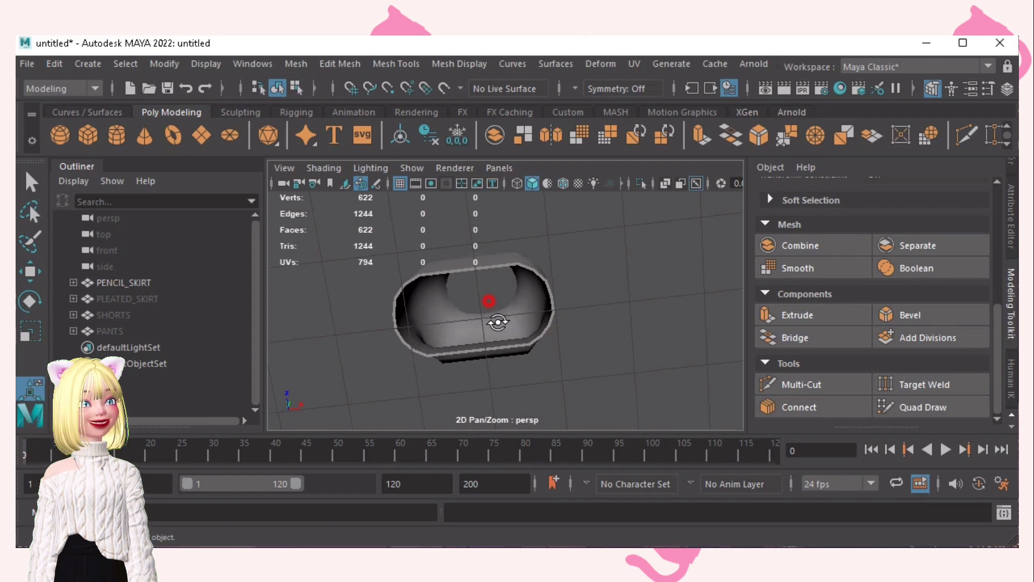
{"action": "left_click_drag", "start_coordinate": [489, 302], "coordinate": [615, 357], "text": "alt"}
{"action": "right_click_drag", "start_coordinate": [614, 356], "coordinate": [480, 322], "text": "alt"}
{"action": "left_click_drag", "start_coordinate": [480, 322], "coordinate": [480, 317], "text": "alt"}
{"action": "right_click_drag", "start_coordinate": [478, 316], "coordinate": [581, 346], "text": "alt"}
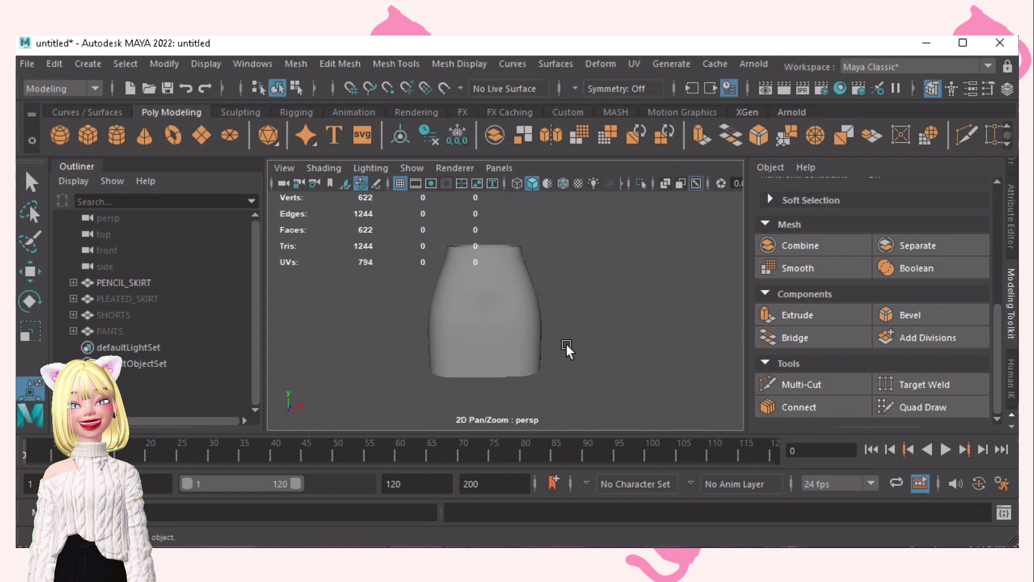
{"action": "left_click_drag", "start_coordinate": [538, 328], "coordinate": [544, 267], "text": "alt"}
{"action": "left_click_drag", "start_coordinate": [506, 314], "coordinate": [470, 257], "text": "alt"}
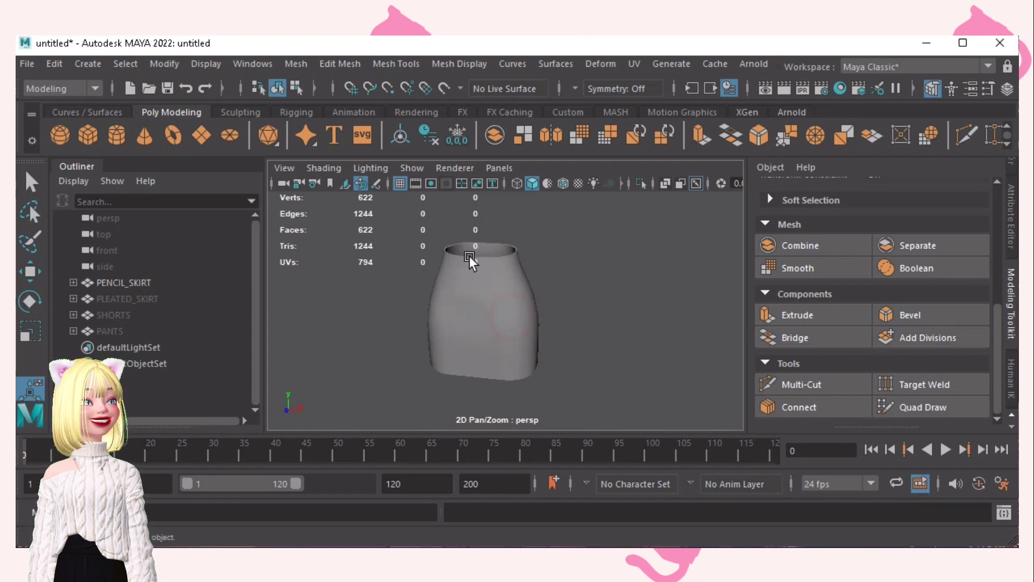
{"action": "left_click_drag", "start_coordinate": [533, 350], "coordinate": [582, 290], "text": "alt"}
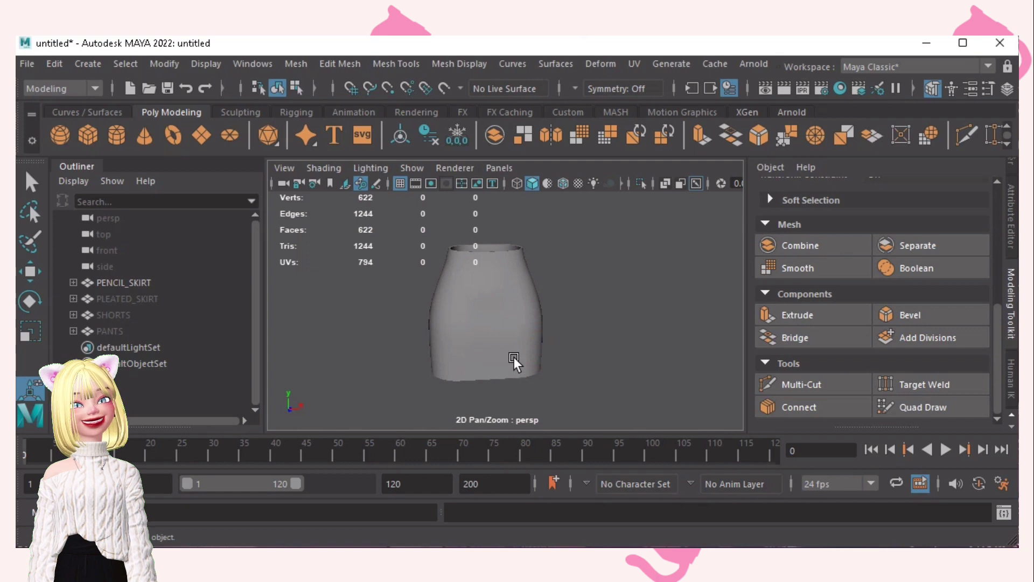
{"action": "left_click_drag", "start_coordinate": [473, 340], "coordinate": [460, 333], "text": "alt"}
{"action": "right_click_drag", "start_coordinate": [463, 335], "coordinate": [520, 357], "text": "alt"}
{"action": "left_click_drag", "start_coordinate": [521, 357], "coordinate": [537, 336], "text": "alt"}
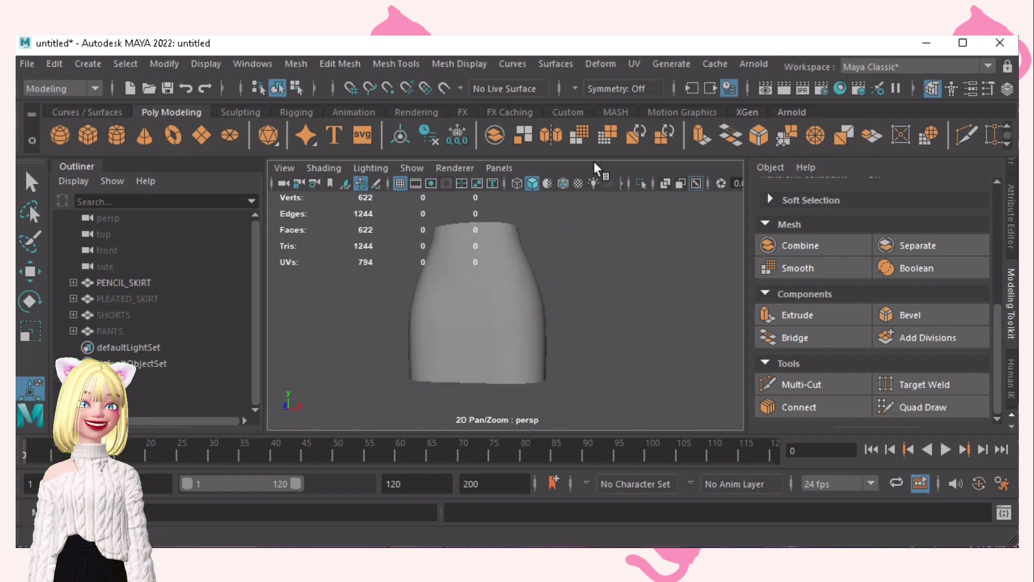
- Delete the PENCIL_SKIRT object and unhide the PLEATED_SKIRT body mesh
{"action": "left_click", "coordinate": [115, 283]}
{"action": "key", "text": "ctrl+e"}
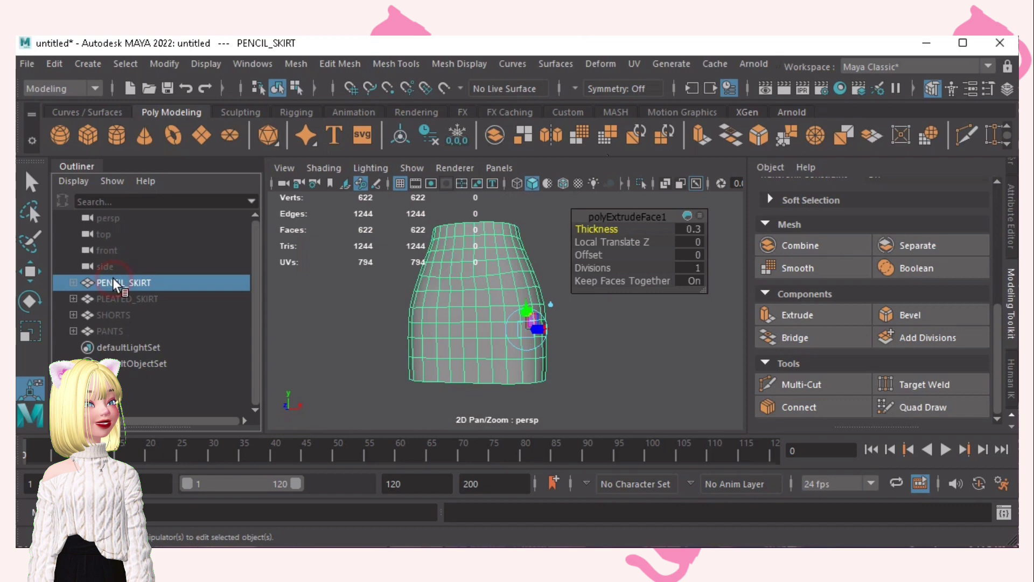
{"action": "key", "text": "Delete"}
{"action": "left_click", "coordinate": [117, 282]}
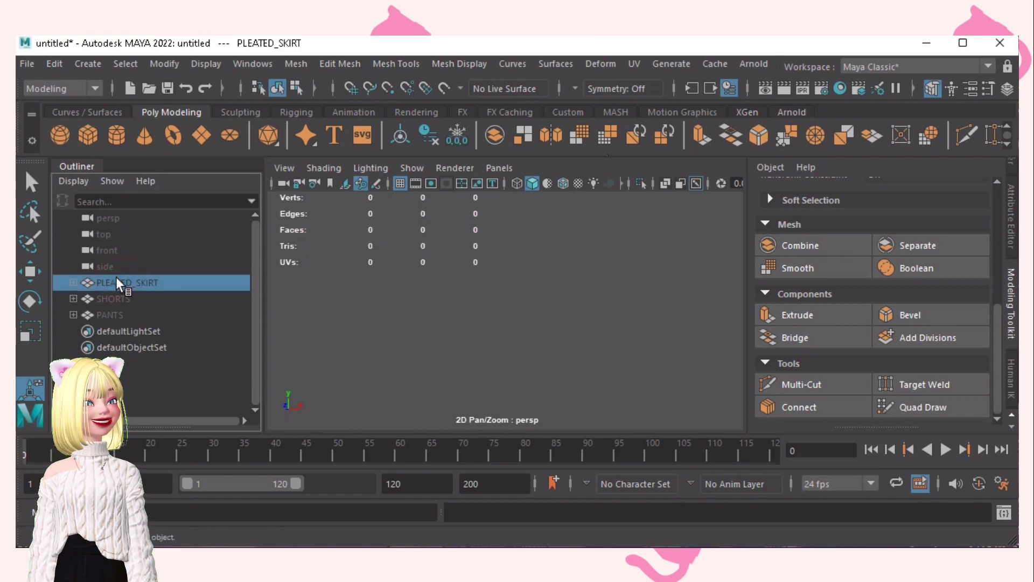
{"action": "key", "text": "shift+h"}
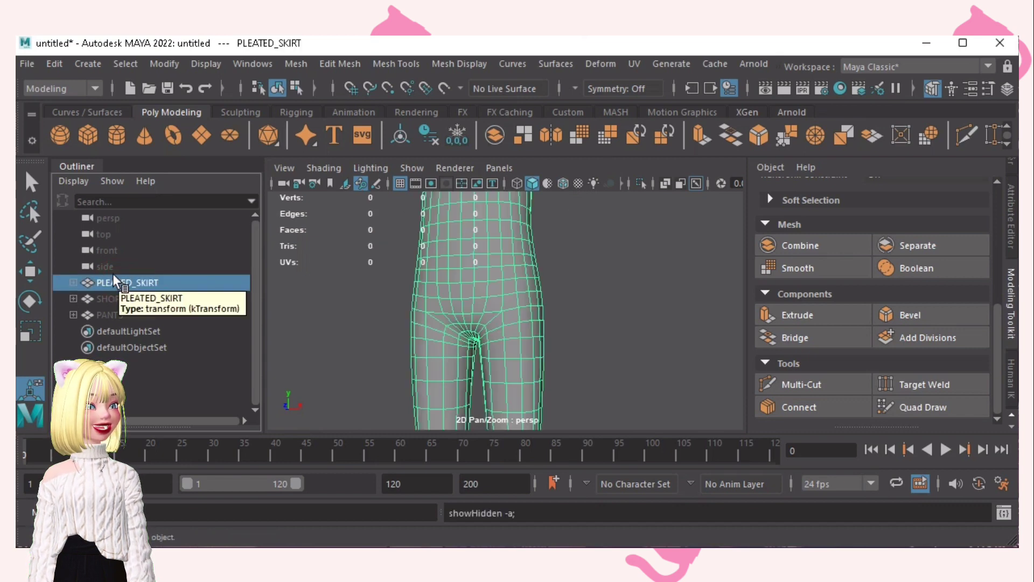
- Create a polygon cylinder, enlarge it and raise it so that it surrounds the body's hips and upper thighs
{"action": "left_click", "coordinate": [607, 282]}
{"action": "scroll", "coordinate": [566, 318], "scroll_direction": "down", "scroll_amount": 3}
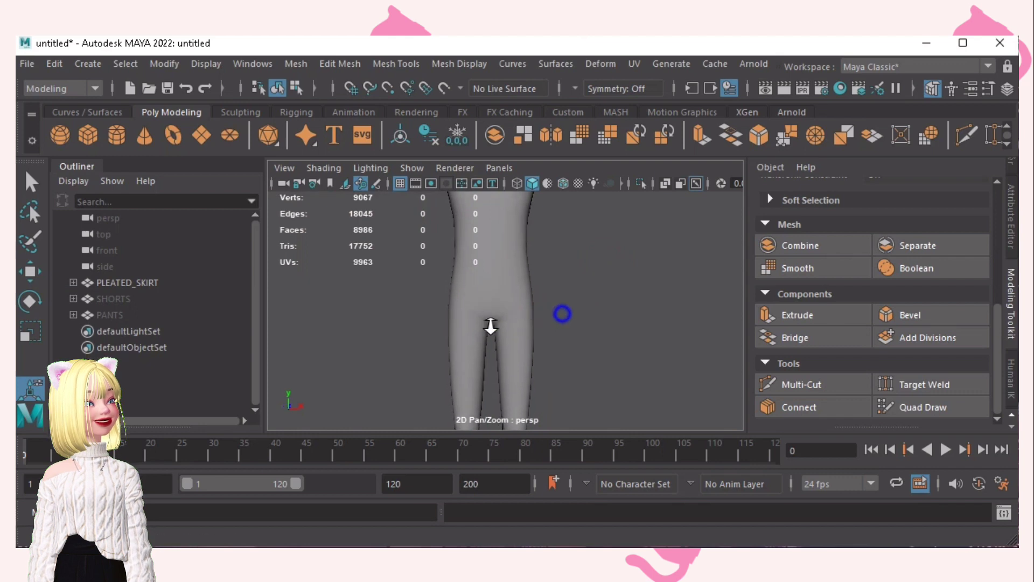
{"action": "scroll", "coordinate": [490, 325], "scroll_direction": "down", "scroll_amount": 3}
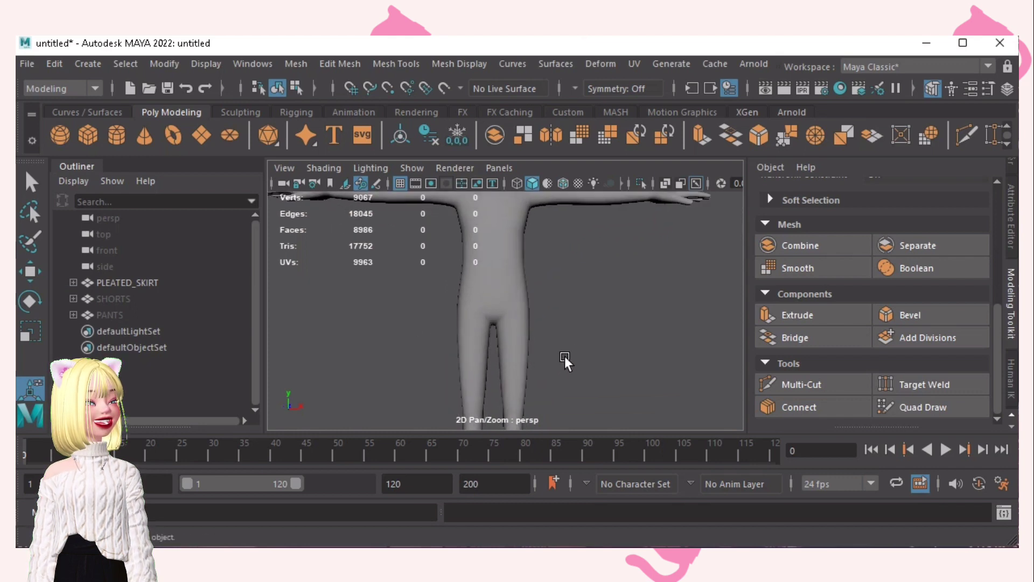
{"action": "left_click", "coordinate": [118, 141]}
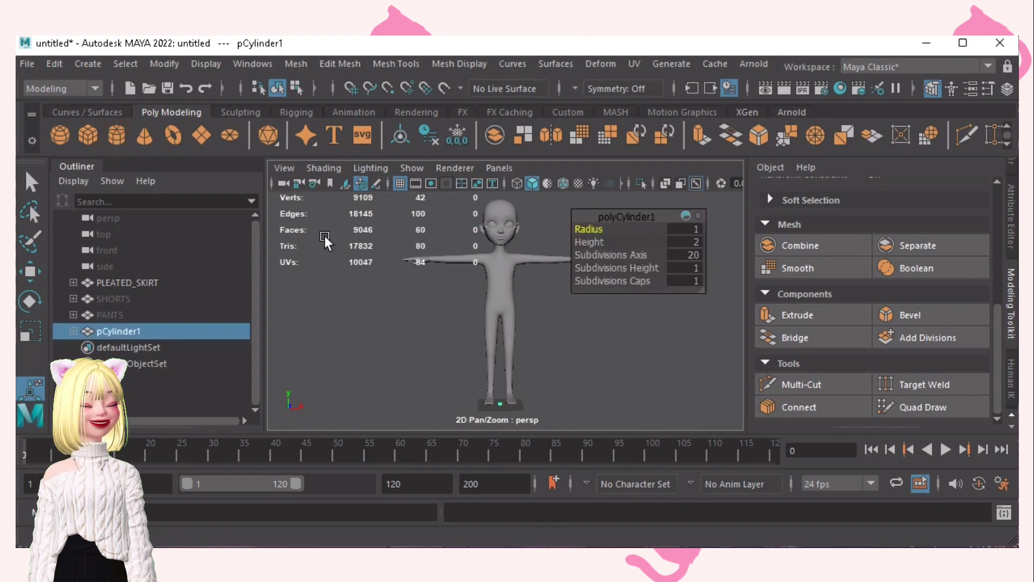
{"action": "key", "text": "r"}
{"action": "left_click_drag", "start_coordinate": [499, 405], "coordinate": [503, 293]}
{"action": "key", "text": "w"}
{"action": "scroll", "coordinate": [503, 295], "scroll_direction": "up", "scroll_amount": 10}
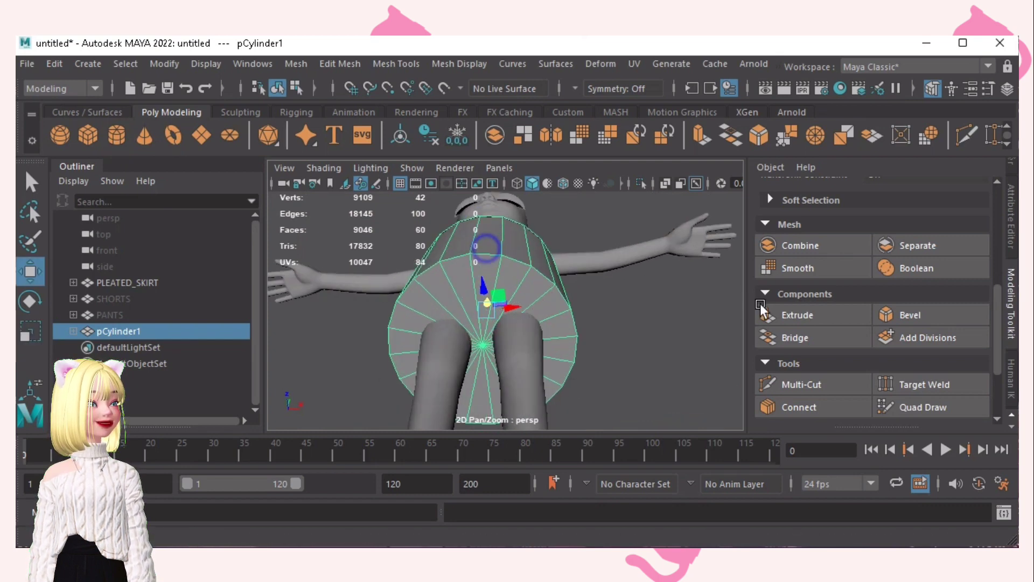
- Delete the top and bottom cap faces of the cylinder to leave an open tube around the hips
{"action": "key", "text": "F11"}
{"action": "left_click_drag", "start_coordinate": [426, 271], "coordinate": [513, 314]}
{"action": "key", "text": "Delete"}
{"action": "right_click_drag", "start_coordinate": [540, 325], "coordinate": [510, 298], "text": "alt"}
{"action": "left_click_drag", "start_coordinate": [510, 297], "coordinate": [519, 419], "text": "alt"}
{"action": "right_click_drag", "start_coordinate": [591, 358], "coordinate": [463, 313], "text": "alt"}
- In wireframe view, shorten the tube vertically and move it up to the waist, restoring shaded display when done
{"action": "left_click", "coordinate": [516, 184]}
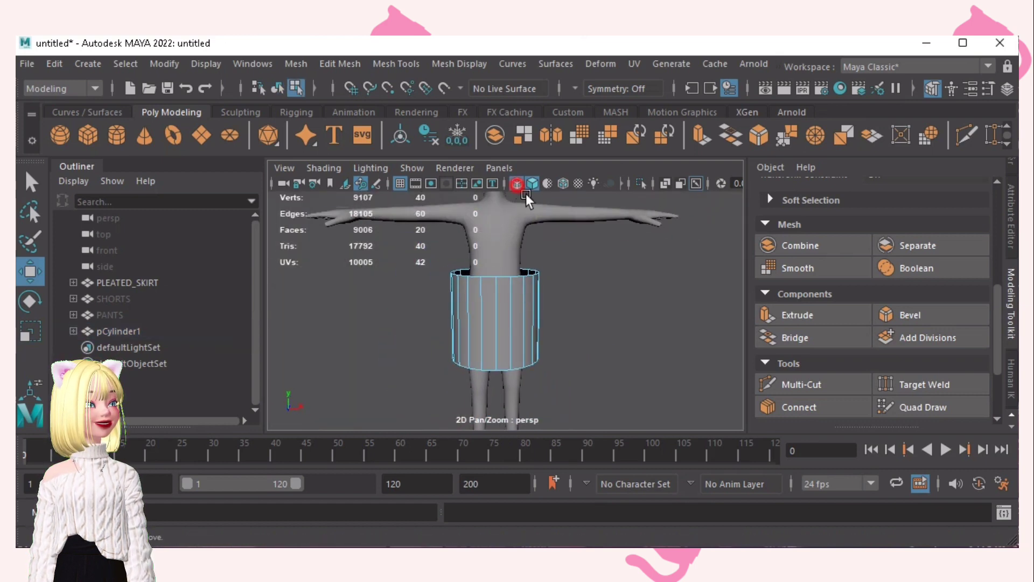
{"action": "left_click", "coordinate": [520, 323]}
{"action": "key", "text": "r"}
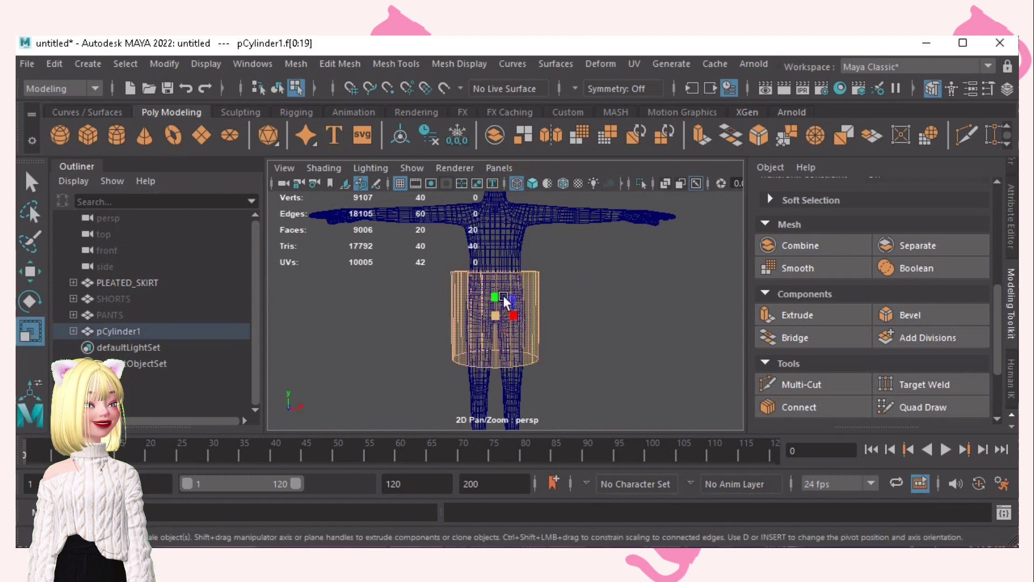
{"action": "mouse_move", "coordinate": [495, 295]}
{"action": "left_mouse_down"}
{"action": "mouse_move", "coordinate": [497, 303]}
{"action": "mouse_move", "coordinate": [499, 285]}
{"action": "left_mouse_up"}
{"action": "key", "text": "w"}
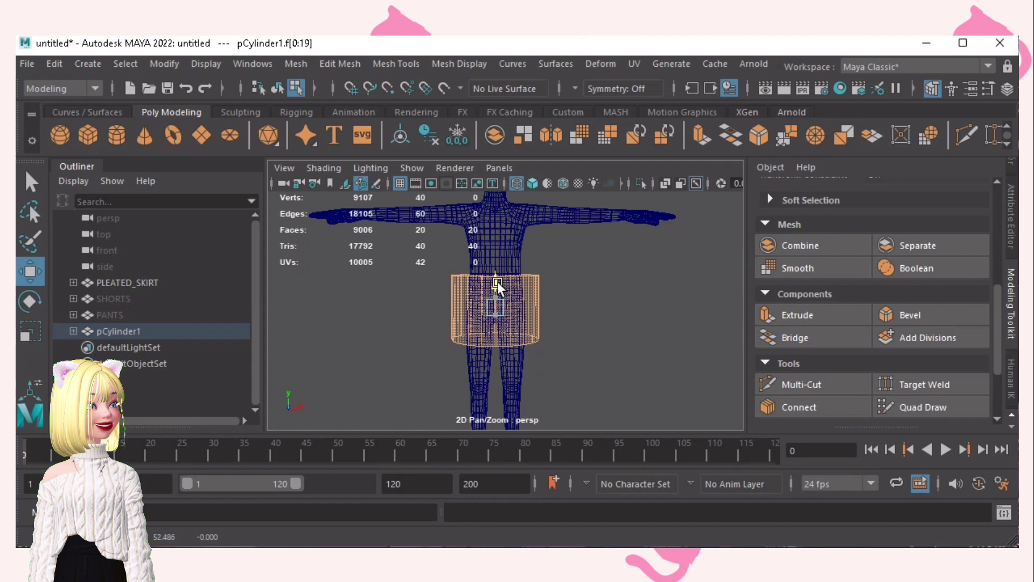
{"action": "left_click", "coordinate": [630, 273]}
{"action": "left_click_drag", "start_coordinate": [489, 302], "coordinate": [499, 244], "text": "alt"}
{"action": "left_click", "coordinate": [531, 184]}
{"action": "left_click_drag", "start_coordinate": [483, 342], "coordinate": [483, 304], "text": "alt"}
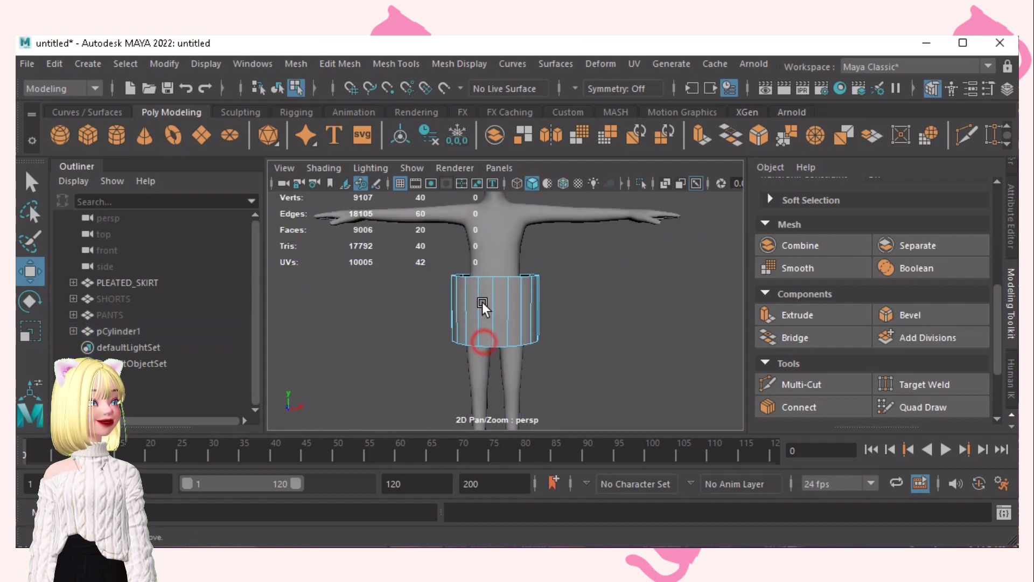
{"action": "right_click_drag", "start_coordinate": [483, 303], "coordinate": [614, 332], "text": "alt"}
{"action": "left_click_drag", "start_coordinate": [520, 337], "coordinate": [524, 337], "text": "alt"}
{"action": "double_click", "coordinate": [505, 318]}
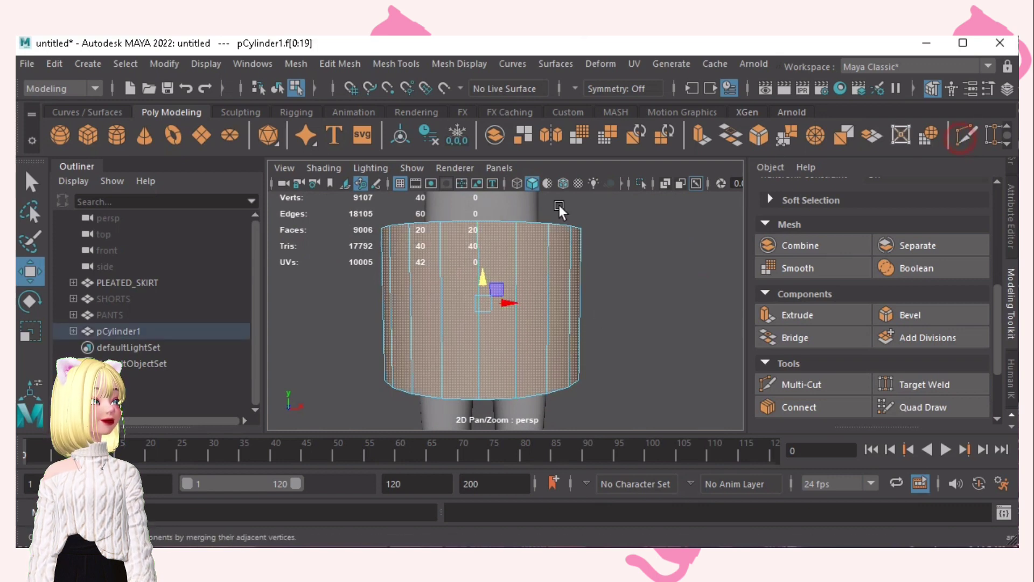
{"action": "left_click", "coordinate": [966, 136]}
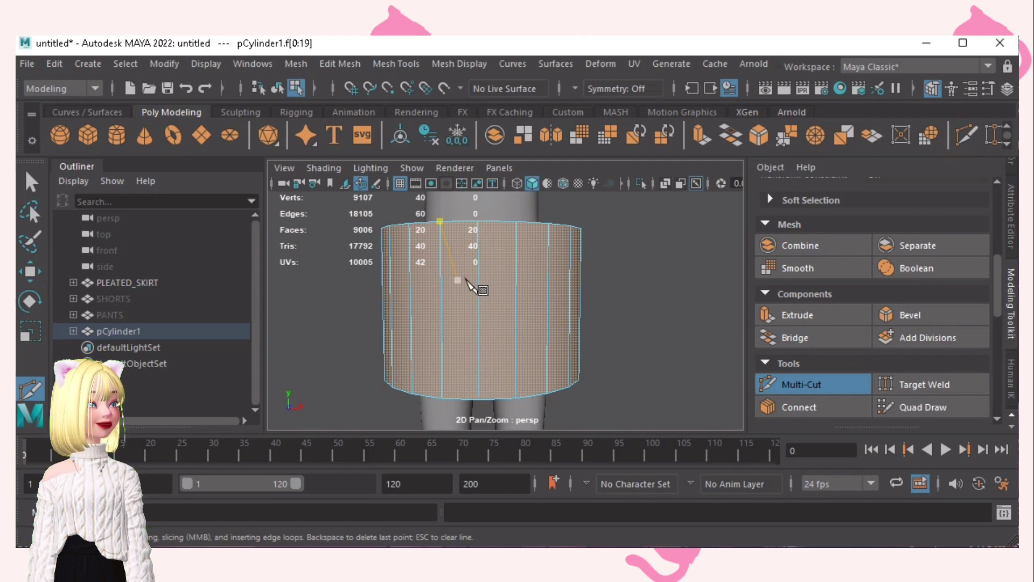
{"action": "left_click_drag", "start_coordinate": [469, 282], "coordinate": [472, 315], "text": "alt"}
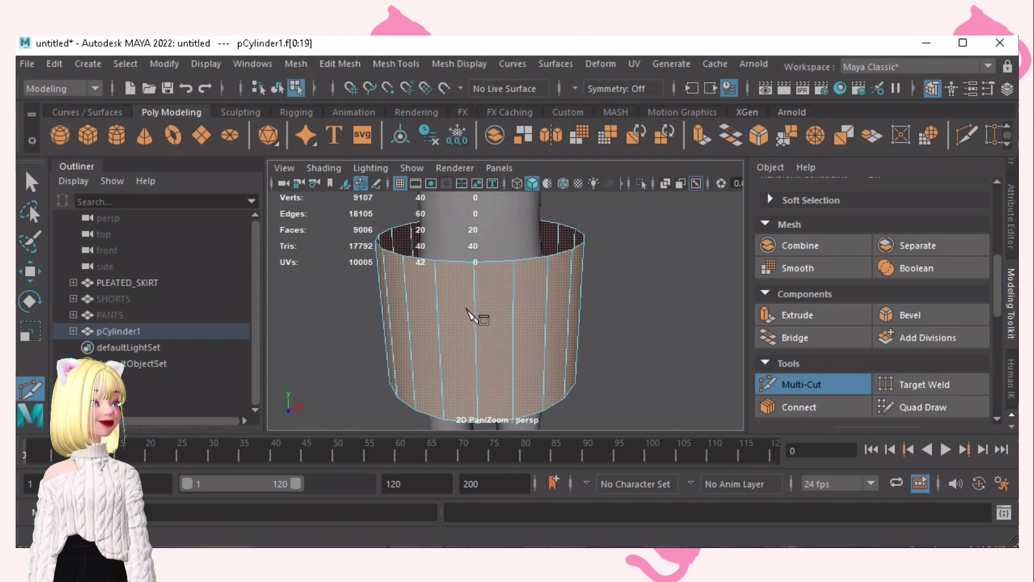
- Set the cylinder's Subdivisions Height to 11 in its polyCylinder1 construction history
{"action": "left_click", "coordinate": [128, 331]}
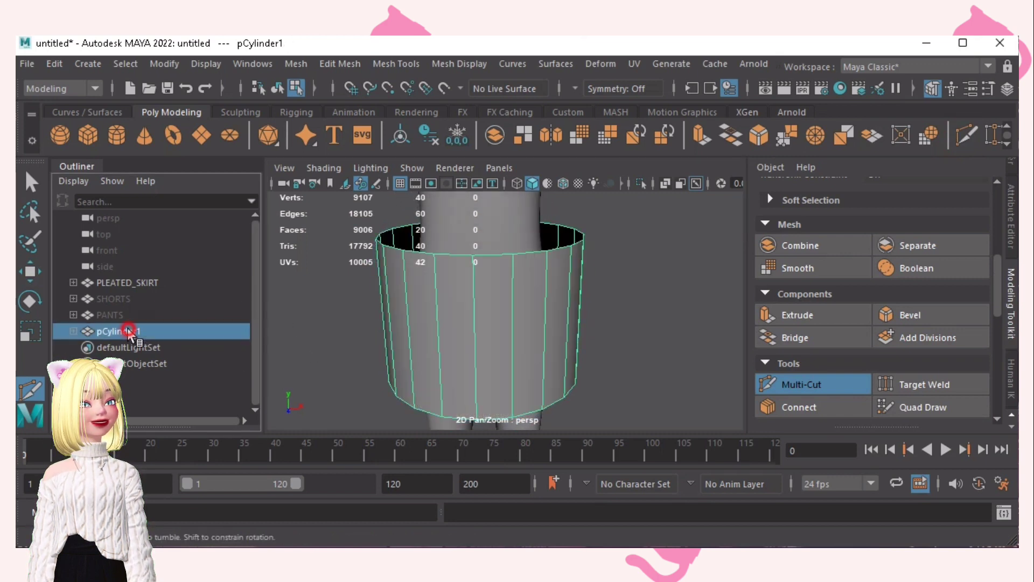
{"action": "left_click", "coordinate": [969, 89]}
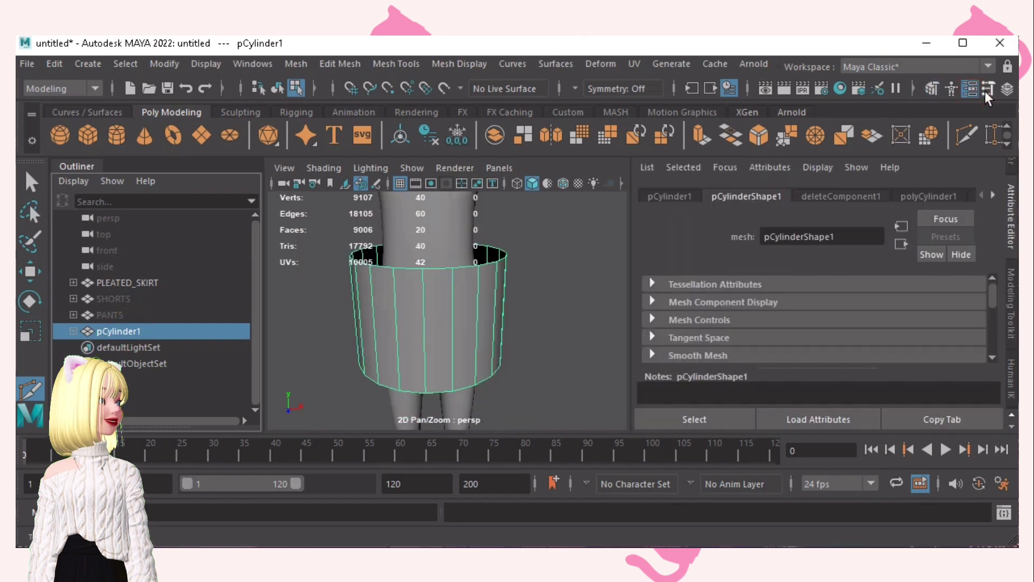
{"action": "left_click", "coordinate": [855, 199]}
{"action": "left_click", "coordinate": [917, 195]}
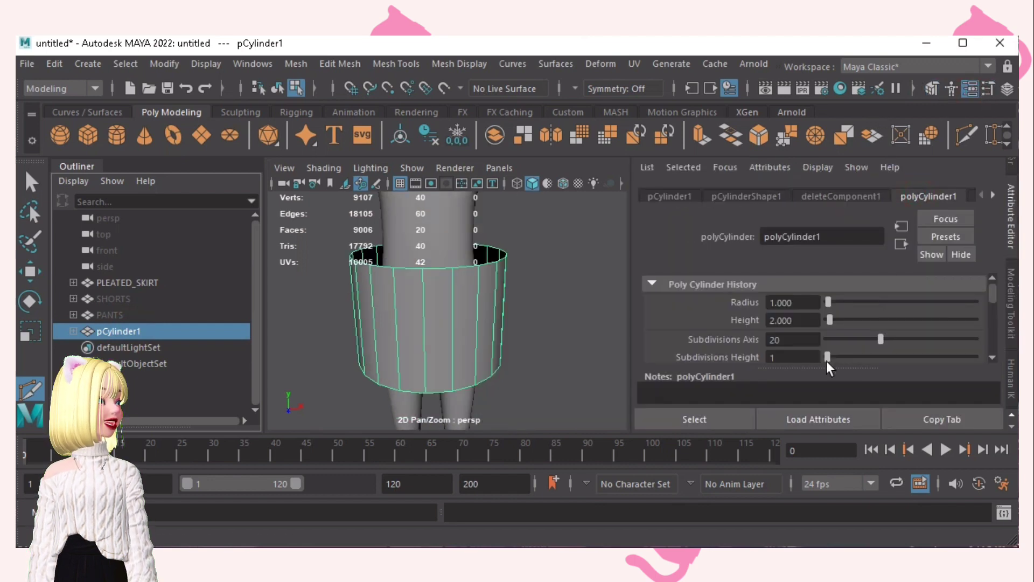
{"action": "left_click_drag", "start_coordinate": [826, 359], "coordinate": [858, 356]}
{"action": "key", "text": "ctrl+z"}
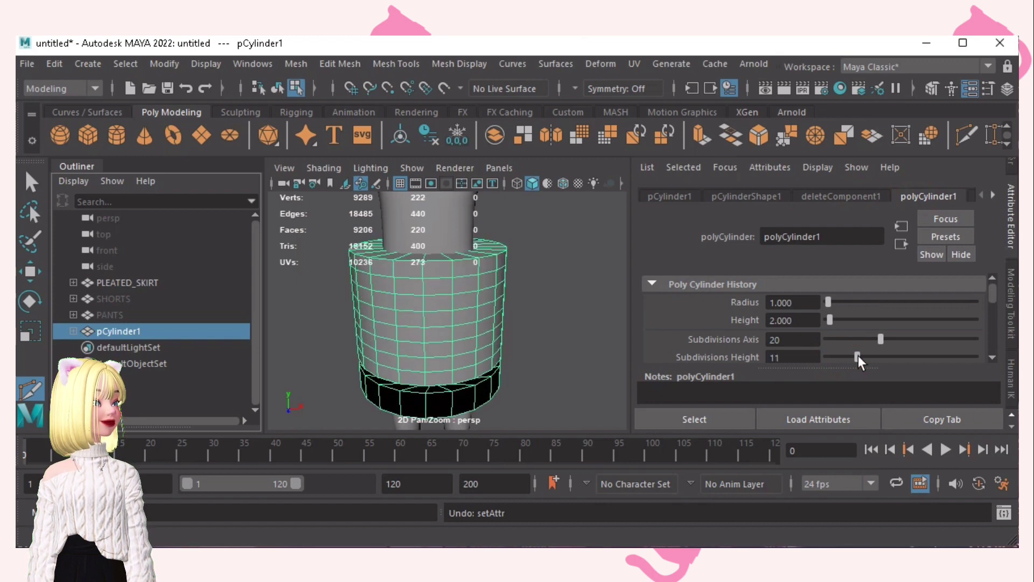
- Delete the detached black band of faces below the cylinder's hem
{"action": "left_click_drag", "start_coordinate": [501, 350], "coordinate": [502, 304], "text": "alt"}
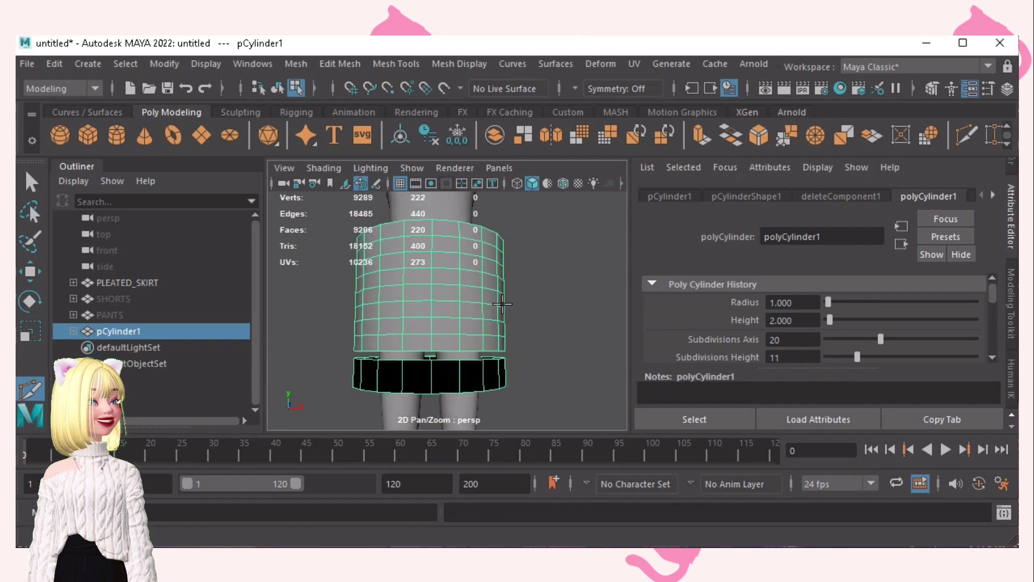
{"action": "key", "text": "F11"}
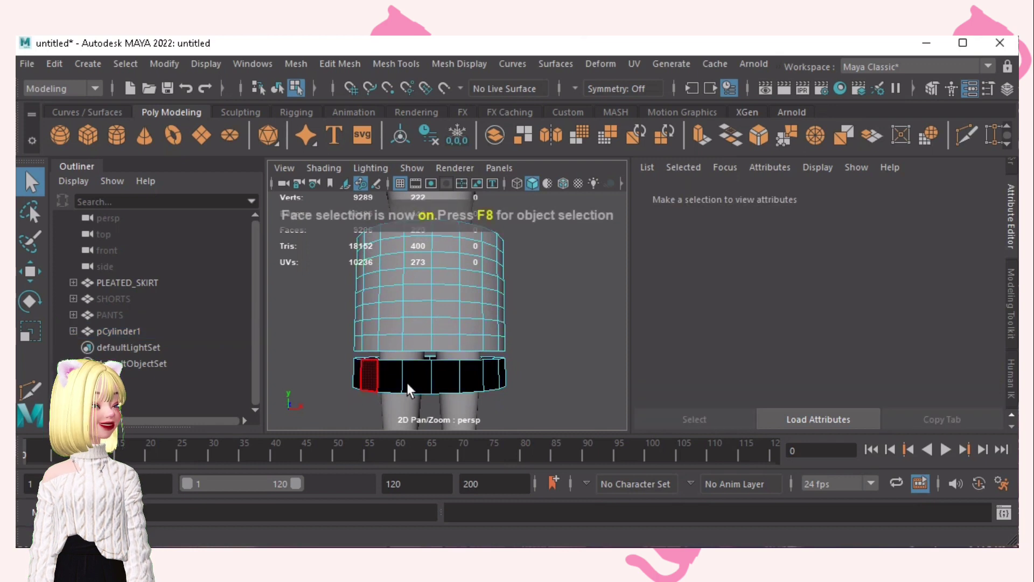
{"action": "double_click", "coordinate": [435, 381]}
{"action": "key", "text": "Delete"}
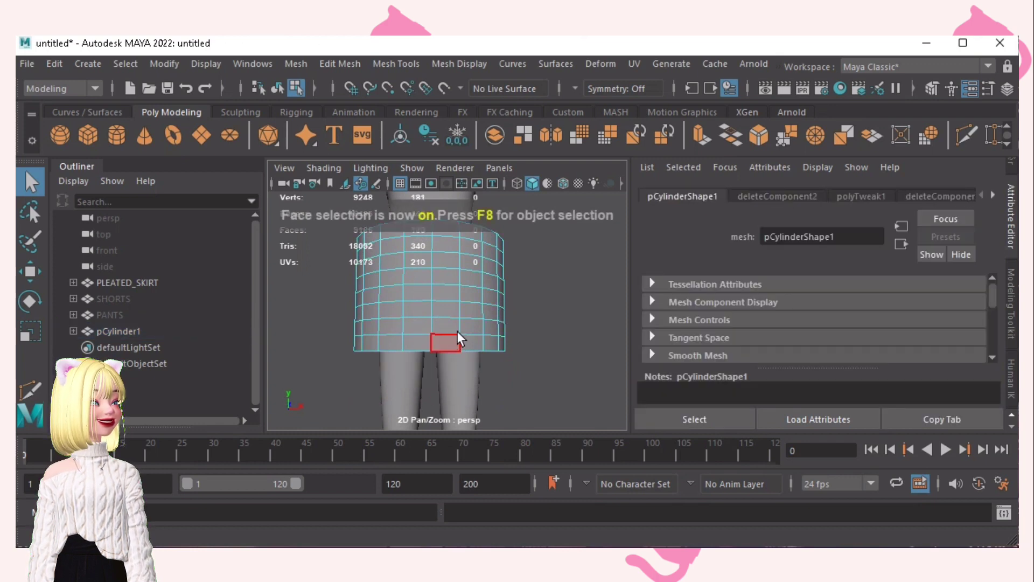
- Delete the ring of cap faces closing the cylinder's top, using wireframe display to select it, and restore shaded display
{"action": "left_click_drag", "start_coordinate": [458, 331], "coordinate": [417, 335], "text": "alt"}
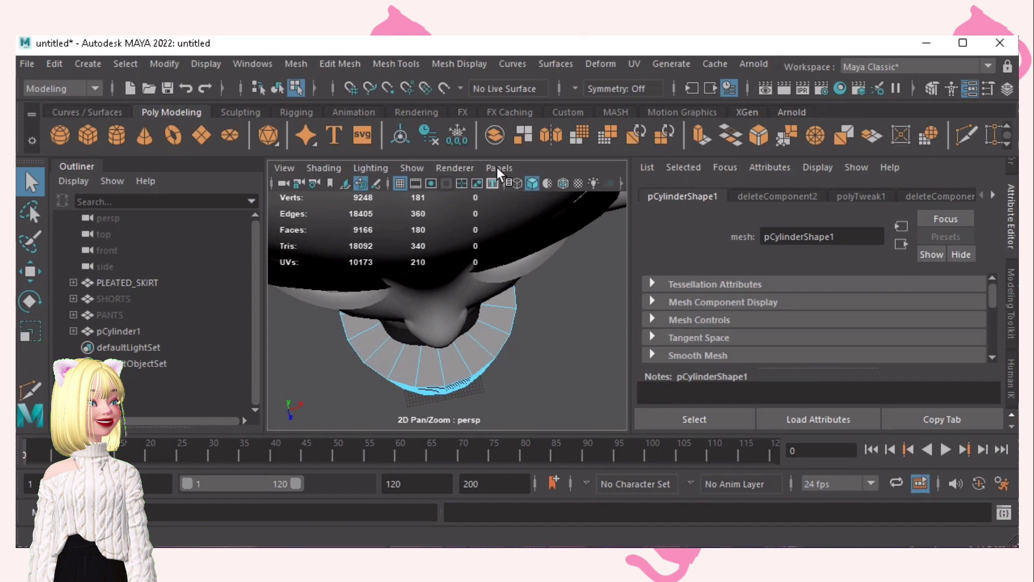
{"action": "left_click", "coordinate": [516, 183]}
{"action": "left_click_drag", "start_coordinate": [477, 300], "coordinate": [474, 303], "text": "alt"}
{"action": "double_click", "coordinate": [442, 312]}
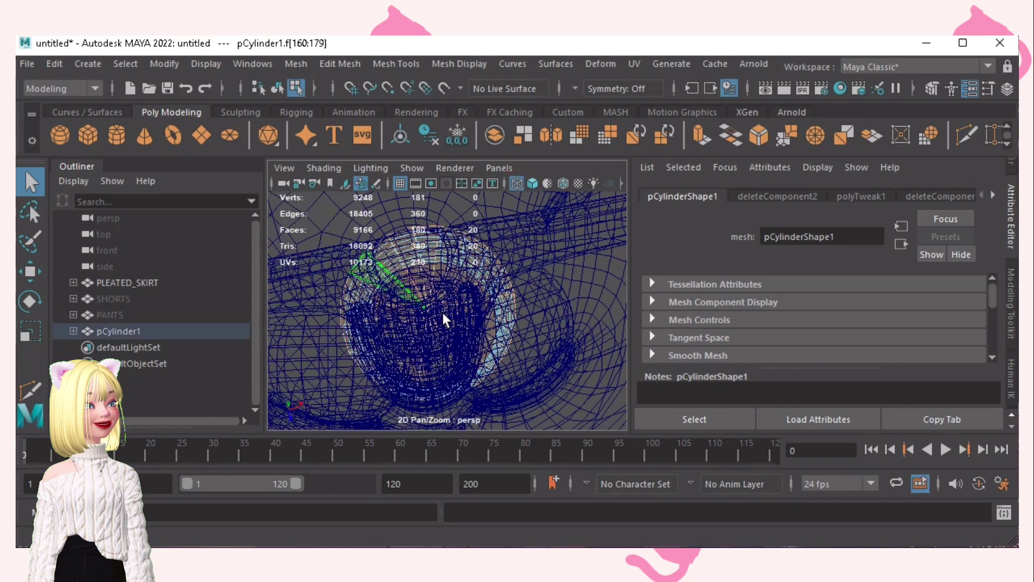
{"action": "key", "text": "Delete"}
{"action": "left_click", "coordinate": [532, 184]}
{"action": "left_click_drag", "start_coordinate": [508, 265], "coordinate": [496, 199], "text": "alt"}
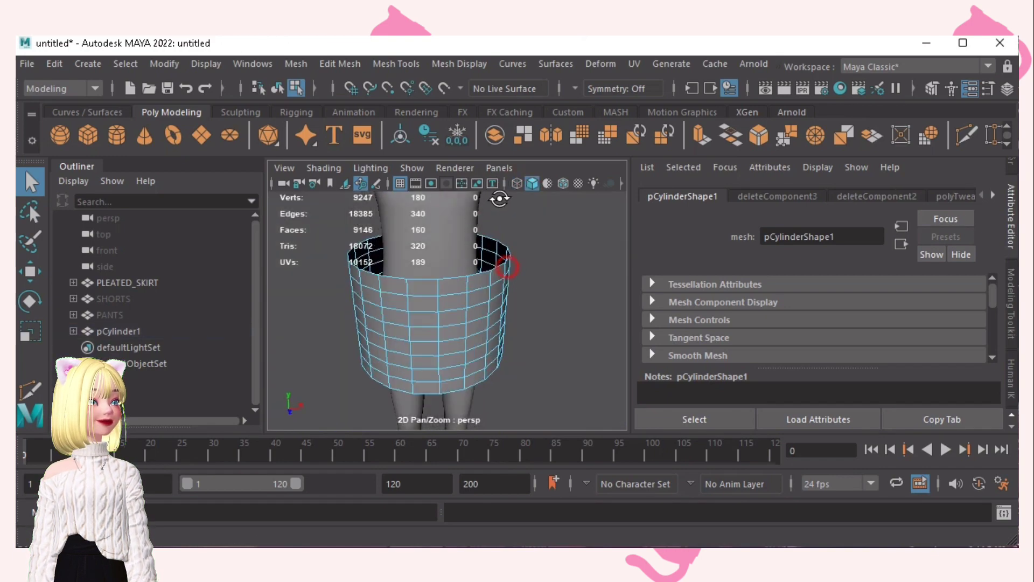
{"action": "right_click_drag", "start_coordinate": [503, 205], "coordinate": [429, 228], "text": "alt"}
{"action": "left_click_drag", "start_coordinate": [474, 251], "coordinate": [476, 234], "text": "alt"}
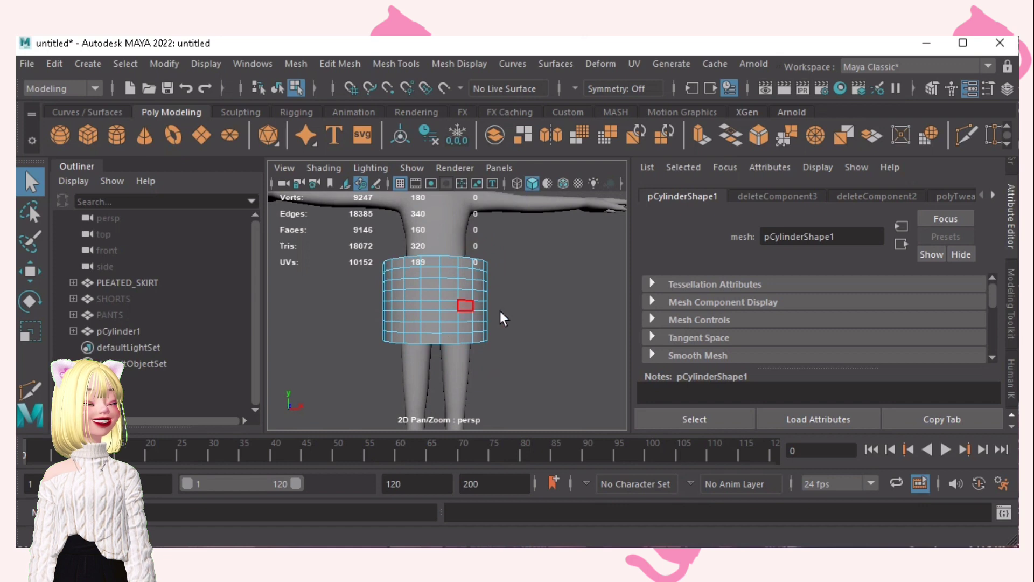
- Form the first pleat at the cylinder's front by selecting vertical edge loops and moving them sideways and outward into a fold
{"action": "key", "text": "F10"}
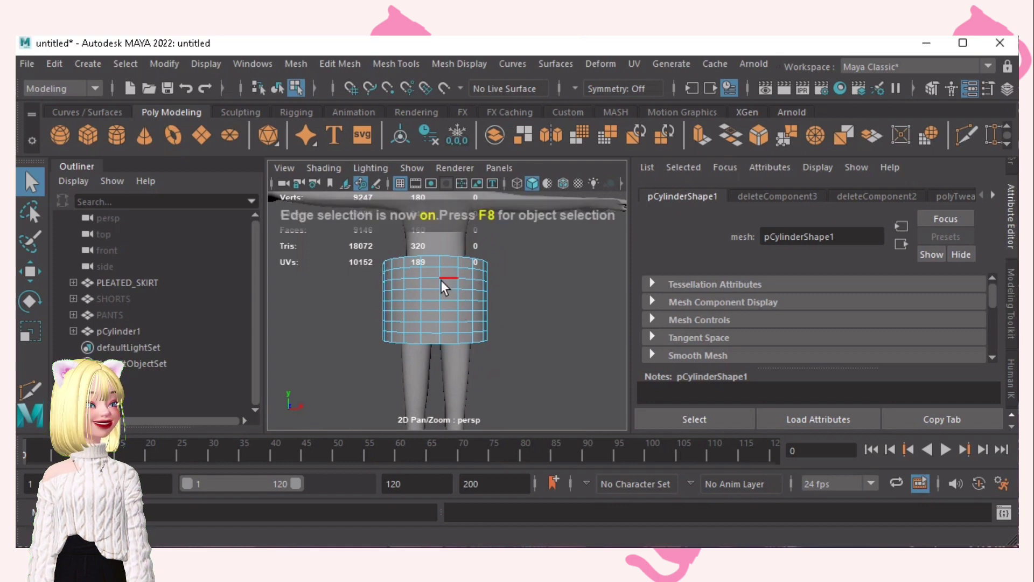
{"action": "left_click_drag", "start_coordinate": [441, 281], "coordinate": [453, 310], "text": "alt"}
{"action": "scroll", "coordinate": [452, 309], "scroll_direction": "up", "scroll_amount": 3}
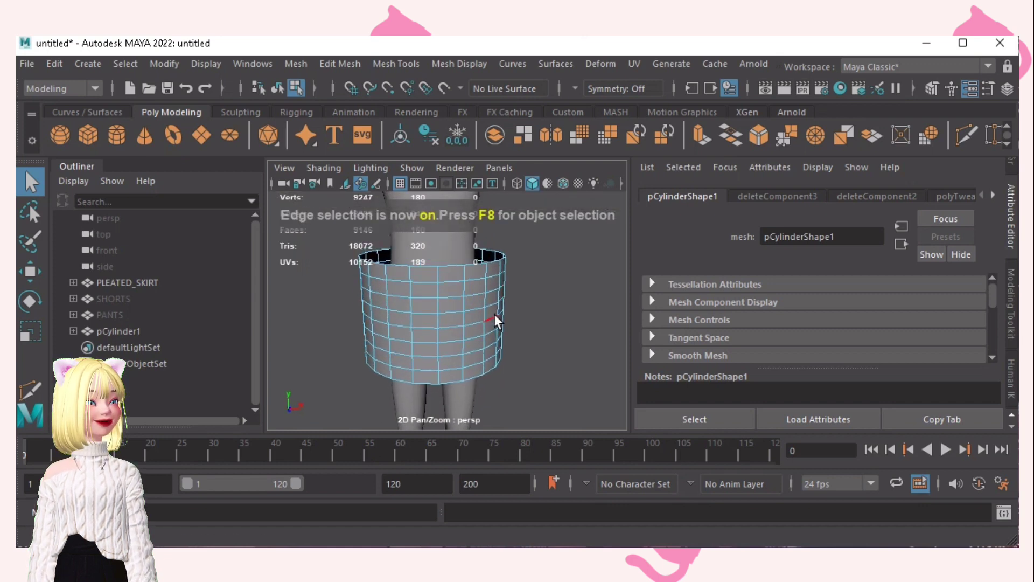
{"action": "double_click", "coordinate": [442, 274]}
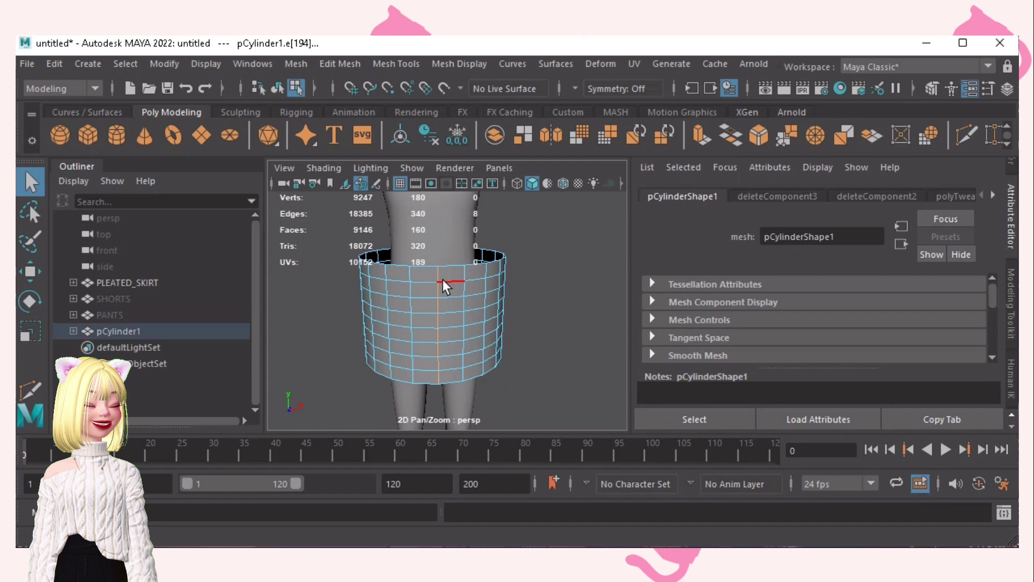
{"action": "key", "text": "w"}
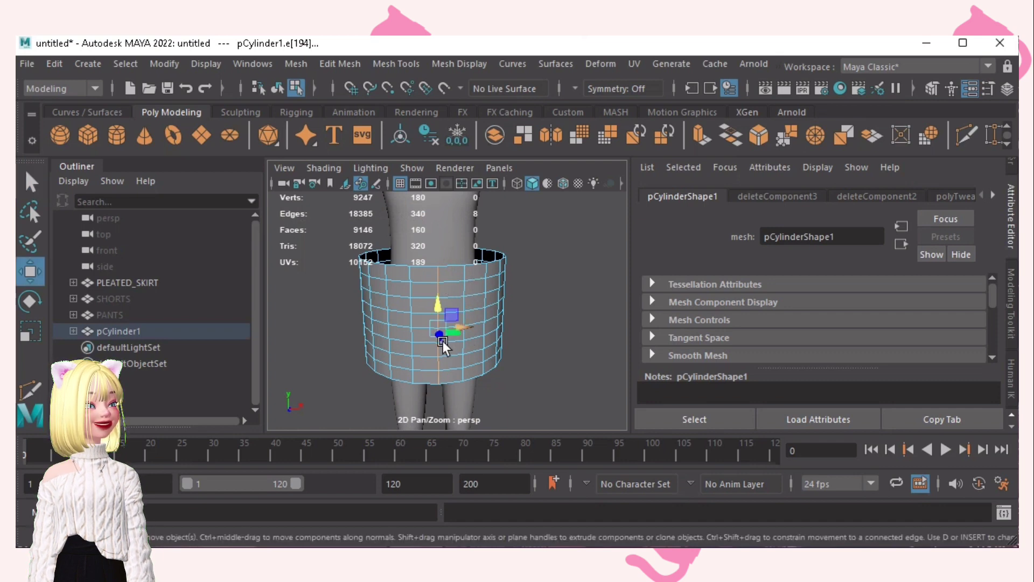
{"action": "mouse_move", "coordinate": [442, 341]}
{"action": "left_mouse_down", "text": "alt"}
{"action": "mouse_move", "coordinate": [518, 354]}
{"action": "mouse_move", "coordinate": [455, 344]}
{"action": "mouse_move", "coordinate": [484, 323]}
{"action": "mouse_move", "coordinate": [454, 337]}
{"action": "mouse_move", "coordinate": [448, 370]}
{"action": "mouse_move", "coordinate": [473, 334]}
{"action": "mouse_move", "coordinate": [439, 350]}
{"action": "left_mouse_up", "text": "alt"}
{"action": "double_click", "coordinate": [432, 286]}
{"action": "double_click", "coordinate": [457, 294]}
{"action": "left_click", "coordinate": [479, 337]}
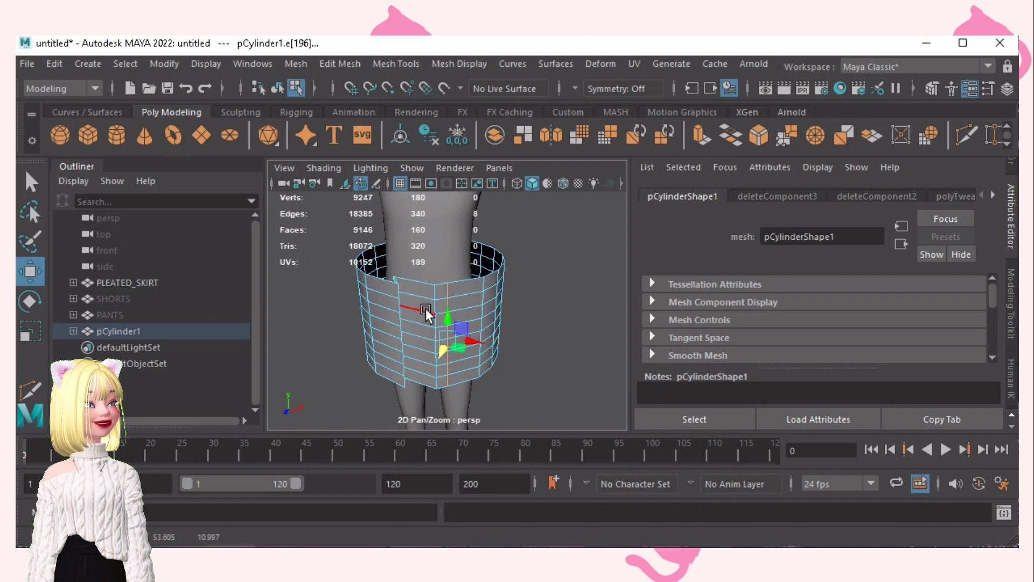
- Move the next vertical edge loops between the front and the body's left side to form the following pleats
{"action": "double_click", "coordinate": [434, 293]}
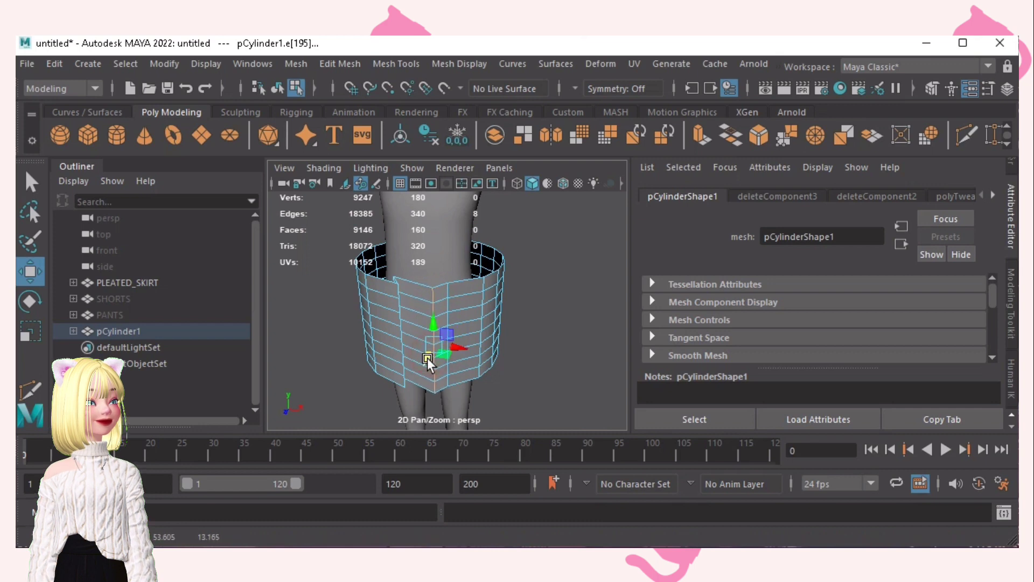
{"action": "left_click_drag", "start_coordinate": [428, 358], "coordinate": [458, 298]}
{"action": "double_click", "coordinate": [436, 327]}
{"action": "left_click_drag", "start_coordinate": [455, 350], "coordinate": [455, 351]}
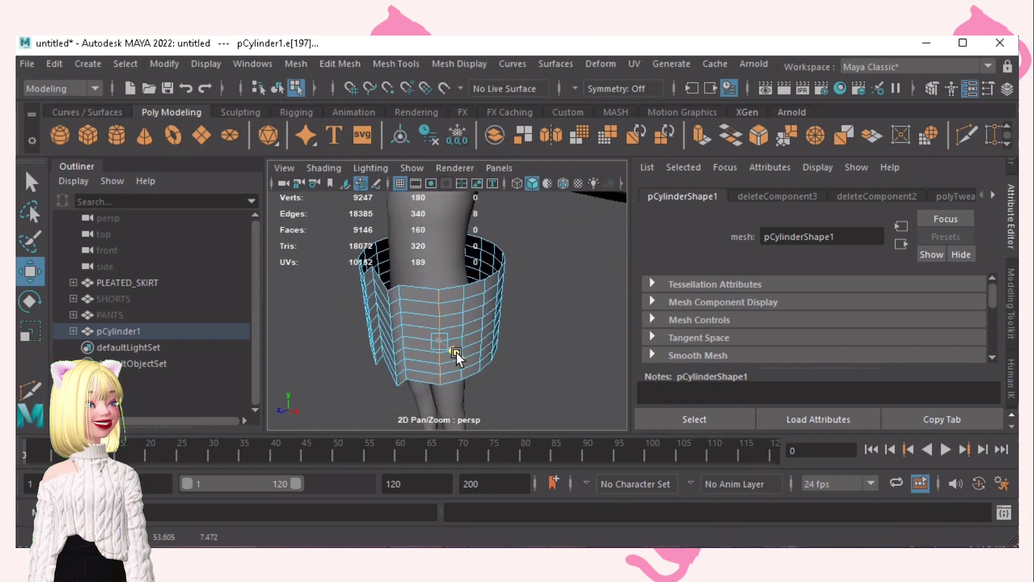
{"action": "left_click", "coordinate": [463, 293]}
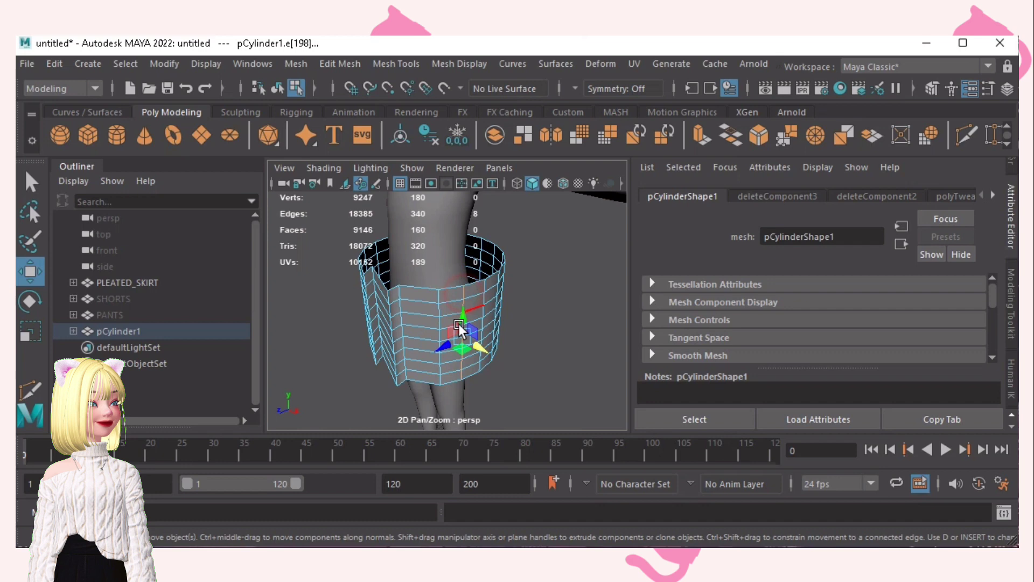
{"action": "left_click", "coordinate": [438, 296]}
{"action": "double_click", "coordinate": [456, 351]}
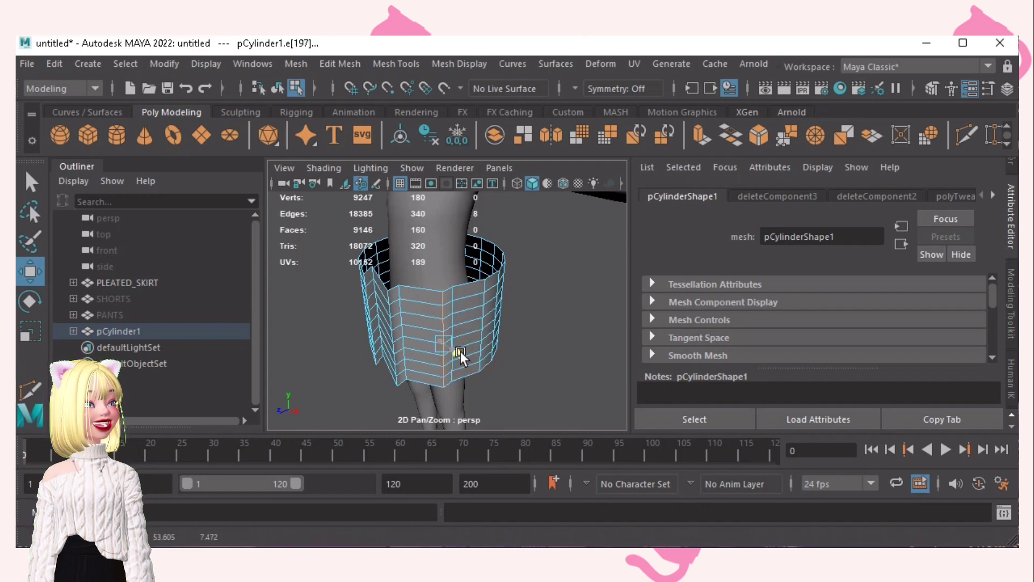
{"action": "left_click_drag", "start_coordinate": [420, 358], "coordinate": [380, 365]}
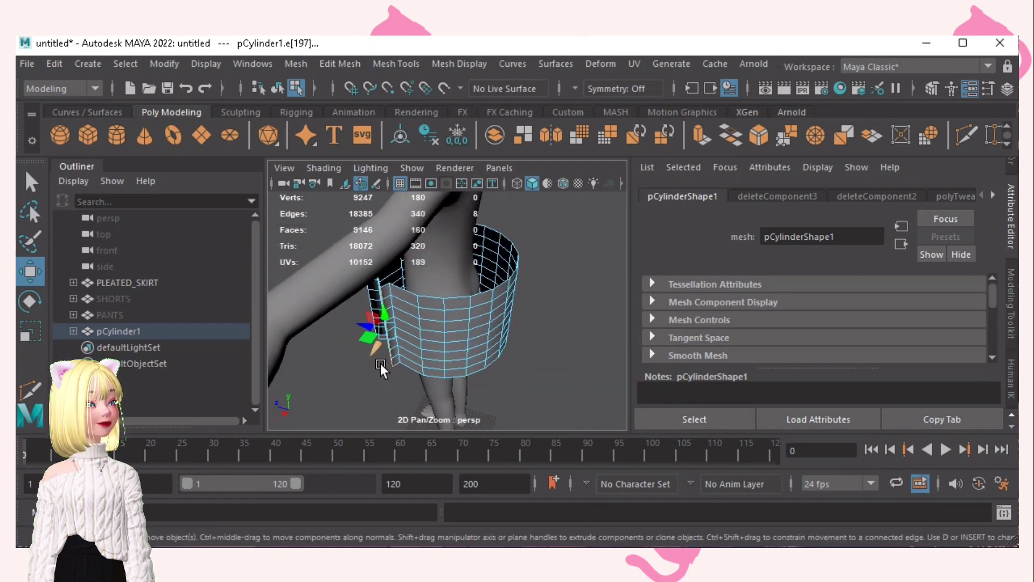
- Shift the pair of vertical edge loops at the body's left side to form another overlapping pleat
{"action": "left_click_drag", "start_coordinate": [426, 302], "coordinate": [416, 334], "text": "alt"}
{"action": "left_click", "coordinate": [474, 325]}
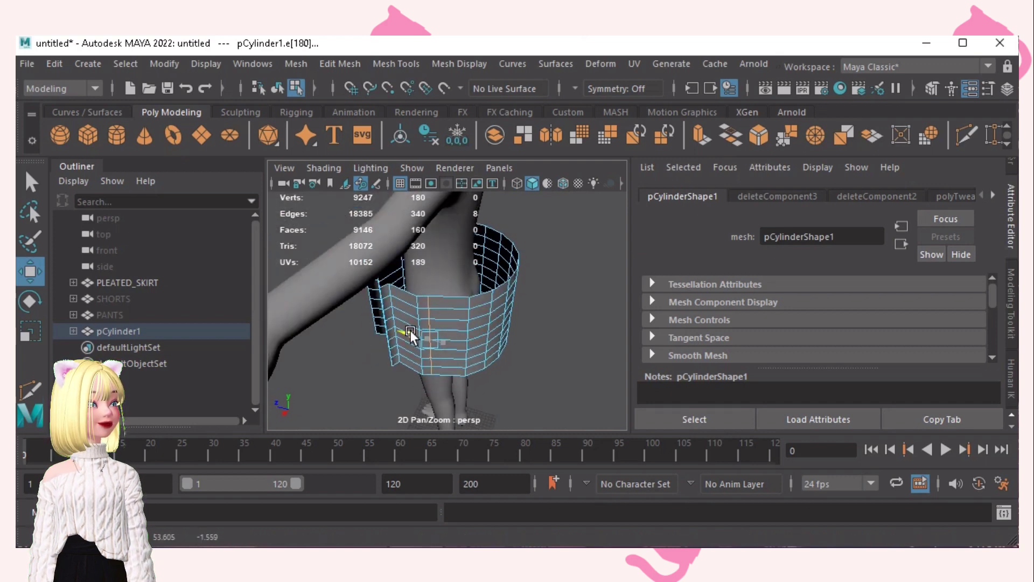
{"action": "left_click", "coordinate": [417, 302]}
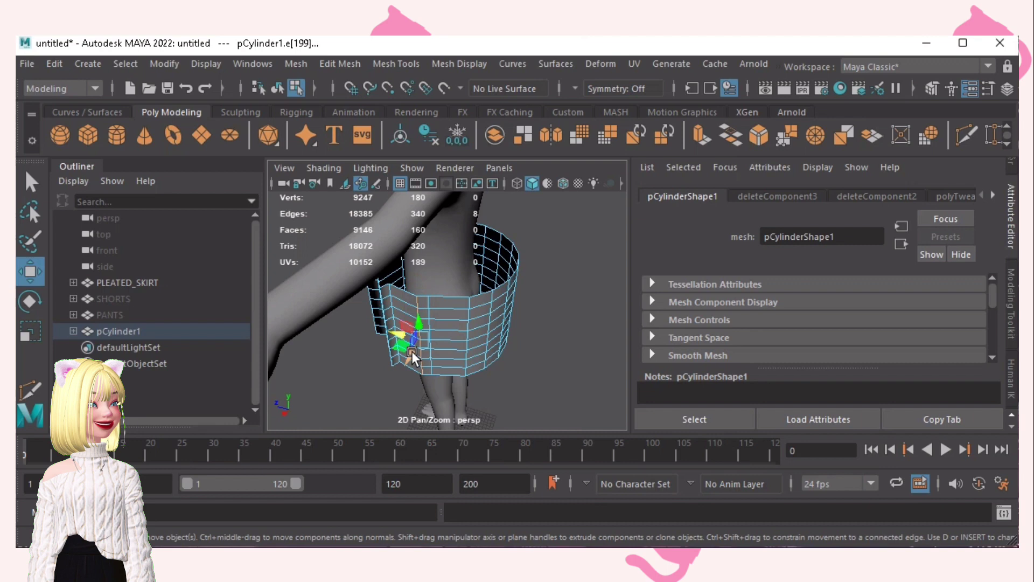
{"action": "mouse_move", "coordinate": [413, 351]}
{"action": "left_mouse_down"}
{"action": "mouse_move", "coordinate": [393, 334]}
{"action": "mouse_move", "coordinate": [421, 363]}
{"action": "left_mouse_up"}
{"action": "left_click_drag", "start_coordinate": [518, 365], "coordinate": [428, 319], "text": "alt"}
- Fold a pleat behind the left hip by moving its two neighbouring vertical edge loops
{"action": "double_click", "coordinate": [466, 301]}
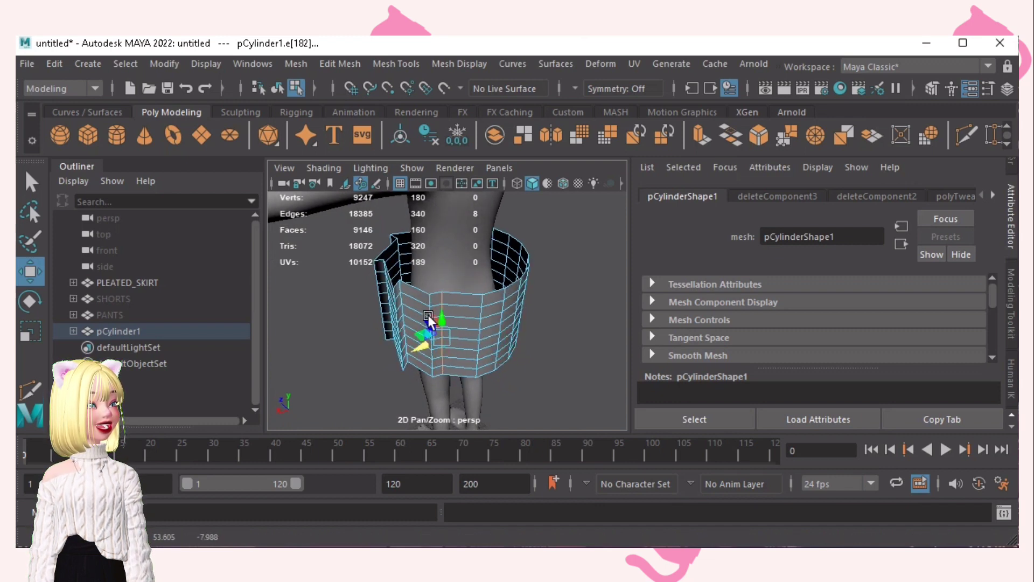
{"action": "left_click", "coordinate": [421, 332]}
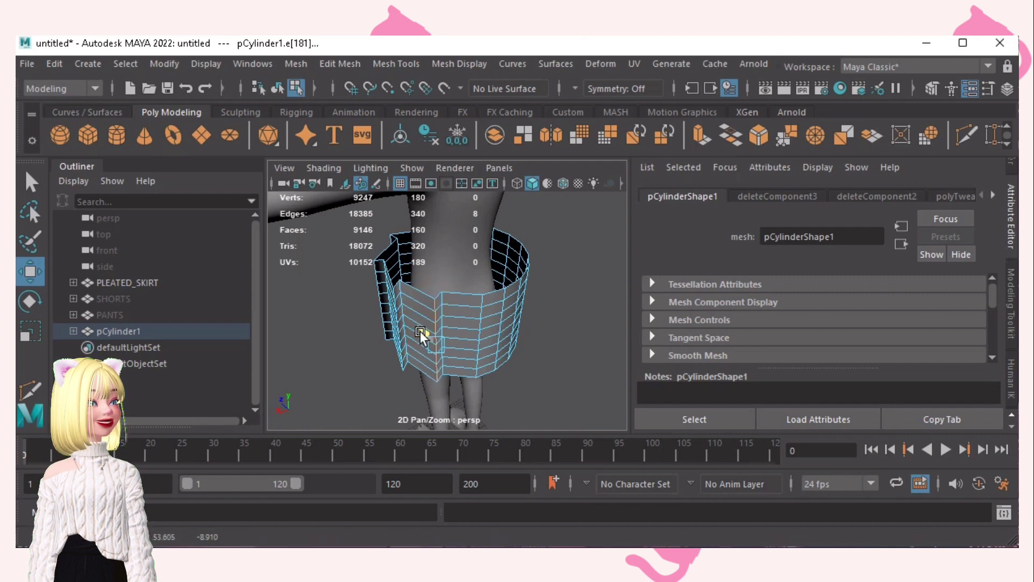
{"action": "mouse_move", "coordinate": [415, 353]}
{"action": "left_mouse_down"}
{"action": "mouse_move", "coordinate": [425, 360]}
{"action": "mouse_move", "coordinate": [429, 347]}
{"action": "mouse_move", "coordinate": [428, 356]}
{"action": "left_mouse_up"}
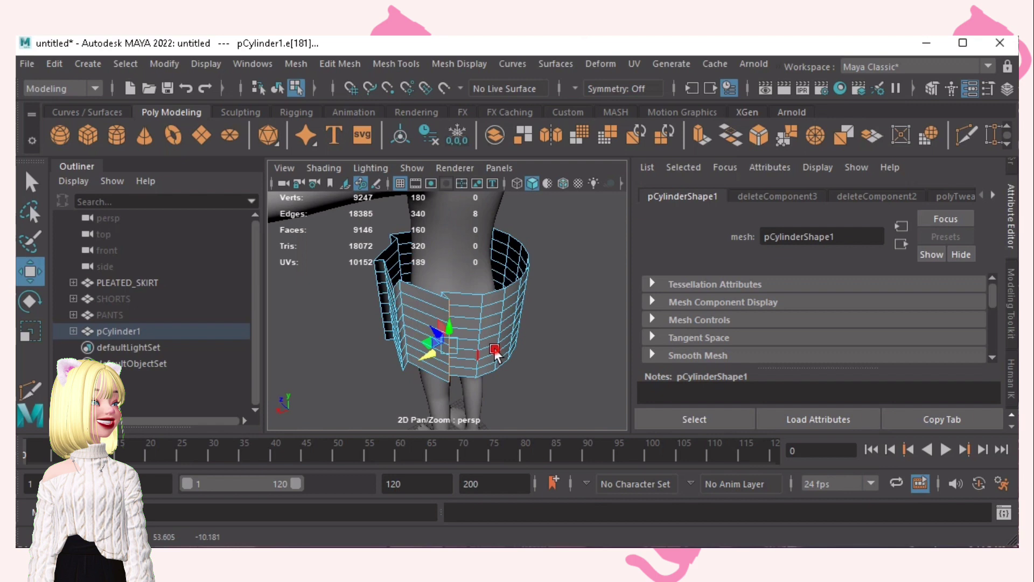
- Shape the next pleat at the cylinder's back by moving two adjacent vertical edge loops
{"action": "left_click_drag", "start_coordinate": [496, 351], "coordinate": [449, 361], "text": "alt"}
{"action": "double_click", "coordinate": [480, 296]}
{"action": "key", "text": "ctrl+z"}
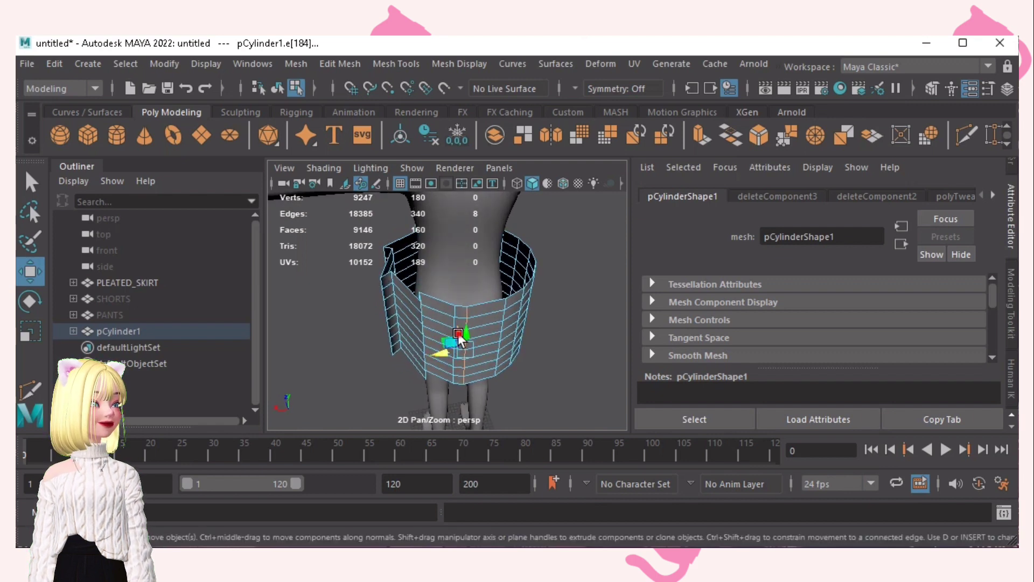
{"action": "left_click", "coordinate": [451, 312]}
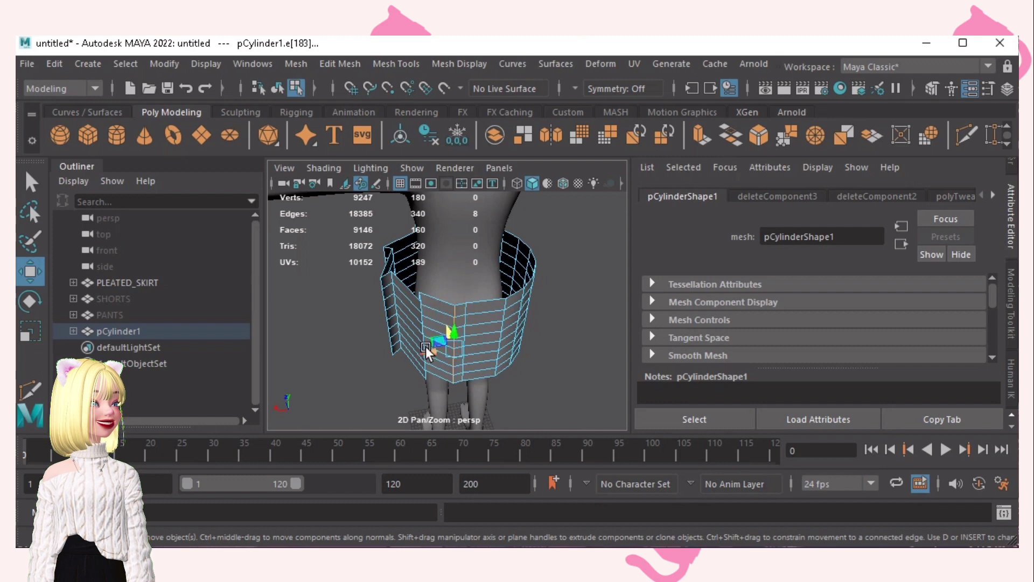
{"action": "left_click_drag", "start_coordinate": [426, 347], "coordinate": [436, 352]}
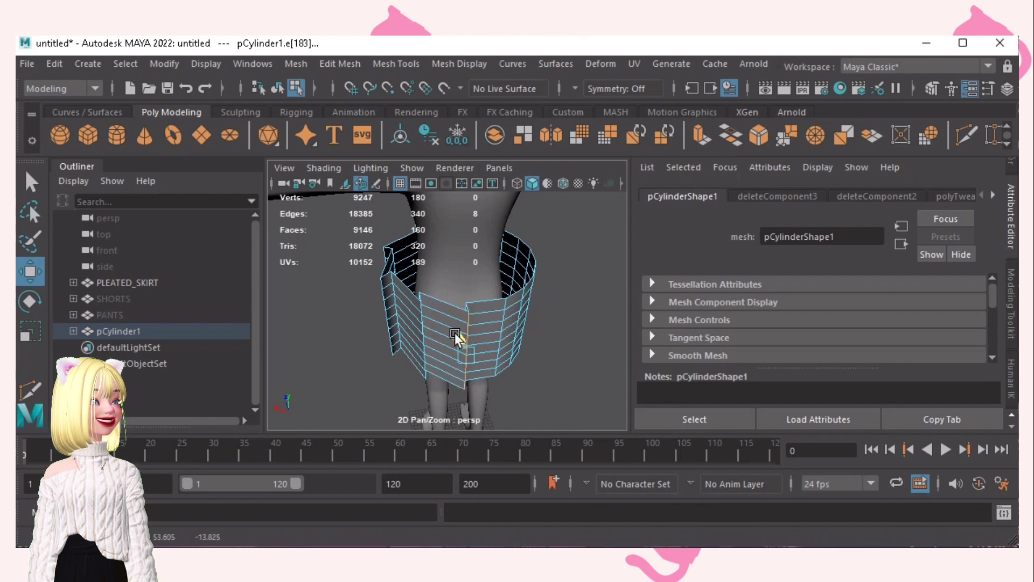
{"action": "key", "text": "ctrl+z"}
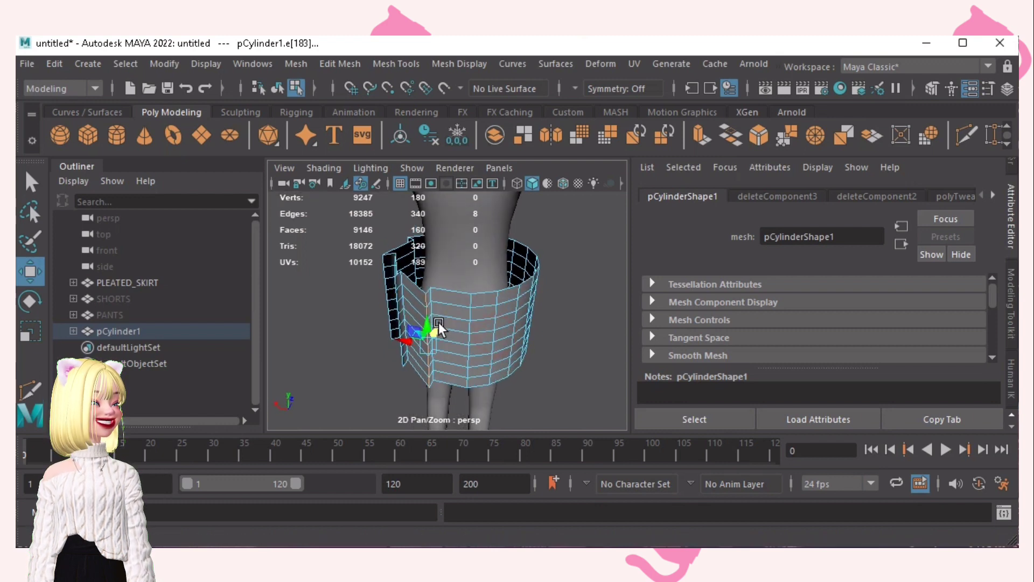
- Continue the pleats across the back by offsetting the next two vertical edge loops toward the right hip
{"action": "double_click", "coordinate": [495, 300]}
{"action": "left_click_drag", "start_coordinate": [496, 300], "coordinate": [448, 342], "text": "alt"}
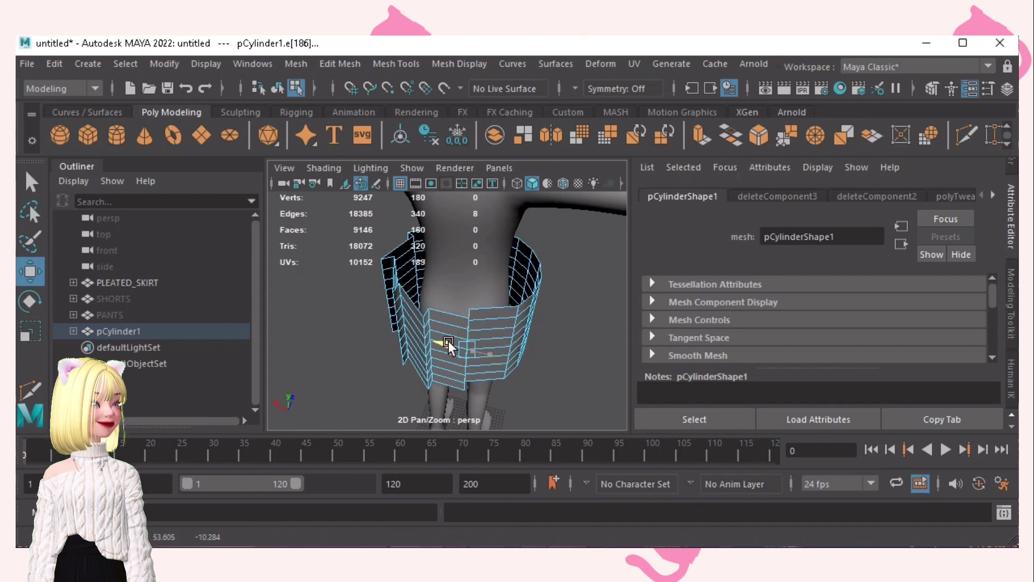
{"action": "key", "text": "ctrl+z"}
{"action": "left_click", "coordinate": [468, 347]}
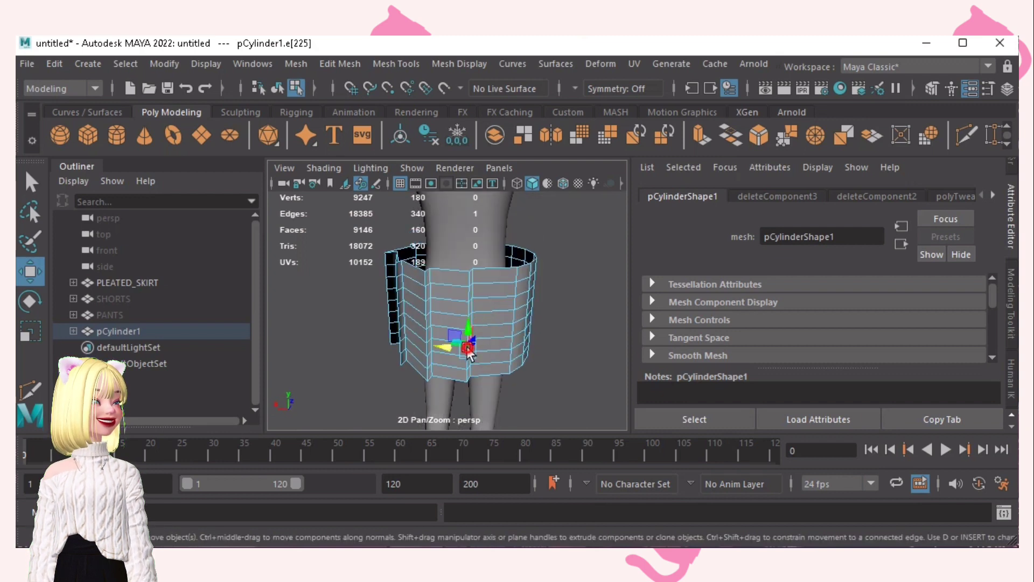
{"action": "double_click", "coordinate": [467, 348]}
{"action": "left_click_drag", "start_coordinate": [467, 339], "coordinate": [490, 300]}
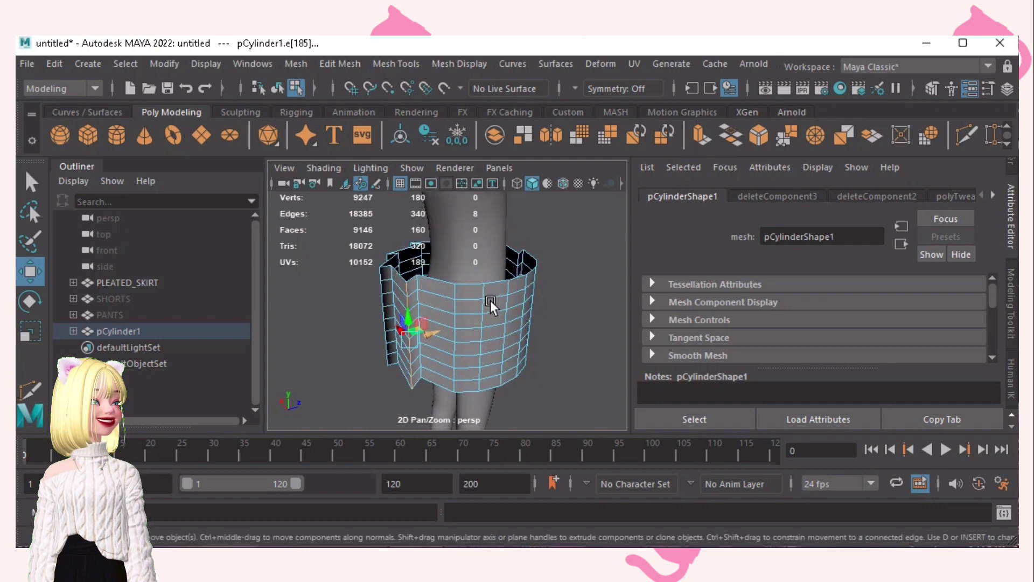
- Fold the pleat behind the right hip by moving its two vertical edge loops
{"action": "left_click_drag", "start_coordinate": [444, 325], "coordinate": [436, 346], "text": "alt"}
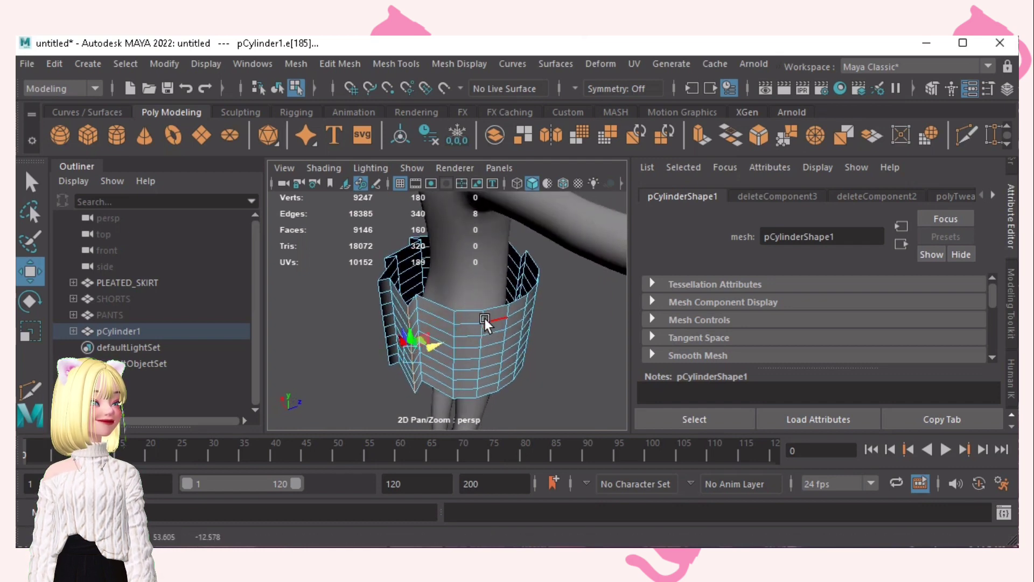
{"action": "double_click", "coordinate": [484, 316]}
{"action": "left_click_drag", "start_coordinate": [511, 345], "coordinate": [515, 374], "text": "alt"}
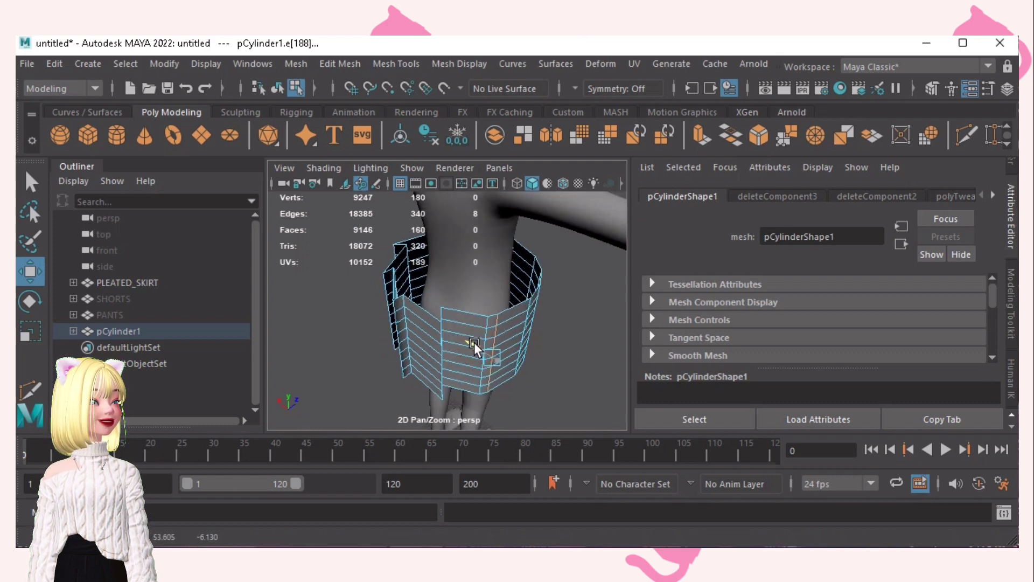
{"action": "left_click", "coordinate": [461, 351]}
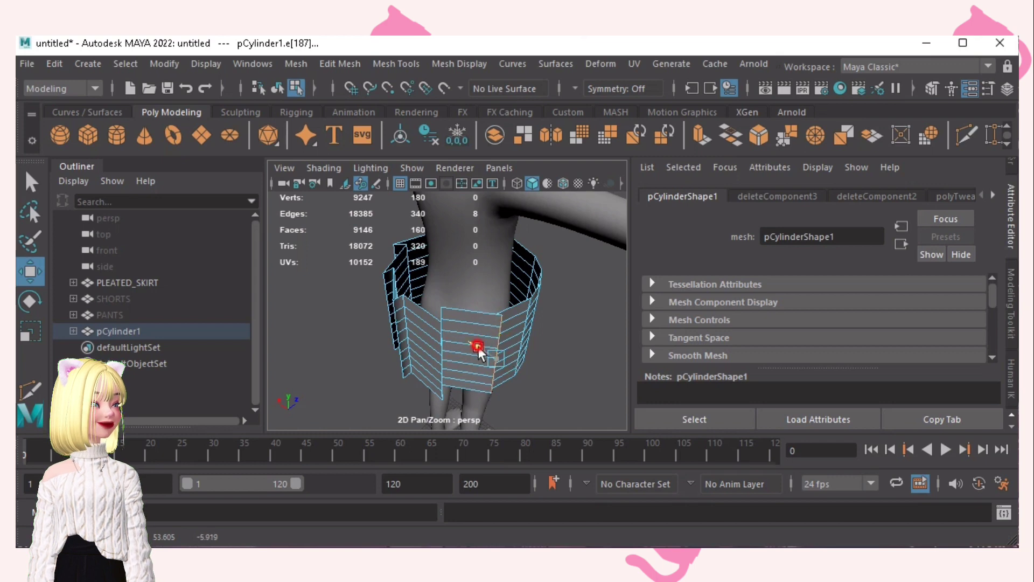
- Form the remaining pleats from the right side round to the front by moving their vertical edge loops
{"action": "left_click_drag", "start_coordinate": [565, 361], "coordinate": [426, 343], "text": "alt"}
{"action": "double_click", "coordinate": [423, 340]}
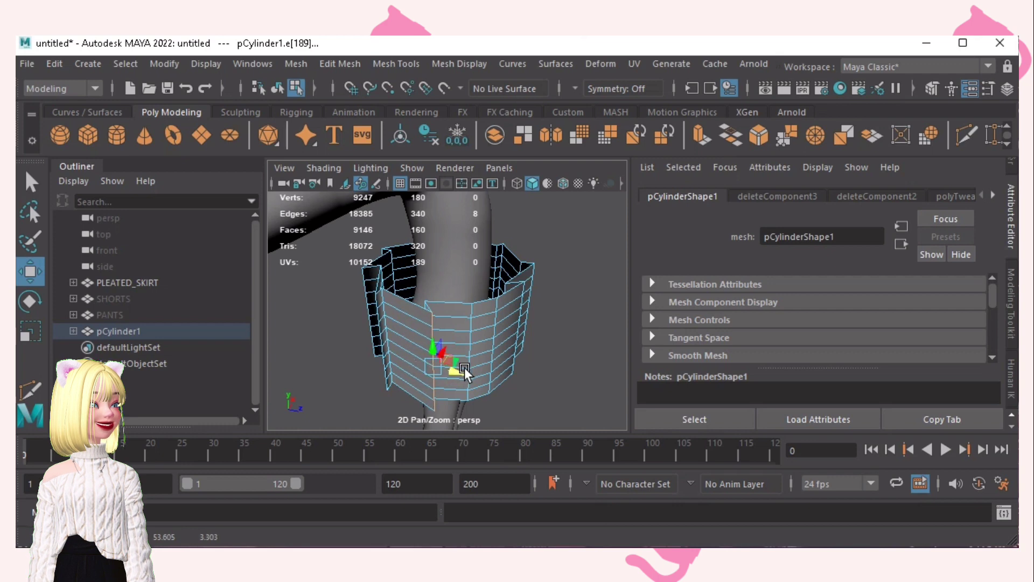
{"action": "left_click_drag", "start_coordinate": [465, 373], "coordinate": [420, 308], "text": "alt"}
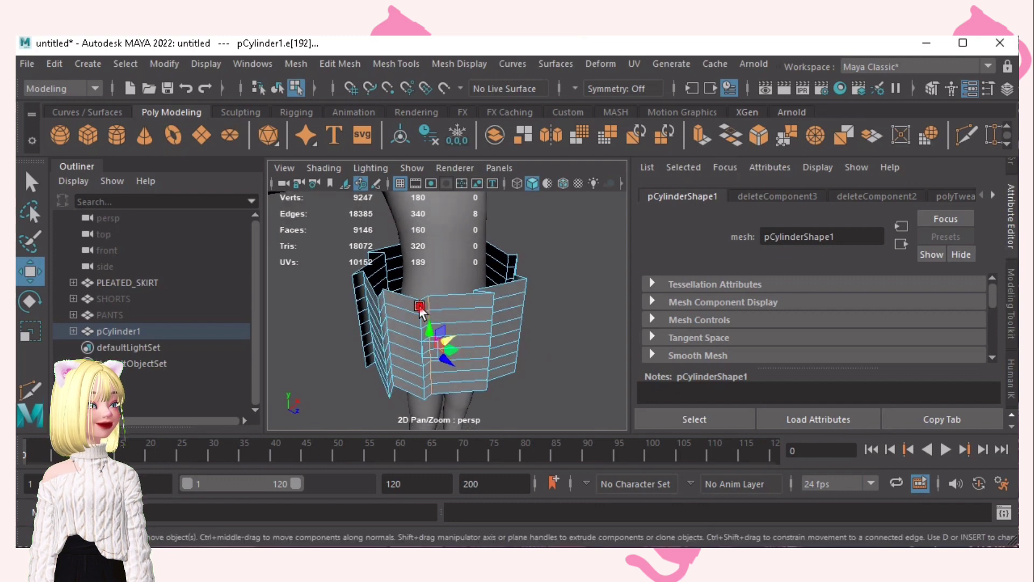
{"action": "left_click_drag", "start_coordinate": [447, 370], "coordinate": [451, 375]}
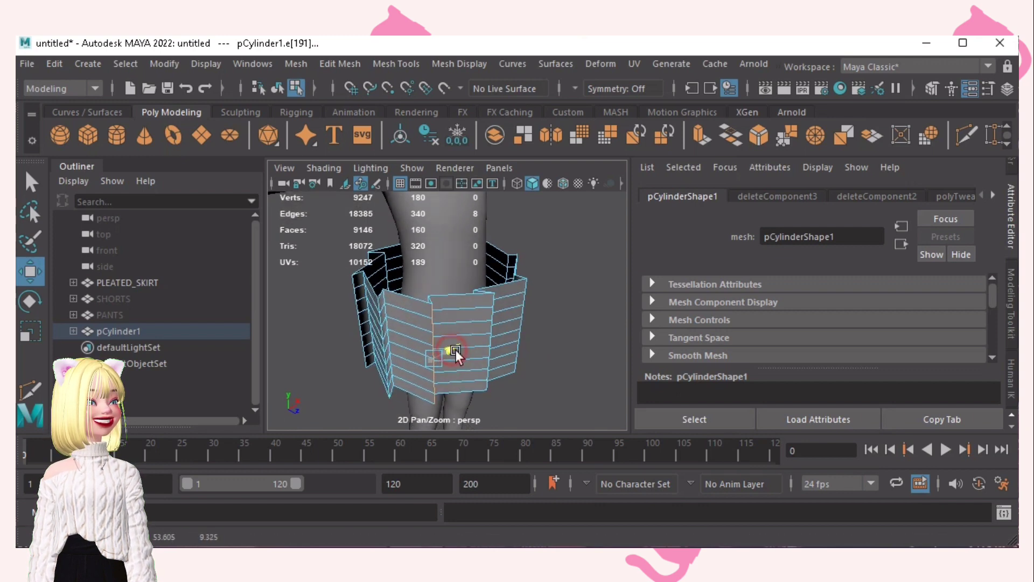
- Select the top ring of vertices and scale it inward with Soft Select so the skirt narrows to the waist and flares below
{"action": "left_click_drag", "start_coordinate": [595, 357], "coordinate": [546, 322], "text": "alt"}
{"action": "right_click_drag", "start_coordinate": [547, 312], "coordinate": [420, 294], "text": "alt"}
{"action": "left_click_drag", "start_coordinate": [480, 297], "coordinate": [462, 326], "text": "alt"}
{"action": "scroll", "coordinate": [466, 261], "scroll_direction": "up", "scroll_amount": 5}
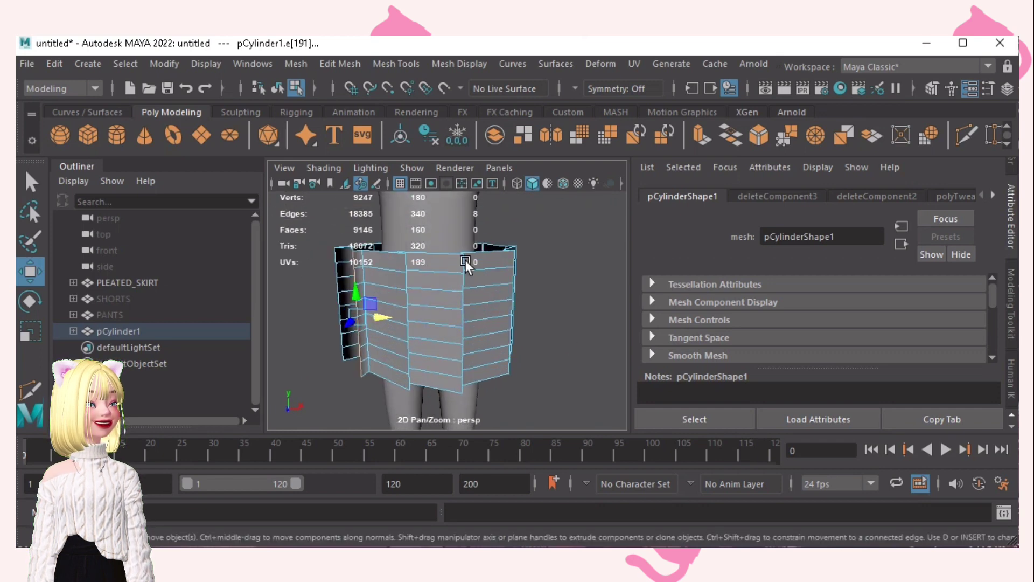
{"action": "key", "text": "F9"}
{"action": "left_click_drag", "start_coordinate": [435, 268], "coordinate": [420, 249], "text": "alt"}
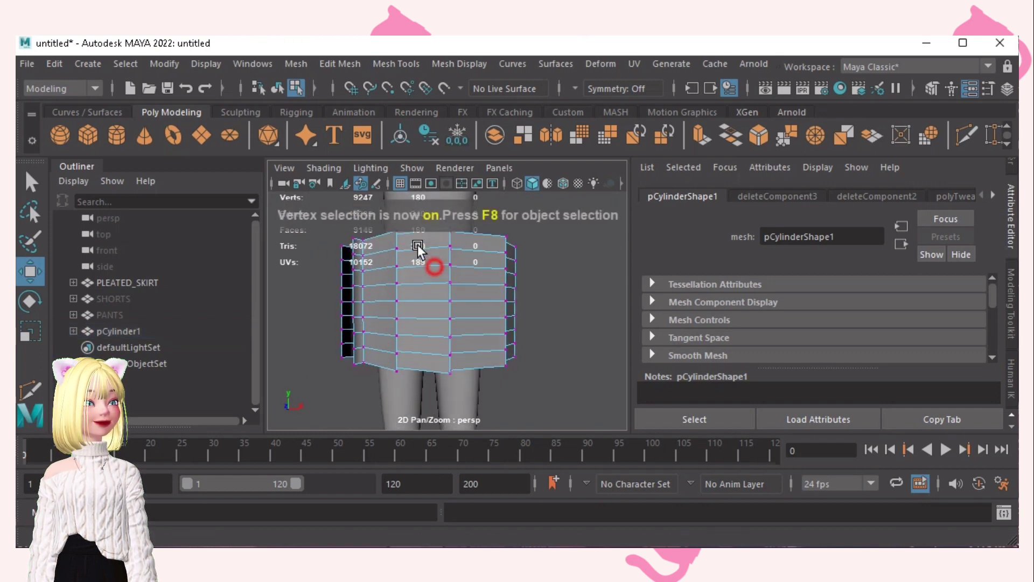
{"action": "middle_click_drag", "start_coordinate": [420, 250], "coordinate": [414, 302], "text": "alt"}
{"action": "left_click_drag", "start_coordinate": [559, 293], "coordinate": [555, 302]}
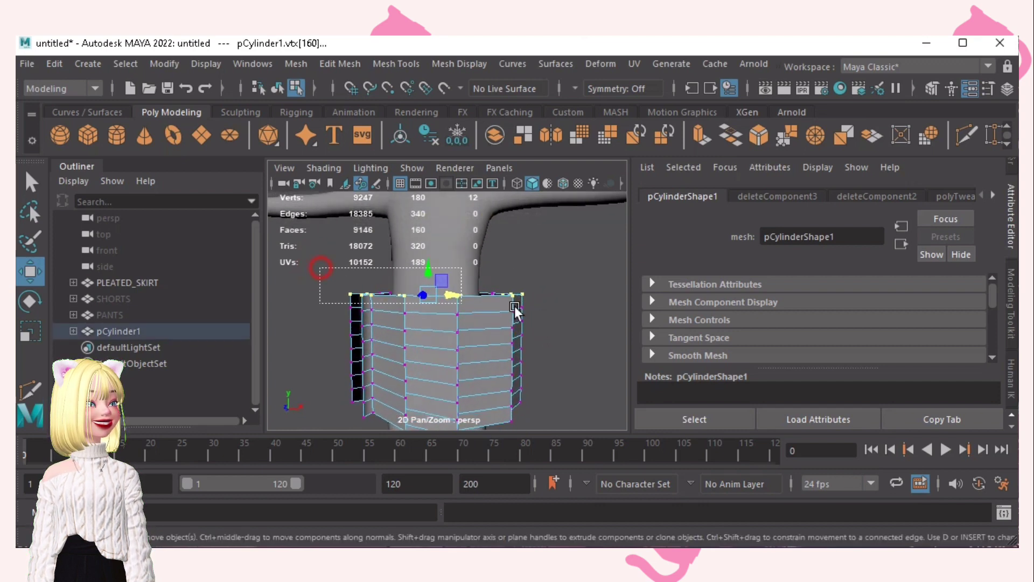
{"action": "key", "text": "b"}
{"action": "key", "text": "r"}
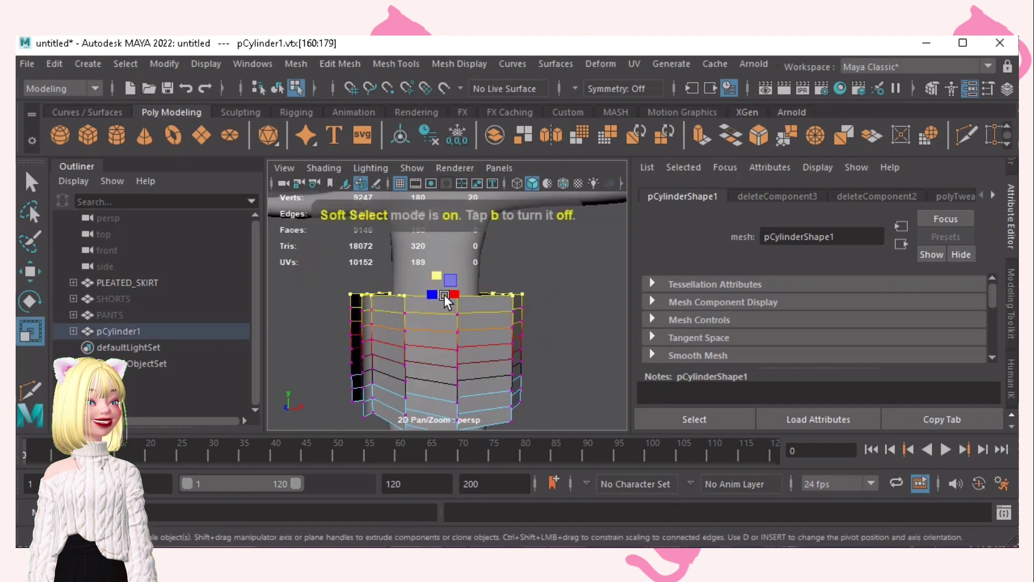
{"action": "left_click_drag", "start_coordinate": [438, 294], "coordinate": [530, 330]}
{"action": "key", "text": "ctrl+z"}
{"action": "key", "text": "b"}
{"action": "left_click_drag", "start_coordinate": [450, 298], "coordinate": [516, 329]}
{"action": "left_click_drag", "start_coordinate": [426, 303], "coordinate": [428, 306]}
- Select all of the skirt's vertices and nudge them slightly sideways to align the skirt with the body
{"action": "key", "text": "w"}
{"action": "double_click", "coordinate": [459, 345]}
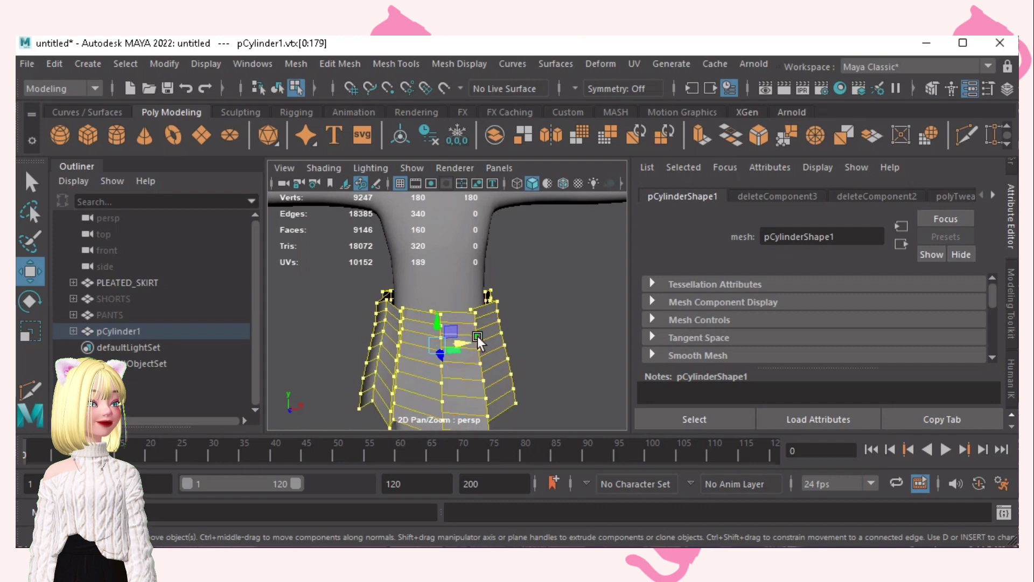
{"action": "left_click_drag", "start_coordinate": [468, 342], "coordinate": [466, 341]}
{"action": "left_click", "coordinate": [554, 322]}
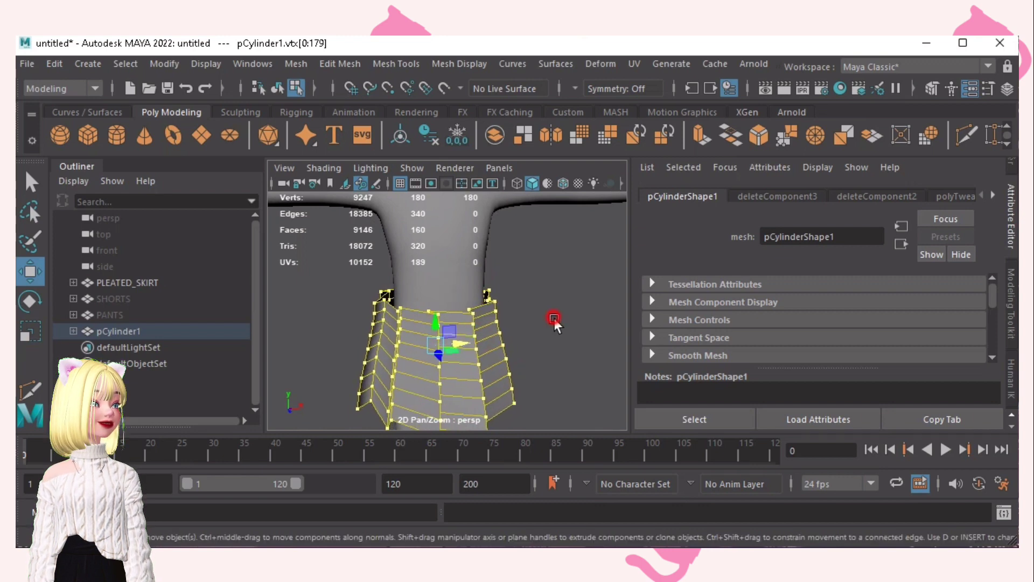
- Select the bottom ring of vertices and scale it inward with Soft Select to adjust the skirt's flare
{"action": "left_click_drag", "start_coordinate": [557, 333], "coordinate": [550, 304], "text": "alt"}
{"action": "right_click_drag", "start_coordinate": [552, 300], "coordinate": [461, 296], "text": "alt"}
{"action": "left_click_drag", "start_coordinate": [459, 295], "coordinate": [477, 336], "text": "alt"}
{"action": "middle_click_drag", "start_coordinate": [489, 316], "coordinate": [489, 286], "text": "alt"}
{"action": "right_click_drag", "start_coordinate": [490, 287], "coordinate": [324, 329], "text": "alt"}
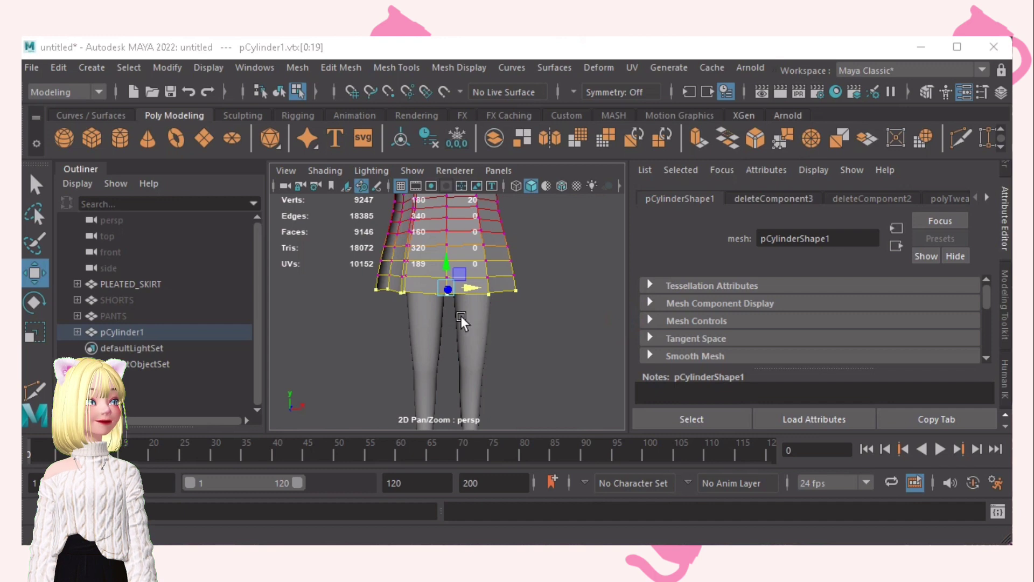
{"action": "left_click_drag", "start_coordinate": [441, 319], "coordinate": [493, 327], "text": "alt"}
{"action": "key", "text": "r"}
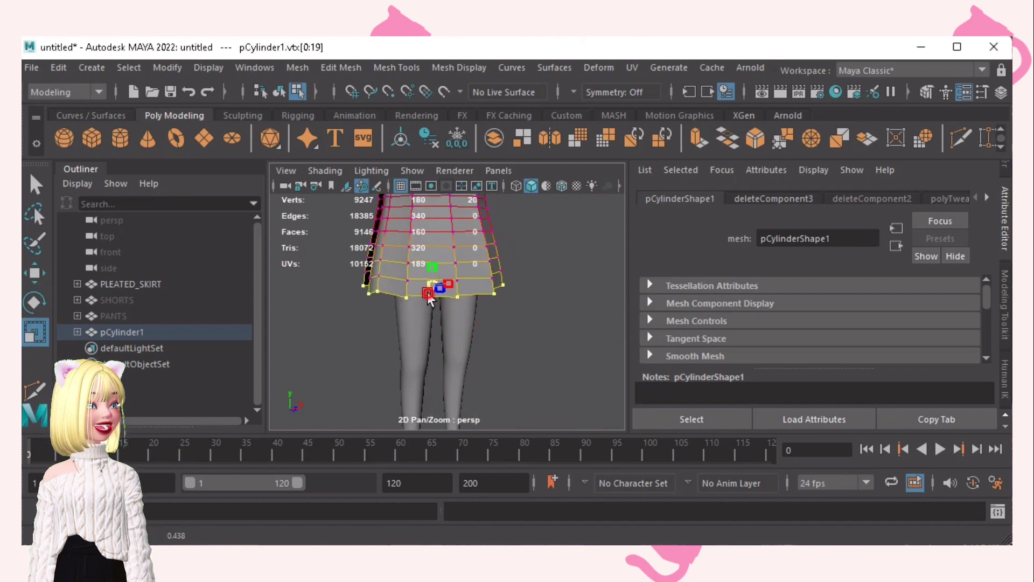
{"action": "left_click_drag", "start_coordinate": [431, 284], "coordinate": [417, 290]}
{"action": "right_click_drag", "start_coordinate": [490, 314], "coordinate": [410, 295], "text": "alt"}
- Select the skirt's top ring of vertices and scale it inward with Soft Select to tighten the waist
{"action": "left_click_drag", "start_coordinate": [410, 296], "coordinate": [412, 290], "text": "alt"}
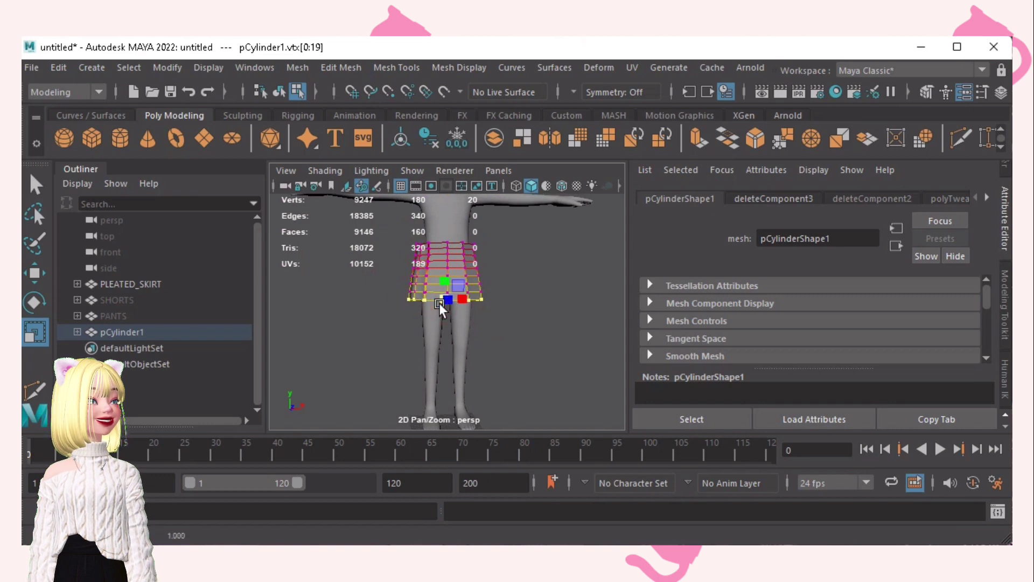
{"action": "middle_click_drag", "start_coordinate": [440, 303], "coordinate": [451, 345], "text": "alt"}
{"action": "scroll", "coordinate": [458, 315], "scroll_direction": "up", "scroll_amount": 5}
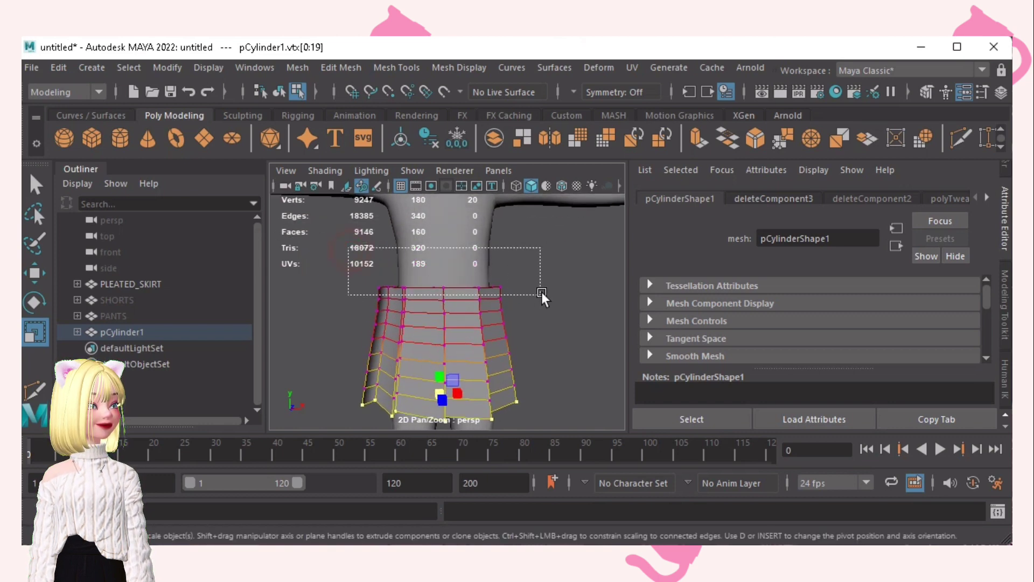
{"action": "left_click_drag", "start_coordinate": [542, 292], "coordinate": [541, 291]}
{"action": "left_click_drag", "start_coordinate": [446, 289], "coordinate": [412, 298]}
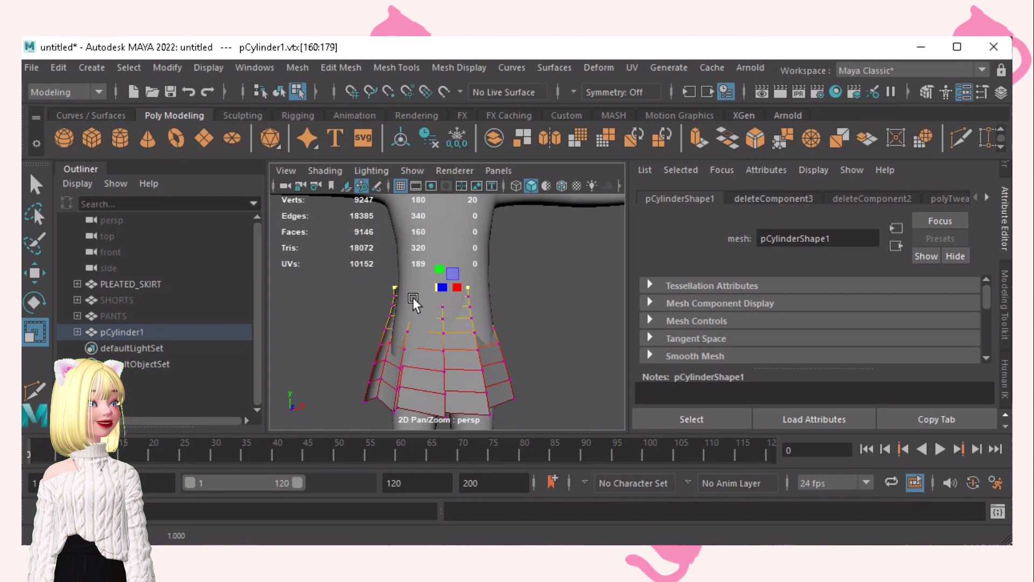
- Hide the PLEATED_SKIRT body mesh so only the skirt cylinder is shown
{"action": "left_click", "coordinate": [155, 284]}
{"action": "scroll", "coordinate": [425, 321], "scroll_direction": "down", "scroll_amount": 5}
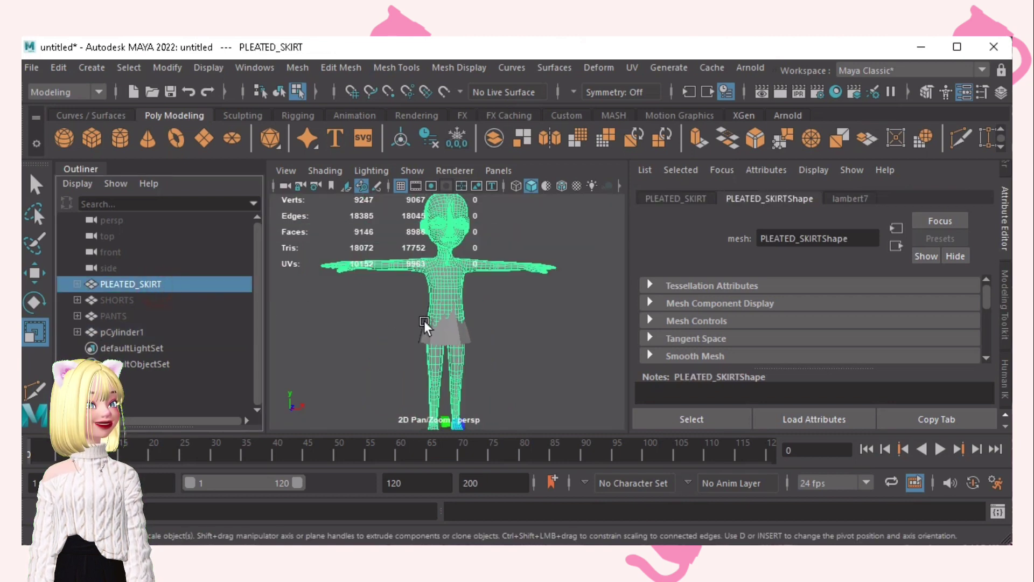
{"action": "scroll", "coordinate": [424, 322], "scroll_direction": "up", "scroll_amount": 3}
{"action": "left_click_drag", "start_coordinate": [484, 311], "coordinate": [270, 274], "text": "alt"}
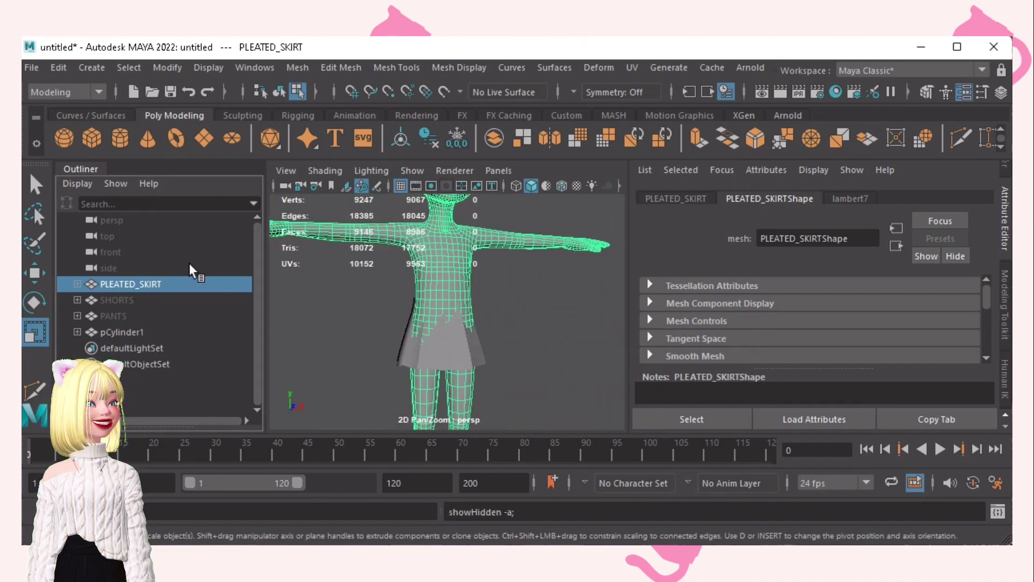
{"action": "key", "text": "ctrl+h"}
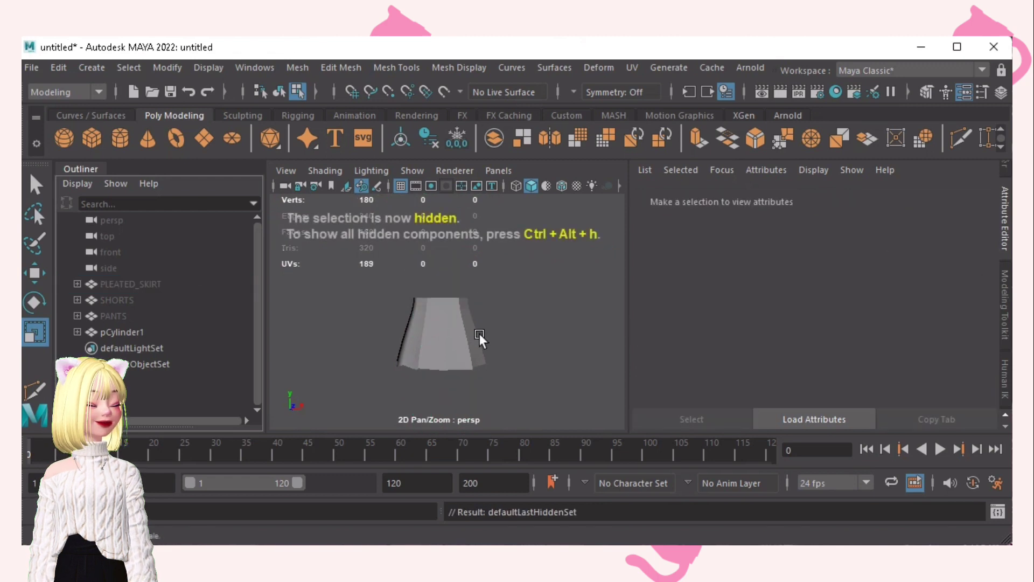
- Rescale the skirt's top ring of vertices to refine the waist opening and clear the selection
{"action": "left_click", "coordinate": [466, 334]}
{"action": "scroll", "coordinate": [444, 324], "scroll_direction": "up", "scroll_amount": 3}
{"action": "left_click_drag", "start_coordinate": [509, 350], "coordinate": [438, 286], "text": "alt"}
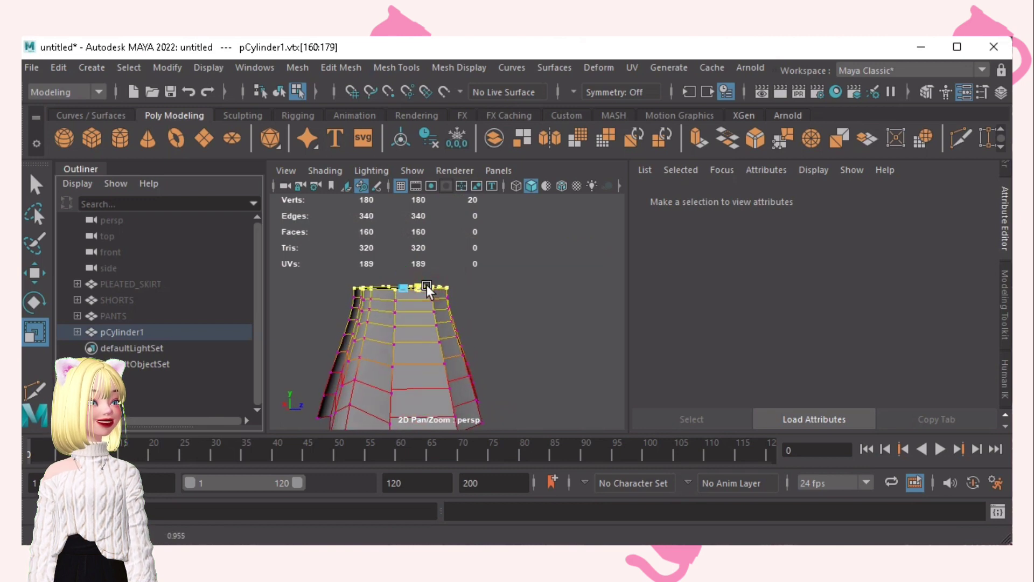
{"action": "left_click", "coordinate": [493, 293]}
{"action": "left_click_drag", "start_coordinate": [515, 303], "coordinate": [324, 294], "text": "alt"}
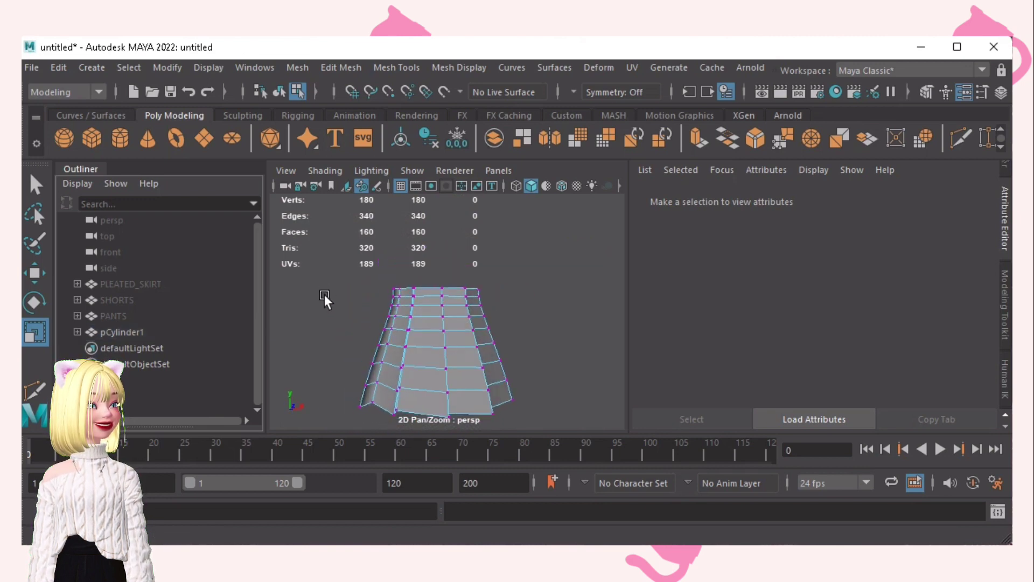
- Try to insert an extra vertical edge loop in a pleat with the Multi-Cut tool and undo it
{"action": "right_click_drag", "start_coordinate": [445, 312], "coordinate": [488, 317], "text": "alt"}
{"action": "left_click_drag", "start_coordinate": [488, 317], "coordinate": [406, 253], "text": "alt"}
{"action": "key", "text": "q"}
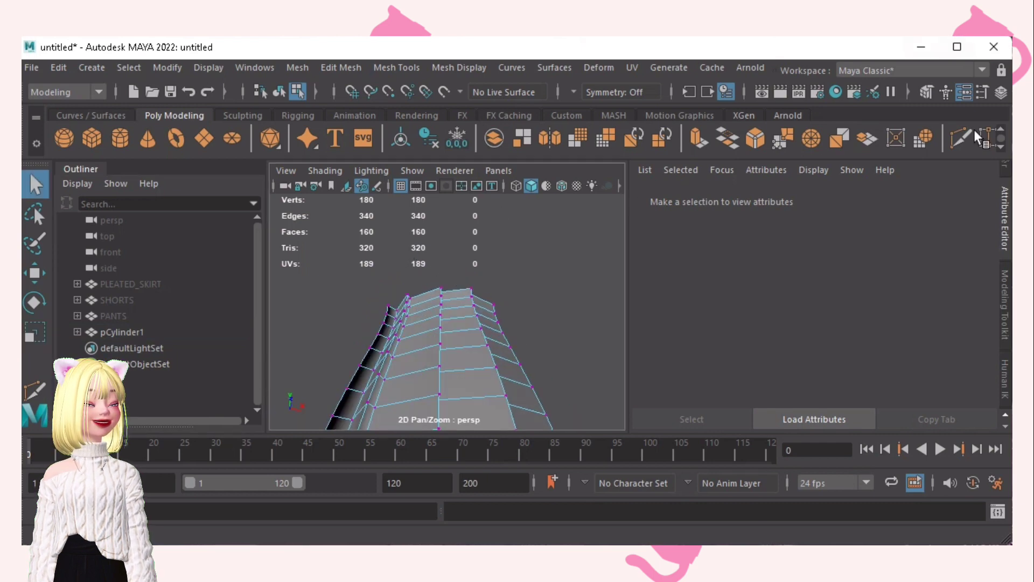
{"action": "left_click", "coordinate": [961, 137]}
{"action": "mouse_move", "coordinate": [440, 323]}
{"action": "left_mouse_down", "text": "alt"}
{"action": "mouse_move", "coordinate": [466, 364]}
{"action": "mouse_move", "coordinate": [452, 297]}
{"action": "mouse_move", "coordinate": [397, 346]}
{"action": "mouse_move", "coordinate": [429, 293]}
{"action": "mouse_move", "coordinate": [430, 329]}
{"action": "left_mouse_up", "text": "alt"}
{"action": "middle_click_drag", "start_coordinate": [431, 329], "coordinate": [410, 286], "text": "alt"}
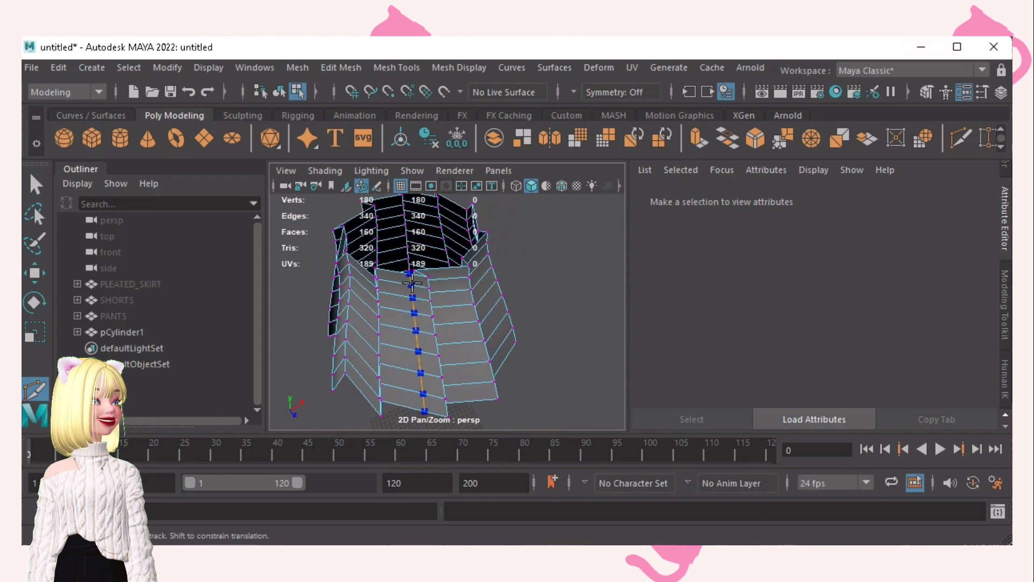
{"action": "left_click_drag", "start_coordinate": [474, 294], "coordinate": [410, 281], "text": "alt"}
{"action": "left_click", "coordinate": [414, 254], "text": "ctrl"}
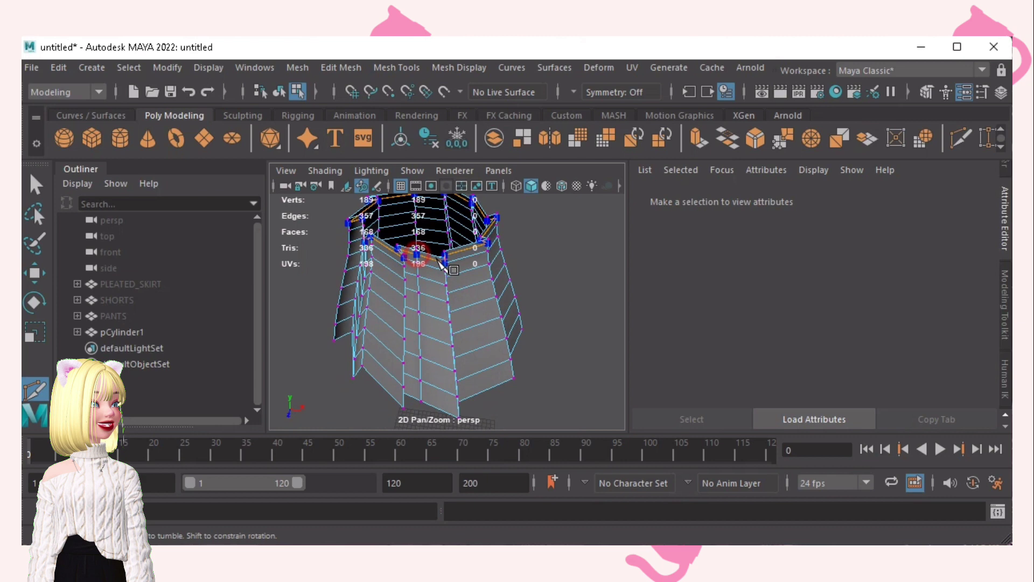
{"action": "left_click_drag", "start_coordinate": [477, 275], "coordinate": [506, 316], "text": "alt"}
{"action": "key", "text": "ctrl+z"}
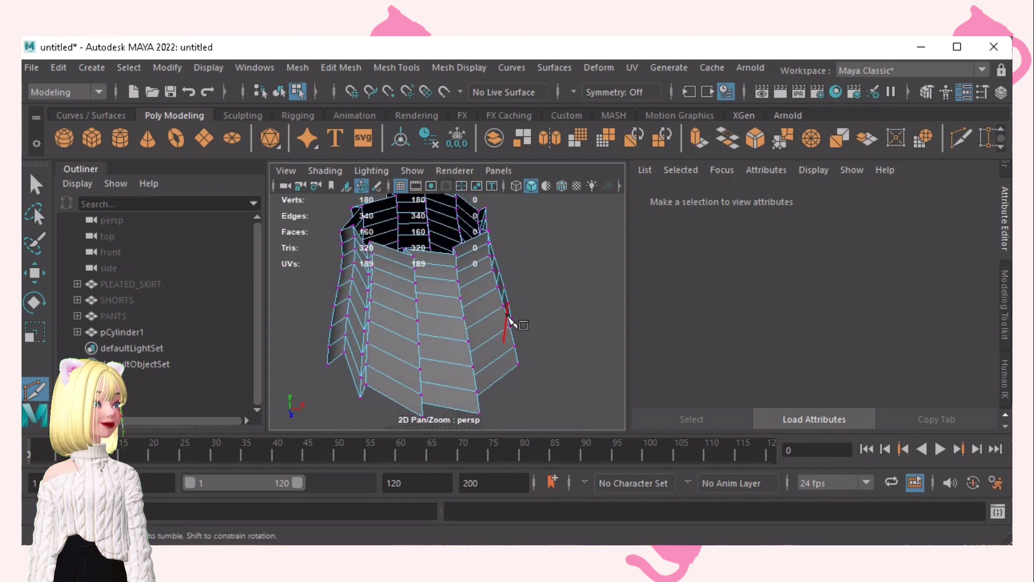
- Select the vertical edge loops along the pleat folds all around the skirt
{"action": "key", "text": "q"}
{"action": "left_click_drag", "start_coordinate": [408, 307], "coordinate": [487, 268], "text": "alt"}
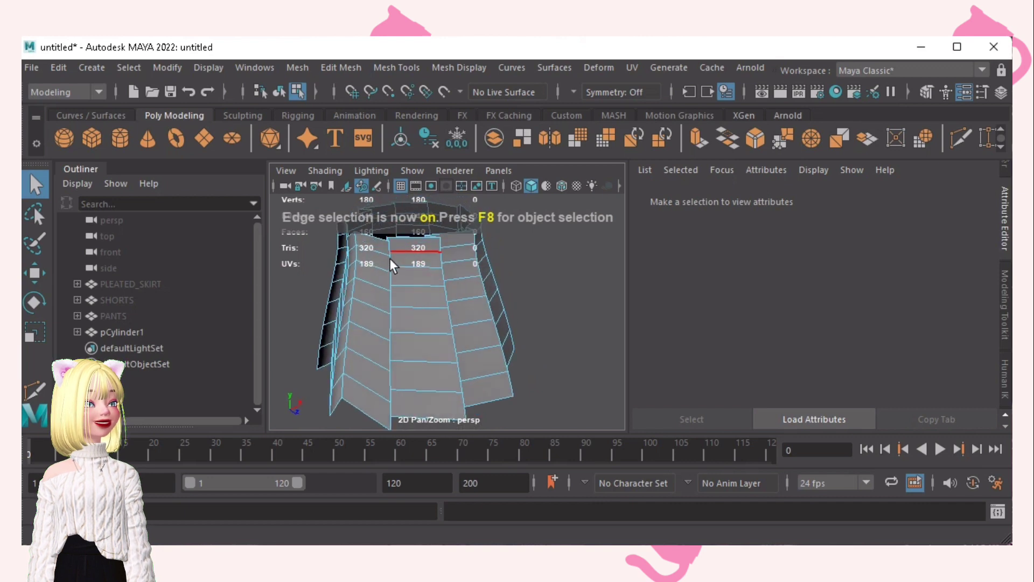
{"action": "left_click", "coordinate": [389, 262]}
{"action": "left_click", "coordinate": [442, 260], "text": "shift"}
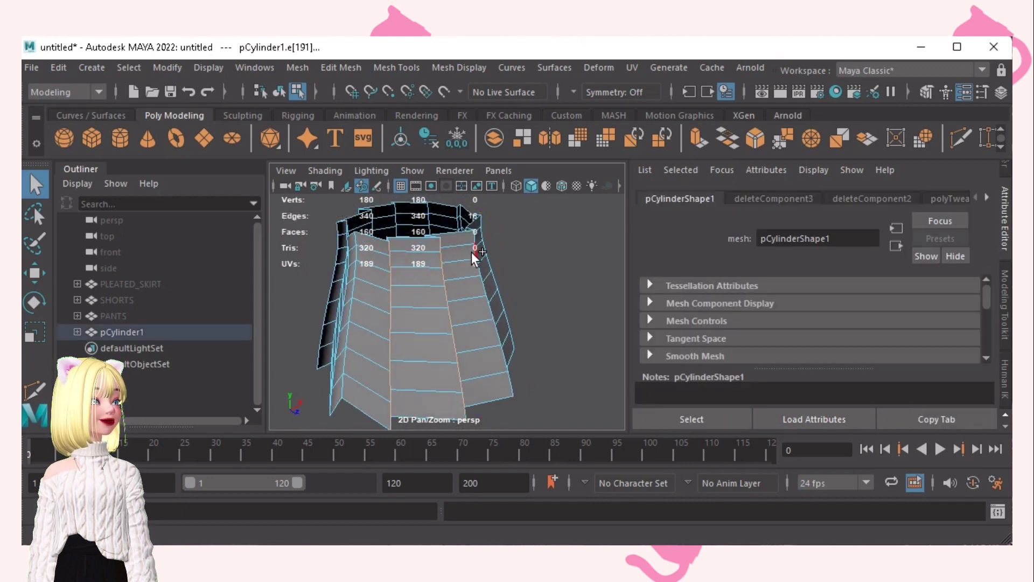
{"action": "left_click_drag", "start_coordinate": [474, 256], "coordinate": [513, 264], "text": "alt"}
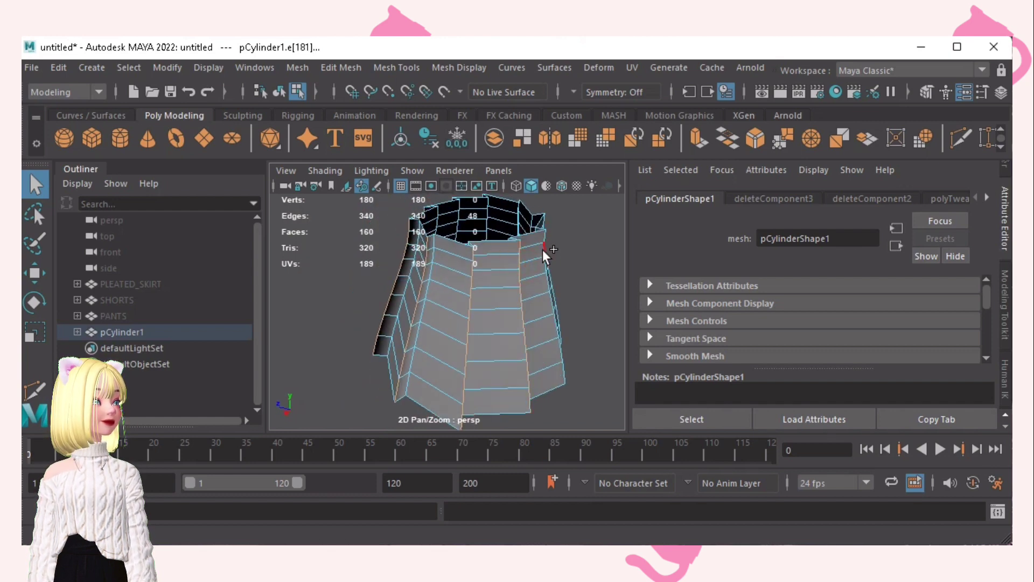
{"action": "left_click_drag", "start_coordinate": [567, 259], "coordinate": [415, 235], "text": "alt"}
{"action": "double_click", "coordinate": [516, 249], "text": "shift"}
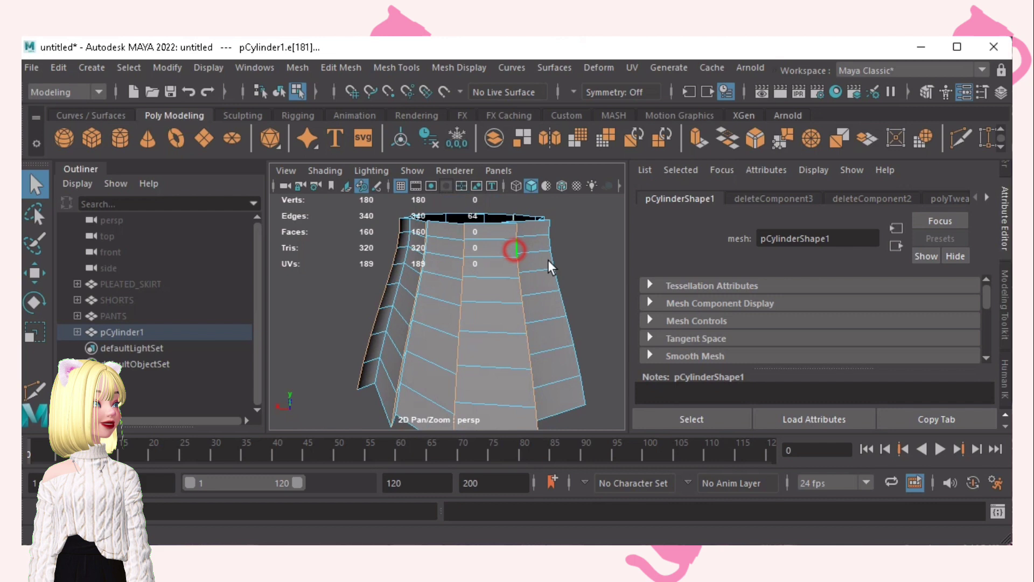
{"action": "left_click_drag", "start_coordinate": [554, 271], "coordinate": [435, 286], "text": "alt"}
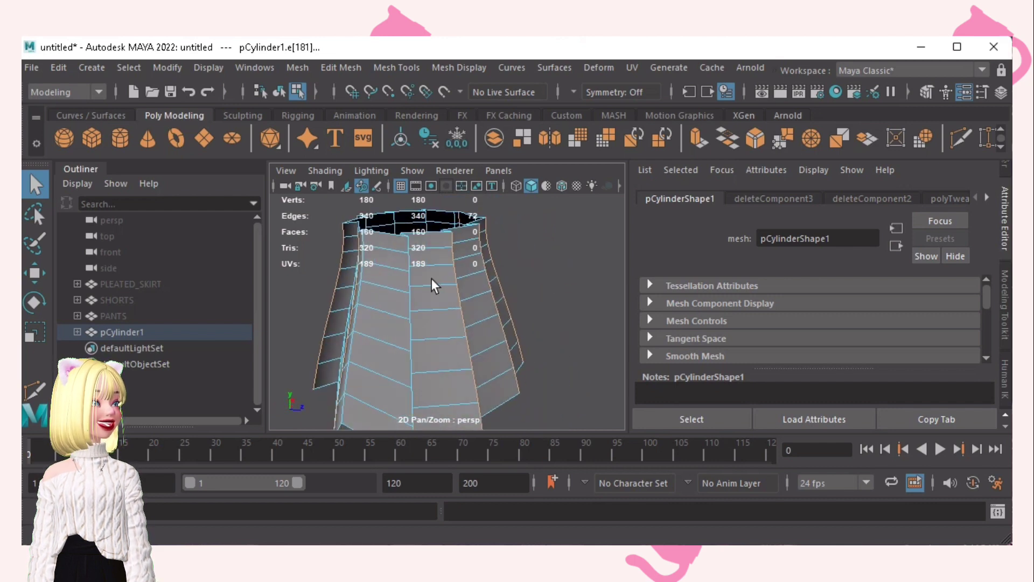
- Crease the selected pleat fold edges with the Crease Tool
{"action": "left_click", "coordinate": [397, 67]}
{"action": "left_click", "coordinate": [441, 155]}
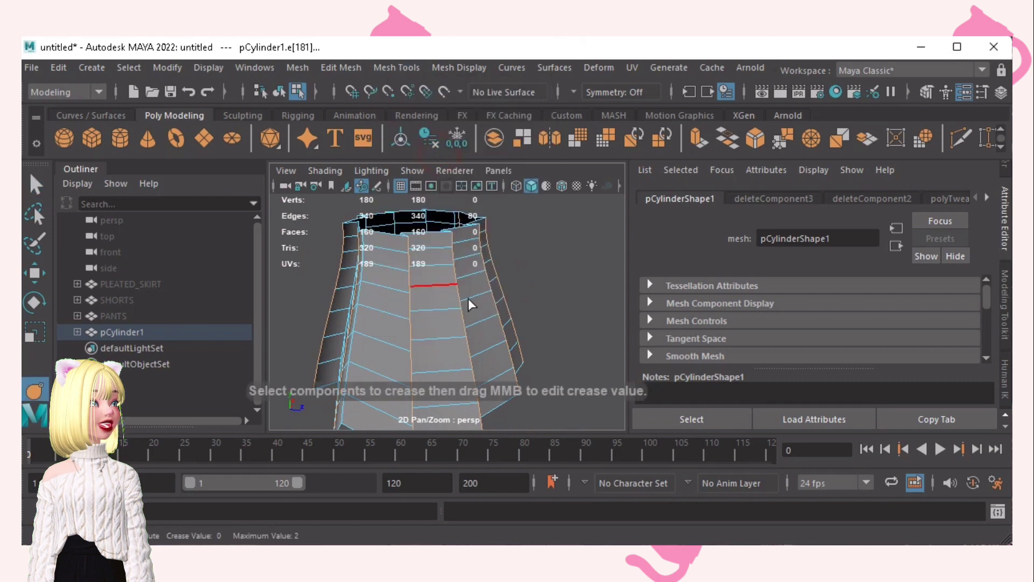
{"action": "middle_click_drag", "start_coordinate": [469, 305], "coordinate": [591, 323]}
{"action": "scroll", "coordinate": [538, 318], "scroll_direction": "down", "scroll_amount": 4}
{"action": "left_click_drag", "start_coordinate": [494, 311], "coordinate": [518, 280], "text": "alt"}
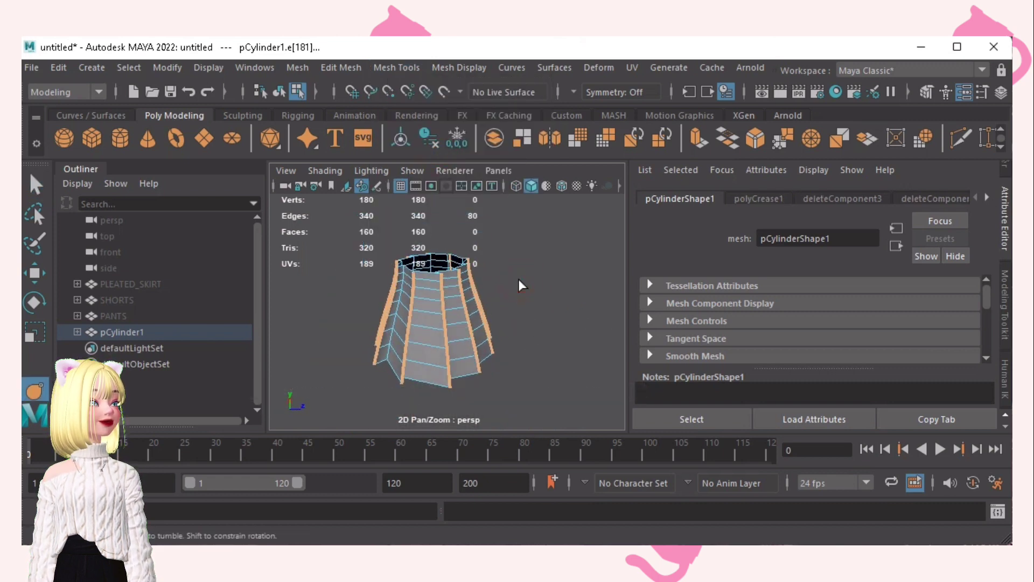
- Smooth all of the skirt's faces with 1 division and return to object mode
{"action": "key", "text": "F11"}
{"action": "key", "text": "q"}
{"action": "double_click", "coordinate": [435, 320]}
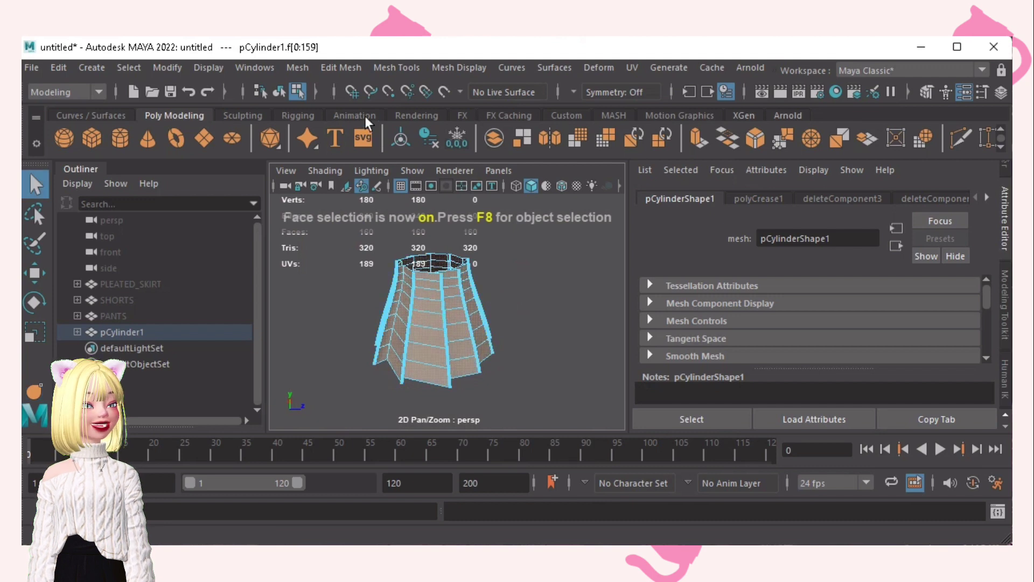
{"action": "left_click", "coordinate": [305, 74]}
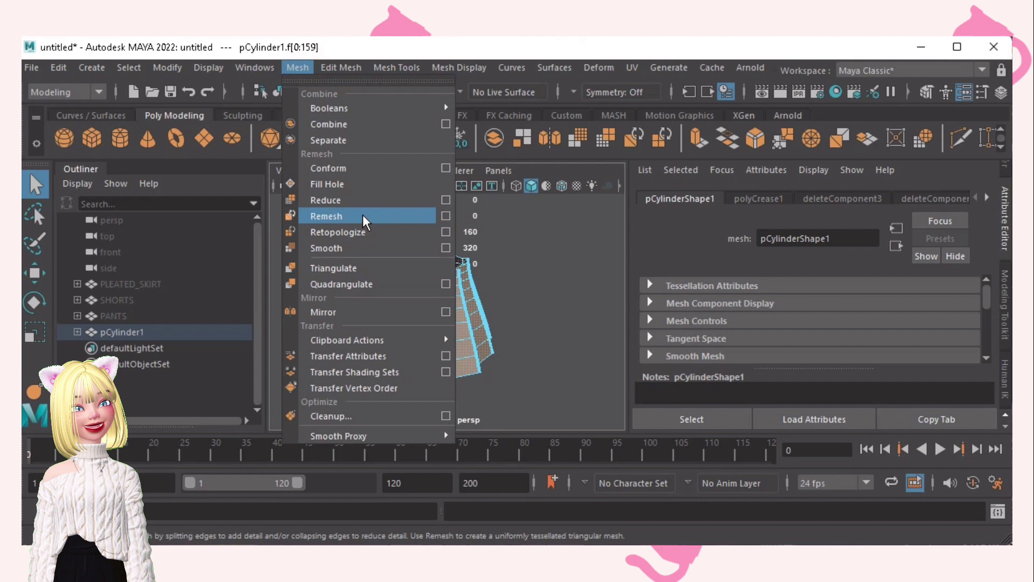
{"action": "left_click", "coordinate": [359, 253]}
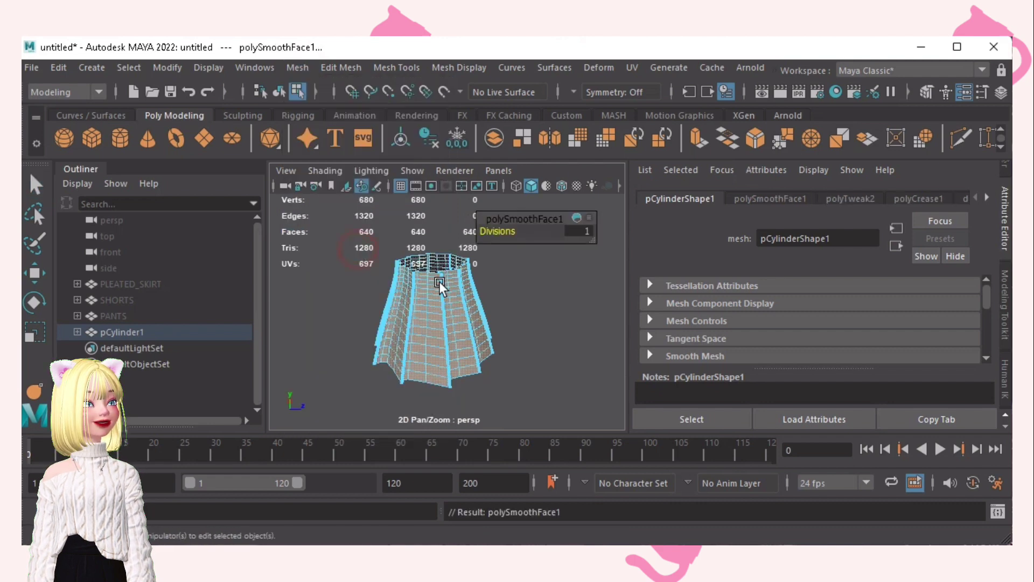
{"action": "left_click", "coordinate": [536, 307]}
{"action": "right_click", "coordinate": [549, 259]}
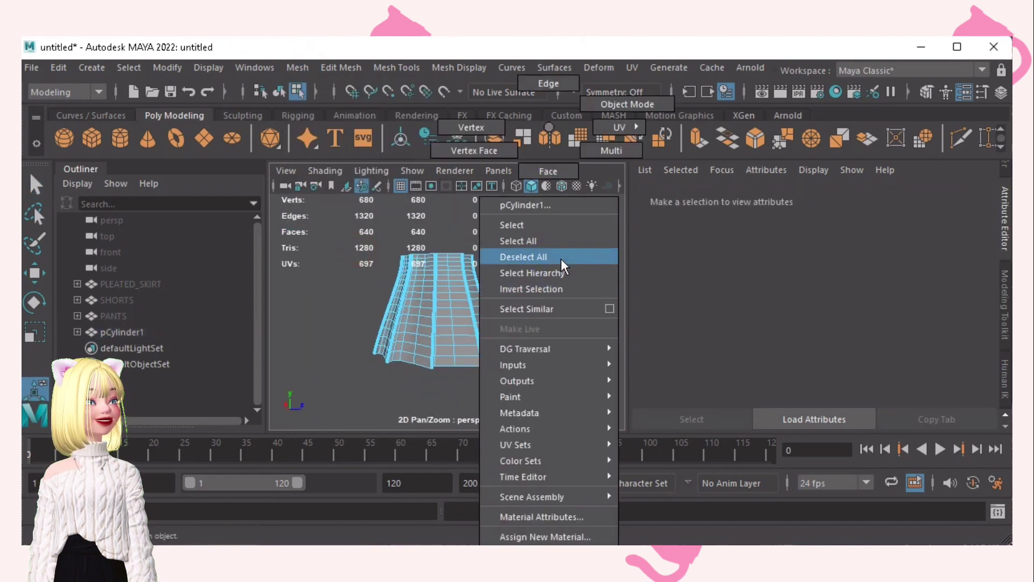
{"action": "left_click", "coordinate": [560, 257]}
- Select the middle vertical edge loop of one pleat panel and move it to deepen the fold
{"action": "left_click_drag", "start_coordinate": [545, 272], "coordinate": [579, 301], "text": "alt"}
{"action": "right_click_drag", "start_coordinate": [580, 301], "coordinate": [510, 302], "text": "alt"}
{"action": "mouse_move", "coordinate": [510, 302]}
{"action": "left_mouse_down", "text": "alt"}
{"action": "mouse_move", "coordinate": [508, 256]}
{"action": "mouse_move", "coordinate": [507, 285]}
{"action": "left_mouse_up", "text": "alt"}
{"action": "middle_click_drag", "start_coordinate": [508, 285], "coordinate": [507, 301], "text": "alt"}
{"action": "mouse_move", "coordinate": [521, 299]}
{"action": "left_mouse_down", "text": "alt"}
{"action": "mouse_move", "coordinate": [513, 369]}
{"action": "mouse_move", "coordinate": [522, 315]}
{"action": "left_mouse_up", "text": "alt"}
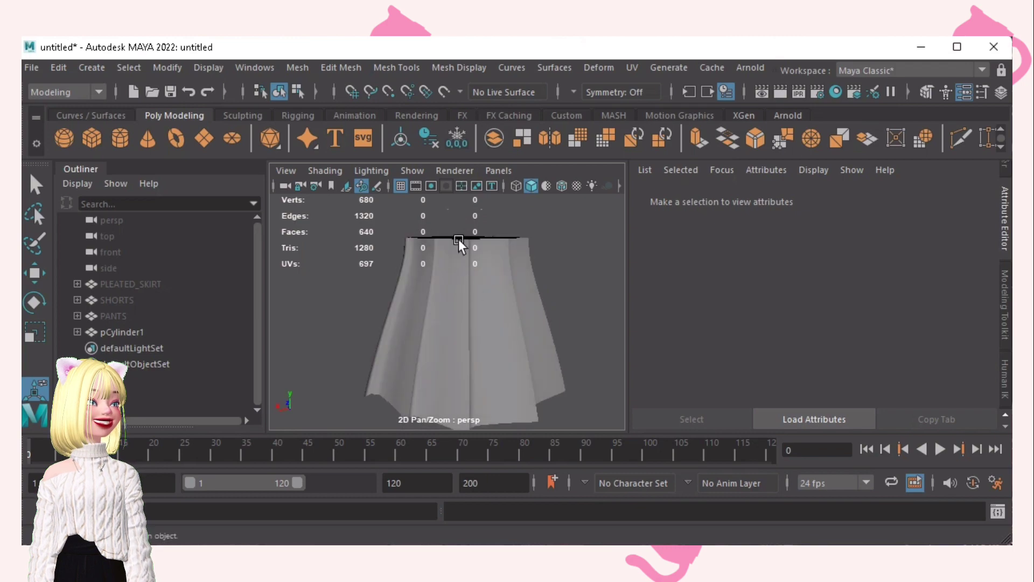
{"action": "left_click", "coordinate": [451, 290]}
{"action": "right_click_drag", "start_coordinate": [476, 287], "coordinate": [503, 317], "text": "alt"}
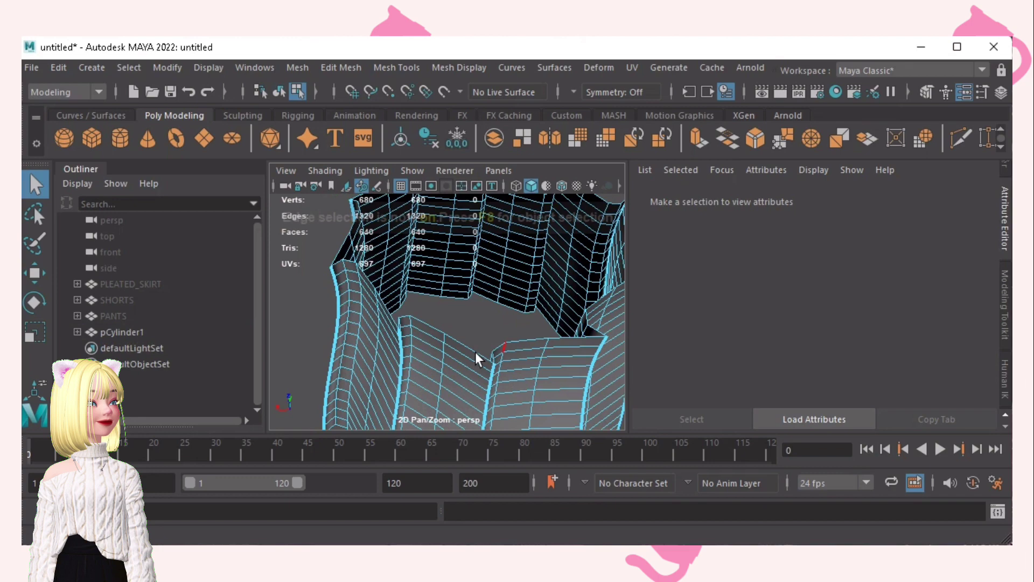
{"action": "double_click", "coordinate": [443, 349]}
{"action": "key", "text": "w"}
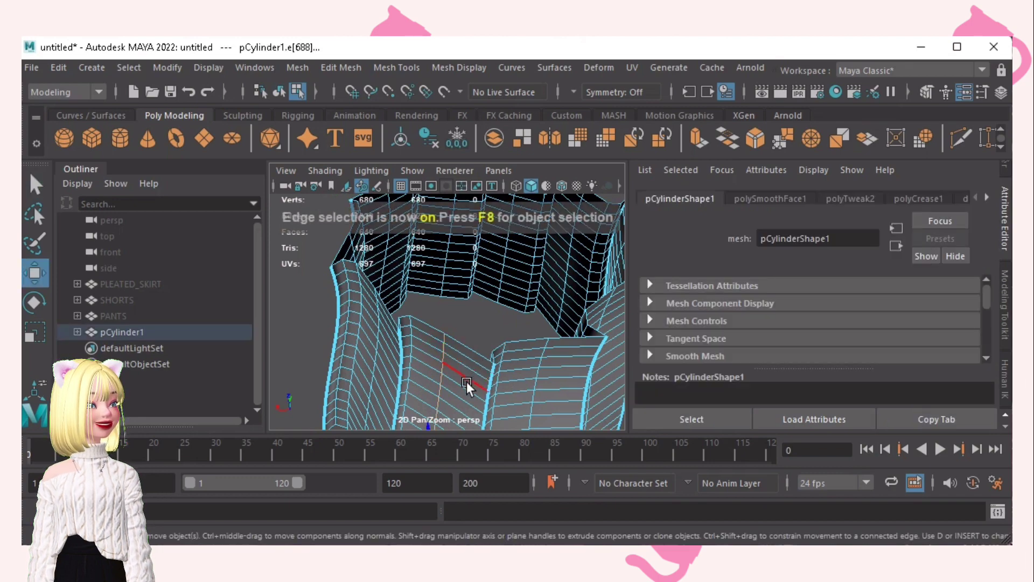
{"action": "left_click_drag", "start_coordinate": [481, 366], "coordinate": [464, 309], "text": "alt"}
{"action": "left_click_drag", "start_coordinate": [402, 356], "coordinate": [389, 360]}
{"action": "left_click_drag", "start_coordinate": [469, 362], "coordinate": [432, 348], "text": "alt"}
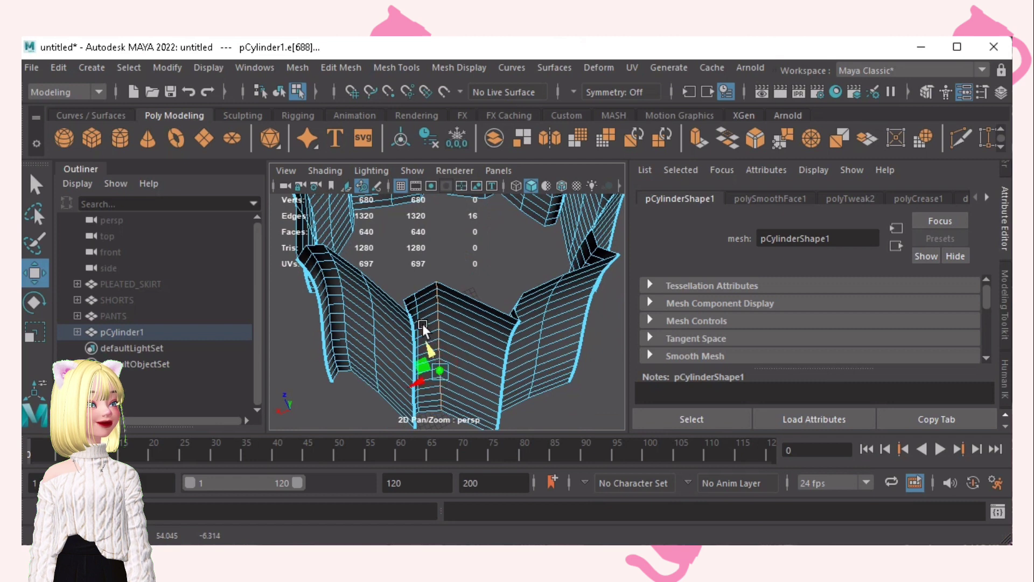
- Select and reposition the middle vertical edge loop of another pleat panel
{"action": "left_click", "coordinate": [416, 302]}
{"action": "left_click_drag", "start_coordinate": [394, 382], "coordinate": [515, 292]}
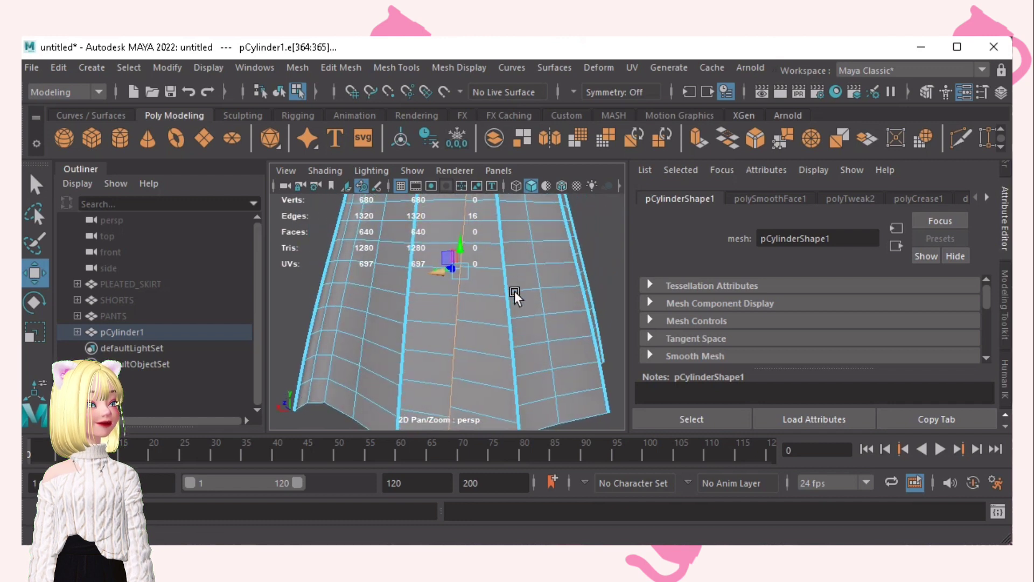
{"action": "scroll", "coordinate": [517, 298], "scroll_direction": "down", "scroll_amount": 5}
{"action": "key", "text": "e"}
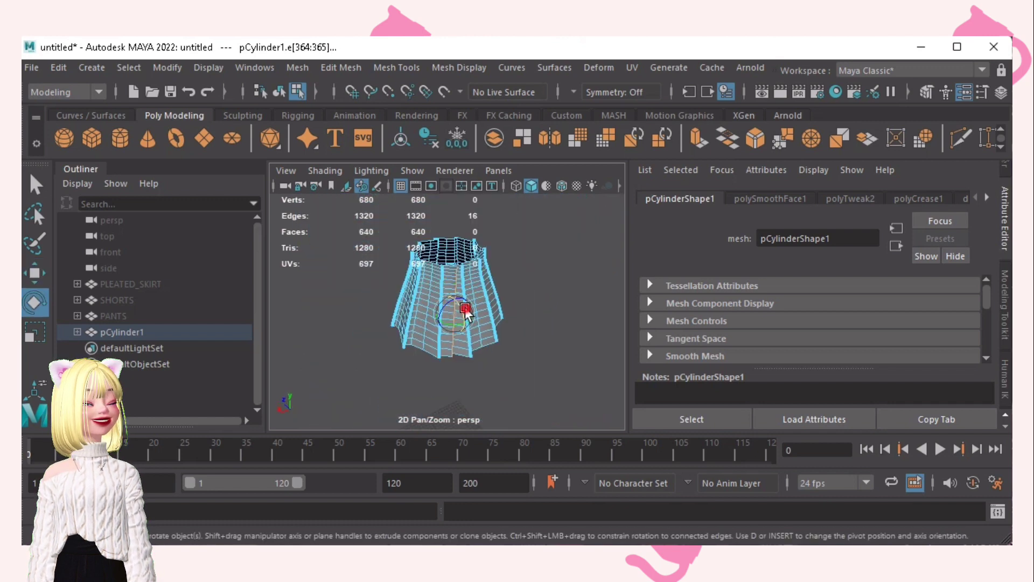
- Return to object mode and examine the shape of the smoothed pleats around the skirt
{"action": "left_click", "coordinate": [503, 361]}
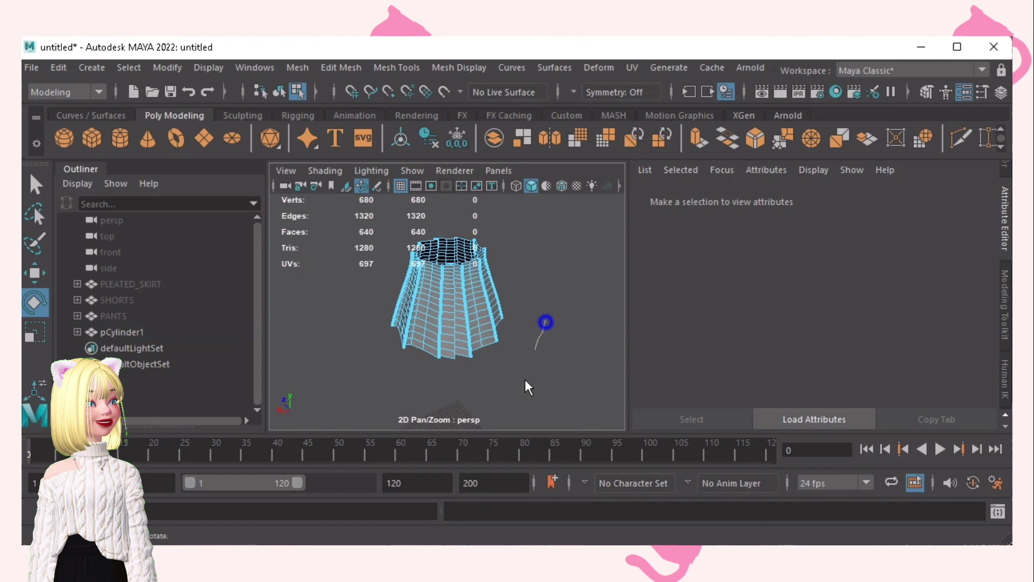
{"action": "right_click_drag", "start_coordinate": [544, 323], "coordinate": [551, 254]}
{"action": "scroll", "coordinate": [534, 323], "scroll_direction": "up", "scroll_amount": 5}
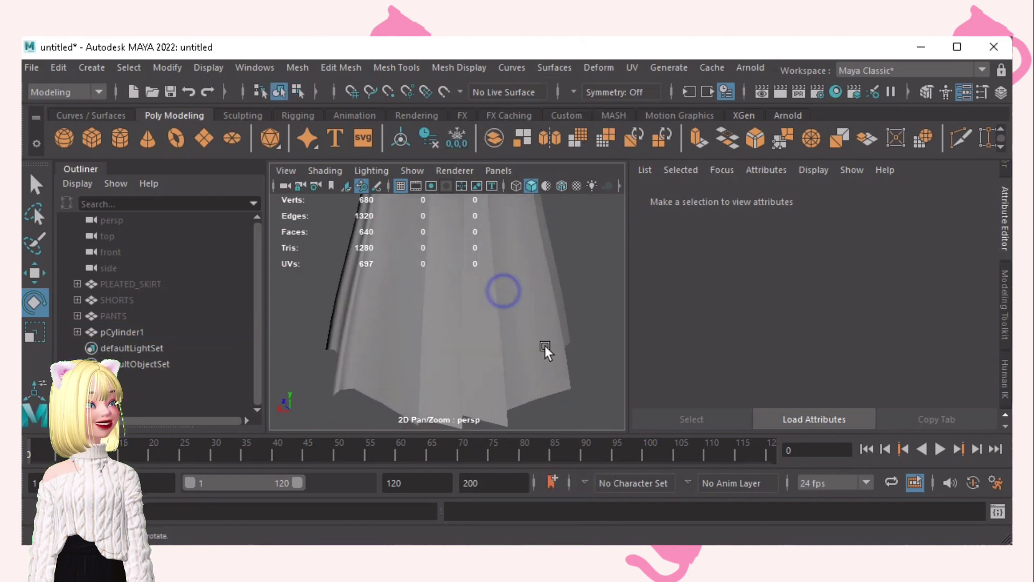
{"action": "scroll", "coordinate": [466, 353], "scroll_direction": "up", "scroll_amount": 3}
{"action": "right_click_drag", "start_coordinate": [577, 321], "coordinate": [507, 317], "text": "alt"}
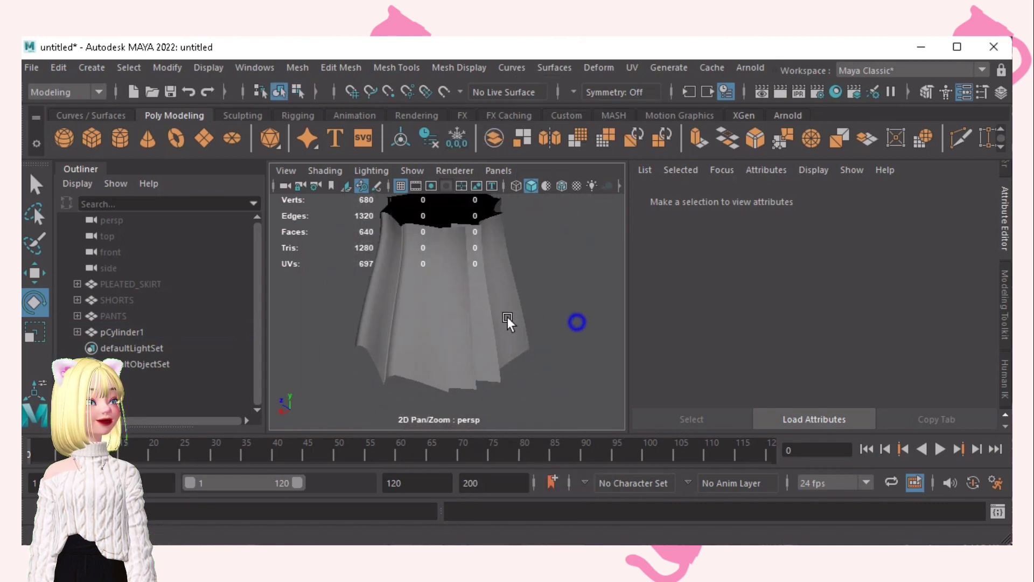
{"action": "left_click_drag", "start_coordinate": [501, 362], "coordinate": [432, 358], "text": "alt"}
{"action": "left_click_drag", "start_coordinate": [565, 313], "coordinate": [453, 283], "text": "alt"}
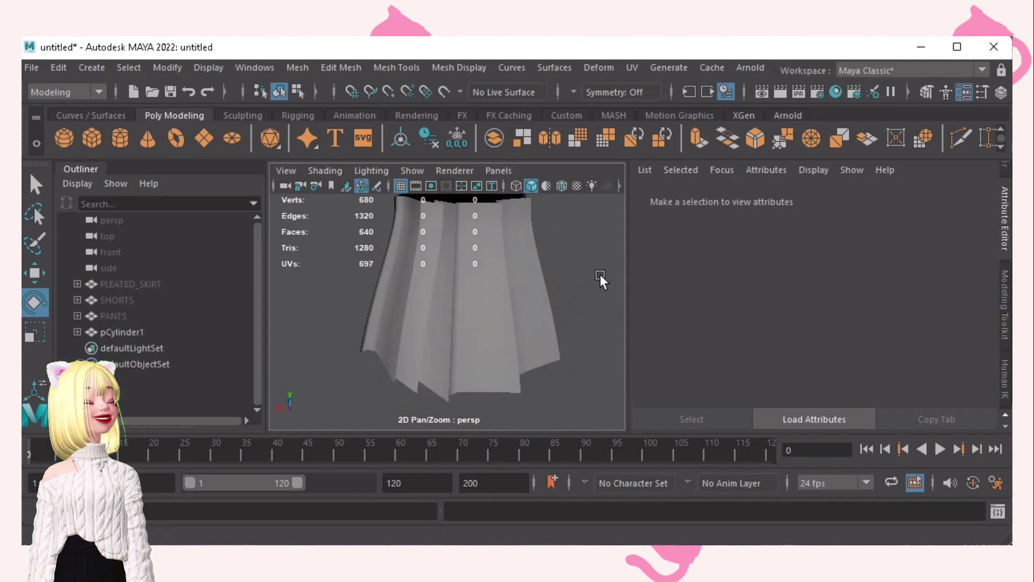
- Enter edge mode on the skirt and select the vertical edge loop beside one pleat's crease for moving
{"action": "left_click_drag", "start_coordinate": [600, 275], "coordinate": [452, 313], "text": "alt"}
{"action": "left_click", "coordinate": [502, 335]}
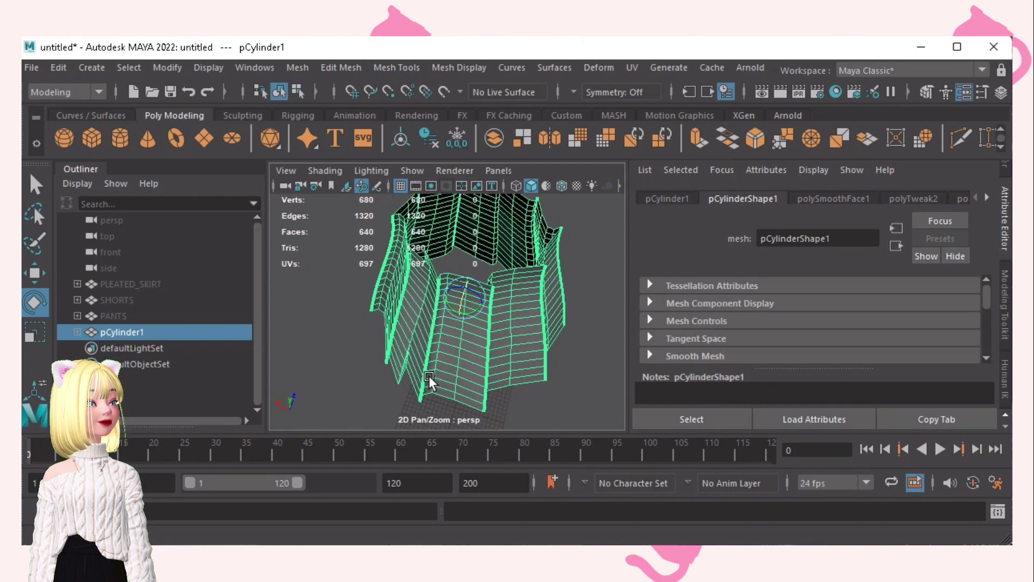
{"action": "key", "text": "F10"}
{"action": "key", "text": "q"}
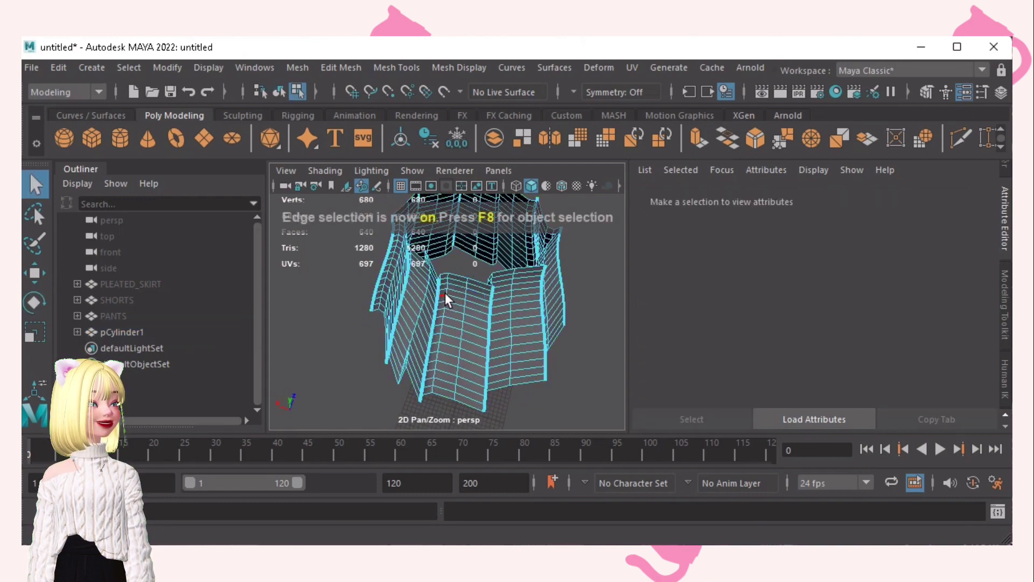
{"action": "scroll", "coordinate": [452, 303], "scroll_direction": "up", "scroll_amount": 5}
{"action": "double_click", "coordinate": [445, 279]}
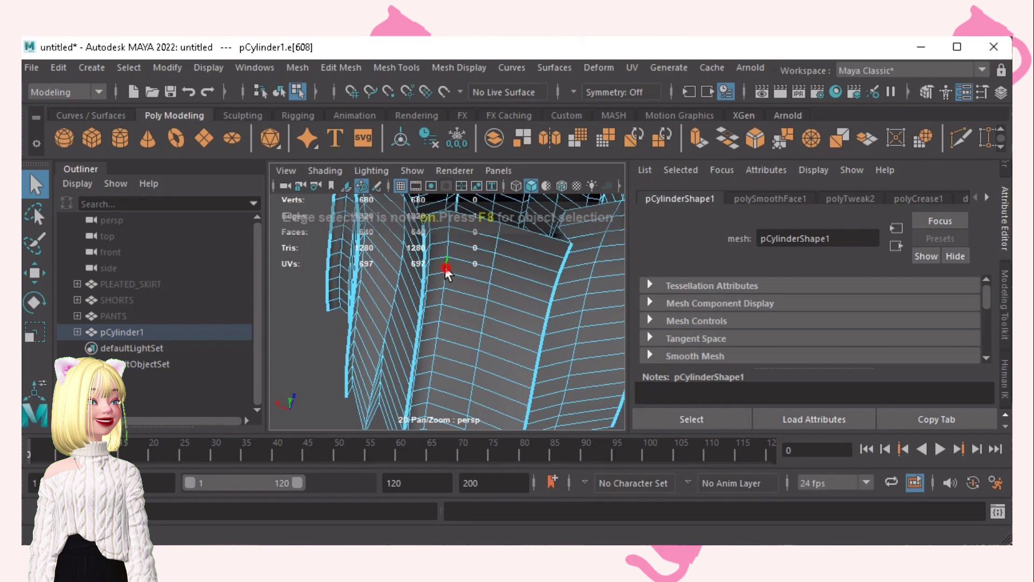
{"action": "left_click_drag", "start_coordinate": [446, 269], "coordinate": [500, 320], "text": "alt"}
{"action": "key", "text": "w"}
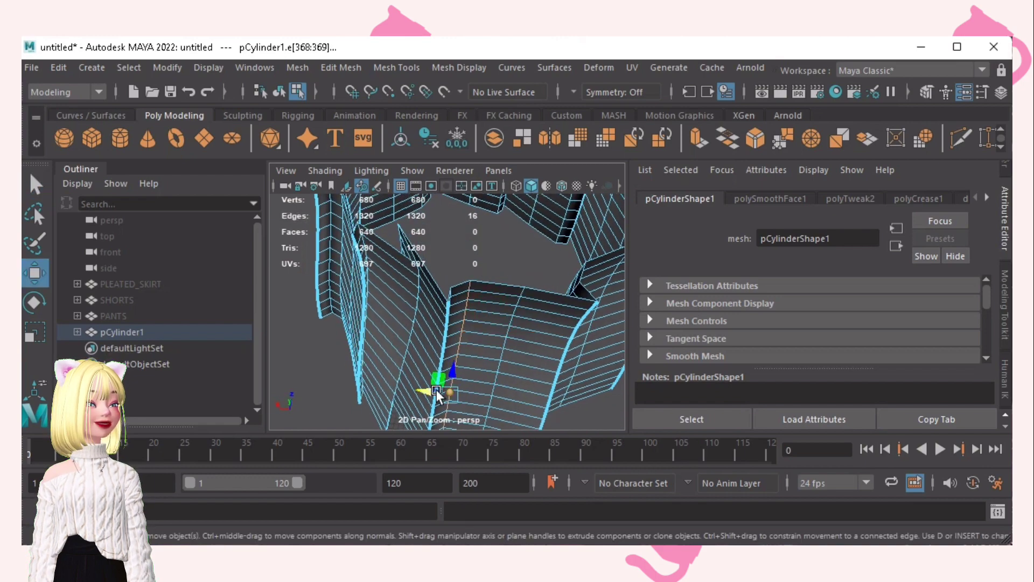
{"action": "left_click_drag", "start_coordinate": [425, 392], "coordinate": [417, 272], "text": "alt"}
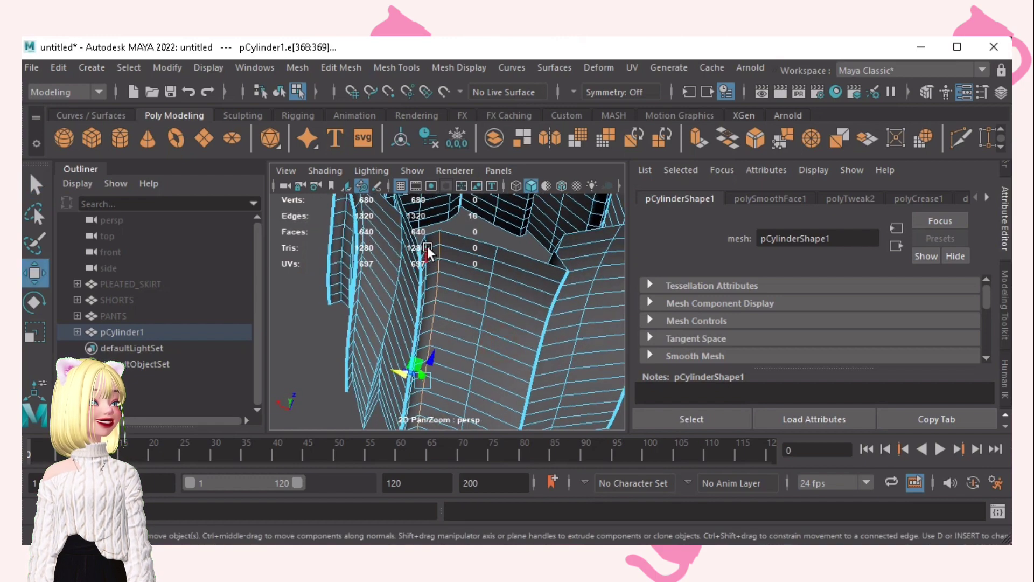
- Try to deepen the pleat by moving its inner vertical edge loop sideways, and return to object mode to inspect the fold
{"action": "double_click", "coordinate": [426, 243]}
{"action": "left_click_drag", "start_coordinate": [480, 310], "coordinate": [473, 353], "text": "alt"}
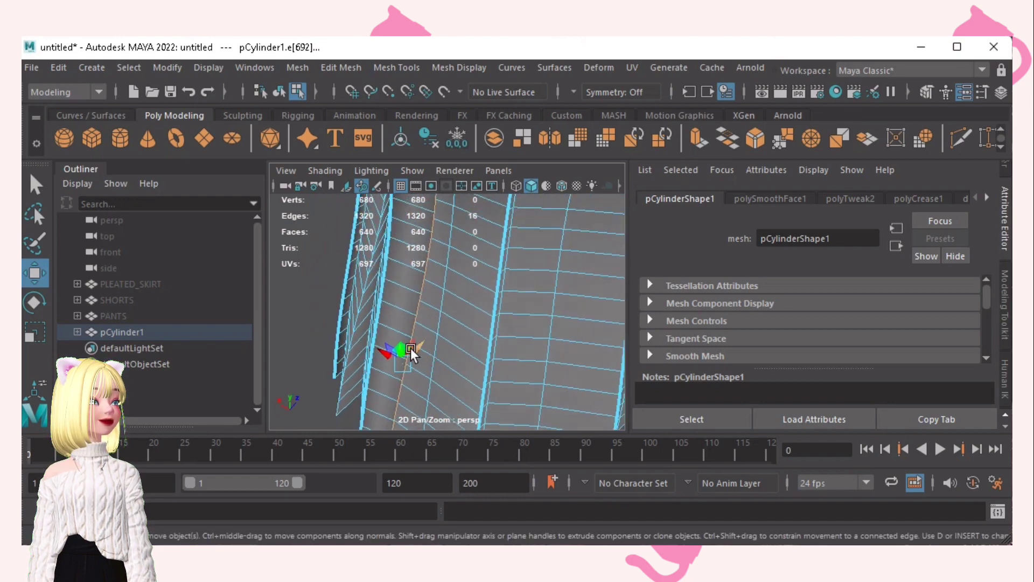
{"action": "left_click_drag", "start_coordinate": [392, 355], "coordinate": [522, 360]}
{"action": "key", "text": "e"}
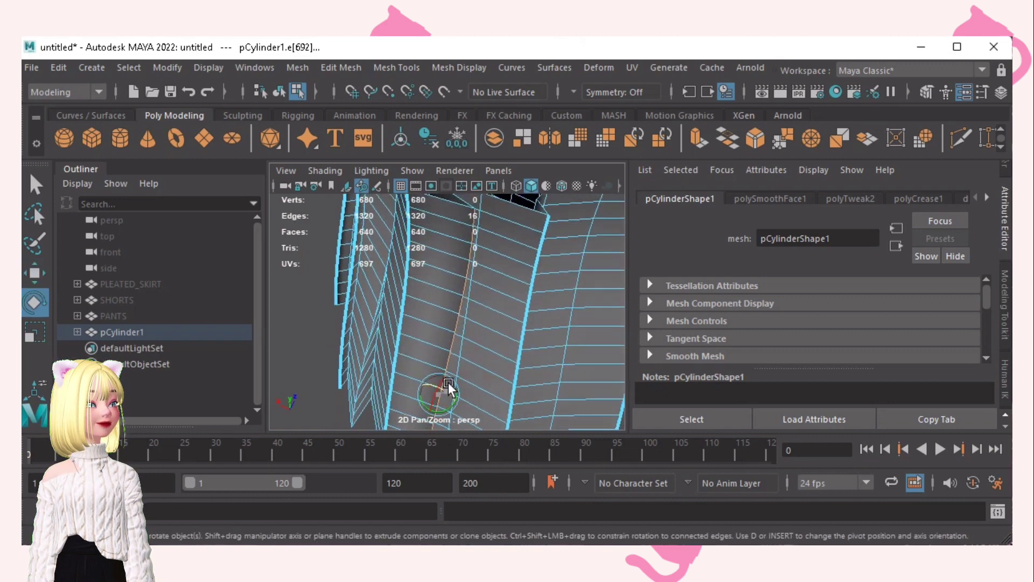
{"action": "right_click_drag", "start_coordinate": [474, 347], "coordinate": [457, 338], "text": "alt"}
{"action": "left_click_drag", "start_coordinate": [457, 338], "coordinate": [521, 308], "text": "alt"}
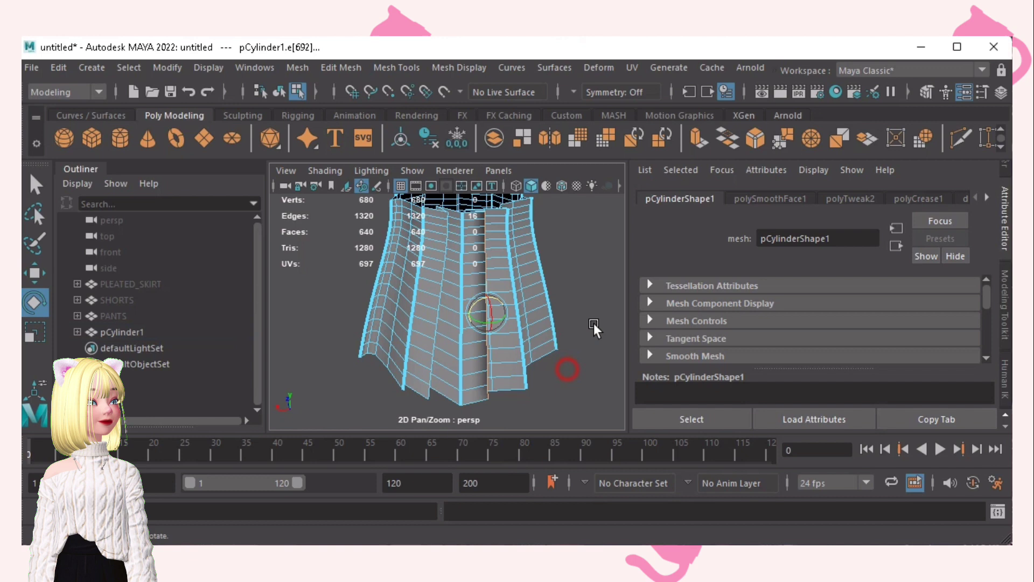
{"action": "left_click", "coordinate": [593, 324]}
{"action": "right_click_drag", "start_coordinate": [605, 307], "coordinate": [614, 256]}
{"action": "scroll", "coordinate": [571, 293], "scroll_direction": "down", "scroll_amount": 4}
{"action": "left_click_drag", "start_coordinate": [528, 324], "coordinate": [538, 290], "text": "alt"}
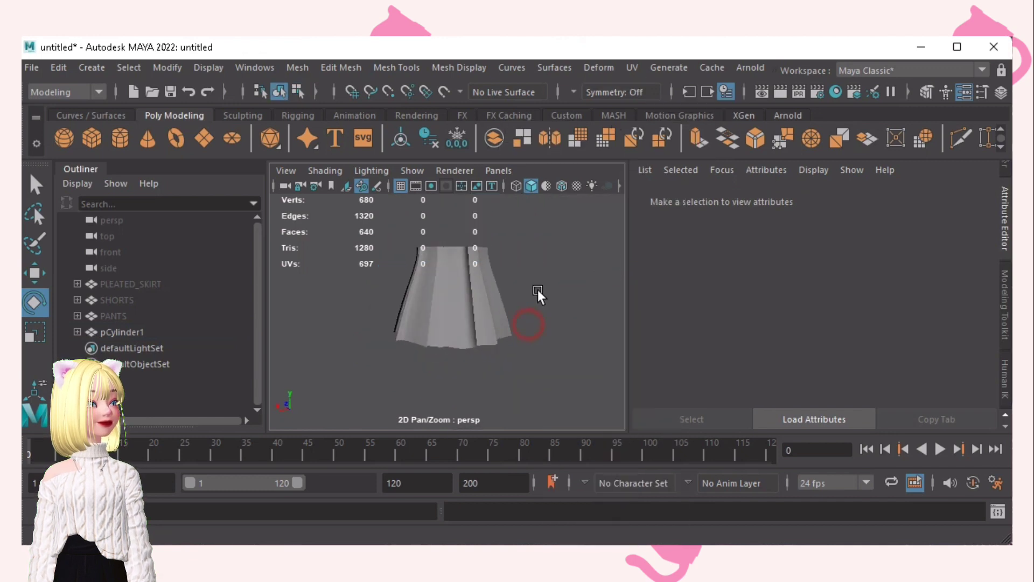
- Undo the last edge loop move and the selection changes made on the pleat
{"action": "scroll", "coordinate": [444, 357], "scroll_direction": "up", "scroll_amount": 5}
{"action": "left_click", "coordinate": [485, 360]}
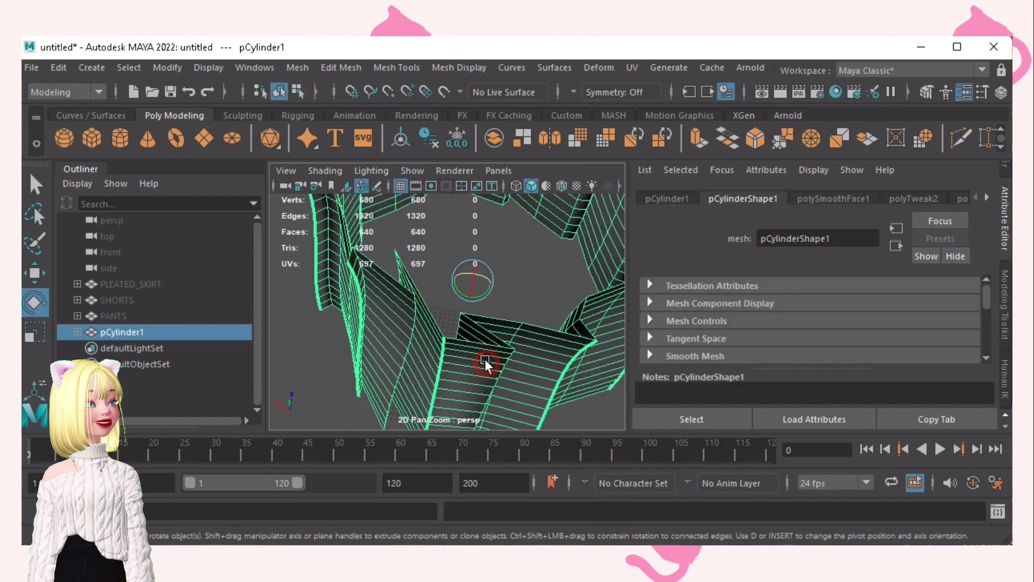
{"action": "left_click_drag", "start_coordinate": [485, 359], "coordinate": [508, 342], "text": "alt"}
{"action": "key", "text": "ctrl+z"}
{"action": "key", "text": "ctrl+z"}
{"action": "key", "text": "ctrl+z"}
{"action": "key", "text": "ctrl+z"}
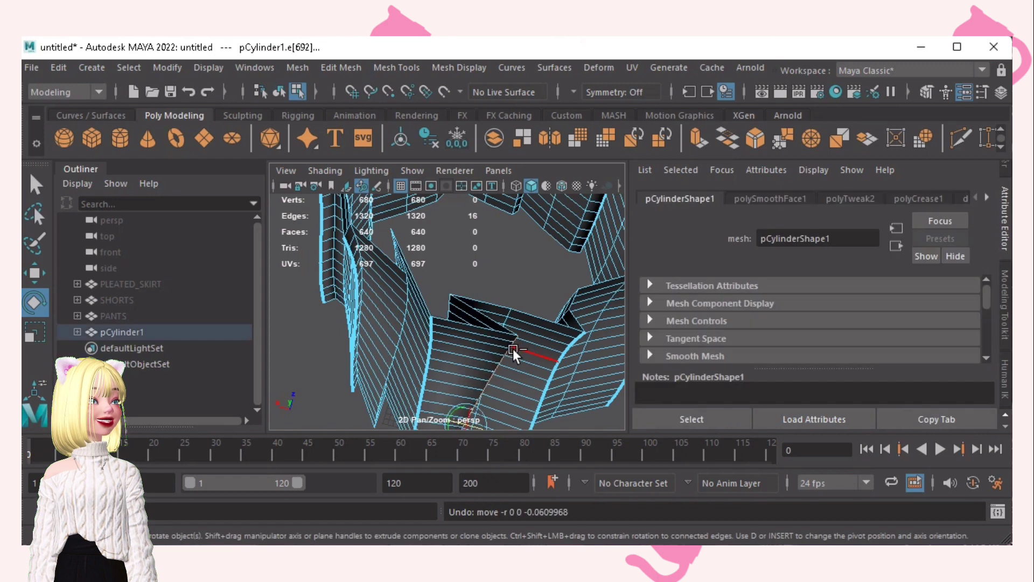
{"action": "key", "text": "ctrl+z"}
{"action": "key", "text": "ctrl+z"}
{"action": "key", "text": "ctrl+z"}
{"action": "key", "text": "ctrl+z"}
{"action": "left_click_drag", "start_coordinate": [513, 348], "coordinate": [490, 333], "text": "alt"}
- Try to move the vertical edge loop beside the pleat's crease, and undo the move
{"action": "double_click", "coordinate": [431, 279]}
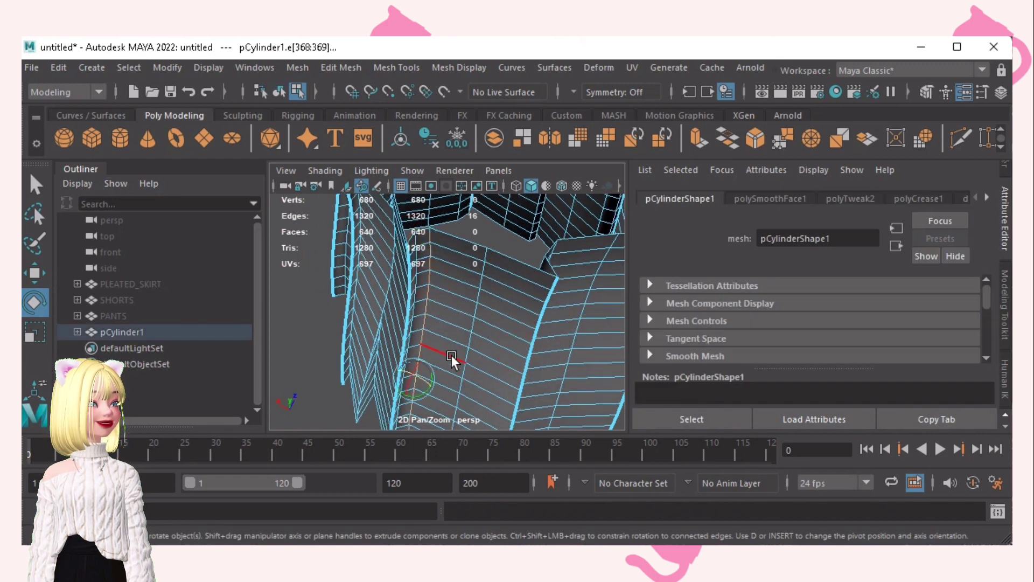
{"action": "key", "text": "w"}
{"action": "left_click_drag", "start_coordinate": [381, 371], "coordinate": [490, 357]}
{"action": "key", "text": "ctrl+z"}
{"action": "key", "text": "e"}
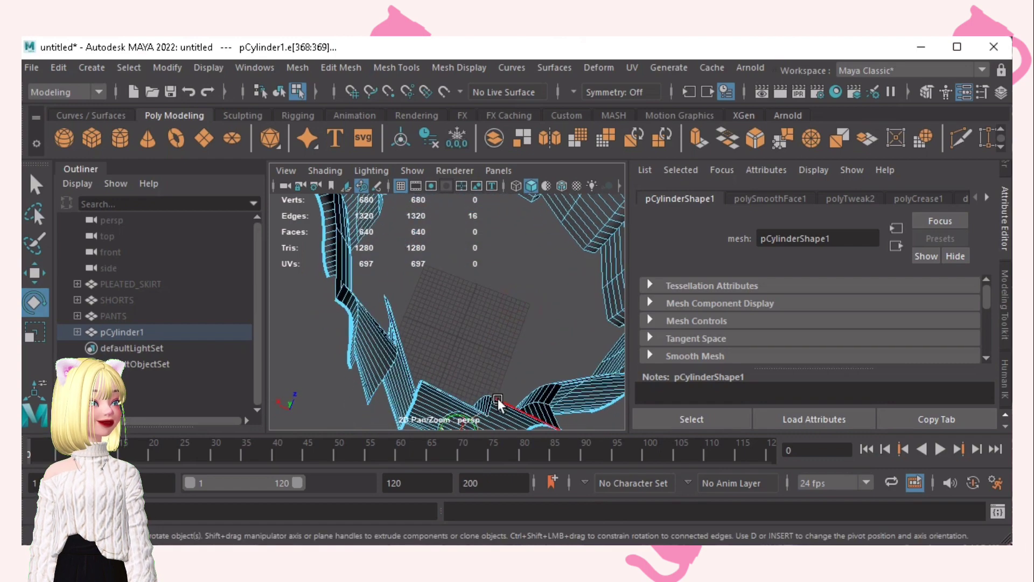
- Shift another vertical edge loop of the pleat slightly and return to object mode
{"action": "left_click_drag", "start_coordinate": [498, 399], "coordinate": [533, 375], "text": "alt"}
{"action": "double_click", "coordinate": [463, 251]}
{"action": "key", "text": "w"}
{"action": "left_click_drag", "start_coordinate": [474, 382], "coordinate": [455, 375]}
{"action": "left_click_drag", "start_coordinate": [554, 356], "coordinate": [600, 302], "text": "alt"}
{"action": "scroll", "coordinate": [600, 302], "scroll_direction": "down", "scroll_amount": 5}
{"action": "left_click_drag", "start_coordinate": [518, 290], "coordinate": [529, 282], "text": "alt"}
{"action": "left_click", "coordinate": [560, 261]}
{"action": "right_click_drag", "start_coordinate": [573, 242], "coordinate": [657, 104]}
{"action": "middle_click_drag", "start_coordinate": [553, 268], "coordinate": [518, 296], "text": "alt"}
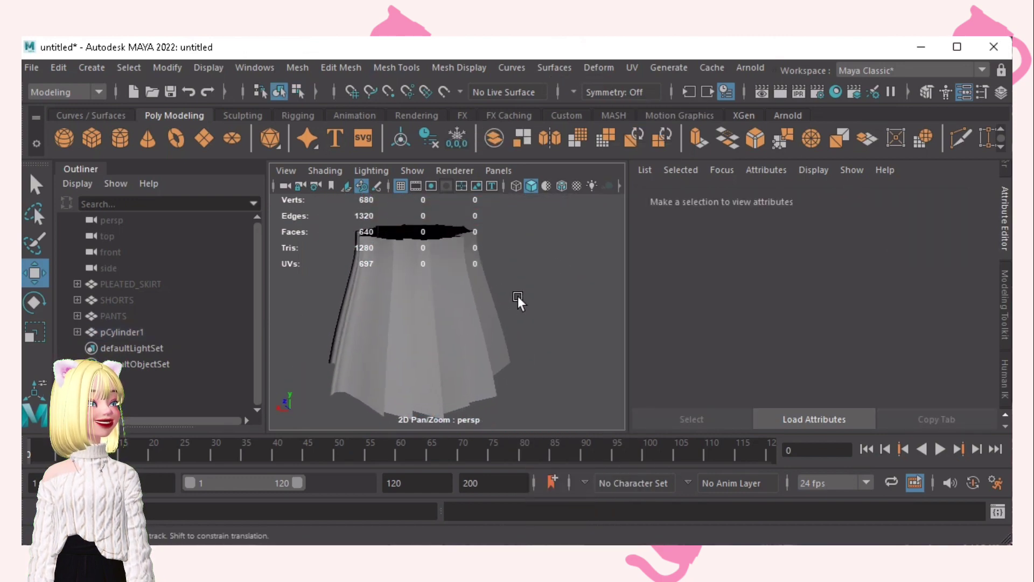
- Crease the middle vertical edge loops of two adjacent pleat panels with the Crease Tool at a value of about 2.39
{"action": "left_click_drag", "start_coordinate": [501, 302], "coordinate": [477, 342], "text": "alt"}
{"action": "left_click", "coordinate": [429, 324]}
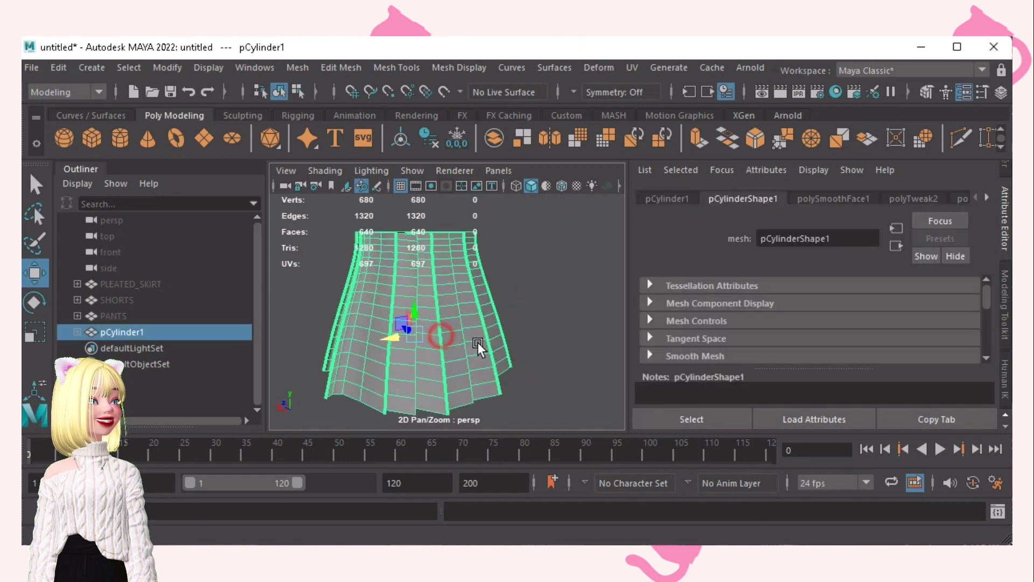
{"action": "key", "text": "F10"}
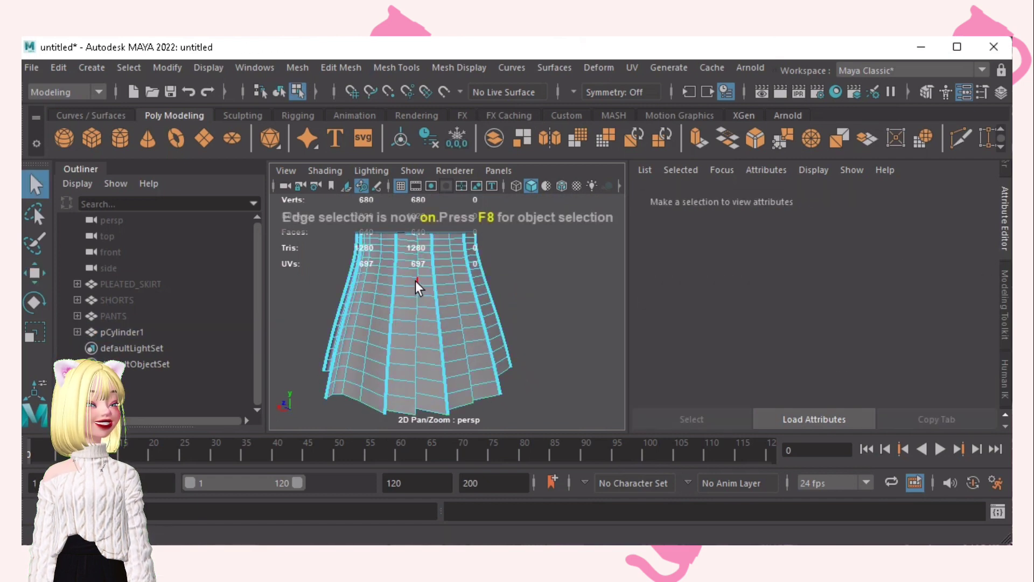
{"action": "left_click", "coordinate": [416, 280]}
{"action": "mouse_move", "coordinate": [483, 283]}
{"action": "left_mouse_down", "text": "alt"}
{"action": "mouse_move", "coordinate": [469, 339]}
{"action": "mouse_move", "coordinate": [464, 285]}
{"action": "left_mouse_up", "text": "alt"}
{"action": "left_click", "coordinate": [349, 68]}
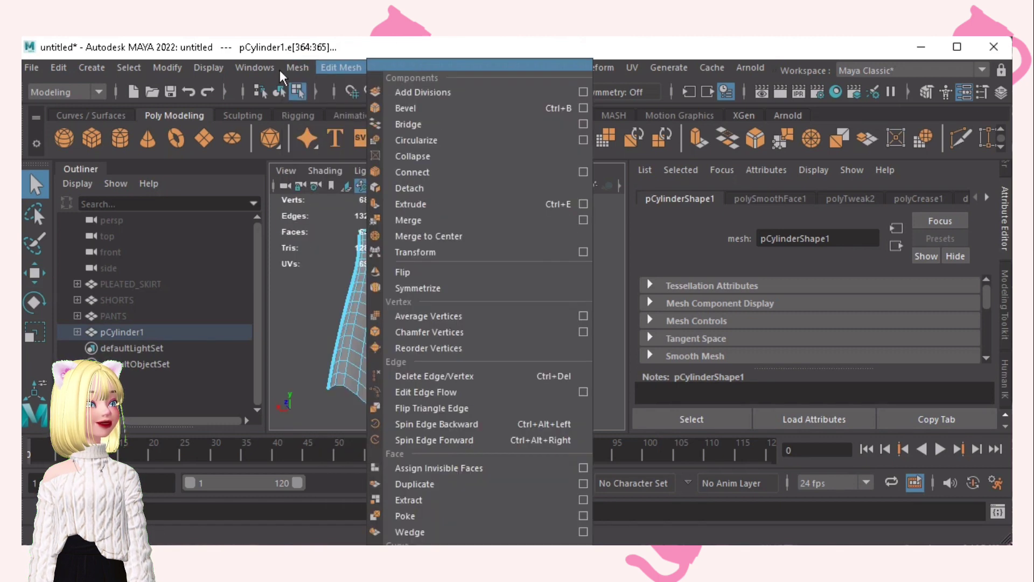
{"action": "left_click", "coordinate": [454, 53]}
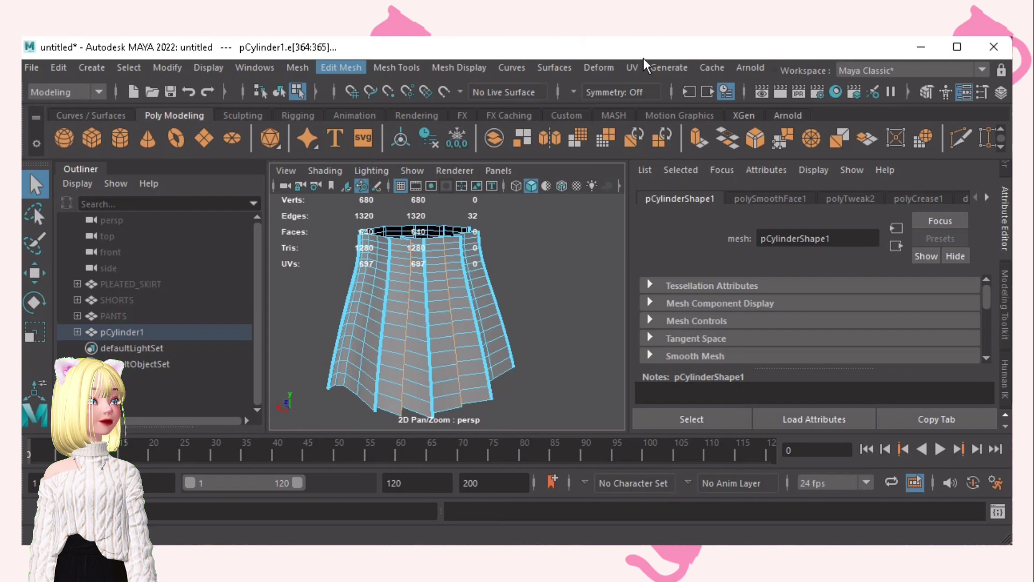
{"action": "left_click", "coordinate": [418, 69]}
{"action": "left_click", "coordinate": [430, 157]}
{"action": "middle_click_drag", "start_coordinate": [392, 341], "coordinate": [579, 321]}
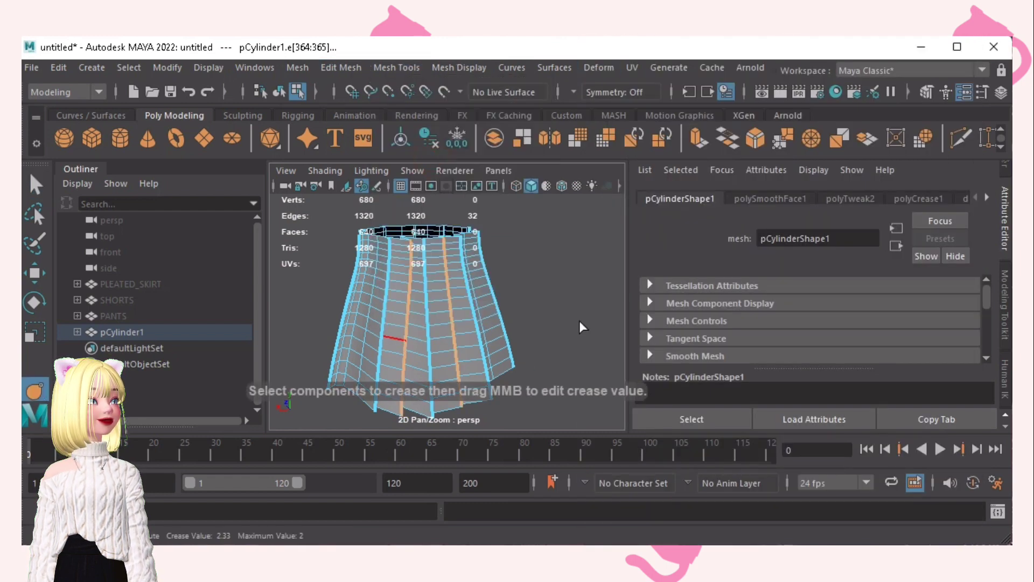
{"action": "left_click", "coordinate": [575, 299]}
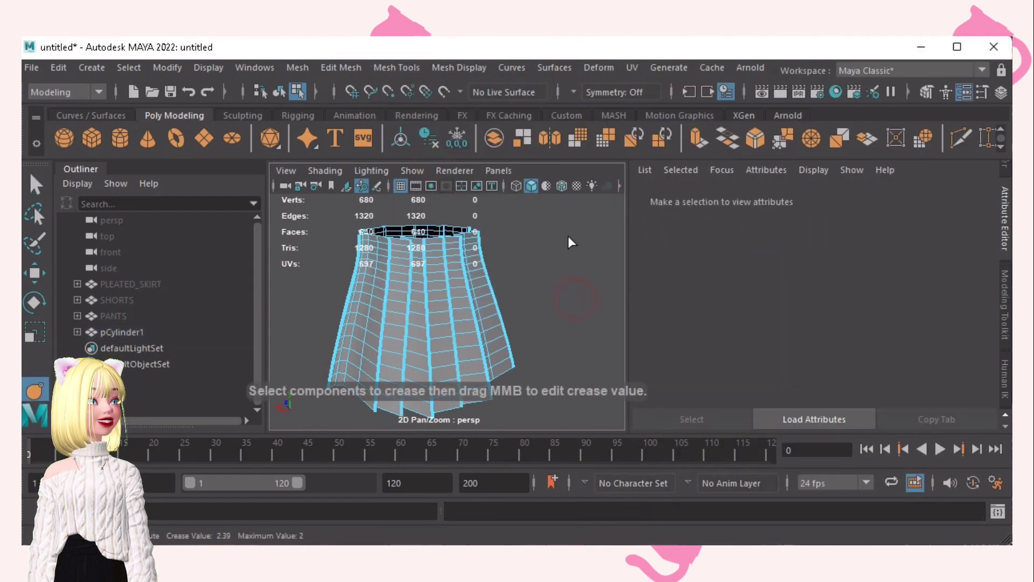
- Harden five neighbouring vertical edge loops across the front of the skirt and return to object mode
{"action": "double_click", "coordinate": [409, 261]}
{"action": "double_click", "coordinate": [445, 260], "text": "shift"}
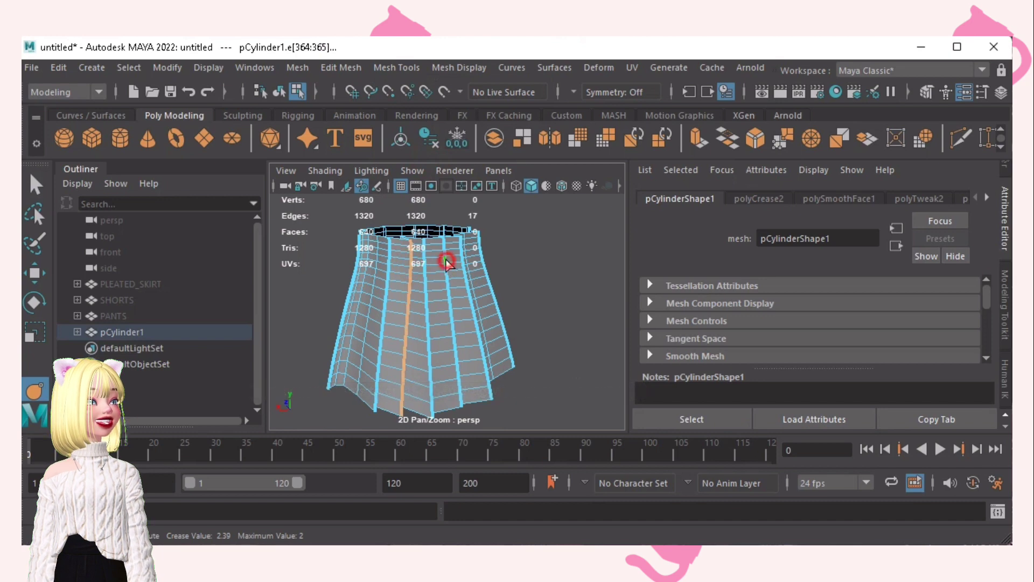
{"action": "double_click", "coordinate": [425, 261], "text": "shift"}
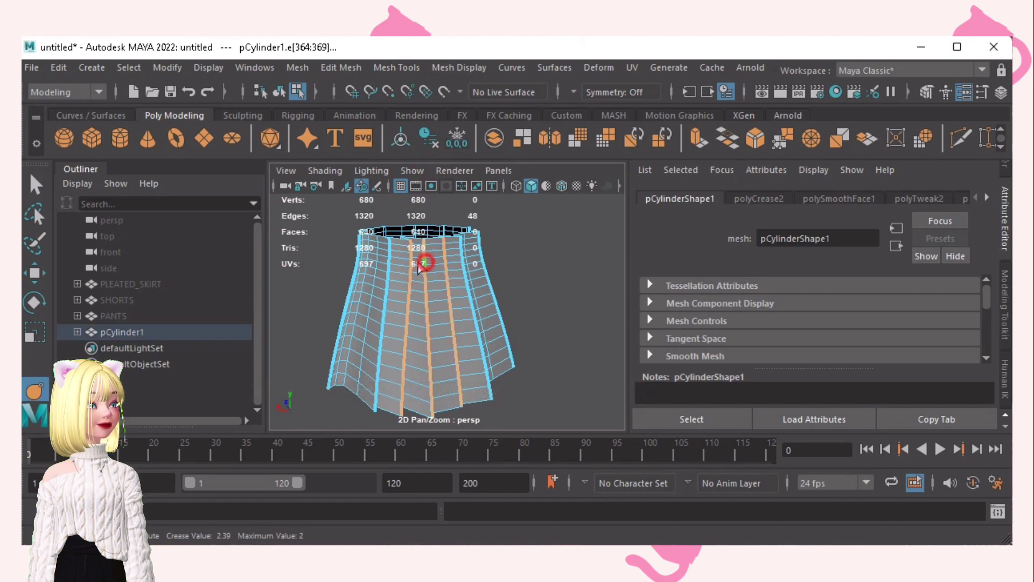
{"action": "double_click", "coordinate": [390, 260], "text": "shift"}
{"action": "double_click", "coordinate": [462, 260], "text": "shift"}
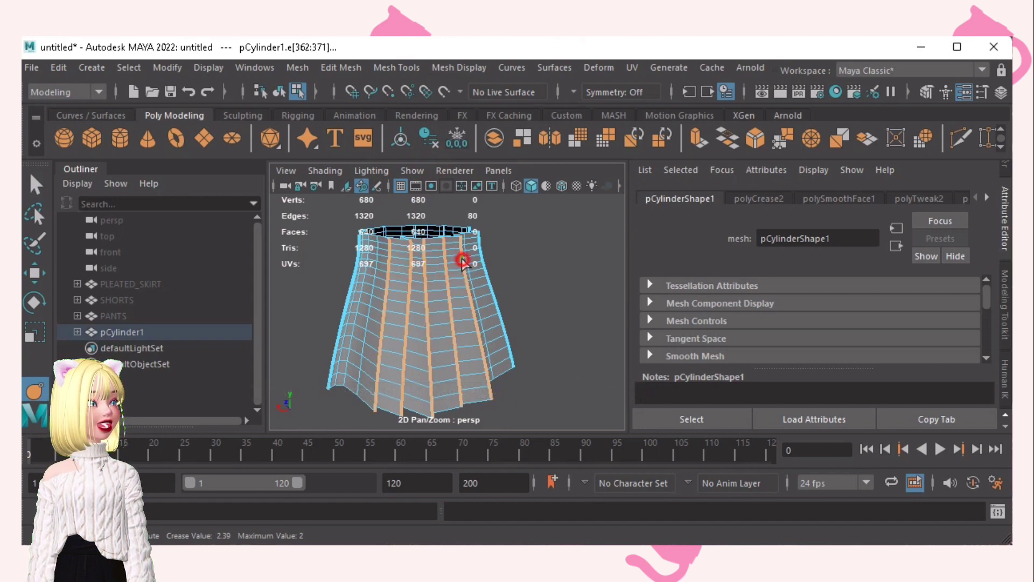
{"action": "left_click", "coordinate": [458, 66]}
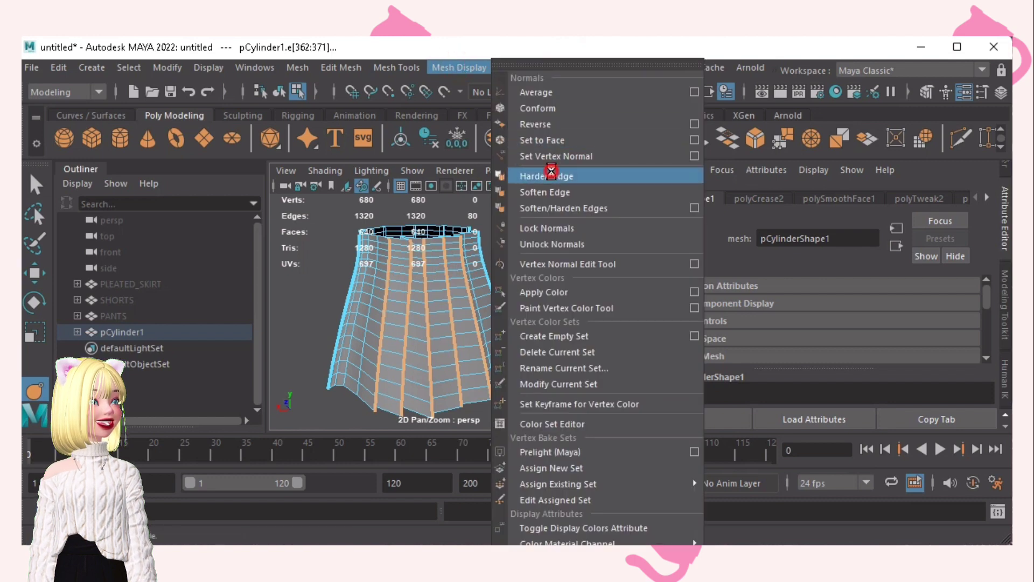
{"action": "left_click", "coordinate": [551, 173]}
{"action": "left_click", "coordinate": [536, 255]}
{"action": "right_click_drag", "start_coordinate": [561, 237], "coordinate": [554, 258]}
{"action": "left_click_drag", "start_coordinate": [534, 291], "coordinate": [485, 336], "text": "alt"}
{"action": "right_click_drag", "start_coordinate": [555, 318], "coordinate": [435, 295], "text": "alt"}
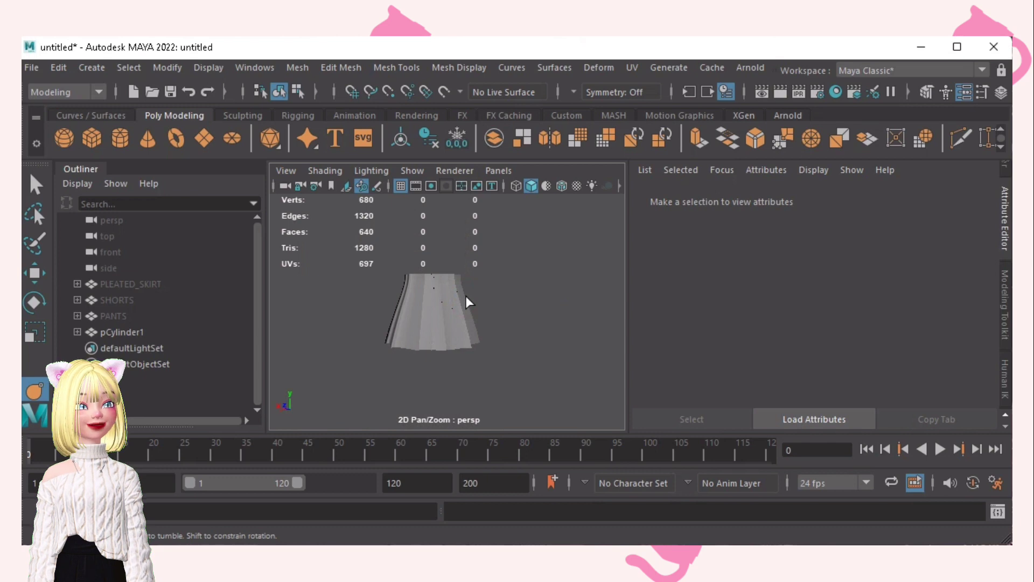
- Delete the pCylinder1 and PLEATED_SKIRT objects from the scene
{"action": "left_click", "coordinate": [151, 284]}
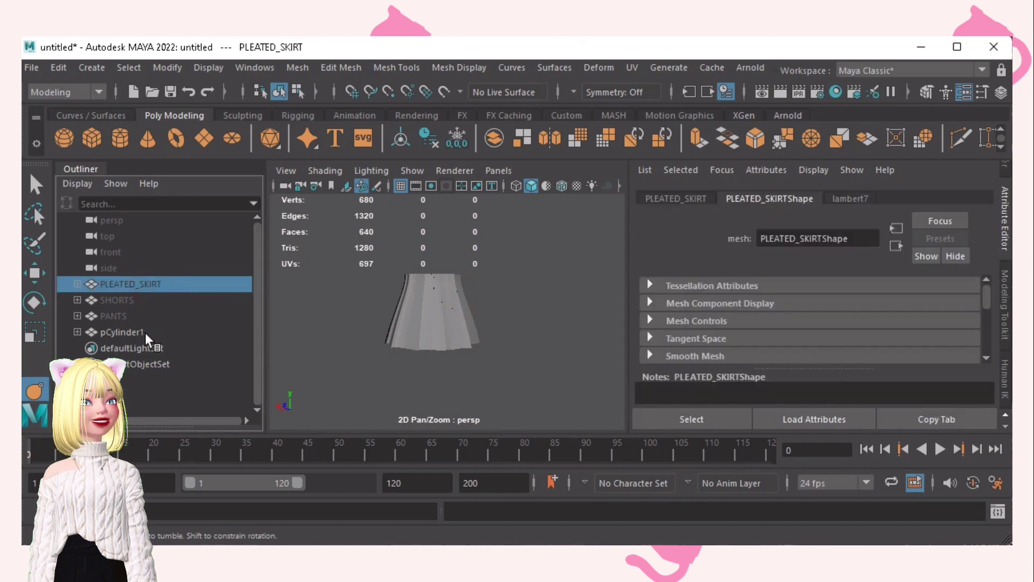
{"action": "left_click", "coordinate": [146, 333]}
{"action": "key", "text": "Delete"}
{"action": "left_click", "coordinate": [153, 284]}
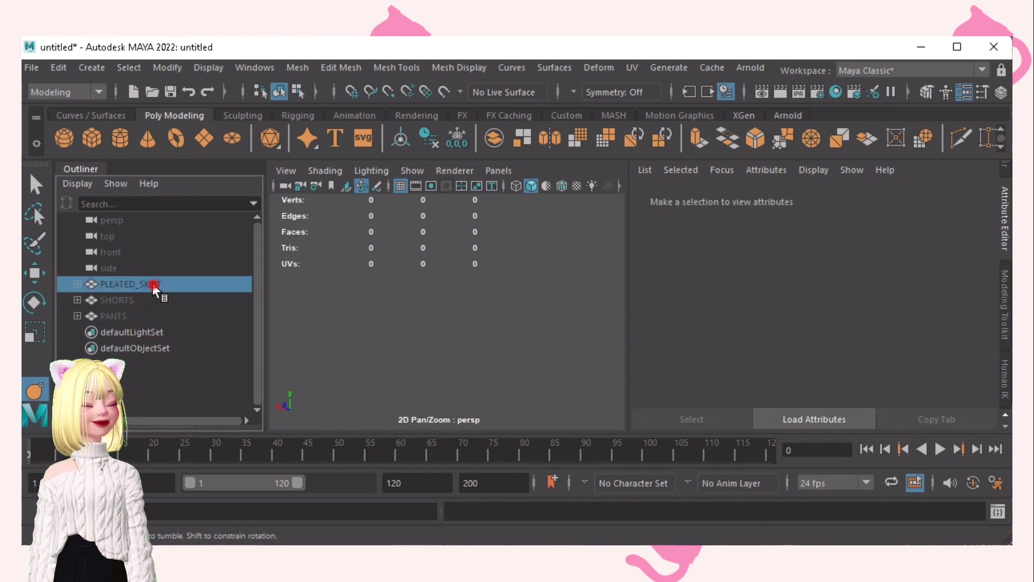
{"action": "key", "text": "Delete"}
- Unhide the SHORTS body mesh and frame its hips from the front
{"action": "left_click", "coordinate": [140, 284]}
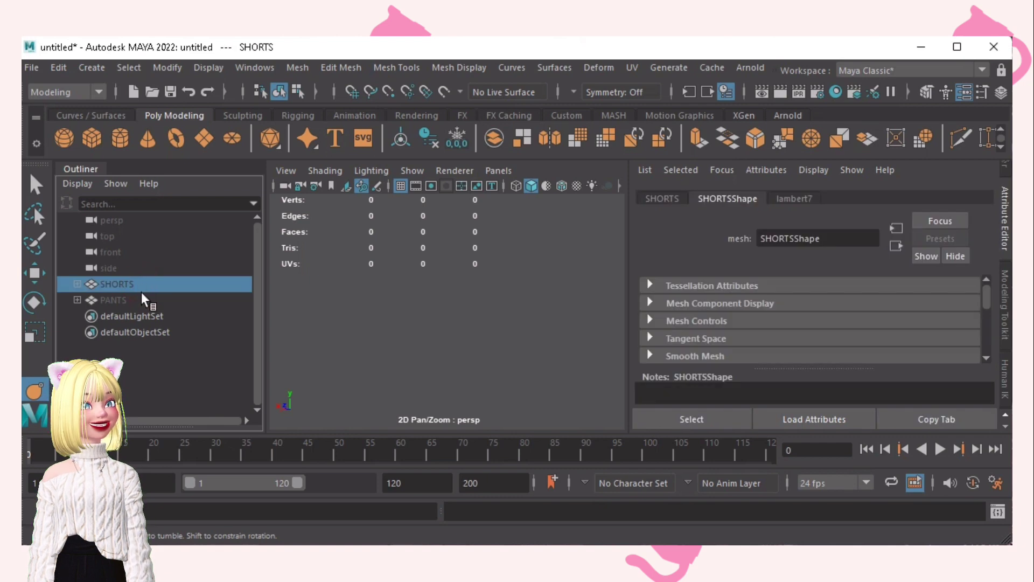
{"action": "key", "text": "shift+h"}
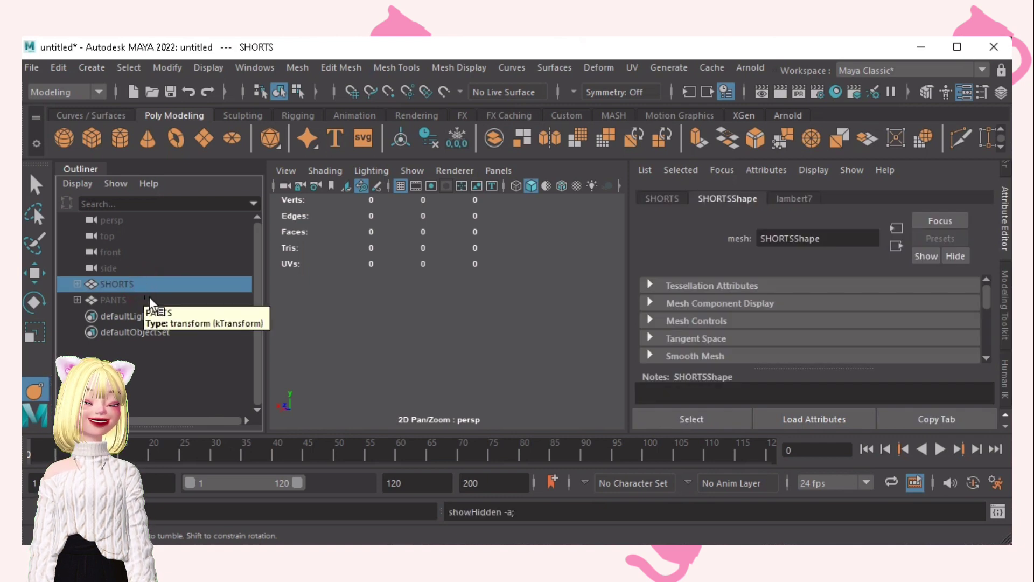
{"action": "left_click_drag", "start_coordinate": [431, 310], "coordinate": [541, 312], "text": "alt"}
{"action": "scroll", "coordinate": [476, 318], "scroll_direction": "up", "scroll_amount": 3}
{"action": "left_click_drag", "start_coordinate": [466, 318], "coordinate": [506, 318], "text": "alt"}
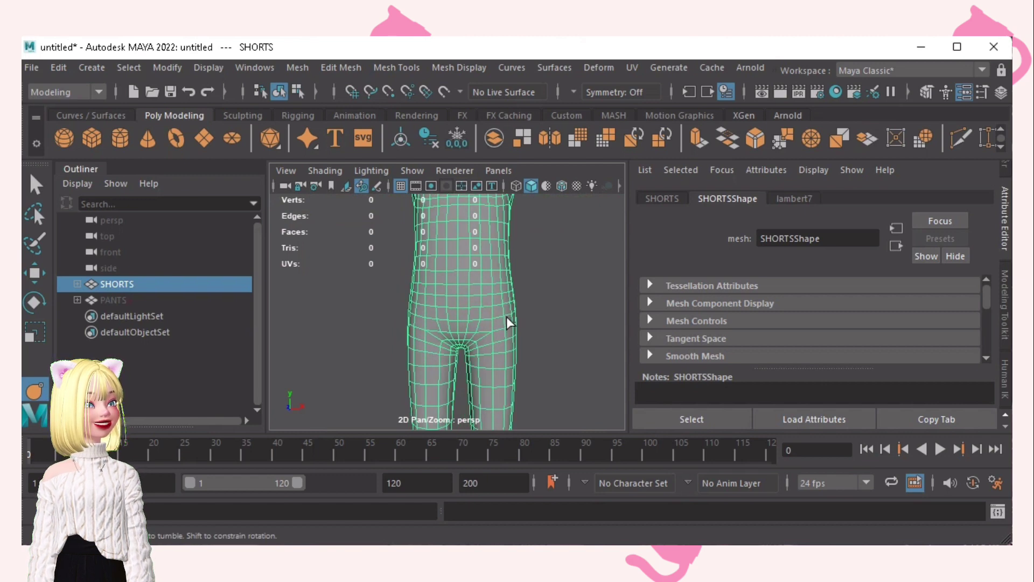
- Delete the ring of faces around the waist of the SHORTS mesh to separate the torso from the lower body
{"action": "key", "text": "F11"}
{"action": "left_click", "coordinate": [470, 253]}
{"action": "left_click", "coordinate": [436, 262]}
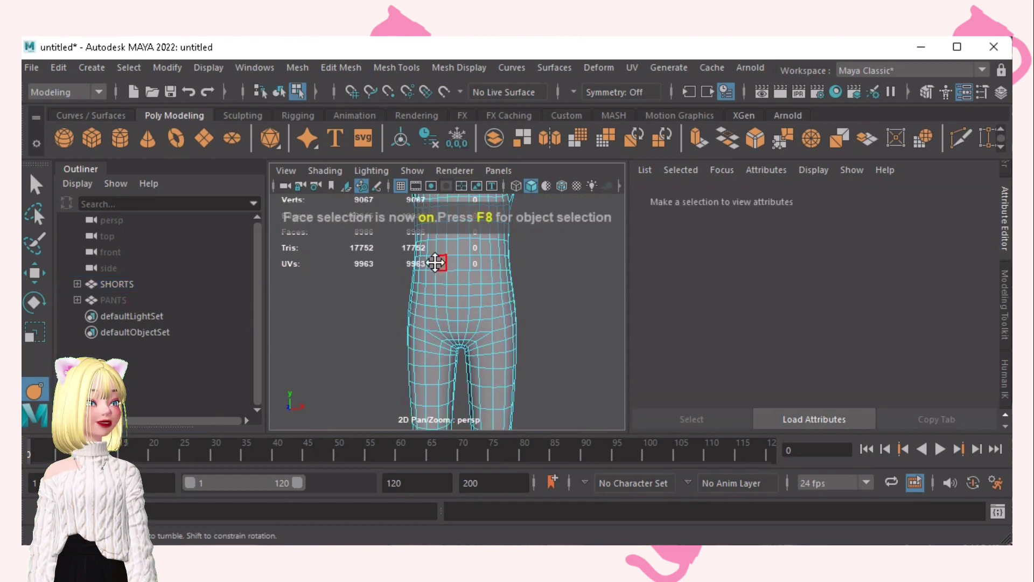
{"action": "right_click_drag", "start_coordinate": [435, 262], "coordinate": [480, 283], "text": "alt"}
{"action": "left_click_drag", "start_coordinate": [480, 283], "coordinate": [499, 282], "text": "alt"}
{"action": "middle_click_drag", "start_coordinate": [499, 283], "coordinate": [480, 310], "text": "alt"}
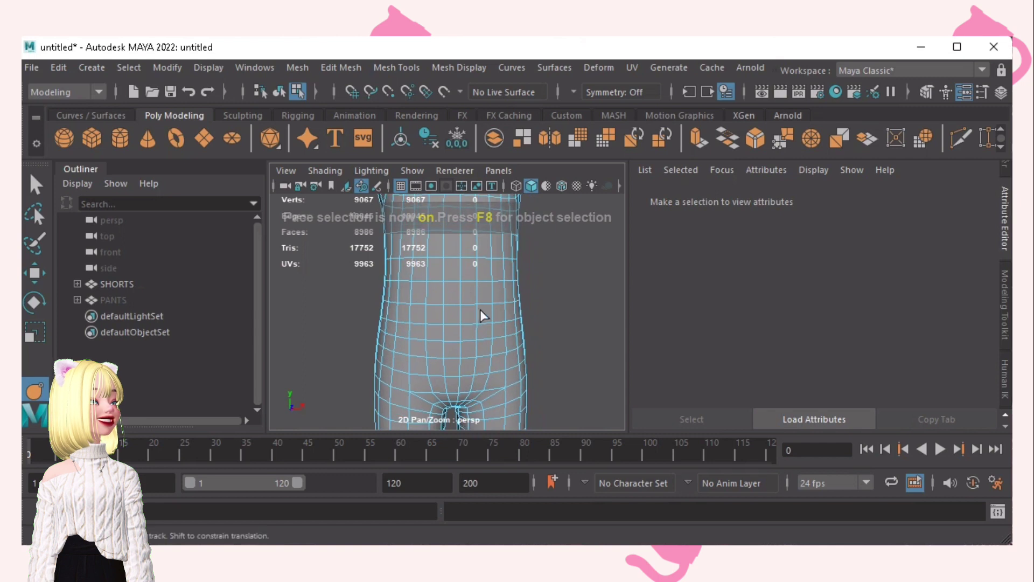
{"action": "double_click", "coordinate": [459, 270]}
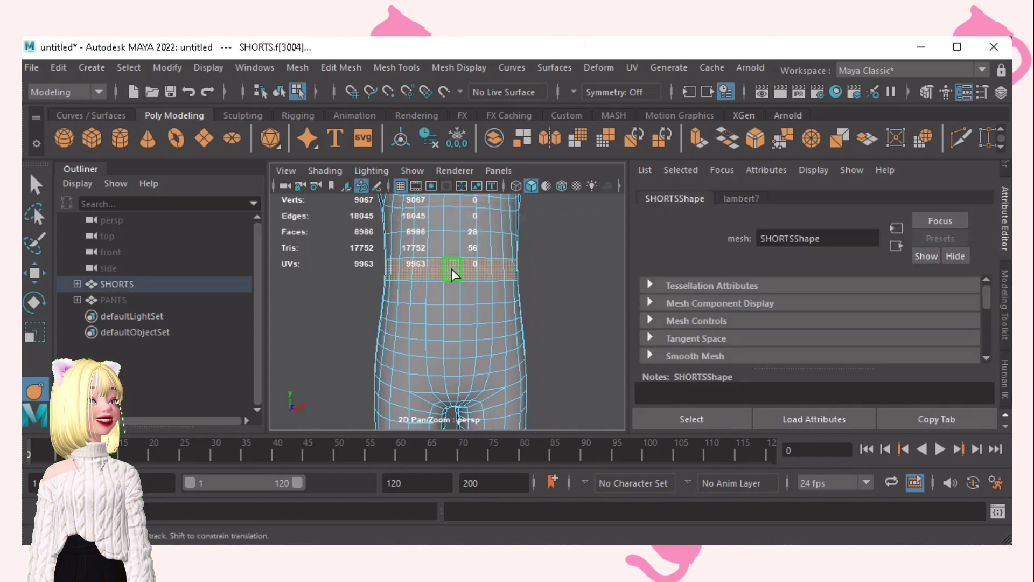
{"action": "key", "text": "Delete"}
{"action": "scroll", "coordinate": [463, 291], "scroll_direction": "down", "scroll_amount": 5}
{"action": "scroll", "coordinate": [529, 330], "scroll_direction": "up", "scroll_amount": 3}
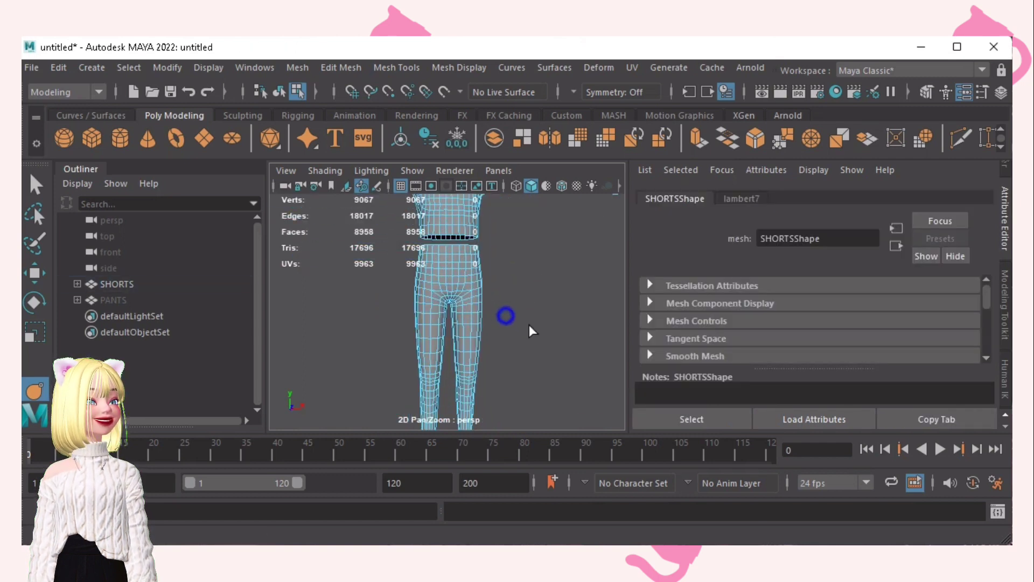
{"action": "scroll", "coordinate": [433, 361], "scroll_direction": "up", "scroll_amount": 4}
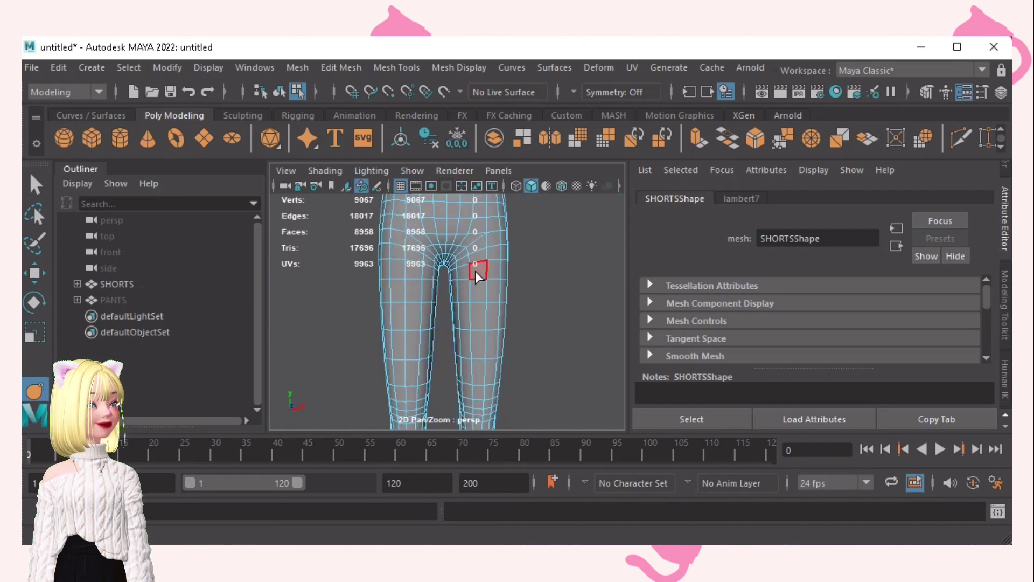
- Delete the face rings around both upper thighs of the SHORTS mesh and the detached legs below them
{"action": "double_click", "coordinate": [474, 270]}
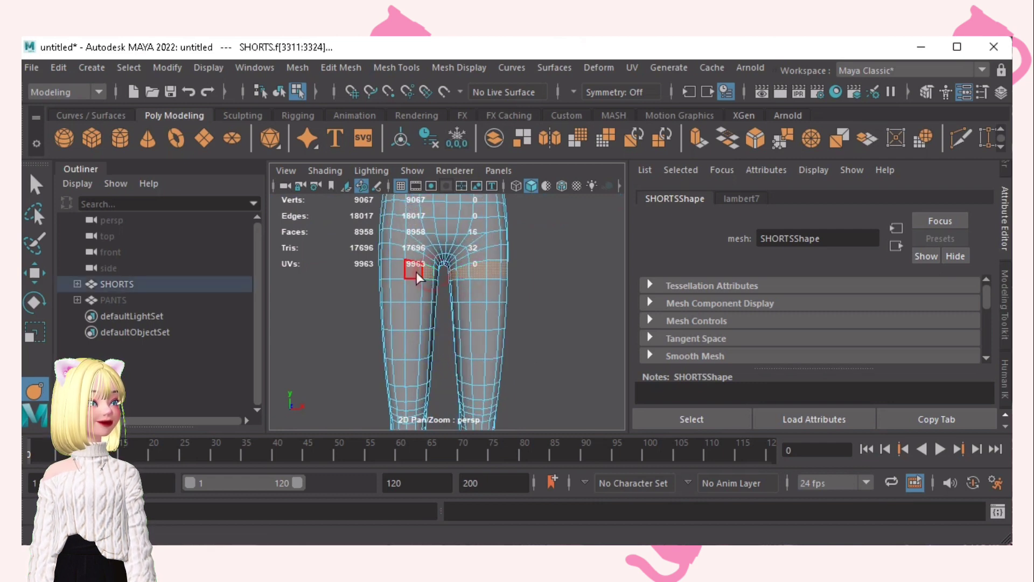
{"action": "key", "text": "Delete"}
{"action": "double_click", "coordinate": [488, 310]}
{"action": "key", "text": "Delete"}
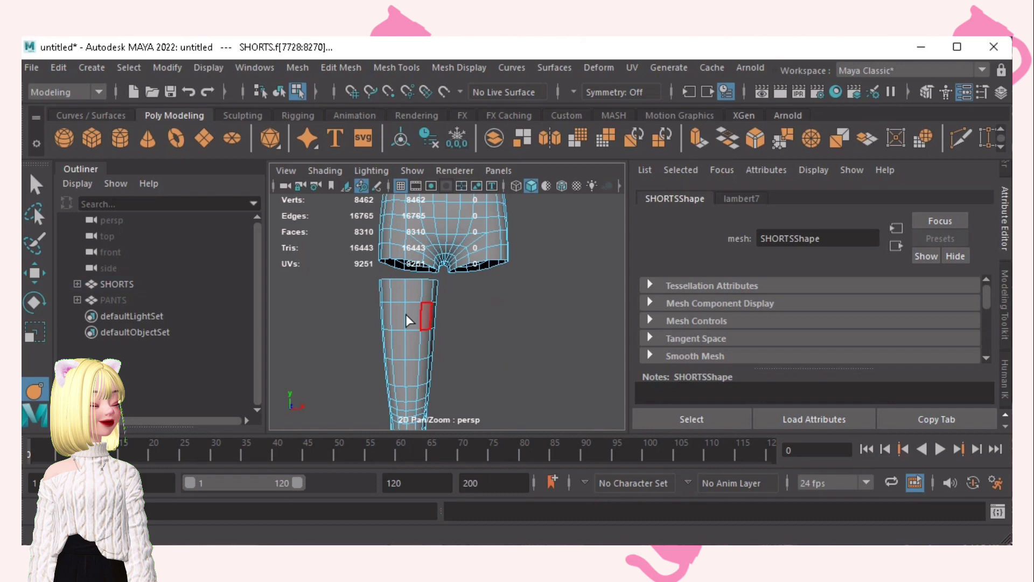
{"action": "double_click", "coordinate": [407, 315]}
{"action": "key", "text": "Delete"}
- Delete the detached upper body above the waist gap, including all remaining stray pieces, leaving only the shorts
{"action": "scroll", "coordinate": [411, 316], "scroll_direction": "down", "scroll_amount": 4}
{"action": "middle_click_drag", "start_coordinate": [431, 286], "coordinate": [429, 394], "text": "alt"}
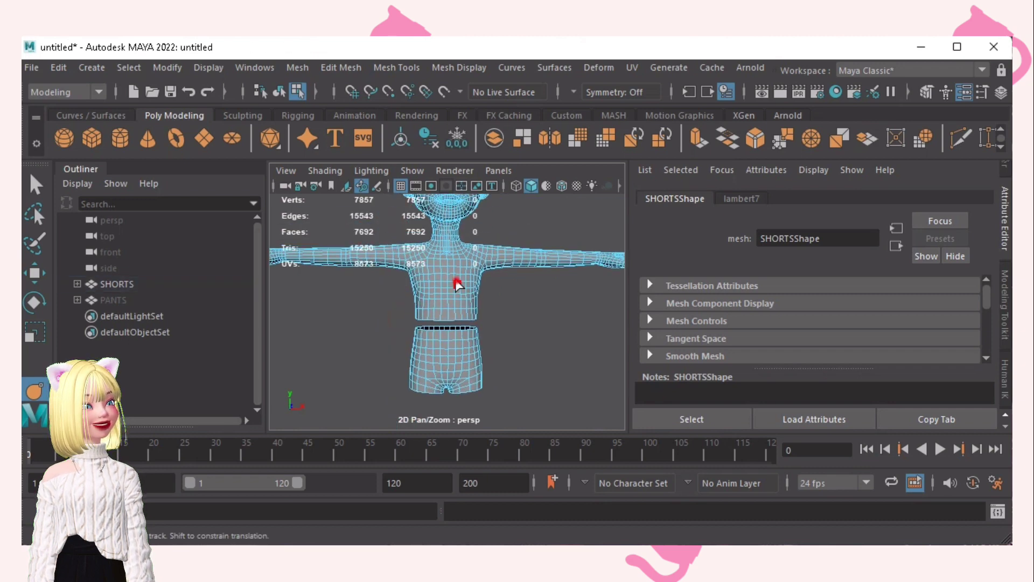
{"action": "double_click", "coordinate": [456, 281]}
{"action": "key", "text": "Delete"}
{"action": "scroll", "coordinate": [451, 279], "scroll_direction": "down", "scroll_amount": 2}
{"action": "left_click_drag", "start_coordinate": [409, 197], "coordinate": [523, 287]}
{"action": "key", "text": "Delete"}
- Scale the waistline vertices of the shorts inward with soft selection to narrow the waist
{"action": "scroll", "coordinate": [522, 302], "scroll_direction": "up", "scroll_amount": 5}
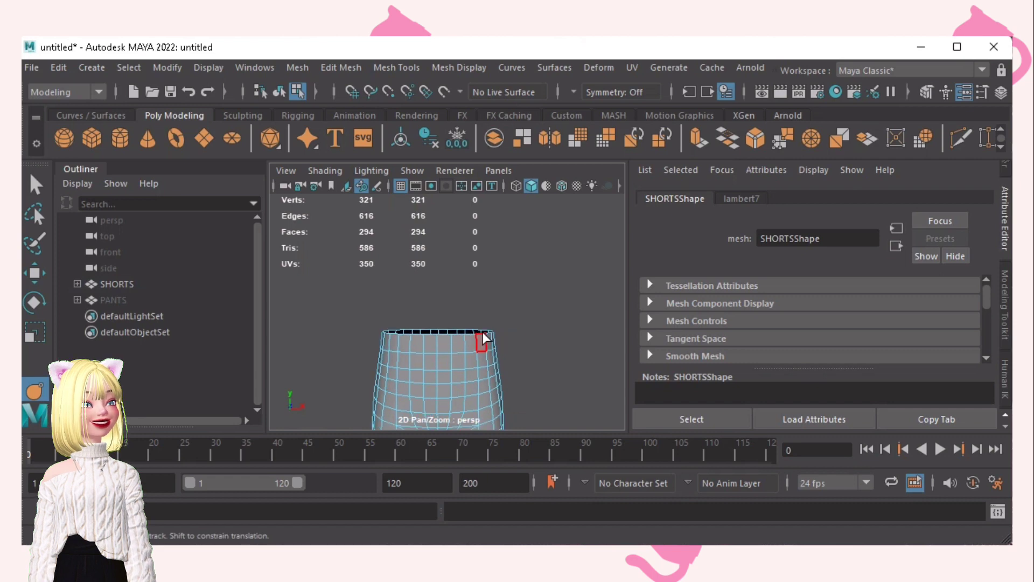
{"action": "key", "text": "F9"}
{"action": "left_click_drag", "start_coordinate": [529, 344], "coordinate": [492, 366]}
{"action": "key", "text": "b"}
{"action": "key", "text": "r"}
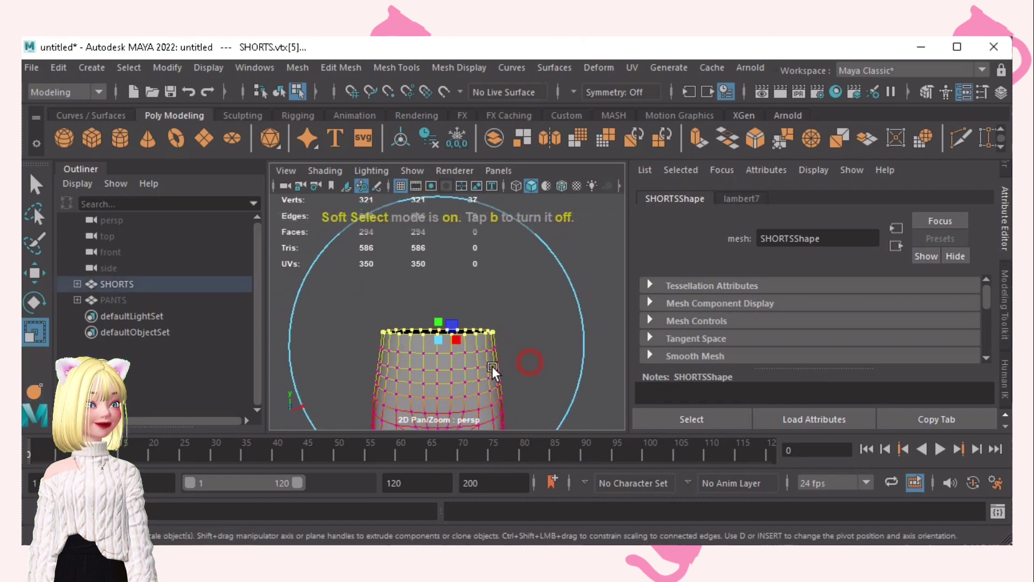
{"action": "left_click_drag", "start_coordinate": [444, 335], "coordinate": [433, 335]}
{"action": "middle_click_drag", "start_coordinate": [458, 344], "coordinate": [471, 289], "text": "alt"}
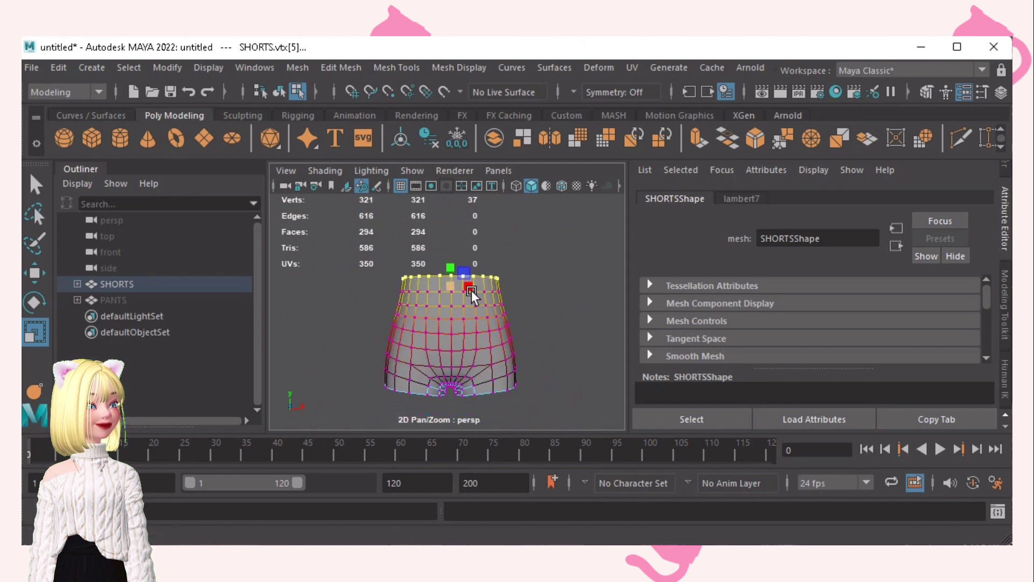
{"action": "left_click_drag", "start_coordinate": [457, 288], "coordinate": [449, 288]}
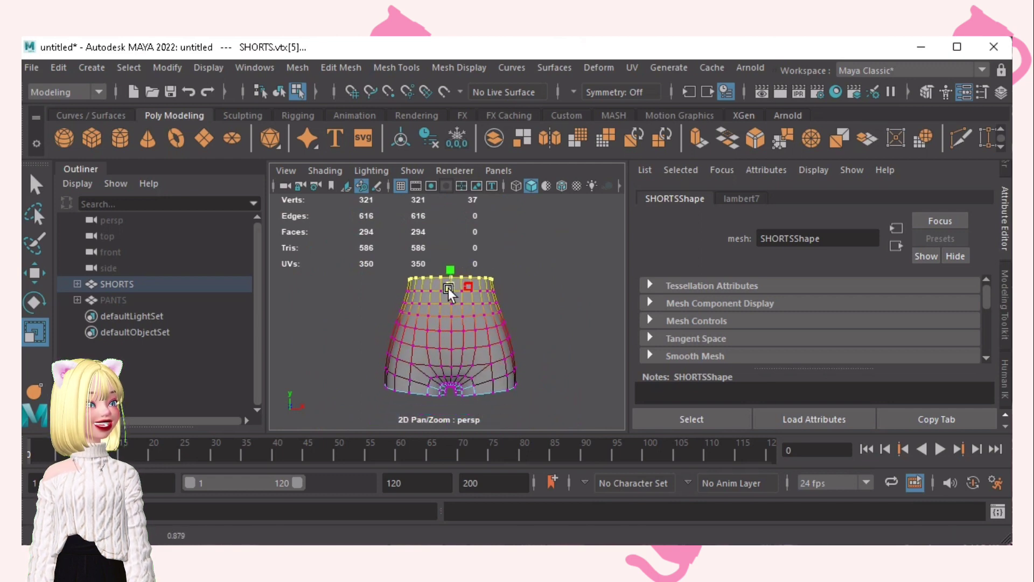
{"action": "left_click", "coordinate": [512, 318]}
- Select the faces across both buttocks at the back of the shorts and move them in depth with soft selection
{"action": "left_click_drag", "start_coordinate": [447, 332], "coordinate": [503, 354], "text": "alt"}
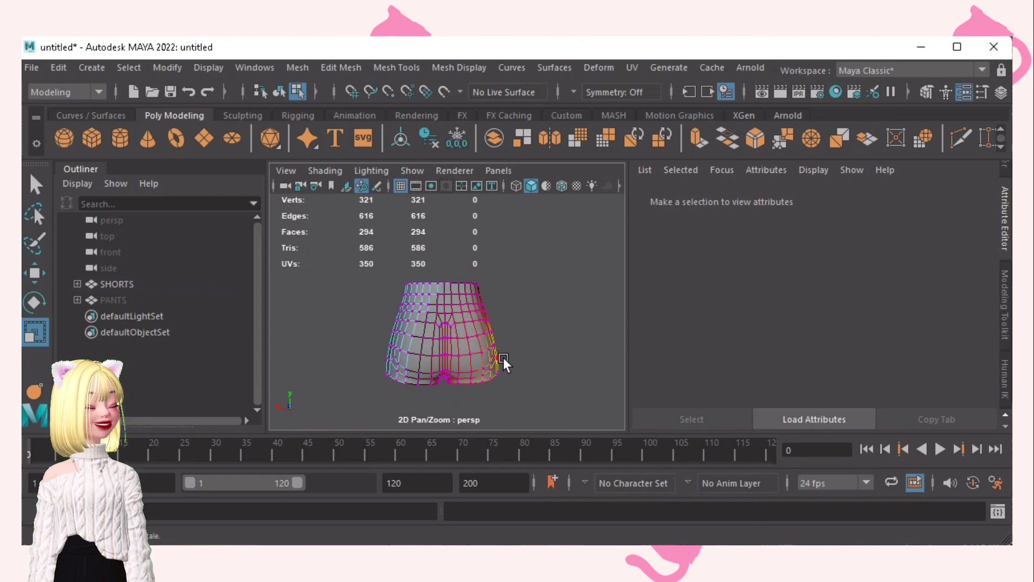
{"action": "key", "text": "F11"}
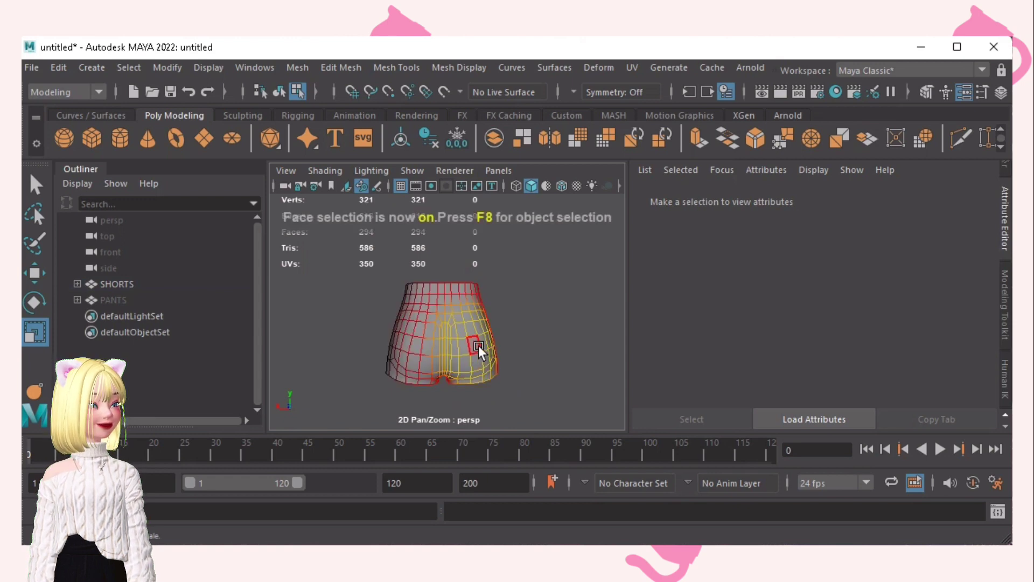
{"action": "left_click", "coordinate": [475, 346]}
{"action": "key", "text": "q"}
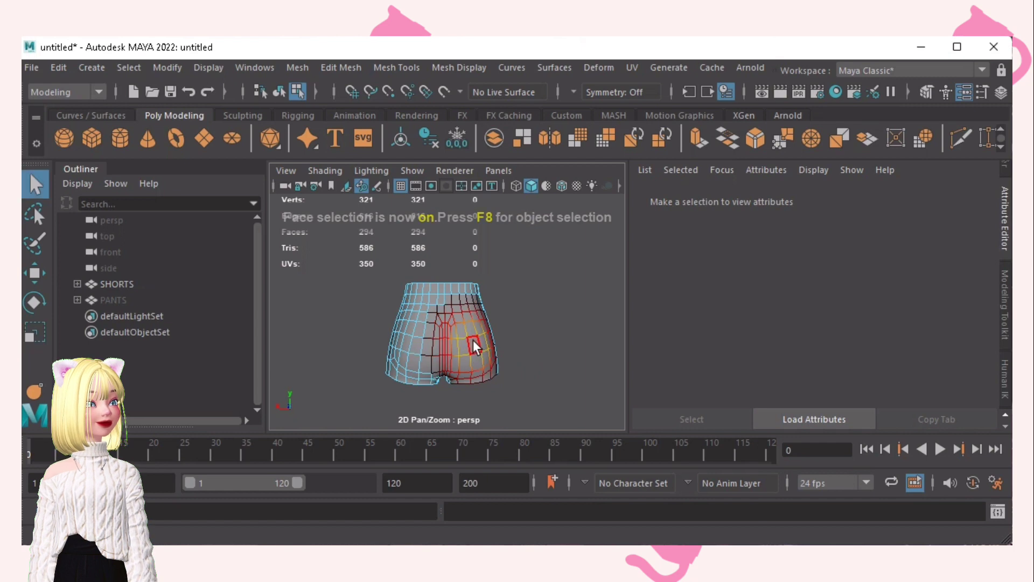
{"action": "left_click", "coordinate": [431, 344]}
{"action": "double_click", "coordinate": [414, 344], "text": "shift"}
{"action": "left_click_drag", "start_coordinate": [468, 369], "coordinate": [329, 368], "text": "alt"}
{"action": "key", "text": "w"}
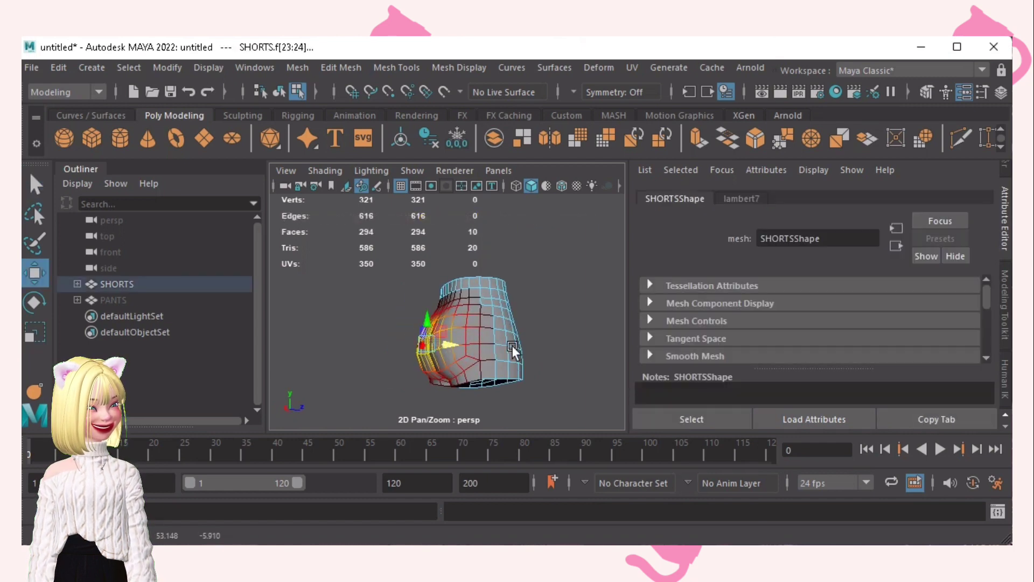
{"action": "left_click", "coordinate": [560, 322]}
{"action": "mouse_move", "coordinate": [478, 334]}
{"action": "left_mouse_down", "text": "alt"}
{"action": "mouse_move", "coordinate": [448, 335]}
{"action": "mouse_move", "coordinate": [584, 305]}
{"action": "left_mouse_up", "text": "alt"}
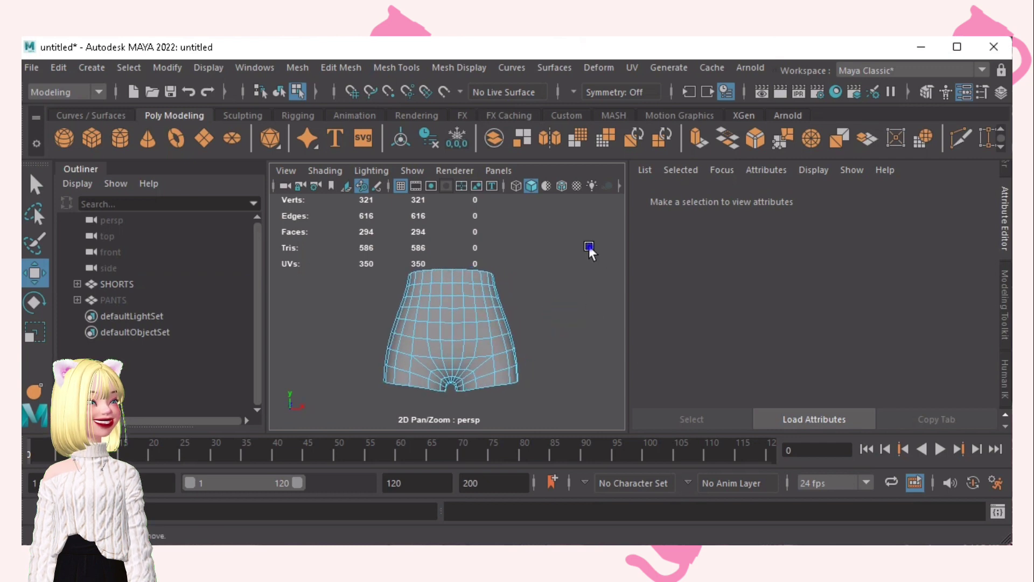
- Extrude the whole SHORTS object with a thickness of 0.4
{"action": "right_click_drag", "start_coordinate": [589, 245], "coordinate": [667, 104]}
{"action": "left_click", "coordinate": [455, 316]}
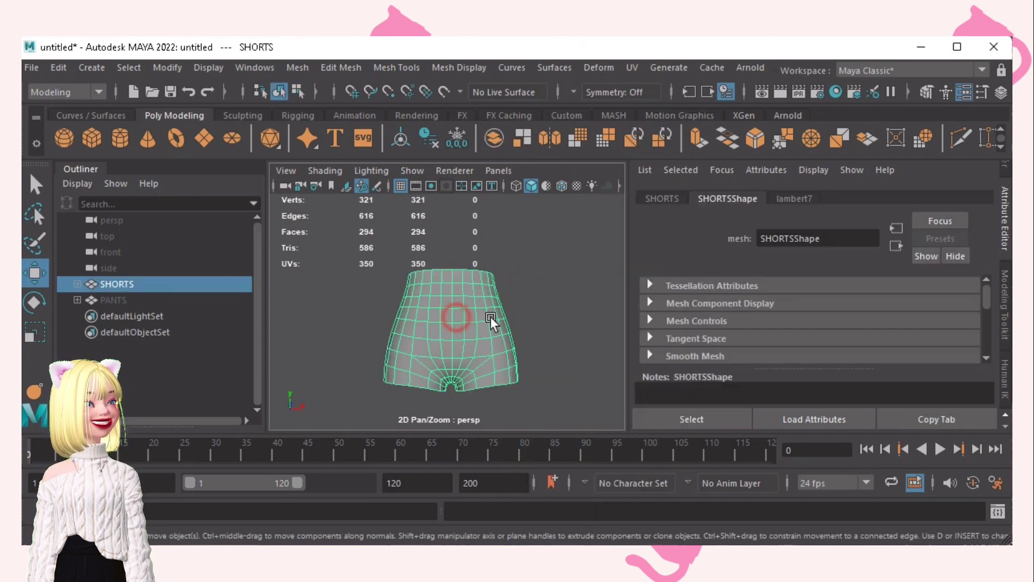
{"action": "key", "text": "ctrl+e"}
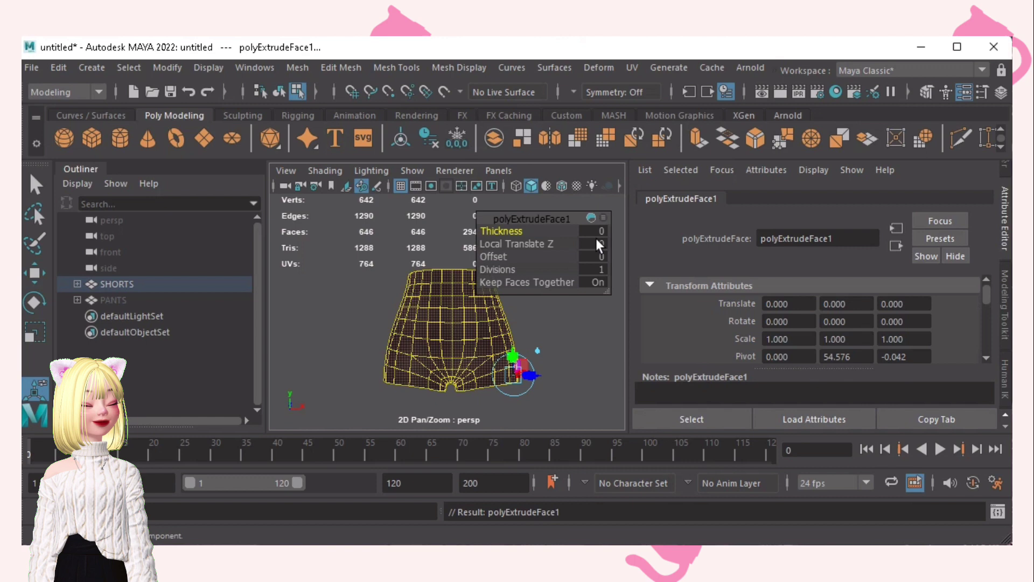
{"action": "type", "text": "0.4"}
{"action": "key", "text": "Return"}
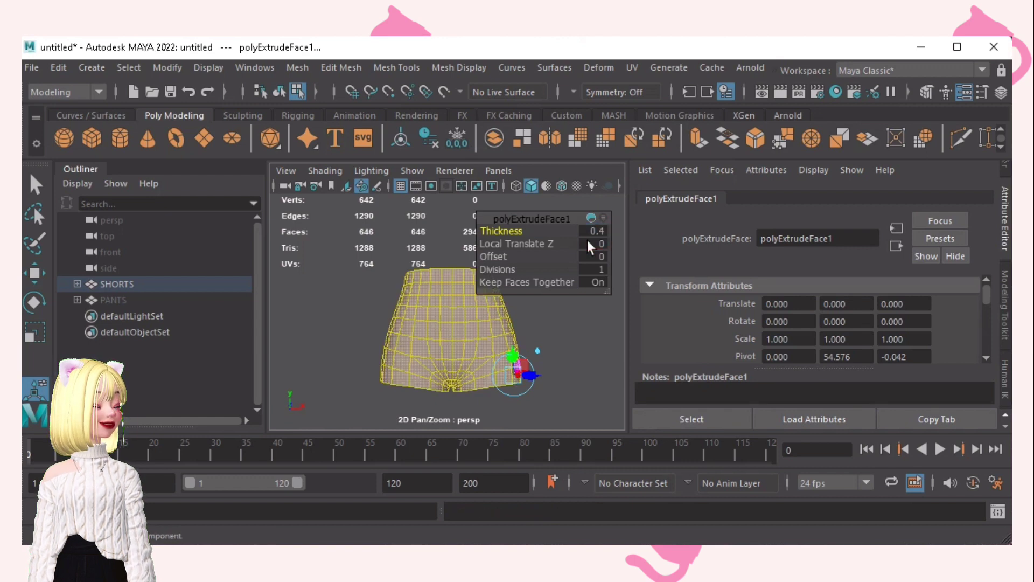
{"action": "left_click", "coordinate": [571, 310]}
- Turn off soft selection and set the symmetry to Object X, framing the leg openings of the shorts
{"action": "left_click_drag", "start_coordinate": [579, 353], "coordinate": [474, 337], "text": "alt"}
{"action": "left_click_drag", "start_coordinate": [398, 339], "coordinate": [389, 331], "text": "alt"}
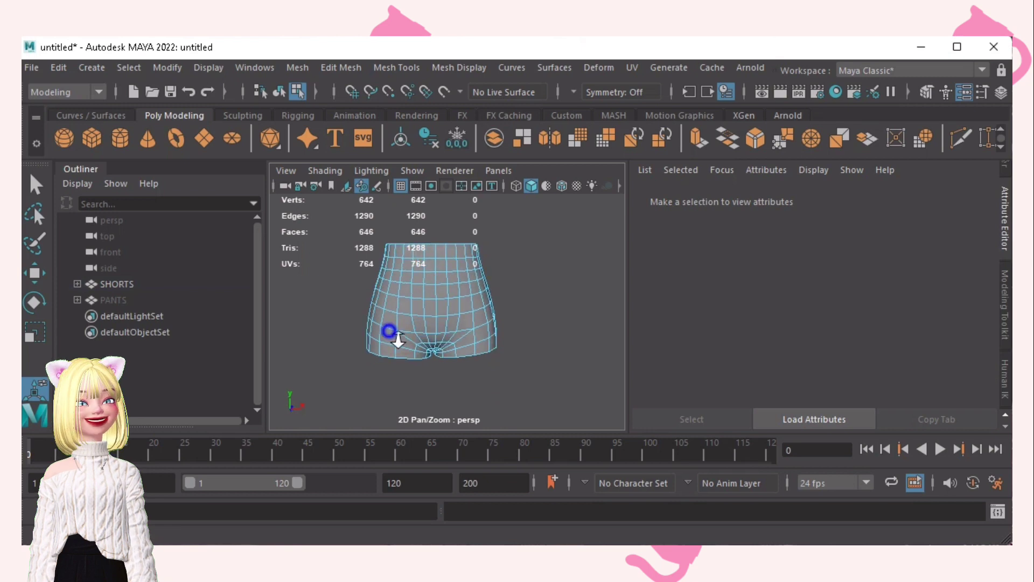
{"action": "right_click_drag", "start_coordinate": [388, 331], "coordinate": [475, 365], "text": "alt"}
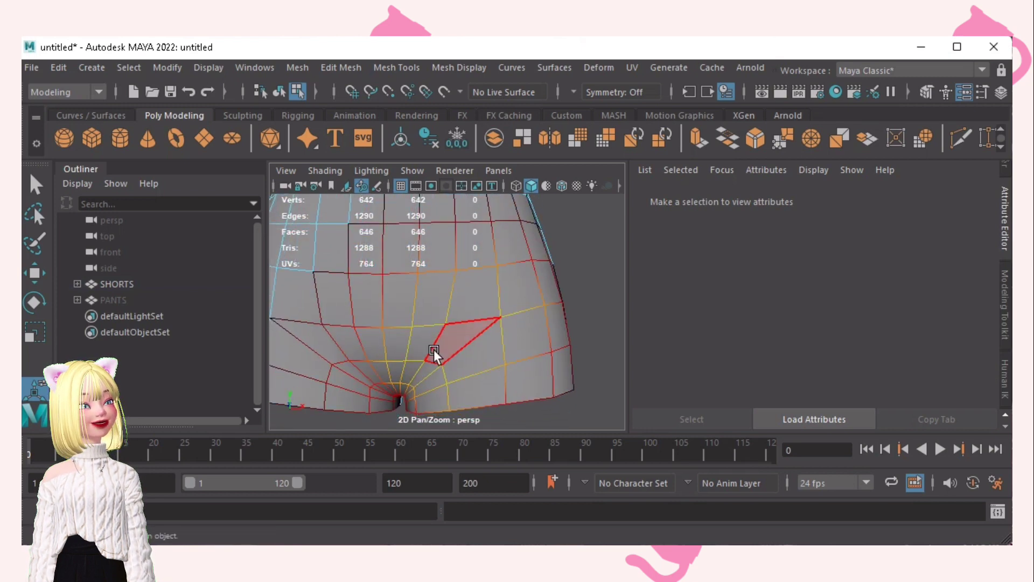
{"action": "key", "text": "b"}
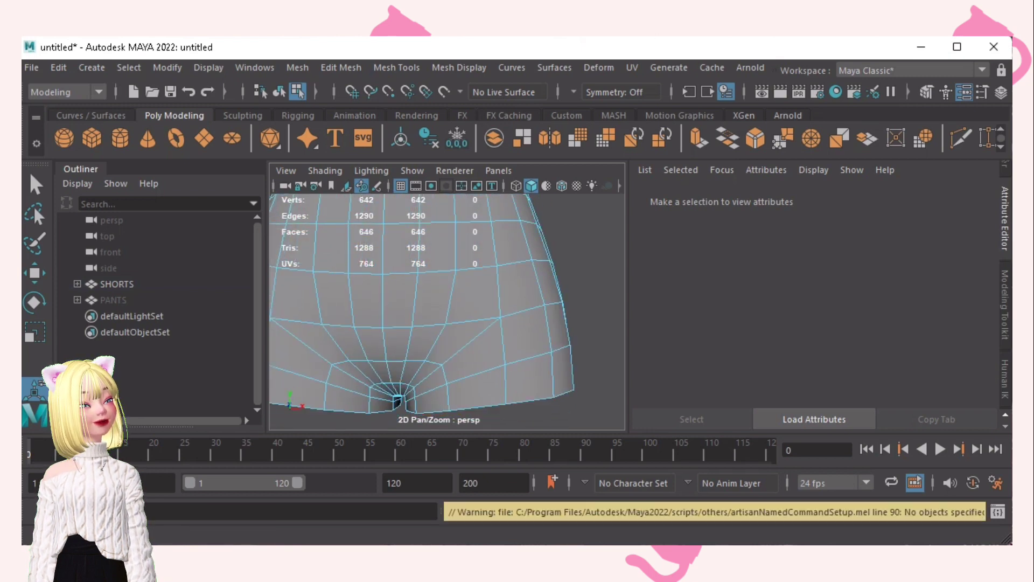
{"action": "left_click", "coordinate": [582, 91]}
{"action": "left_click", "coordinate": [617, 113]}
{"action": "key", "text": "q"}
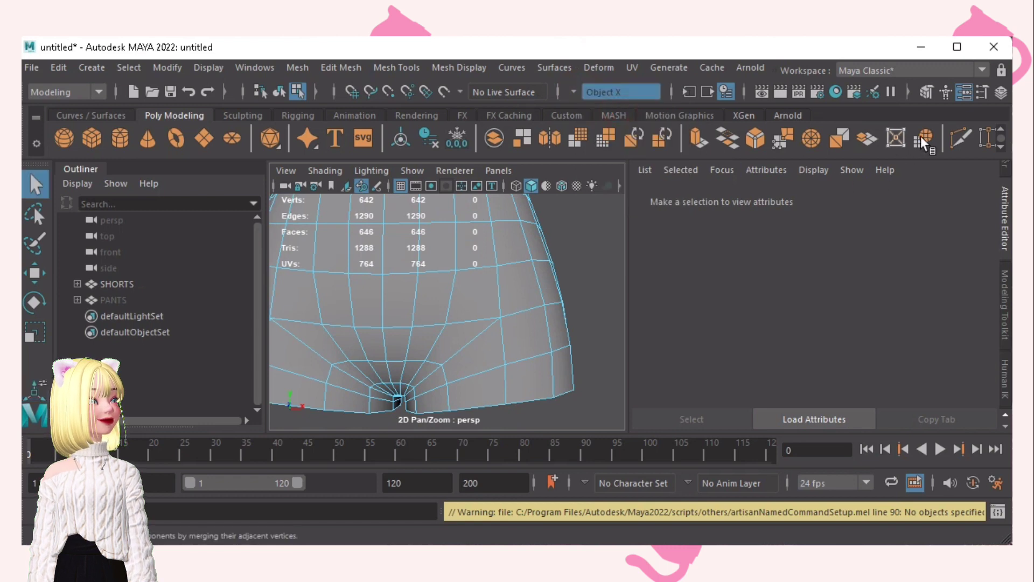
- Insert two closely spaced edge loops just above the hem of each shorts leg with the Multi-Cut tool
{"action": "left_click", "coordinate": [963, 139]}
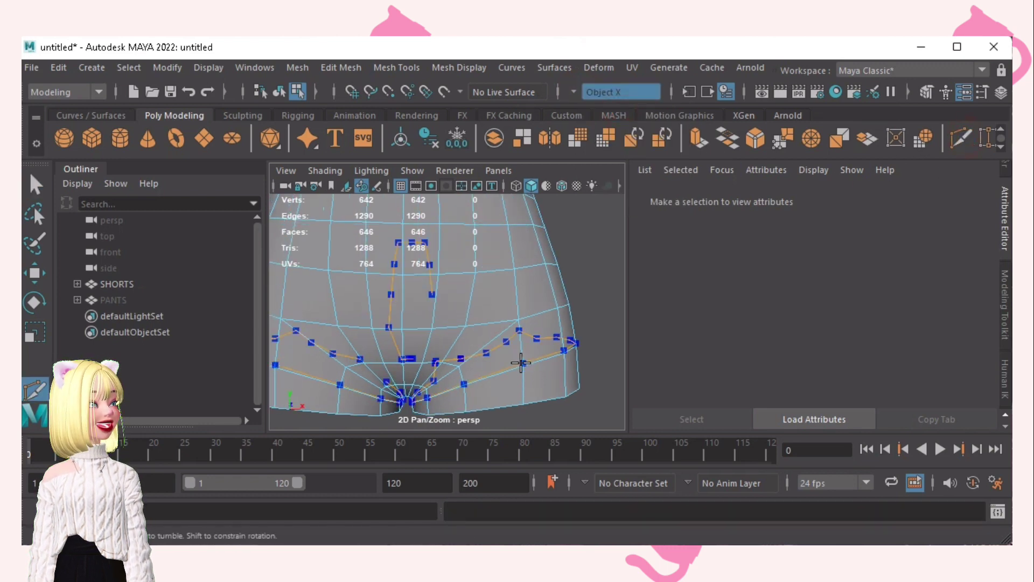
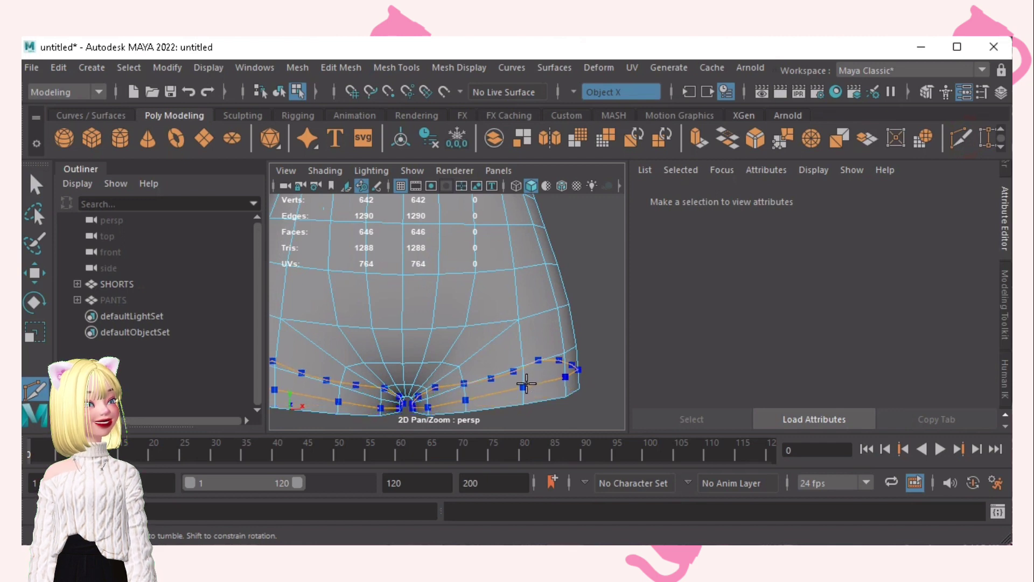
{"action": "left_click", "coordinate": [526, 377], "text": "ctrl"}
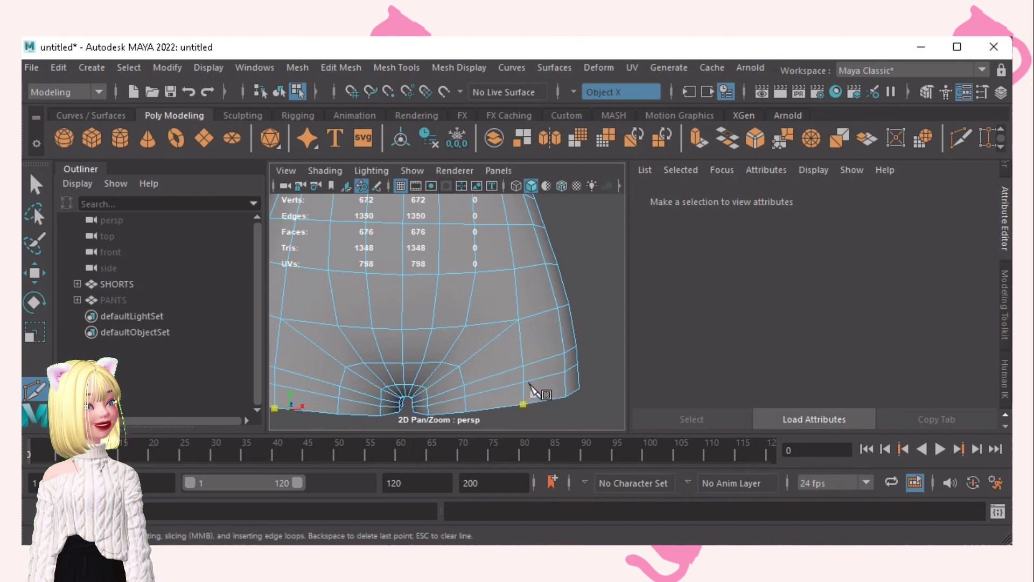
{"action": "left_click", "coordinate": [538, 370], "text": "ctrl"}
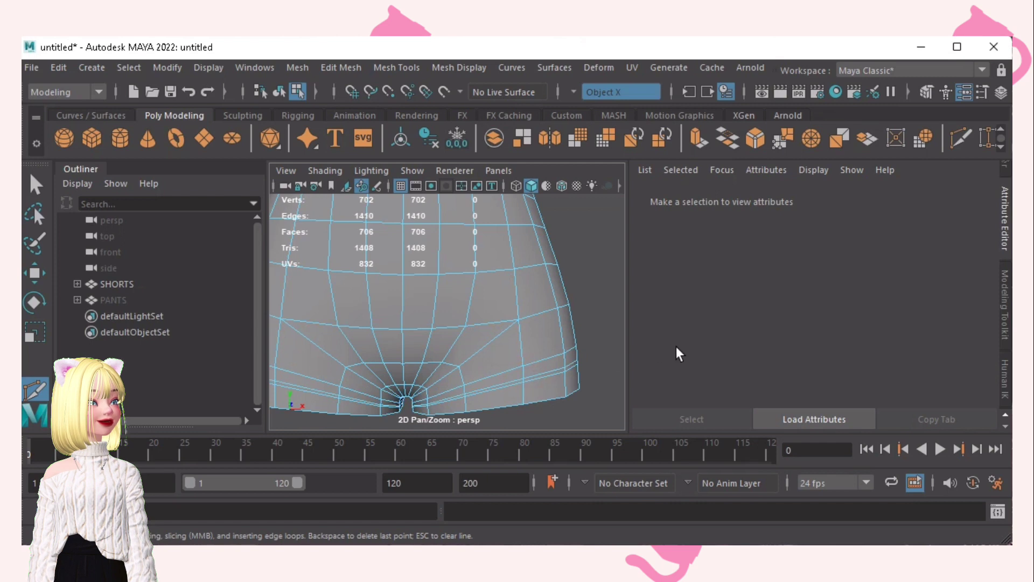
- Scale up the bottom ring of faces on both legs to form raised cuffs and return to object mode
{"action": "key", "text": "F11"}
{"action": "key", "text": "q"}
{"action": "left_click", "coordinate": [543, 389]}
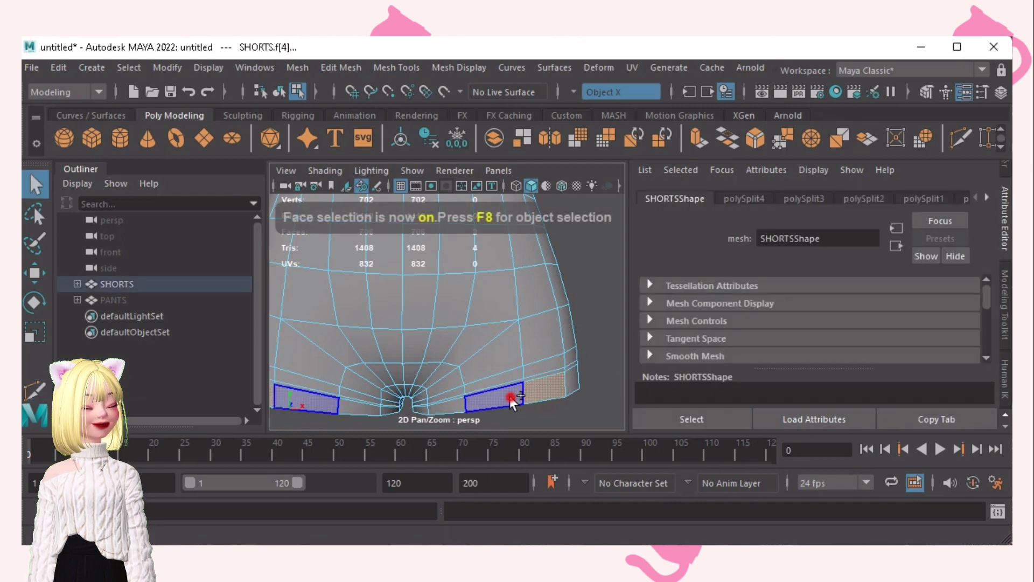
{"action": "double_click", "coordinate": [509, 396], "text": "shift"}
{"action": "key", "text": "r"}
{"action": "left_click_drag", "start_coordinate": [494, 388], "coordinate": [503, 388]}
{"action": "left_click", "coordinate": [606, 248]}
{"action": "right_click_drag", "start_coordinate": [600, 287], "coordinate": [613, 258]}
{"action": "scroll", "coordinate": [570, 303], "scroll_direction": "down", "scroll_amount": 6}
{"action": "left_click", "coordinate": [572, 305]}
- Harden the edge loop along the upper side of both leg cuffs and return to object mode
{"action": "right_click_drag", "start_coordinate": [490, 312], "coordinate": [581, 357], "text": "alt"}
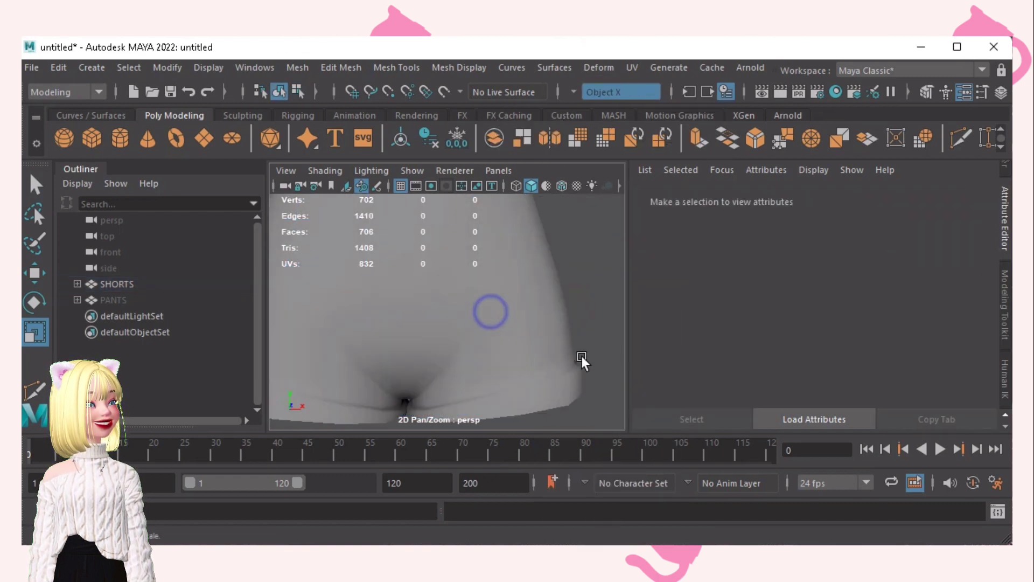
{"action": "left_click", "coordinate": [533, 352]}
{"action": "key", "text": "F10"}
{"action": "double_click", "coordinate": [512, 383]}
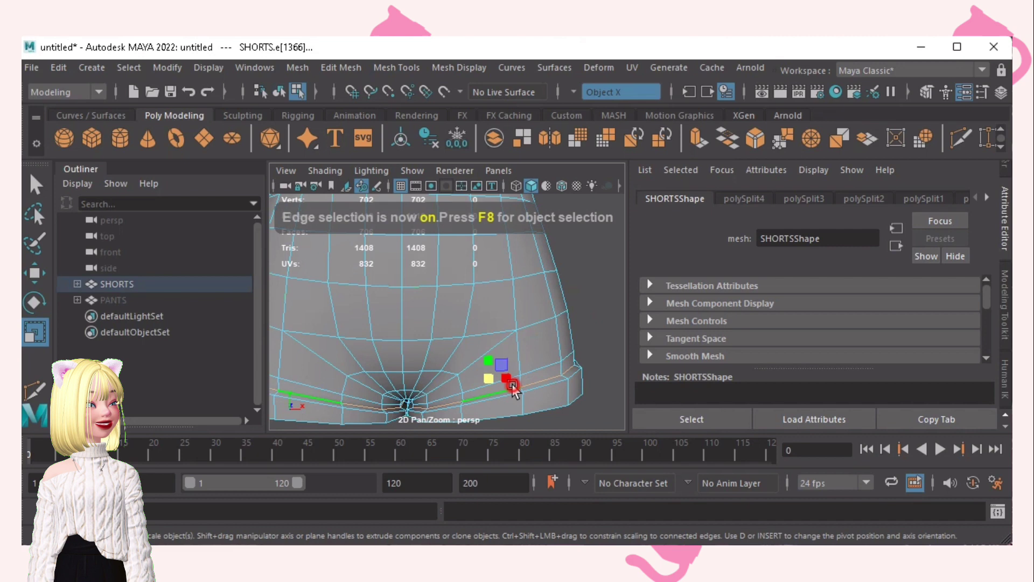
{"action": "left_click", "coordinate": [443, 70]}
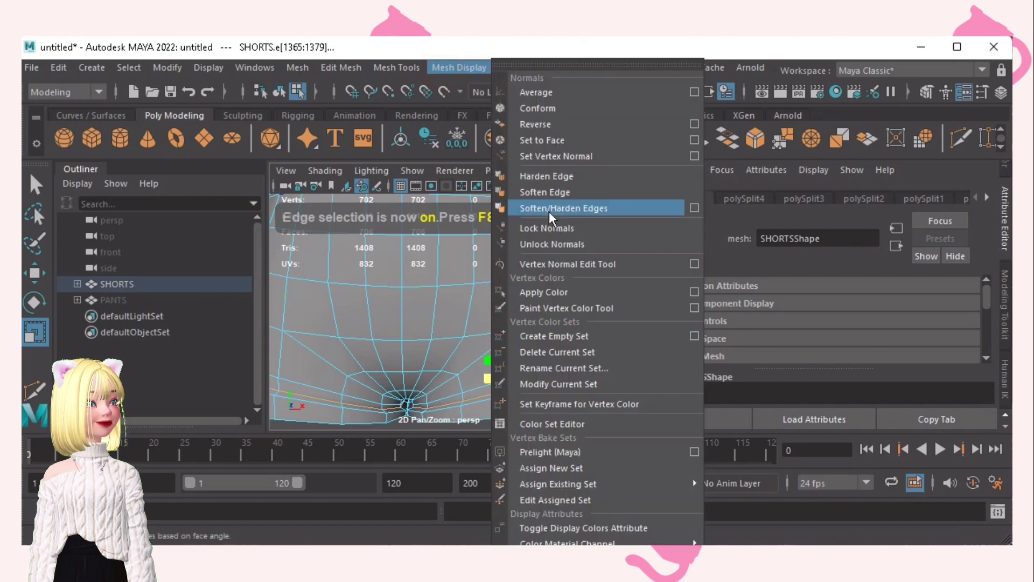
{"action": "left_click", "coordinate": [553, 177]}
{"action": "key", "text": "w"}
{"action": "left_click", "coordinate": [595, 307]}
{"action": "right_click_drag", "start_coordinate": [605, 265], "coordinate": [607, 314]}
{"action": "left_click", "coordinate": [597, 257]}
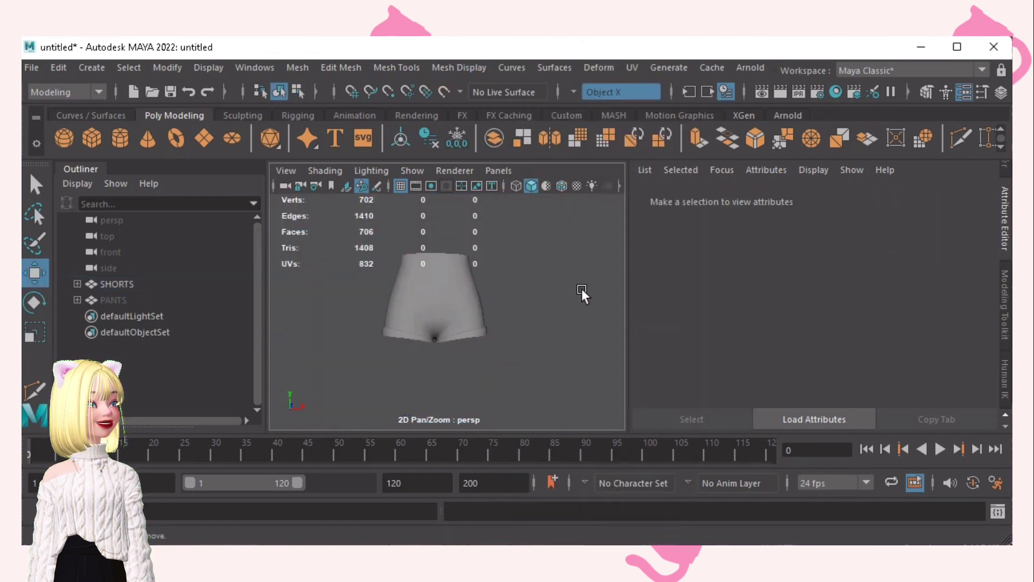
{"action": "left_click_drag", "start_coordinate": [606, 323], "coordinate": [571, 372], "text": "alt"}
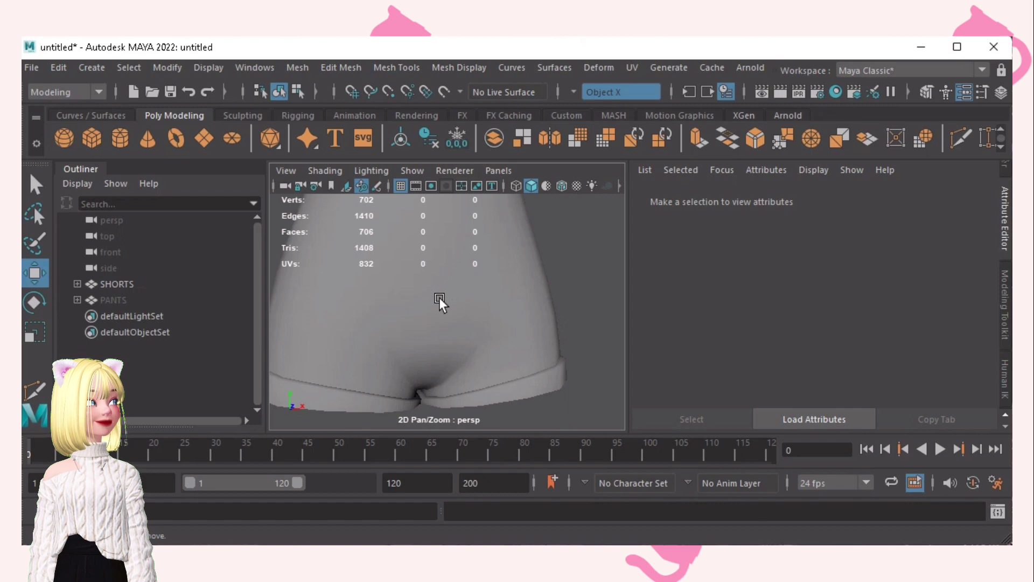
{"action": "scroll", "coordinate": [452, 301], "scroll_direction": "down", "scroll_amount": 5}
{"action": "left_click_drag", "start_coordinate": [490, 318], "coordinate": [472, 315], "text": "alt"}
{"action": "right_click_drag", "start_coordinate": [501, 323], "coordinate": [443, 322], "text": "alt"}
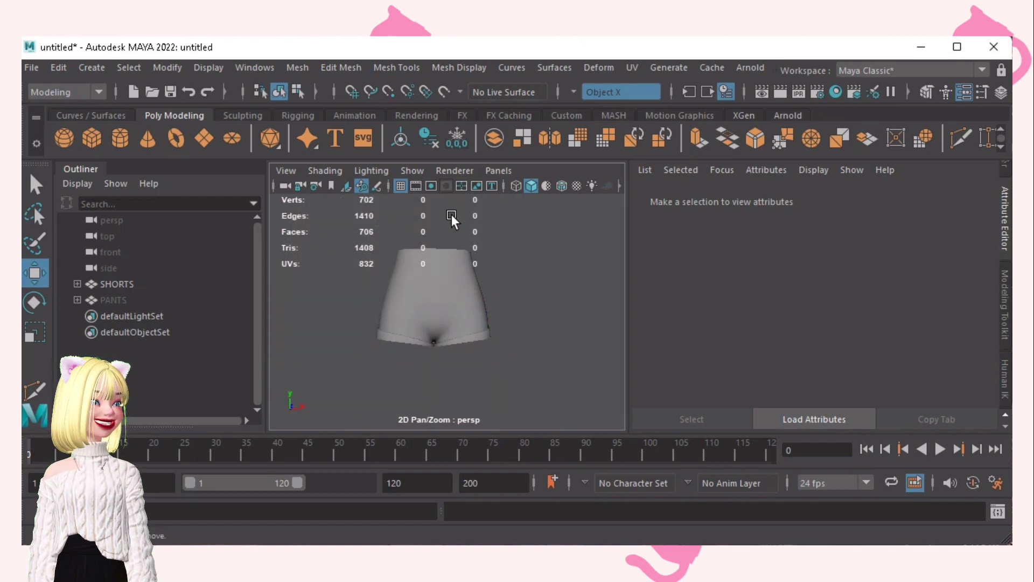
- Turn off symmetry and delete the SHORTS object from the scene
{"action": "left_click", "coordinate": [573, 92]}
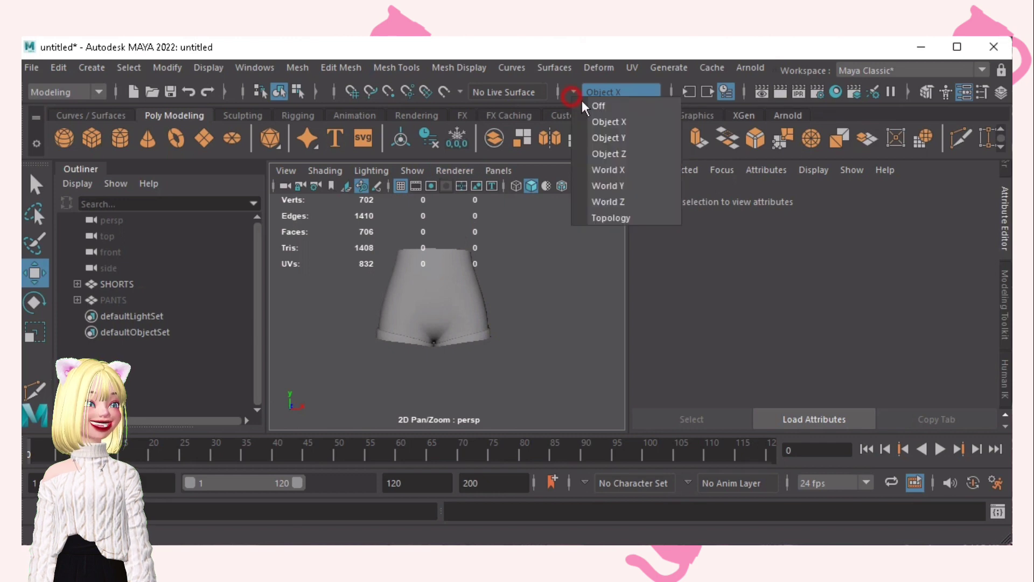
{"action": "left_click", "coordinate": [584, 102]}
{"action": "left_click", "coordinate": [149, 279]}
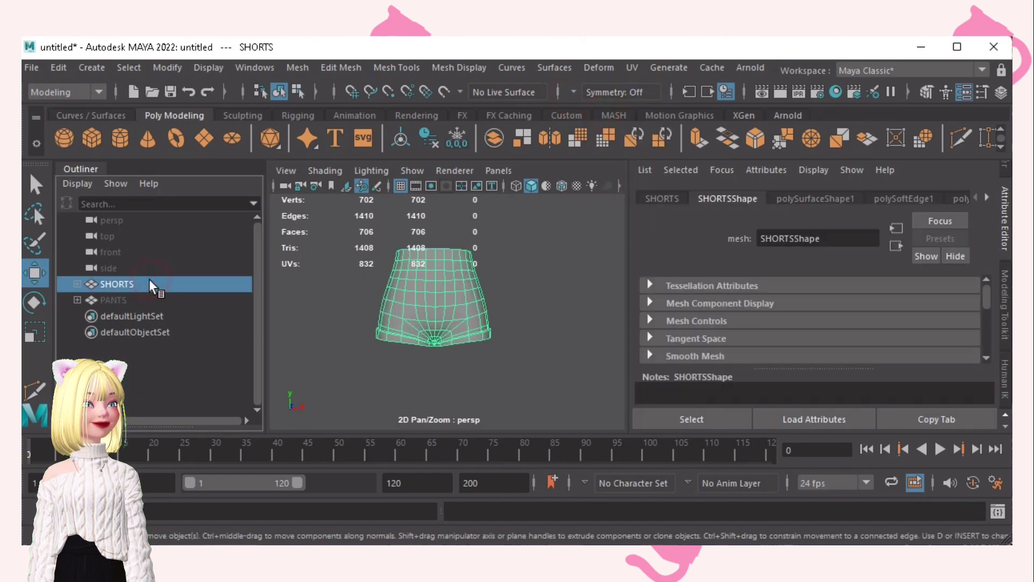
{"action": "key", "text": "Delete"}
- Unhide the PANTS body mesh and switch to face selection with its waist framed from the front
{"action": "left_click", "coordinate": [132, 282]}
{"action": "key", "text": "shift+h"}
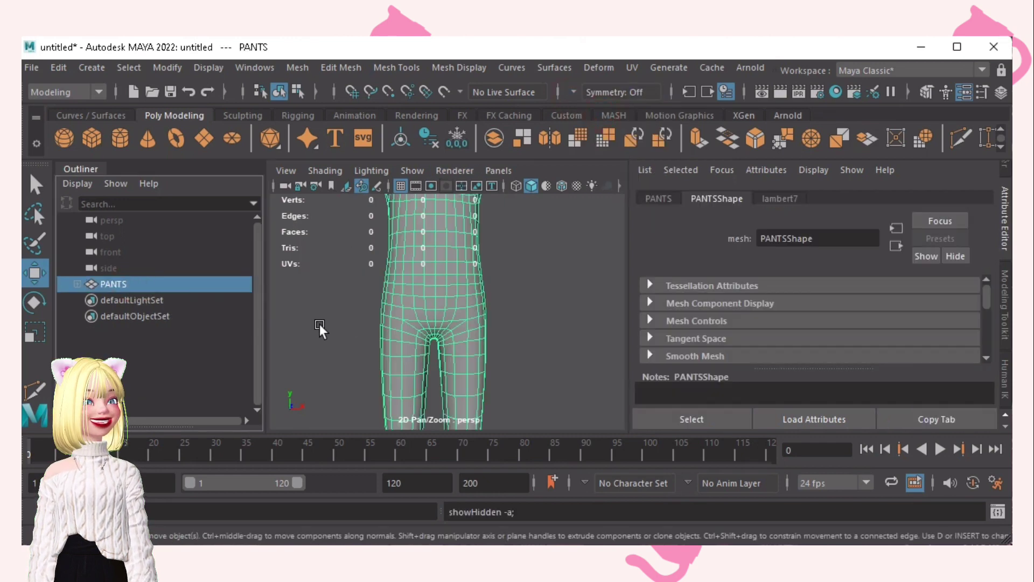
{"action": "key", "text": "F11"}
{"action": "middle_click_drag", "start_coordinate": [436, 276], "coordinate": [441, 322], "text": "alt"}
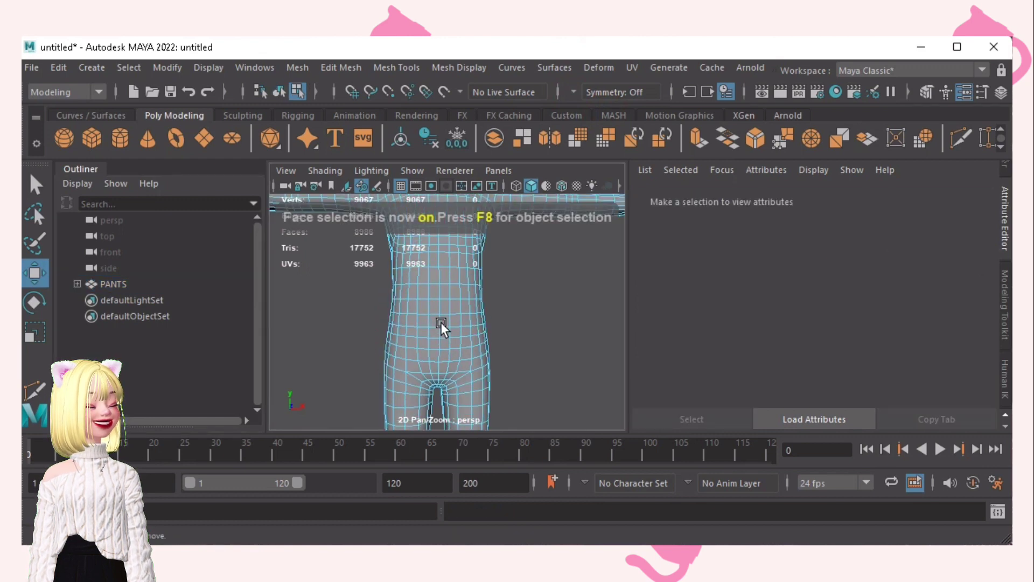
{"action": "key", "text": "q"}
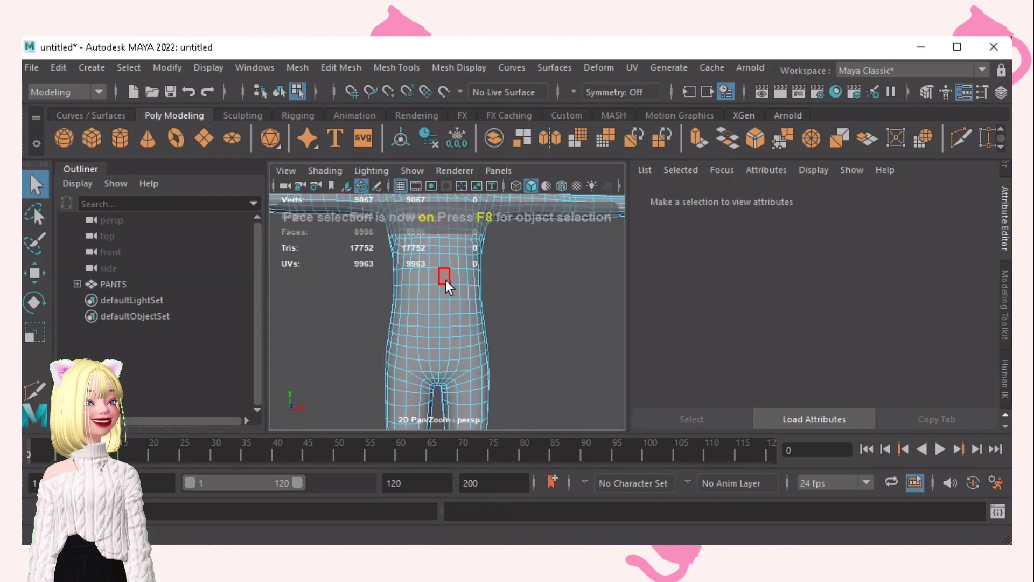
- Delete the ring of faces around the waist of the body mesh and the torso connected above it
{"action": "left_click", "coordinate": [440, 288]}
{"action": "double_click", "coordinate": [440, 289]}
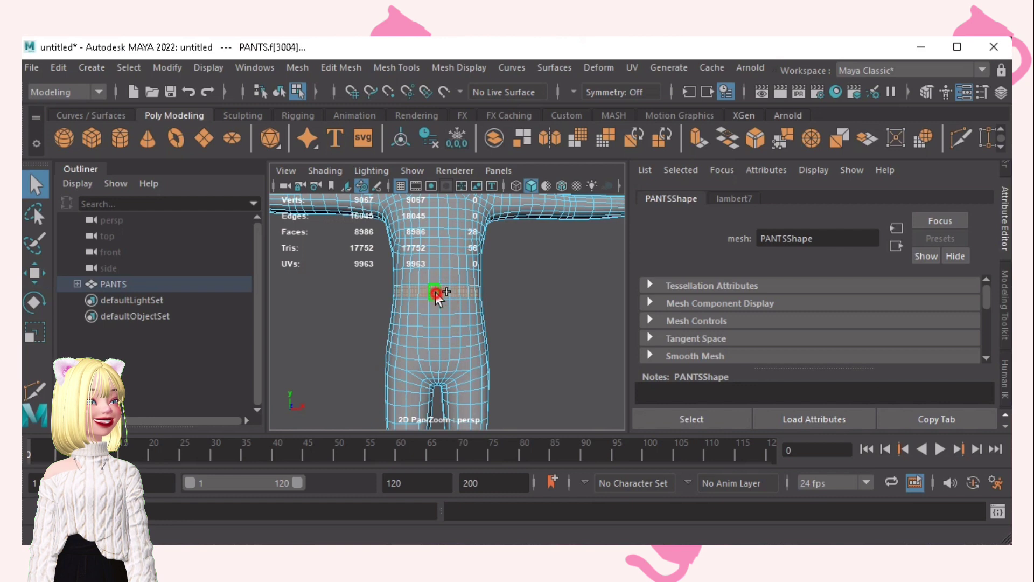
{"action": "key", "text": "Delete"}
{"action": "double_click", "coordinate": [452, 273]}
{"action": "key", "text": "Delete"}
- Delete the leftover pieces floating above the legs
{"action": "scroll", "coordinate": [451, 273], "scroll_direction": "down", "scroll_amount": 8}
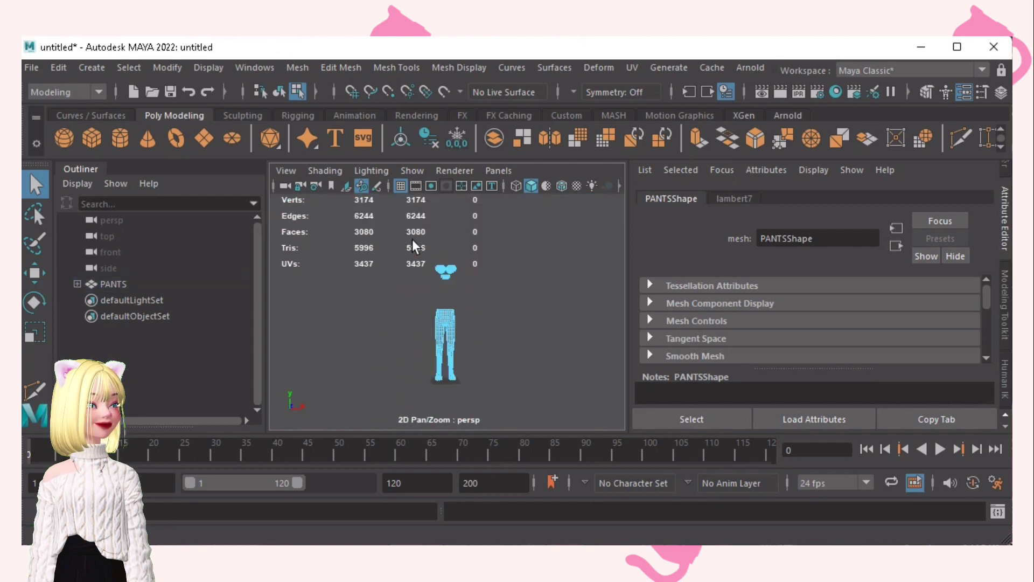
{"action": "left_click_drag", "start_coordinate": [410, 242], "coordinate": [487, 283]}
{"action": "key", "text": "Delete"}
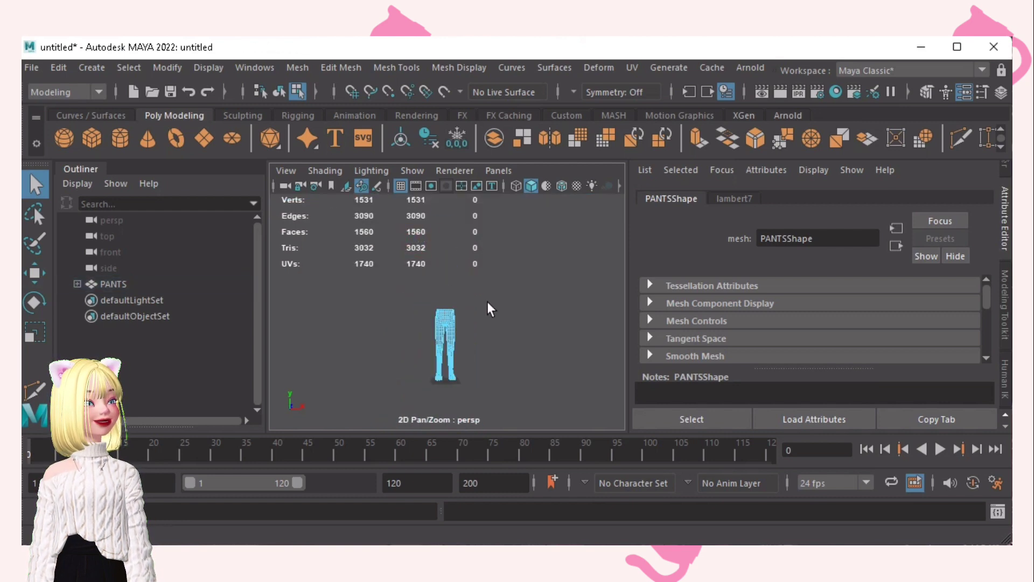
- Delete the ring of faces around both ankles
{"action": "scroll", "coordinate": [487, 304], "scroll_direction": "up", "scroll_amount": 6}
{"action": "middle_click_drag", "start_coordinate": [487, 305], "coordinate": [469, 203], "text": "alt"}
{"action": "right_click_drag", "start_coordinate": [477, 292], "coordinate": [539, 329], "text": "alt"}
{"action": "middle_click_drag", "start_coordinate": [519, 334], "coordinate": [519, 253], "text": "alt"}
{"action": "right_click_drag", "start_coordinate": [511, 278], "coordinate": [572, 304], "text": "alt"}
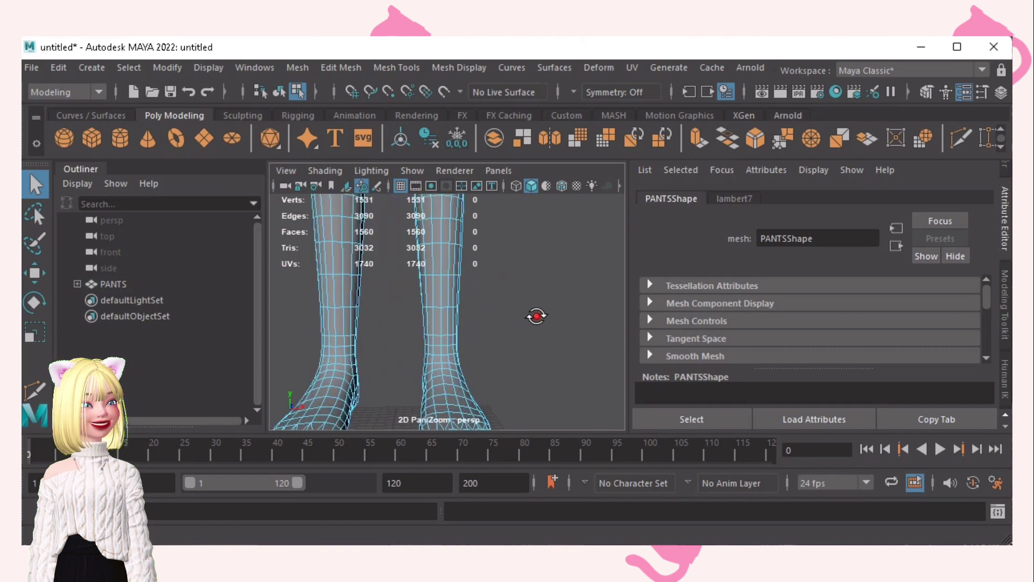
{"action": "left_click_drag", "start_coordinate": [536, 314], "coordinate": [542, 317], "text": "alt"}
{"action": "left_click", "coordinate": [435, 351]}
{"action": "double_click", "coordinate": [431, 351], "text": "shift"}
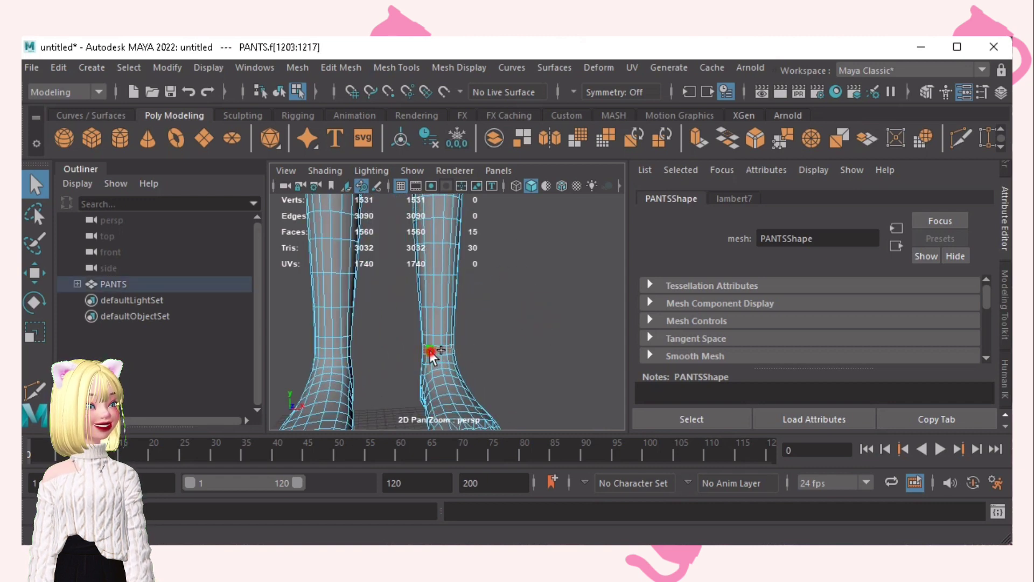
{"action": "left_click", "coordinate": [343, 350], "text": "shift"}
{"action": "double_click", "coordinate": [338, 352], "text": "shift"}
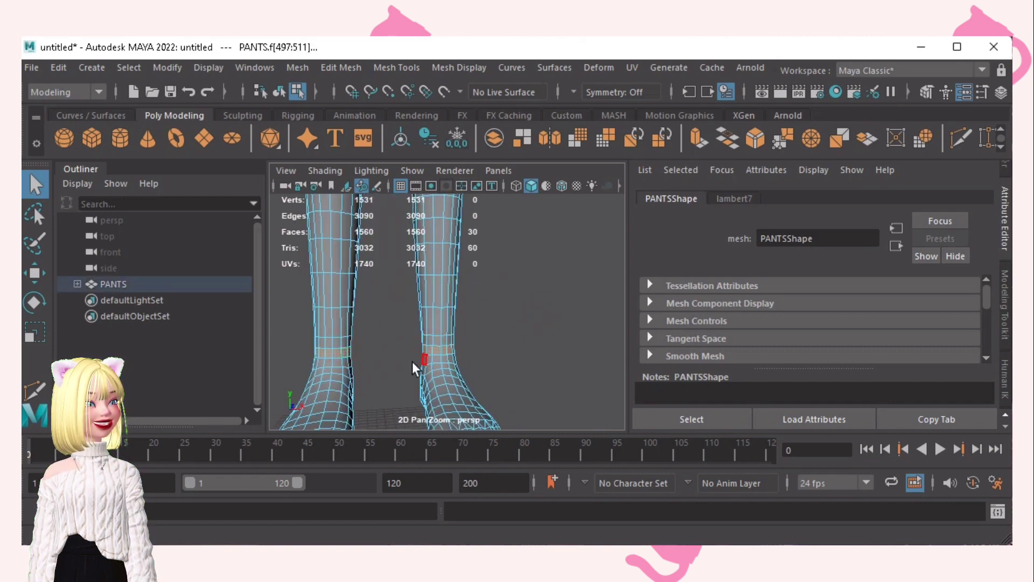
{"action": "key", "text": "Delete"}
- Delete both detached feet from the PANTS mesh
{"action": "double_click", "coordinate": [436, 390]}
{"action": "key", "text": "Delete"}
{"action": "double_click", "coordinate": [344, 388]}
{"action": "key", "text": "Delete"}
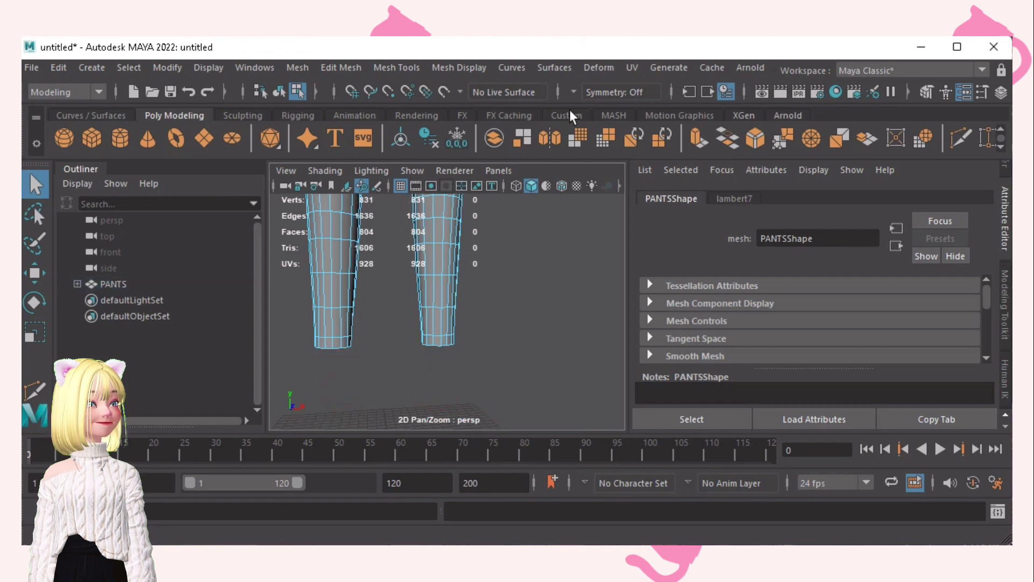
- Set symmetry to Object X and scale up the bottom ring of faces on both legs with soft selection to widen the hems
{"action": "left_click", "coordinate": [572, 94]}
{"action": "left_click", "coordinate": [606, 120]}
{"action": "left_click", "coordinate": [434, 324]}
{"action": "scroll", "coordinate": [455, 342], "scroll_direction": "up", "scroll_amount": 2}
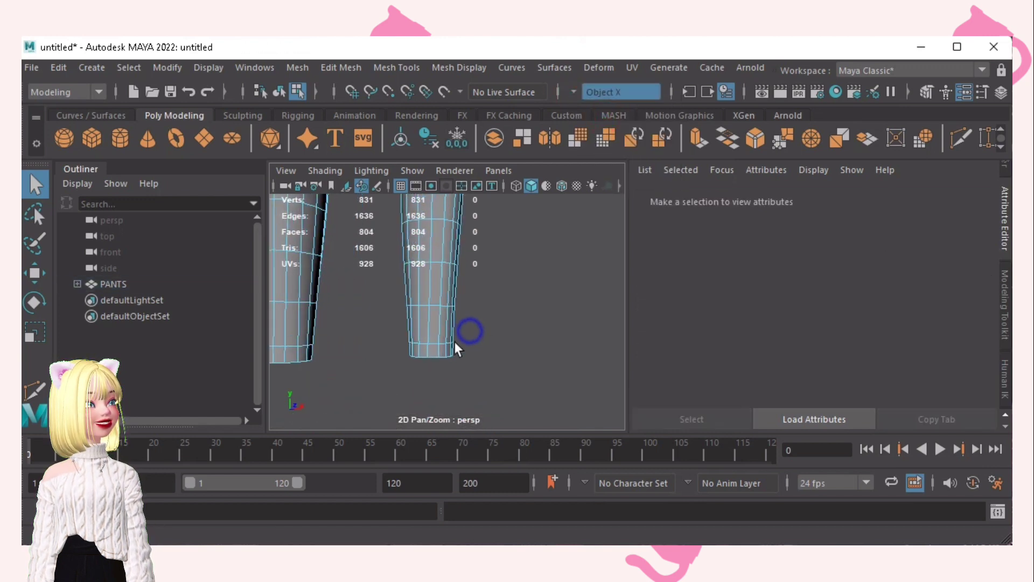
{"action": "left_click", "coordinate": [431, 349]}
{"action": "key", "text": "r"}
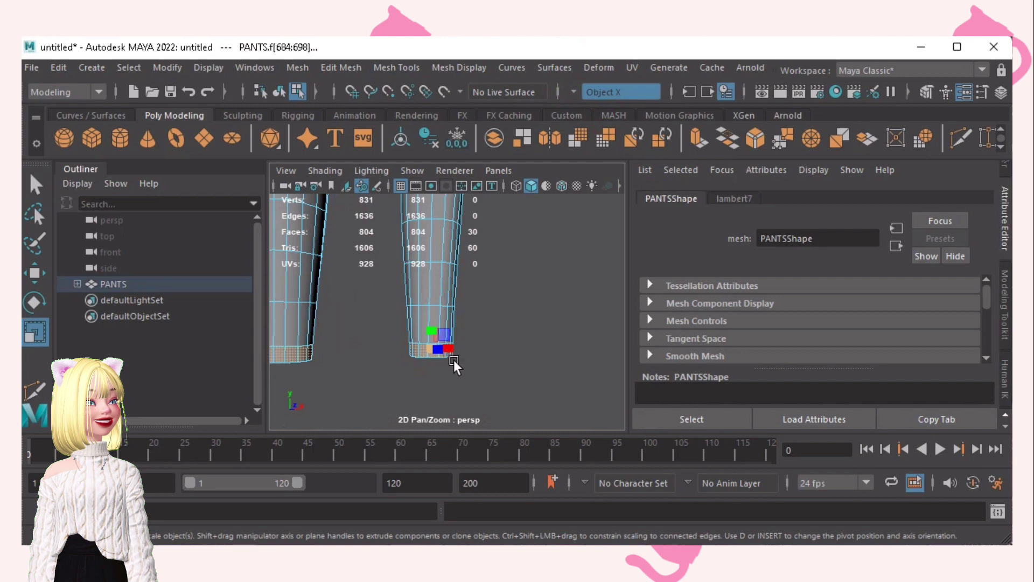
{"action": "key", "text": "b"}
{"action": "left_click_drag", "start_coordinate": [434, 357], "coordinate": [438, 360]}
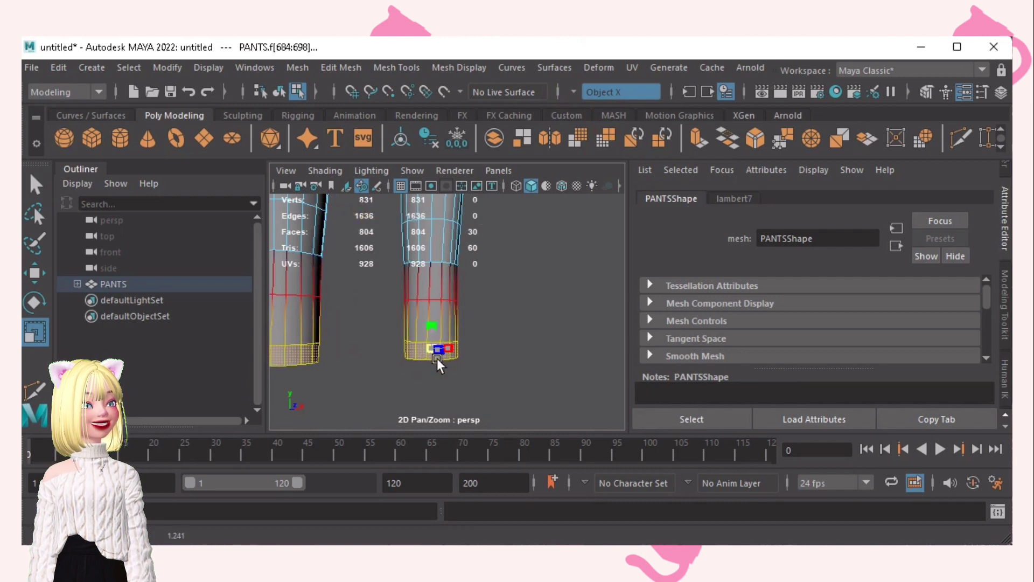
{"action": "left_click", "coordinate": [502, 308]}
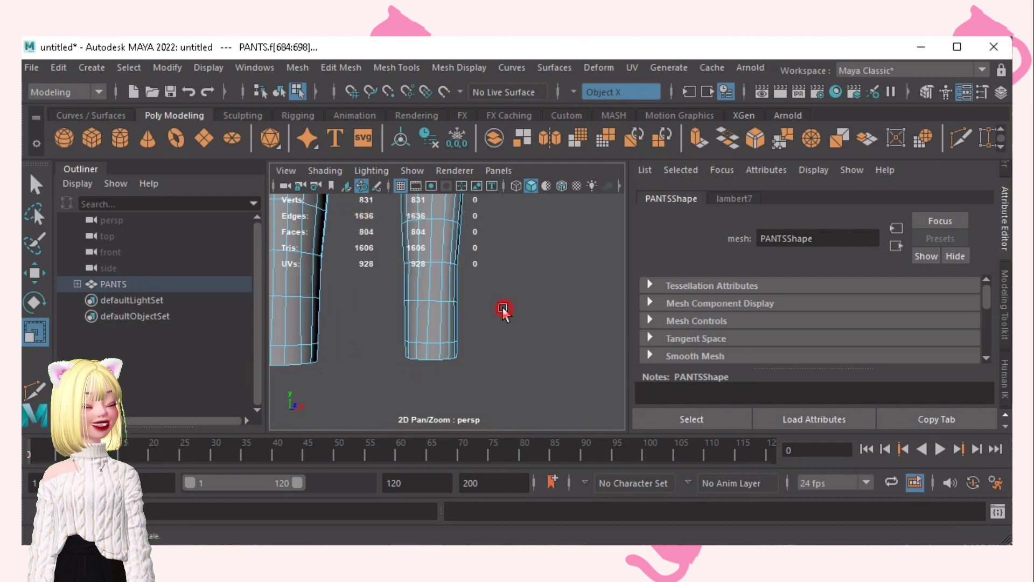
- Insert an edge loop close to the hem of both legs with the Multi-Cut tool
{"action": "scroll", "coordinate": [512, 313], "scroll_direction": "down", "scroll_amount": 4}
{"action": "left_click_drag", "start_coordinate": [519, 312], "coordinate": [433, 319], "text": "alt"}
{"action": "right_click_drag", "start_coordinate": [469, 334], "coordinate": [646, 356], "text": "alt"}
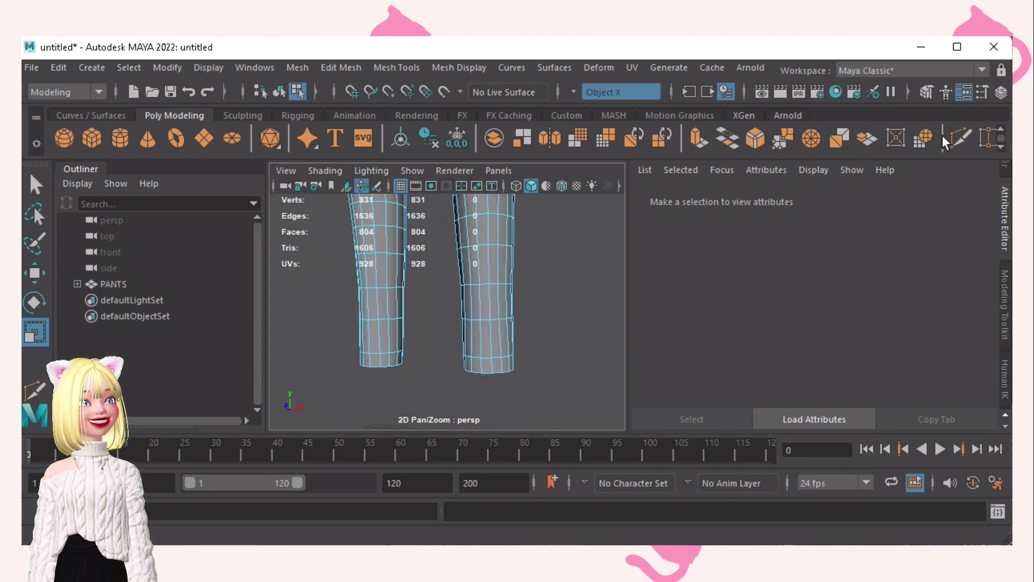
{"action": "left_click", "coordinate": [962, 146]}
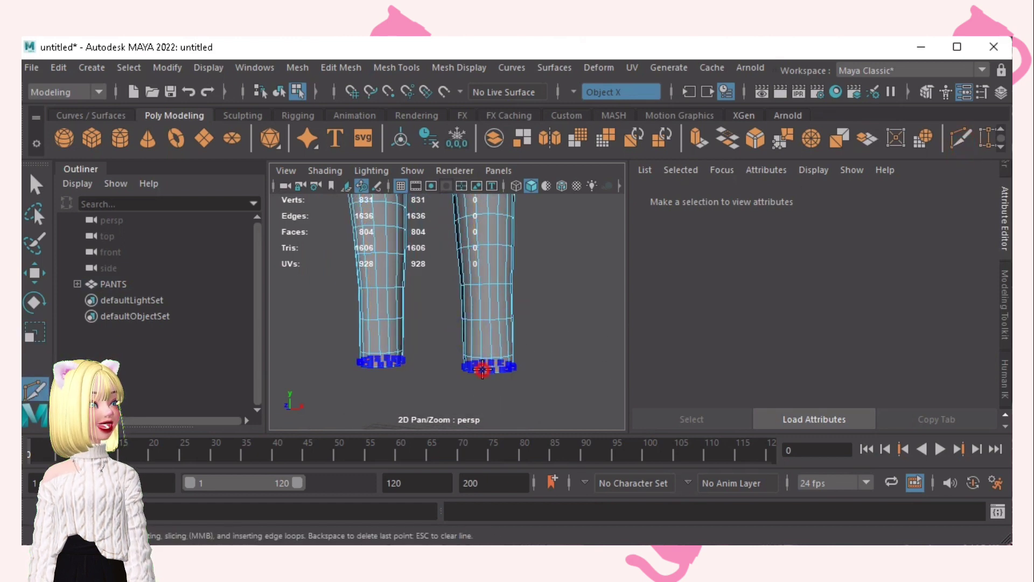
{"action": "left_click", "coordinate": [483, 369], "text": "ctrl"}
- Scale the lowest vertex loop of both legs inward, with soft selection off, to fold the hems inside
{"action": "middle_click_drag", "start_coordinate": [484, 342], "coordinate": [461, 307], "text": "alt"}
{"action": "right_click_drag", "start_coordinate": [462, 307], "coordinate": [554, 341], "text": "alt"}
{"action": "key", "text": "F9"}
{"action": "key", "text": "q"}
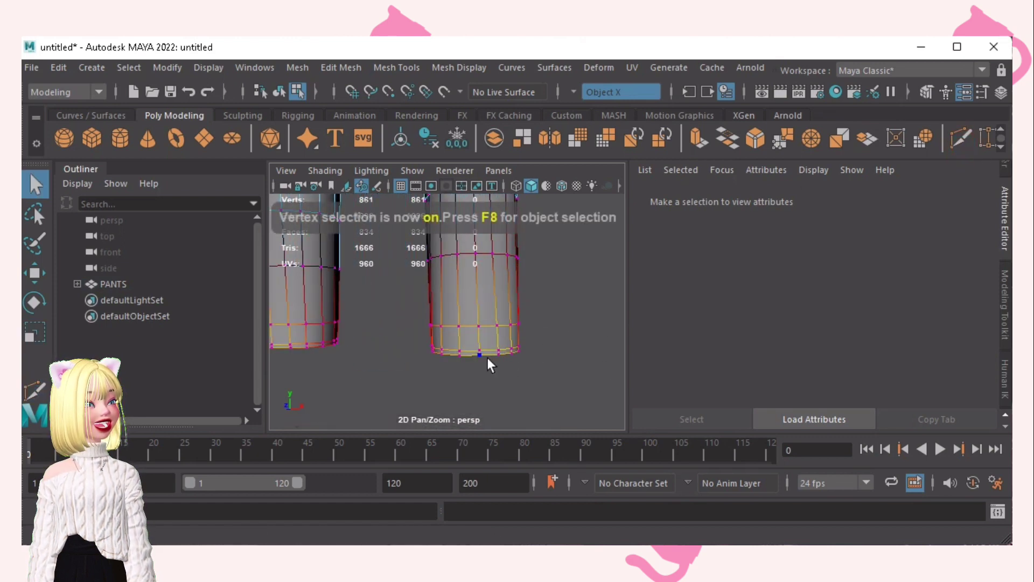
{"action": "left_click", "coordinate": [487, 358]}
{"action": "left_click", "coordinate": [460, 358], "text": "shift"}
{"action": "key", "text": "r"}
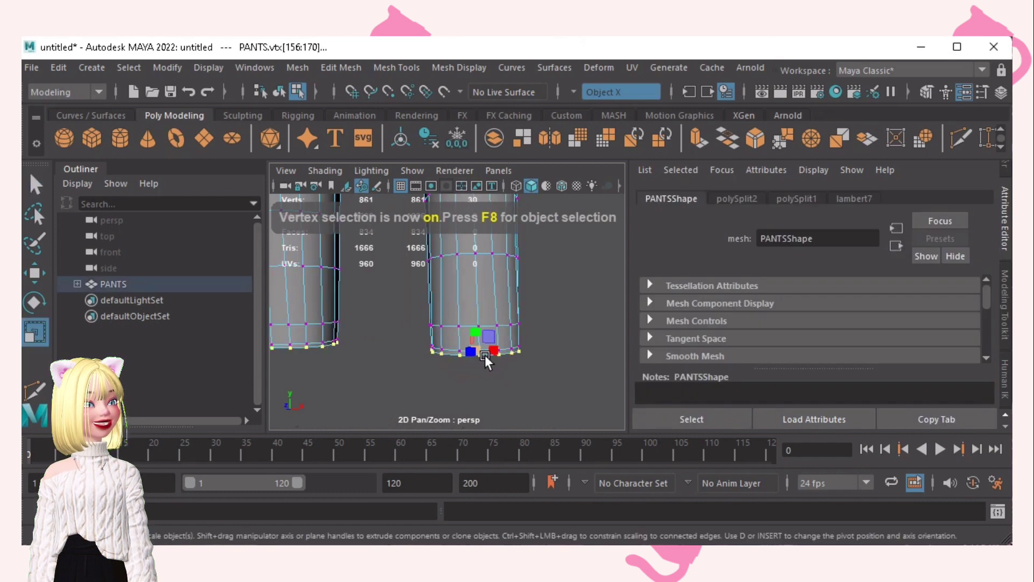
{"action": "left_click", "coordinate": [482, 378]}
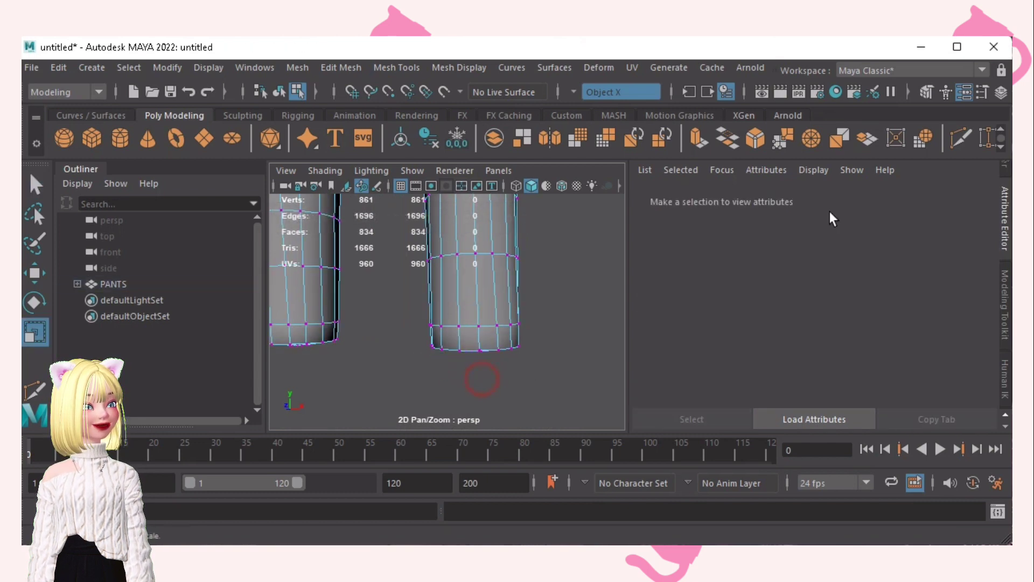
- Add a supporting edge loop just above the folded hem on both legs
{"action": "left_click", "coordinate": [956, 141]}
{"action": "left_click", "coordinate": [485, 347], "text": "ctrl"}
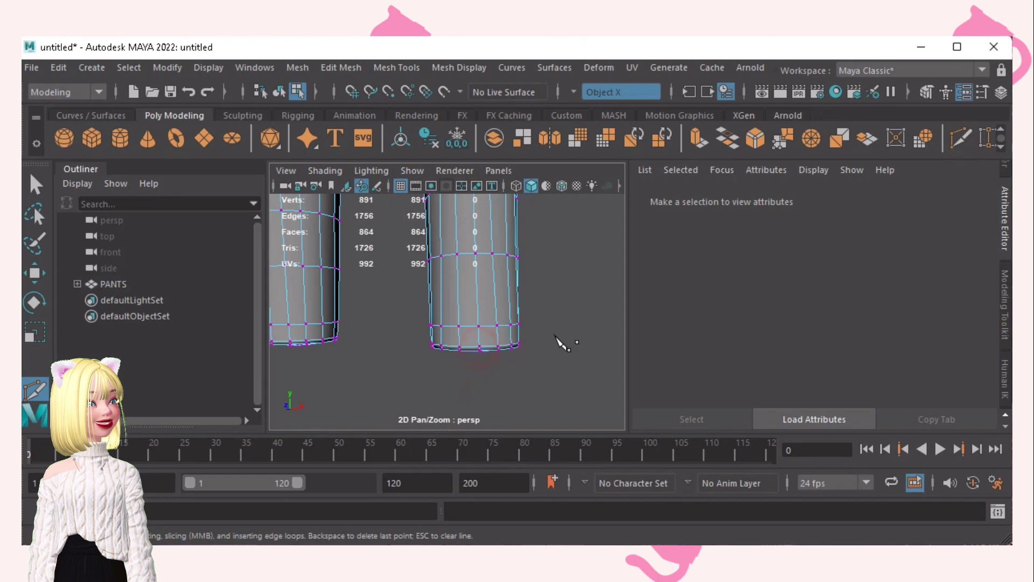
{"action": "key", "text": "q"}
- Turn symmetry off and scale the top vertices of the waist inward with soft selection to narrow the waist
{"action": "scroll", "coordinate": [554, 338], "scroll_direction": "down", "scroll_amount": 5}
{"action": "mouse_move", "coordinate": [566, 277]}
{"action": "right_mouse_down"}
{"action": "mouse_move", "coordinate": [539, 334]}
{"action": "mouse_move", "coordinate": [559, 260]}
{"action": "right_mouse_up"}
{"action": "scroll", "coordinate": [559, 264], "scroll_direction": "down", "scroll_amount": 4}
{"action": "middle_click_drag", "start_coordinate": [492, 205], "coordinate": [531, 327], "text": "alt"}
{"action": "middle_click_drag", "start_coordinate": [514, 285], "coordinate": [507, 352], "text": "alt"}
{"action": "middle_click_drag", "start_coordinate": [466, 323], "coordinate": [458, 344]}
{"action": "key", "text": "F9"}
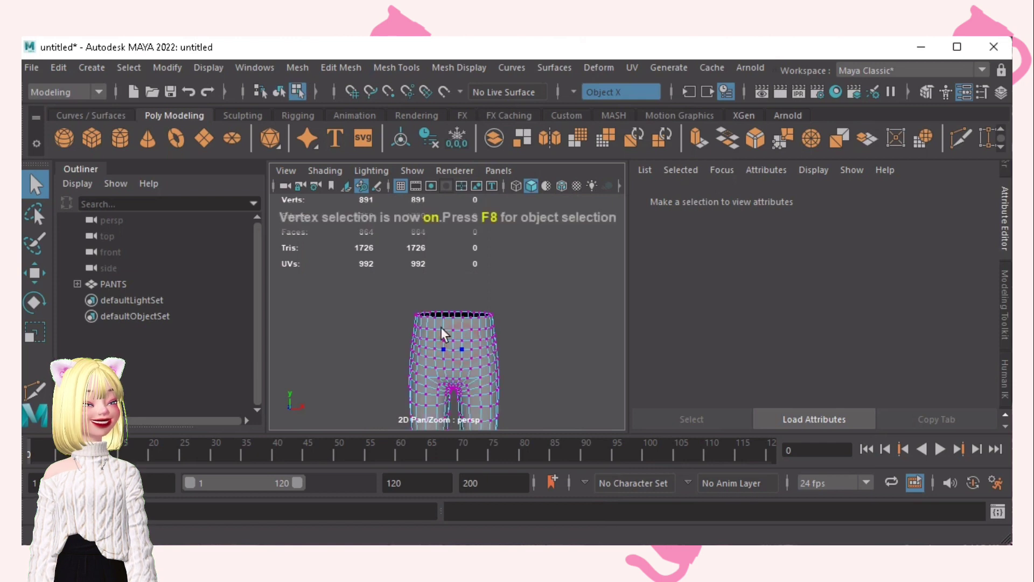
{"action": "left_click_drag", "start_coordinate": [494, 319], "coordinate": [498, 319]}
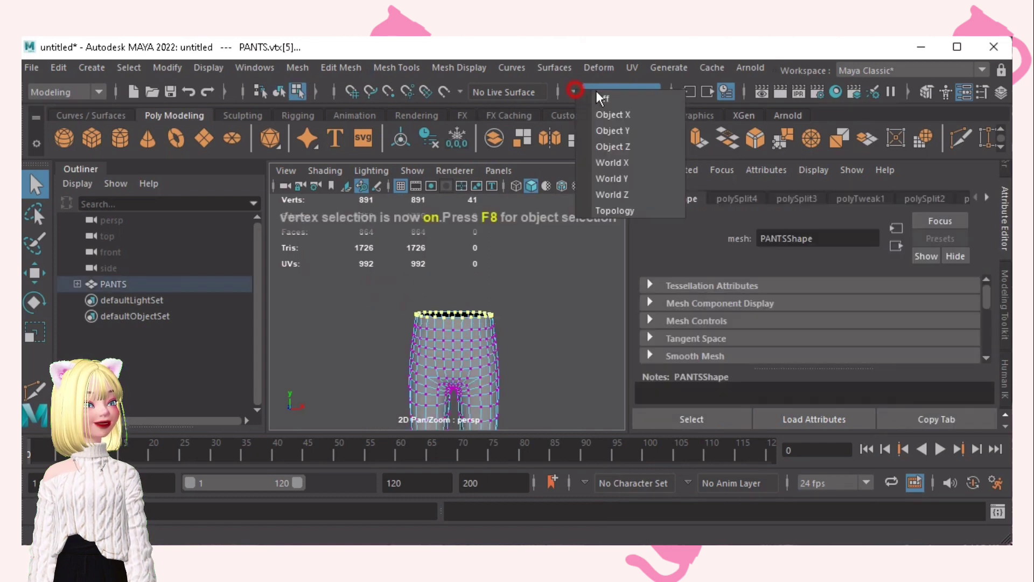
{"action": "left_click", "coordinate": [603, 92]}
{"action": "left_click", "coordinate": [604, 97]}
{"action": "key", "text": "r"}
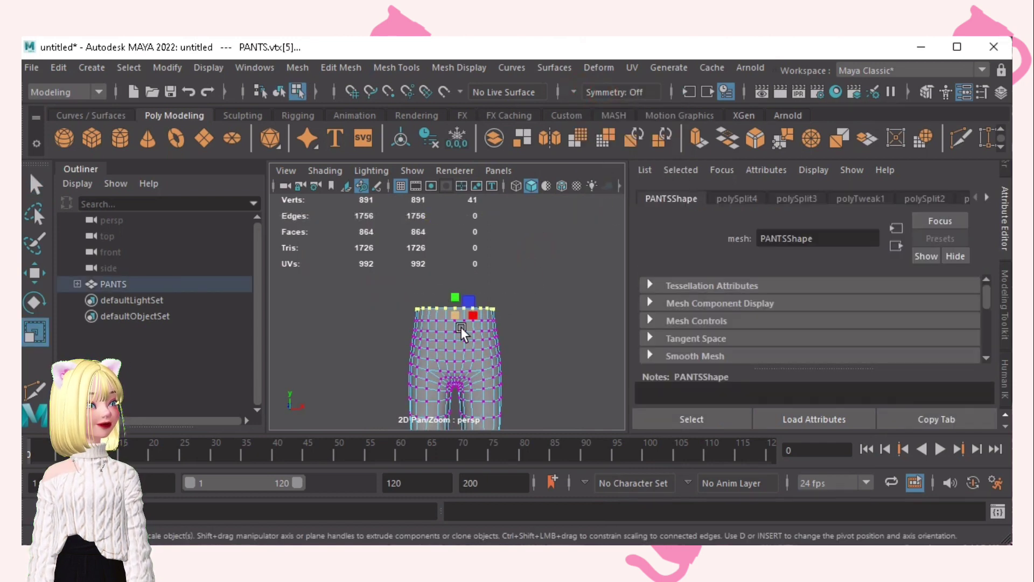
{"action": "key", "text": "b"}
{"action": "left_click_drag", "start_coordinate": [464, 327], "coordinate": [474, 333]}
{"action": "scroll", "coordinate": [428, 319], "scroll_direction": "up", "scroll_amount": 5}
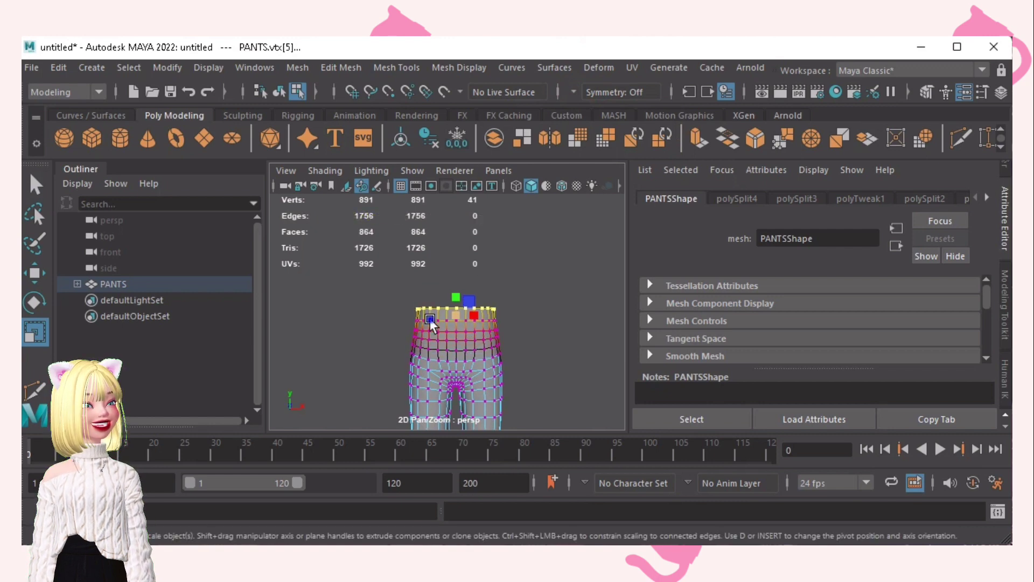
{"action": "left_click_drag", "start_coordinate": [469, 329], "coordinate": [446, 323], "text": "alt"}
{"action": "key", "text": "ctrl+z"}
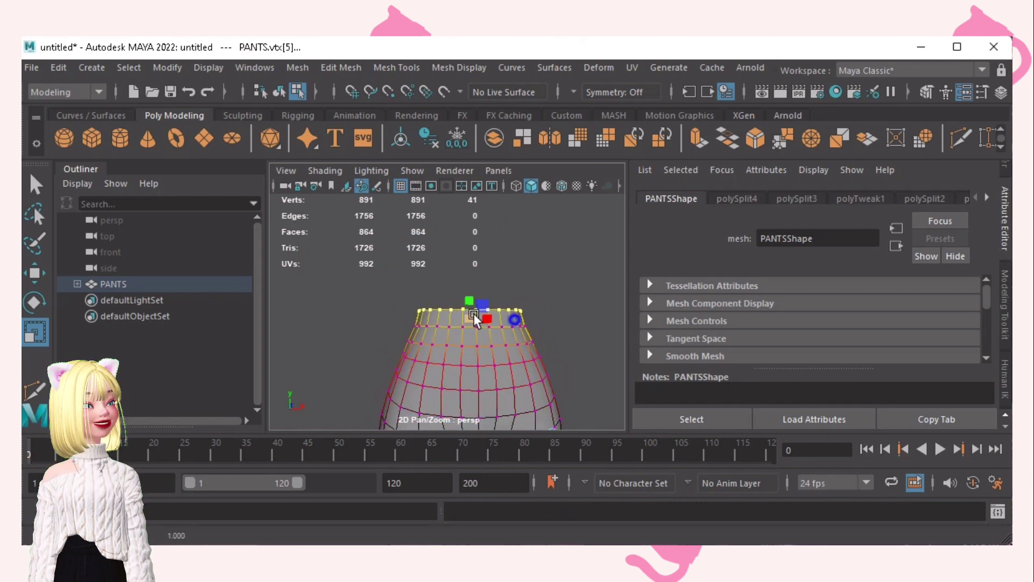
- Return to object mode and check the overall silhouette of the pants
{"action": "scroll", "coordinate": [474, 314], "scroll_direction": "down", "scroll_amount": 5}
{"action": "left_click", "coordinate": [555, 263]}
{"action": "mouse_move", "coordinate": [563, 244]}
{"action": "right_mouse_down"}
{"action": "mouse_move", "coordinate": [558, 284]}
{"action": "mouse_move", "coordinate": [555, 260]}
{"action": "right_mouse_up"}
{"action": "scroll", "coordinate": [513, 332], "scroll_direction": "down", "scroll_amount": 5}
{"action": "middle_click_drag", "start_coordinate": [513, 329], "coordinate": [511, 258], "text": "alt"}
{"action": "left_click_drag", "start_coordinate": [501, 298], "coordinate": [490, 300], "text": "alt"}
{"action": "middle_click_drag", "start_coordinate": [488, 289], "coordinate": [478, 349], "text": "alt"}
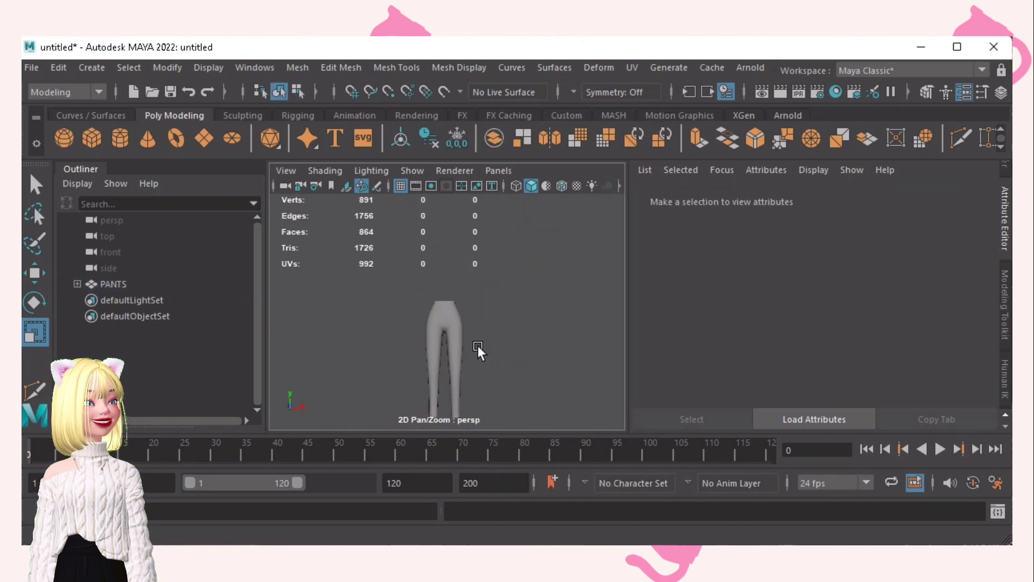
- Try to move a face on the side of the hips outward using Object X symmetry and soft selection
{"action": "left_click_drag", "start_coordinate": [478, 350], "coordinate": [462, 321], "text": "alt"}
{"action": "left_click", "coordinate": [473, 318]}
{"action": "key", "text": "F11"}
{"action": "left_click", "coordinate": [575, 93]}
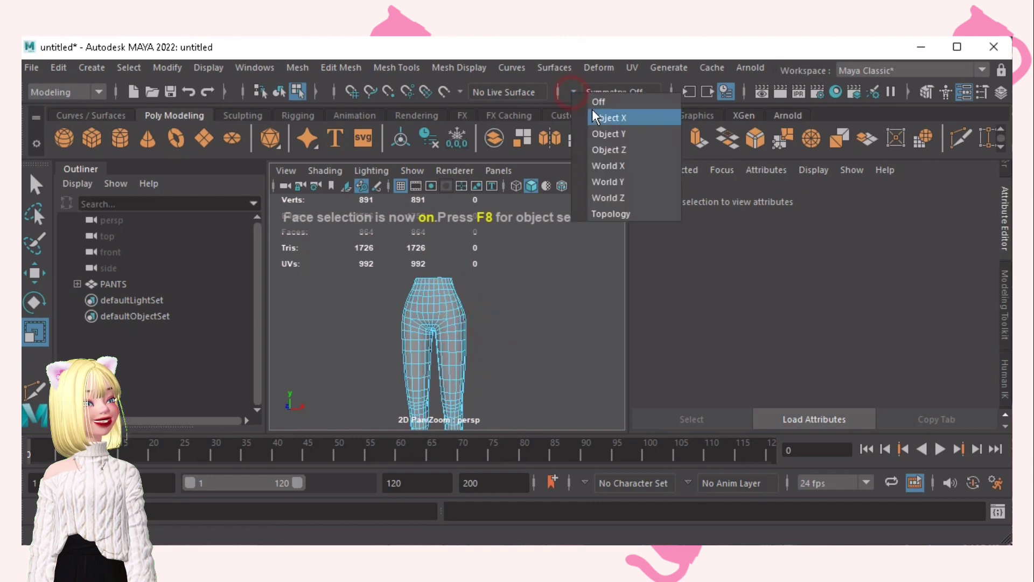
{"action": "left_click", "coordinate": [605, 116]}
{"action": "right_click_drag", "start_coordinate": [494, 256], "coordinate": [605, 300], "text": "alt"}
{"action": "left_click", "coordinate": [473, 322]}
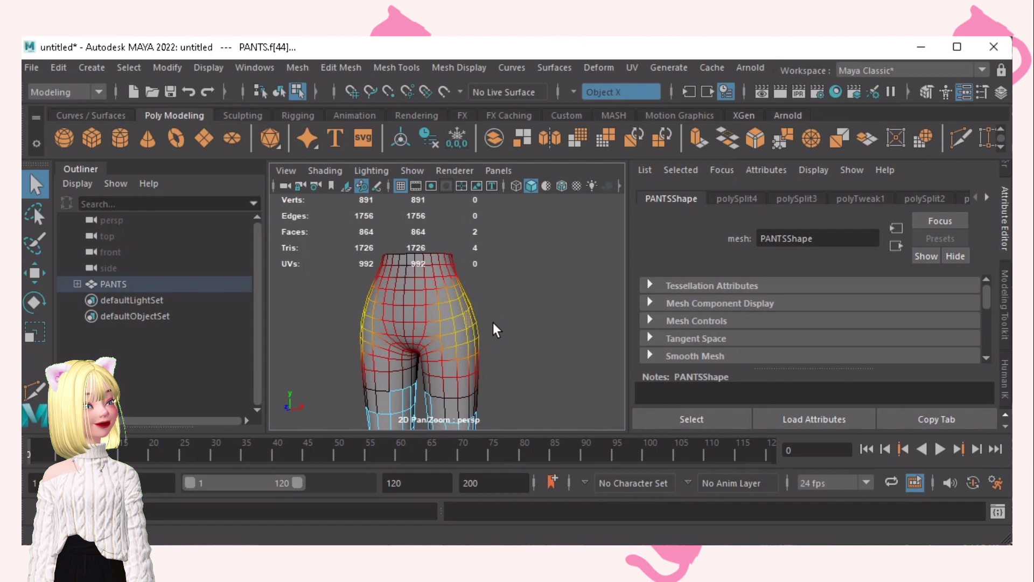
{"action": "key", "text": "w"}
{"action": "left_click_drag", "start_coordinate": [491, 319], "coordinate": [525, 303]}
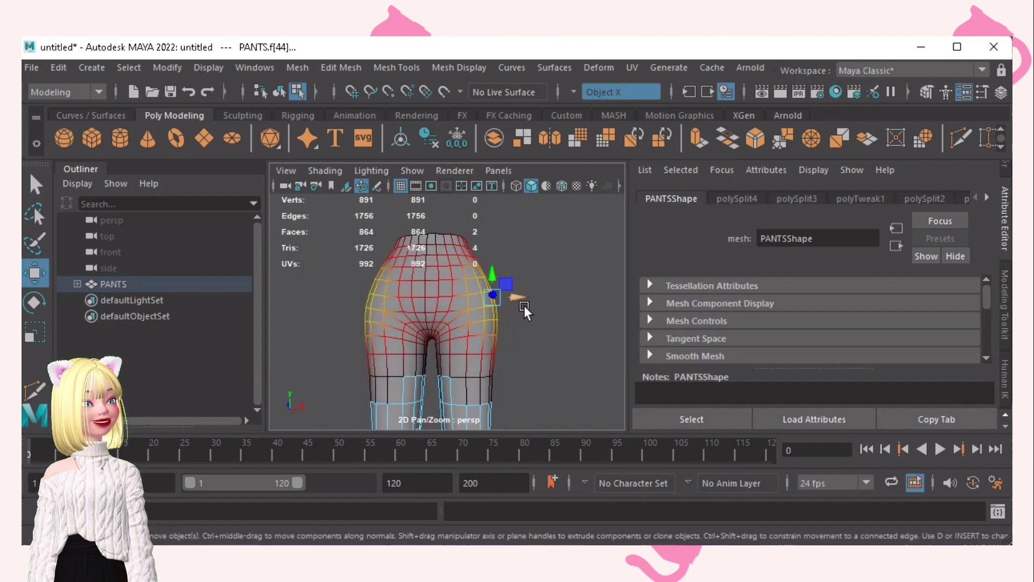
{"action": "key", "text": "ctrl+z"}
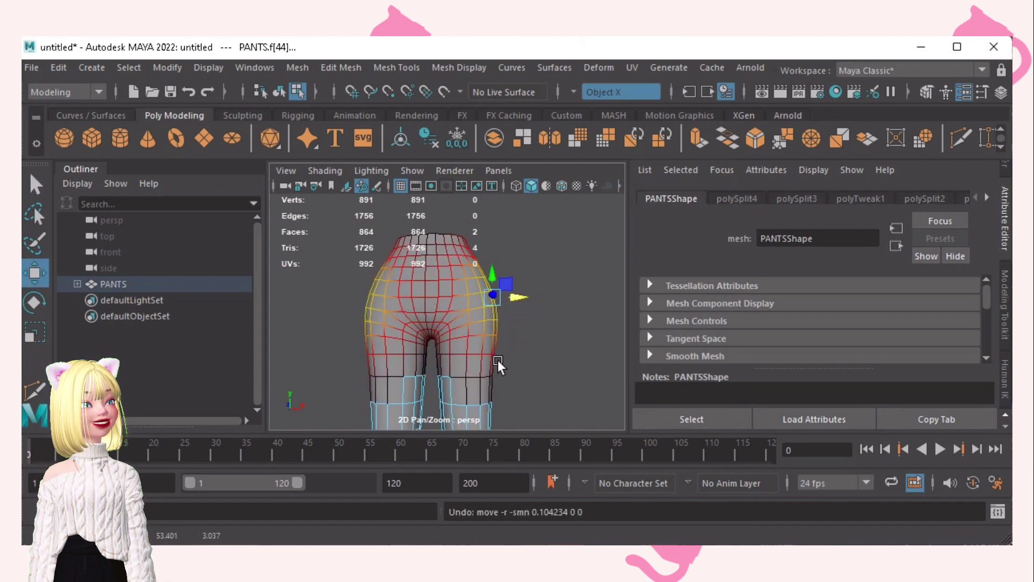
{"action": "key", "text": "ctrl+z"}
- Try to reshape the lower legs by scaling their faces with soft selection
{"action": "middle_click_drag", "start_coordinate": [499, 365], "coordinate": [485, 219], "text": "alt"}
{"action": "middle_click_drag", "start_coordinate": [468, 318], "coordinate": [499, 220], "text": "alt"}
{"action": "left_click_drag", "start_coordinate": [522, 360], "coordinate": [550, 353]}
{"action": "key", "text": "r"}
{"action": "scroll", "coordinate": [519, 350], "scroll_direction": "down", "scroll_amount": 3}
{"action": "scroll", "coordinate": [564, 332], "scroll_direction": "down", "scroll_amount": 4}
{"action": "key", "text": "ctrl+z"}
{"action": "left_click", "coordinate": [505, 283]}
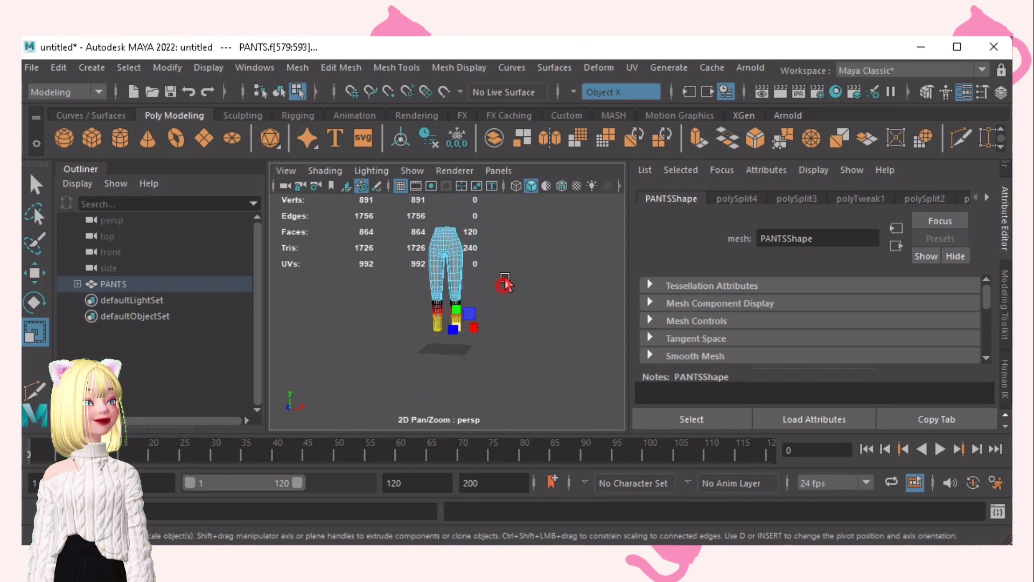
- Turn symmetry off and switch to the selection tool with the pants framed from the front
{"action": "left_click_drag", "start_coordinate": [528, 268], "coordinate": [542, 264], "text": "alt"}
{"action": "middle_click_drag", "start_coordinate": [541, 264], "coordinate": [538, 305], "text": "alt"}
{"action": "scroll", "coordinate": [538, 305], "scroll_direction": "up", "scroll_amount": 5}
{"action": "left_click_drag", "start_coordinate": [570, 303], "coordinate": [503, 371], "text": "alt"}
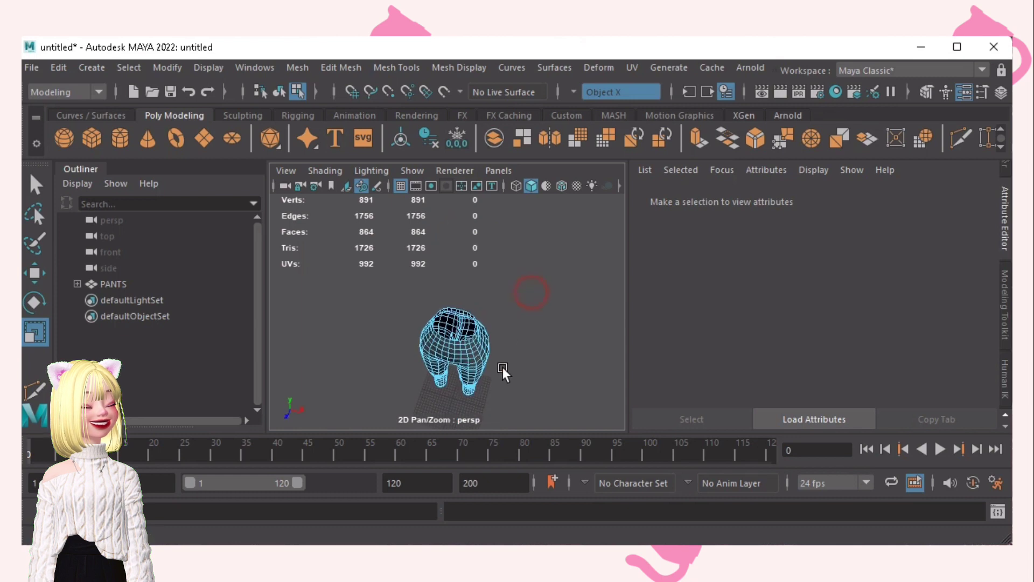
{"action": "scroll", "coordinate": [575, 364], "scroll_direction": "up", "scroll_amount": 5}
{"action": "left_click_drag", "start_coordinate": [562, 303], "coordinate": [561, 272], "text": "alt"}
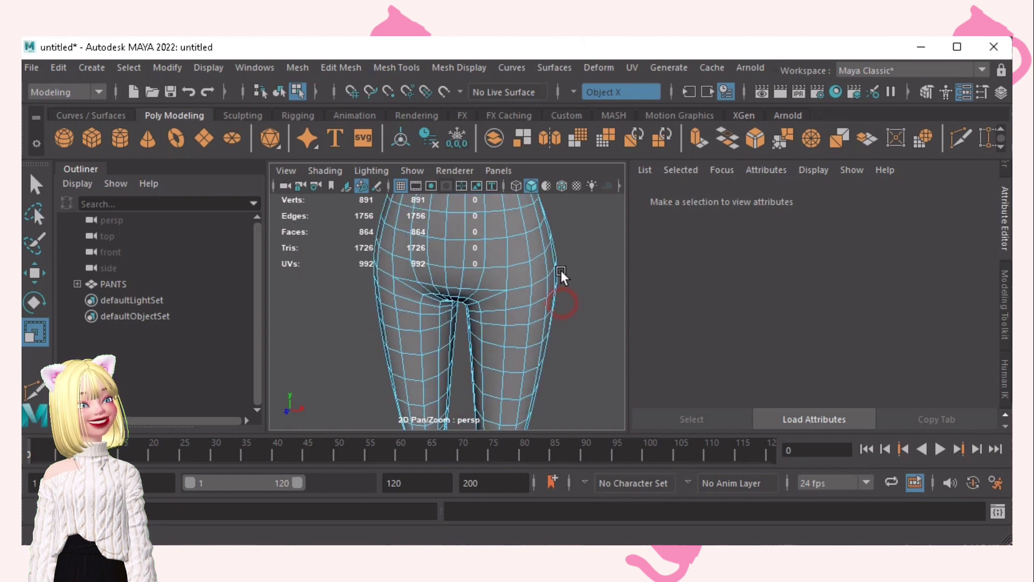
{"action": "left_click", "coordinate": [580, 90]}
{"action": "left_click", "coordinate": [615, 98]}
{"action": "scroll", "coordinate": [534, 276], "scroll_direction": "down", "scroll_amount": 5}
{"action": "key", "text": "q"}
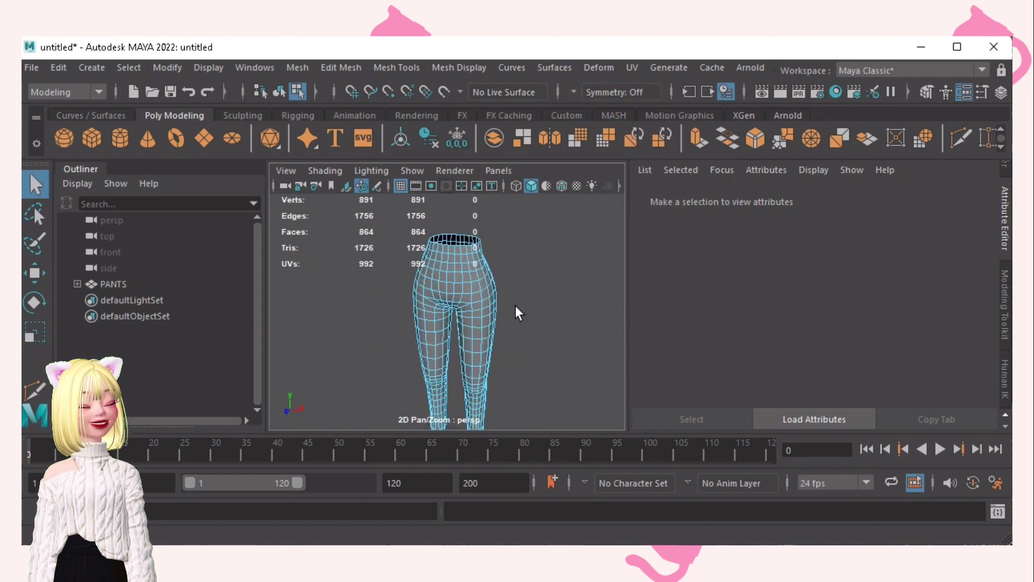
- Extrude all faces of the pants with a thickness value to turn the mesh into a double-walled shell
{"action": "left_click", "coordinate": [496, 302]}
{"action": "key", "text": "ctrl+e"}
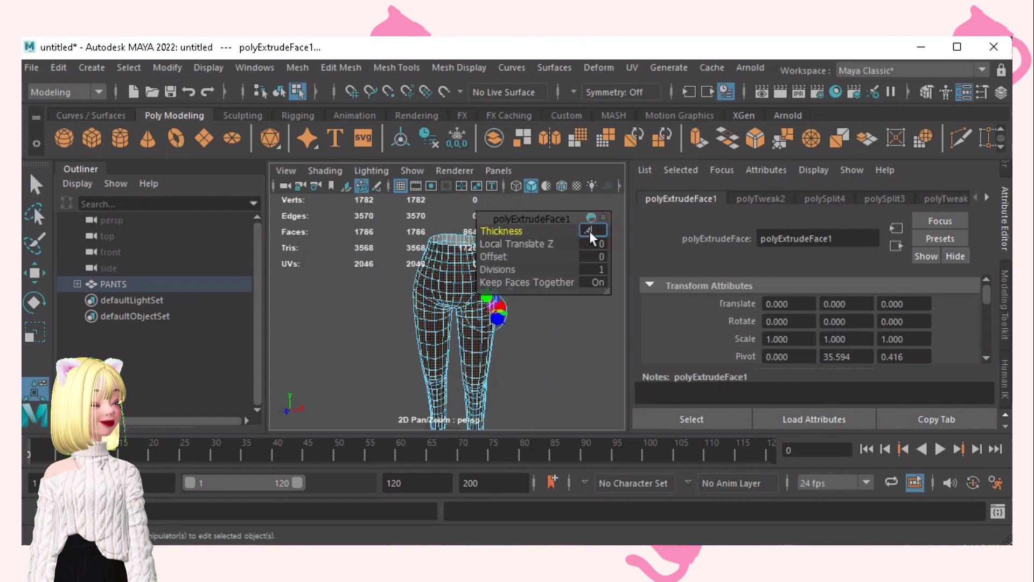
{"action": "left_click", "coordinate": [560, 347]}
- Delete the ring of faces just inside the waist opening
{"action": "middle_click_drag", "start_coordinate": [581, 346], "coordinate": [529, 379], "text": "alt"}
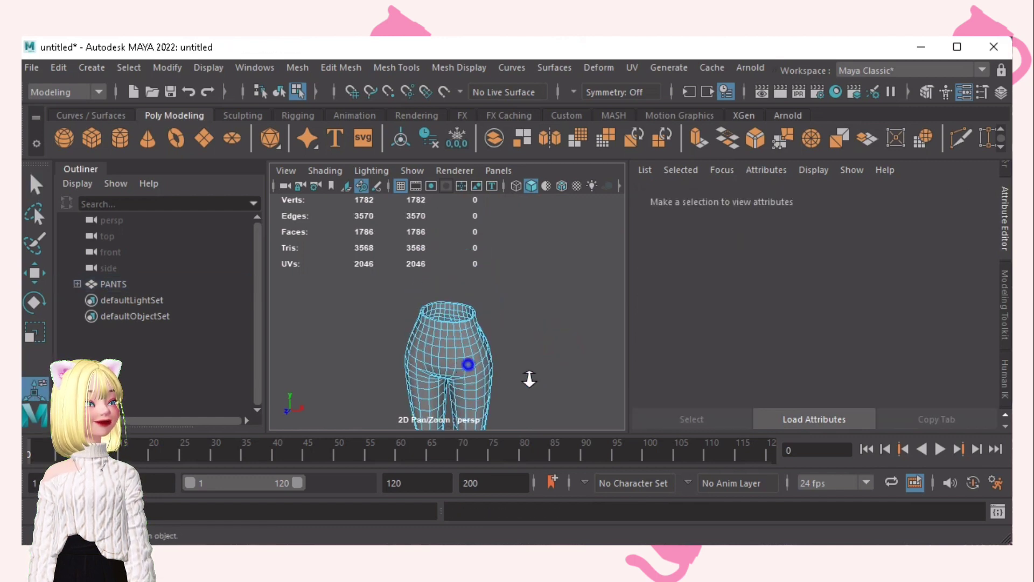
{"action": "scroll", "coordinate": [473, 325], "scroll_direction": "up", "scroll_amount": 5}
{"action": "left_click", "coordinate": [457, 300]}
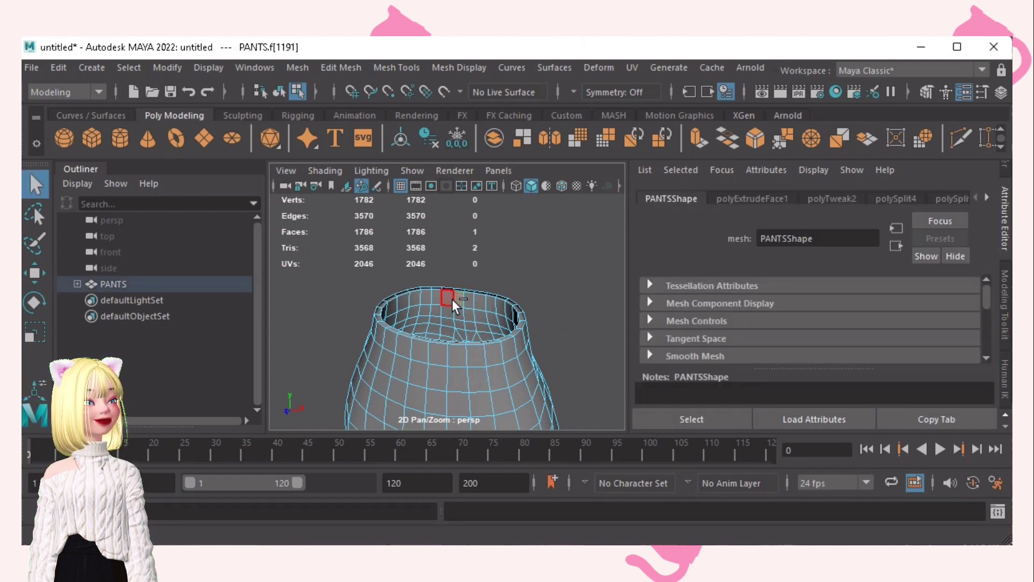
{"action": "double_click", "coordinate": [452, 299], "text": "shift"}
{"action": "key", "text": "Delete"}
{"action": "scroll", "coordinate": [515, 369], "scroll_direction": "down", "scroll_amount": 5}
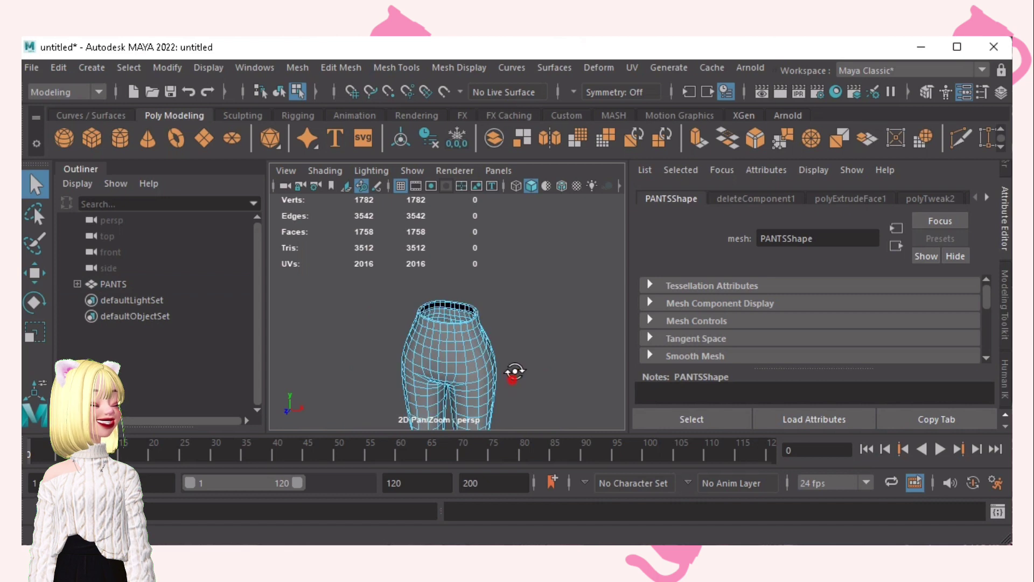
- Delete the rings of faces just inside the leg openings at the hems of the pants
{"action": "middle_click_drag", "start_coordinate": [515, 369], "coordinate": [519, 245], "text": "alt"}
{"action": "left_click_drag", "start_coordinate": [496, 323], "coordinate": [358, 289], "text": "alt"}
{"action": "scroll", "coordinate": [480, 280], "scroll_direction": "up", "scroll_amount": 6}
{"action": "left_click", "coordinate": [379, 296]}
{"action": "double_click", "coordinate": [386, 294], "text": "shift"}
{"action": "double_click", "coordinate": [359, 283], "text": "shift"}
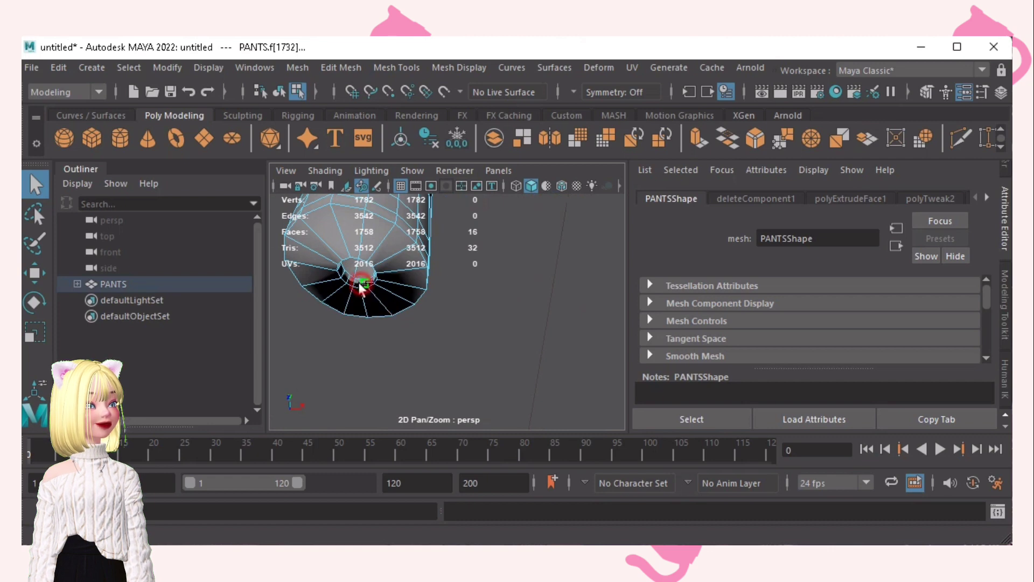
{"action": "key", "text": "Delete"}
- Delete the whole detached inner shell of the pants and return to object mode with nothing selected
{"action": "double_click", "coordinate": [360, 270]}
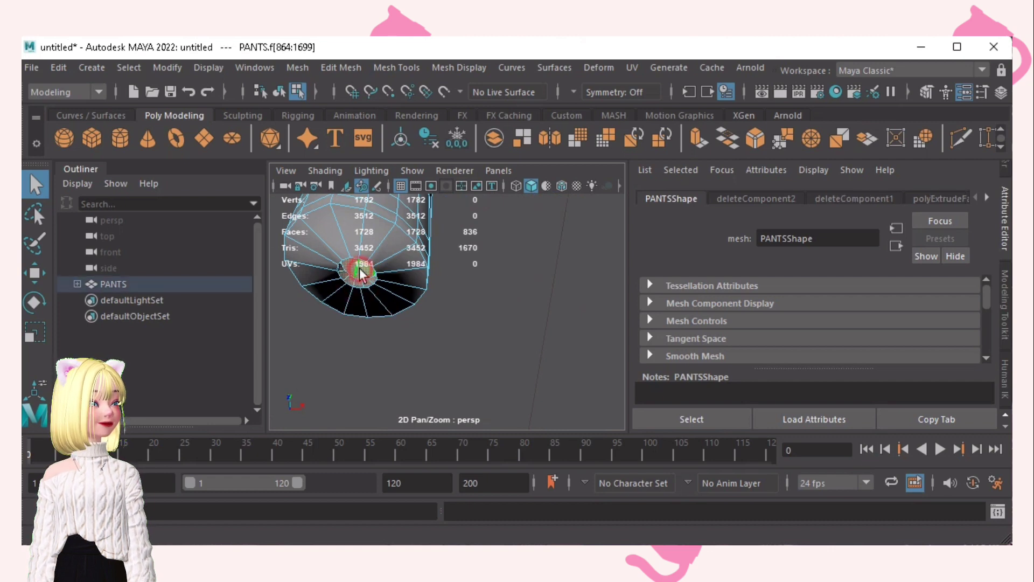
{"action": "key", "text": "Delete"}
{"action": "scroll", "coordinate": [369, 274], "scroll_direction": "down", "scroll_amount": 10}
{"action": "left_click_drag", "start_coordinate": [483, 294], "coordinate": [467, 343], "text": "alt"}
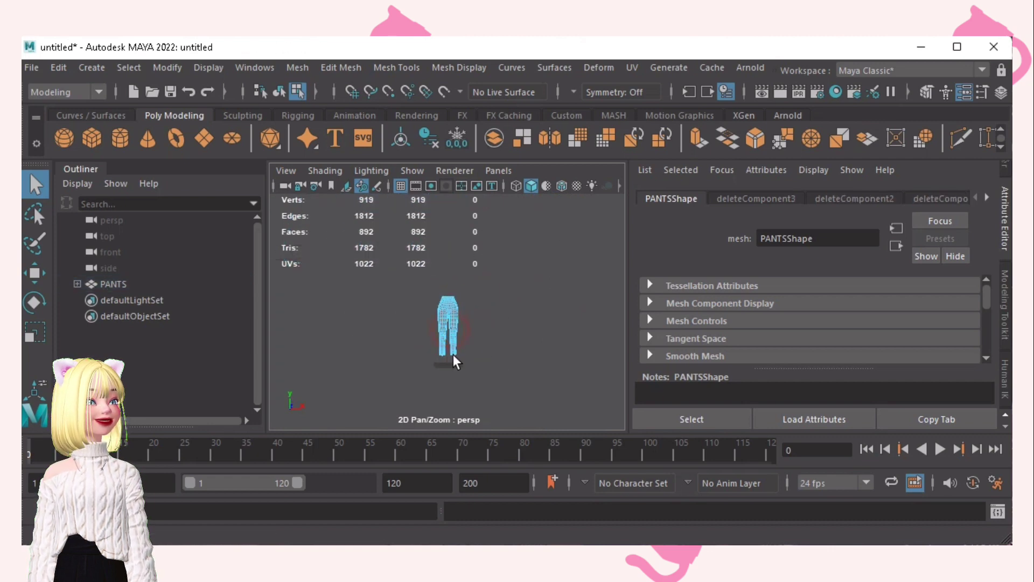
{"action": "scroll", "coordinate": [454, 362], "scroll_direction": "up", "scroll_amount": 5}
{"action": "right_click", "coordinate": [567, 307]}
{"action": "left_click", "coordinate": [576, 260]}
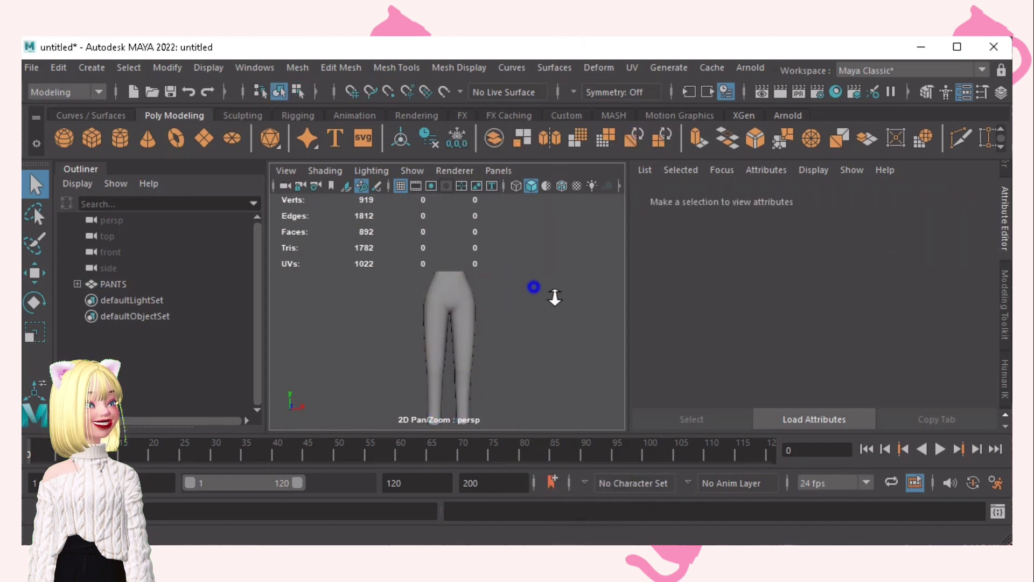
- Examine the shaded pants from the front, back and side, checking the waist opening and the overall silhouette
{"action": "right_click_drag", "start_coordinate": [555, 298], "coordinate": [578, 292], "text": "alt"}
{"action": "mouse_move", "coordinate": [579, 289]}
{"action": "left_mouse_down", "text": "alt"}
{"action": "mouse_move", "coordinate": [580, 247]}
{"action": "mouse_move", "coordinate": [575, 273]}
{"action": "left_mouse_up", "text": "alt"}
{"action": "right_click_drag", "start_coordinate": [574, 272], "coordinate": [469, 291], "text": "alt"}
{"action": "mouse_move", "coordinate": [469, 291]}
{"action": "left_mouse_down", "text": "alt"}
{"action": "mouse_move", "coordinate": [596, 326]}
{"action": "mouse_move", "coordinate": [827, 319]}
{"action": "mouse_move", "coordinate": [716, 326]}
{"action": "mouse_move", "coordinate": [503, 314]}
{"action": "mouse_move", "coordinate": [695, 338]}
{"action": "mouse_move", "coordinate": [459, 289]}
{"action": "left_mouse_up", "text": "alt"}
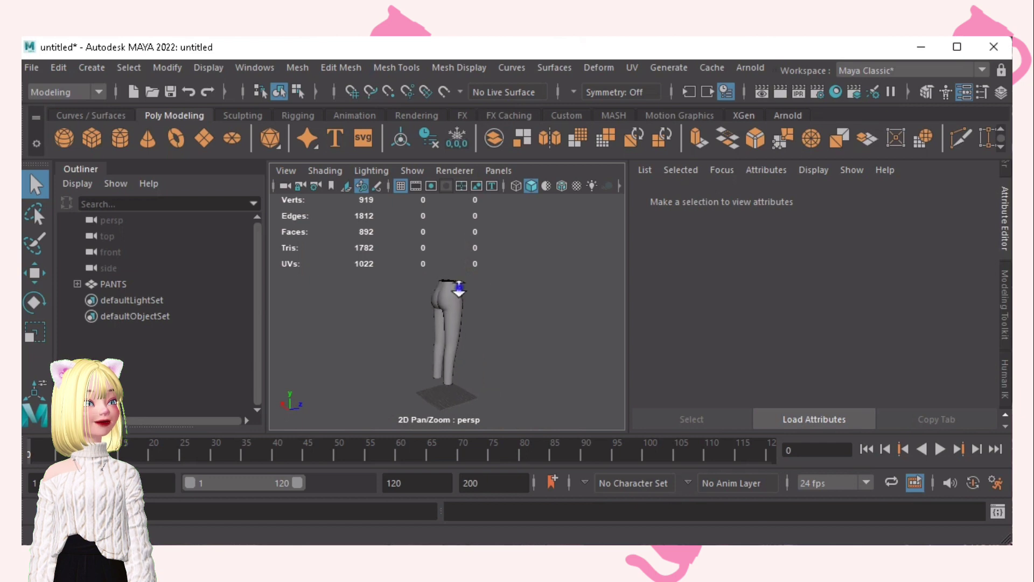
{"action": "right_click_drag", "start_coordinate": [459, 290], "coordinate": [517, 275], "text": "alt"}
{"action": "left_click_drag", "start_coordinate": [517, 275], "coordinate": [483, 282], "text": "alt"}
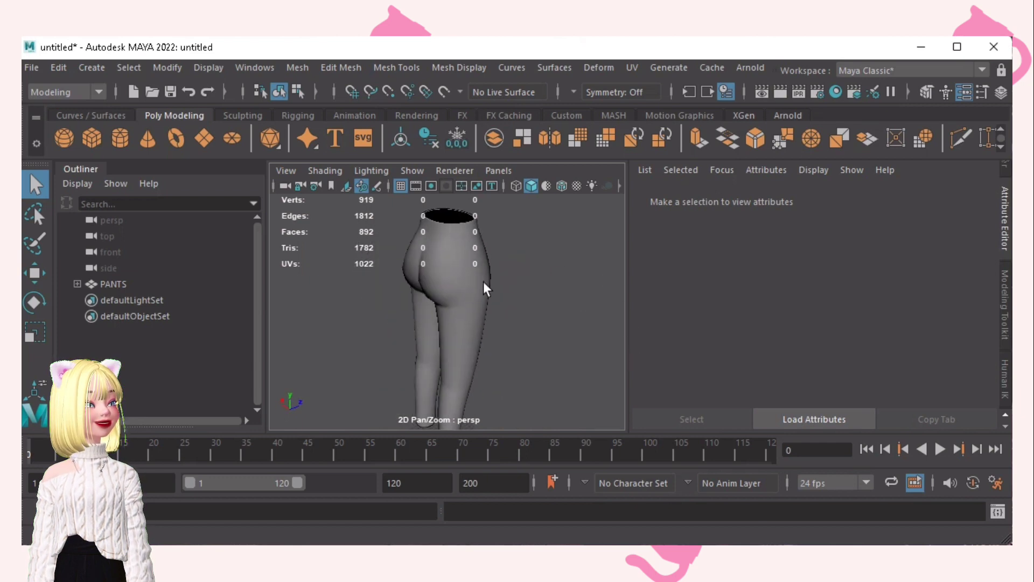
{"action": "left_click_drag", "start_coordinate": [476, 319], "coordinate": [449, 298], "text": "alt"}
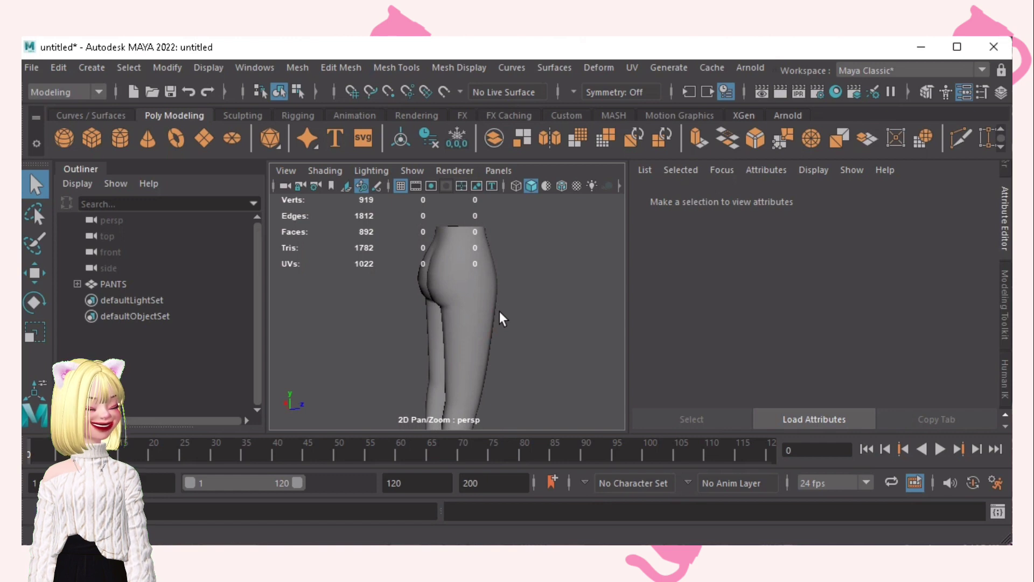